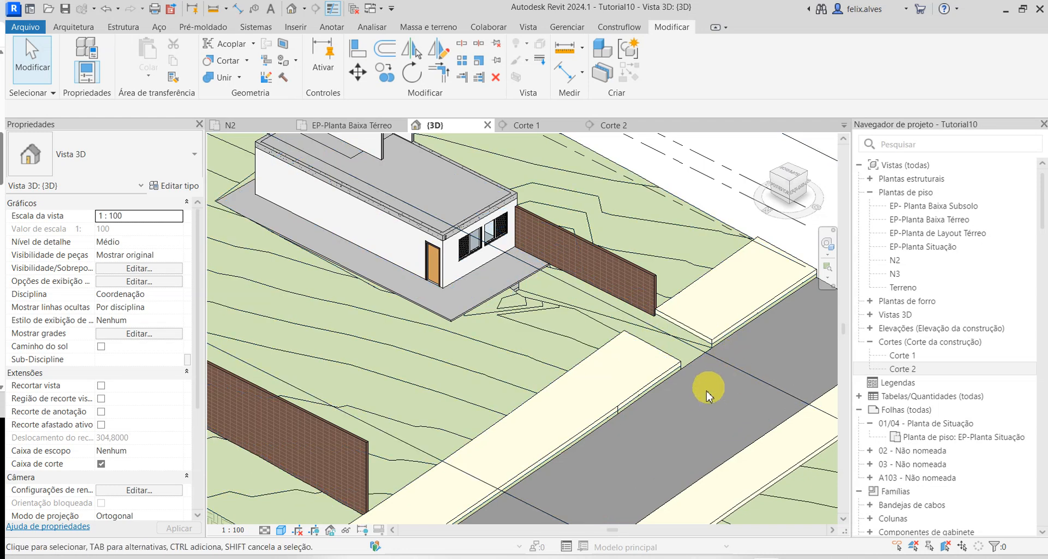
# - Open the ramp's void mass beside the brick wall near the street for in-place editing
pyautogui.scroll(2, 705, 391)
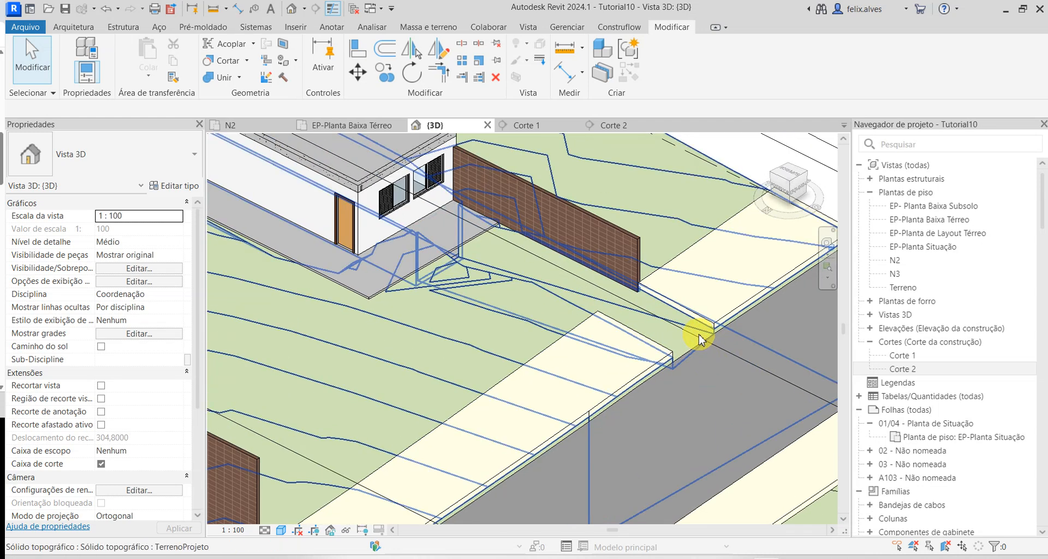
pyautogui.click(699, 334)
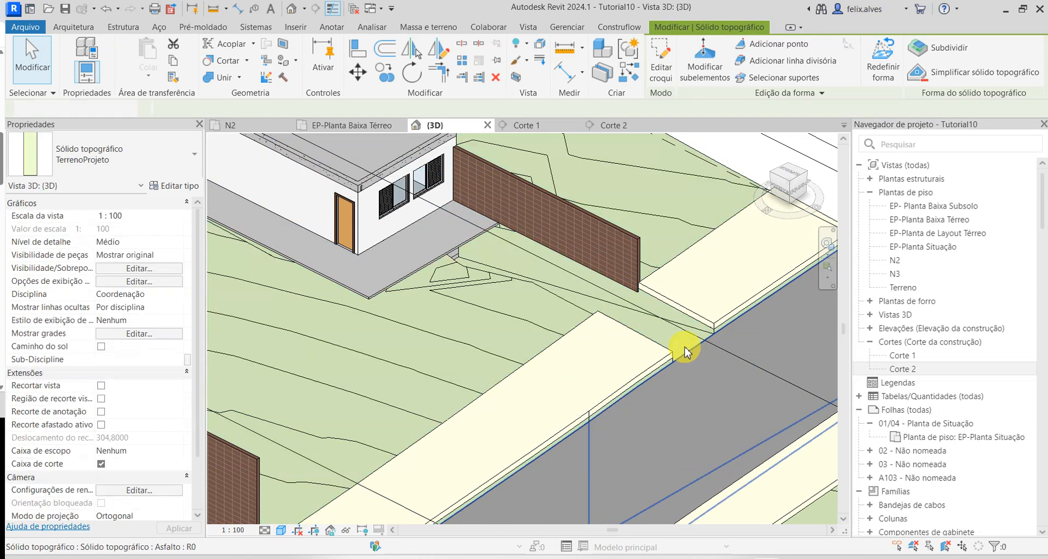
pyautogui.click(682, 326)
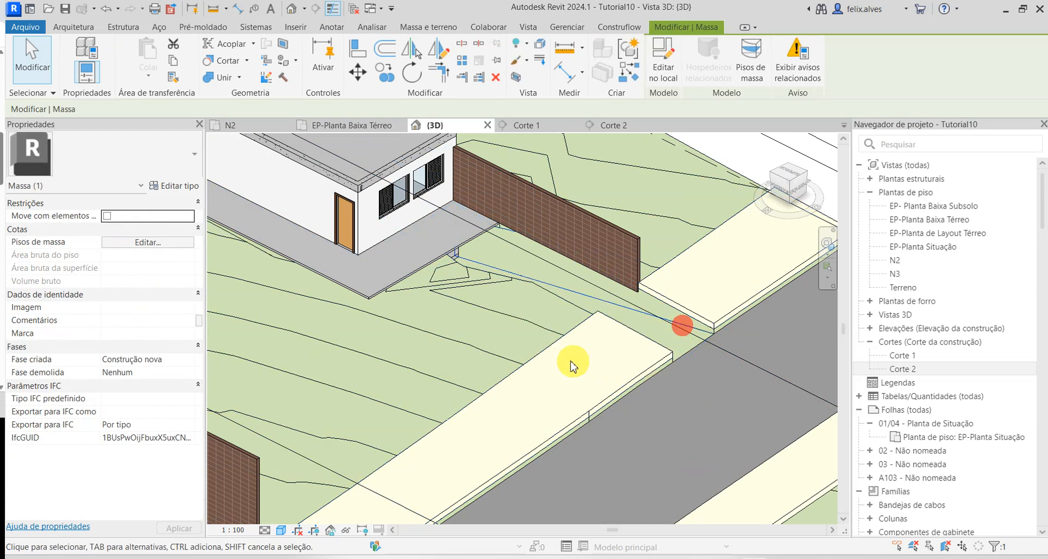
pyautogui.click(664, 59)
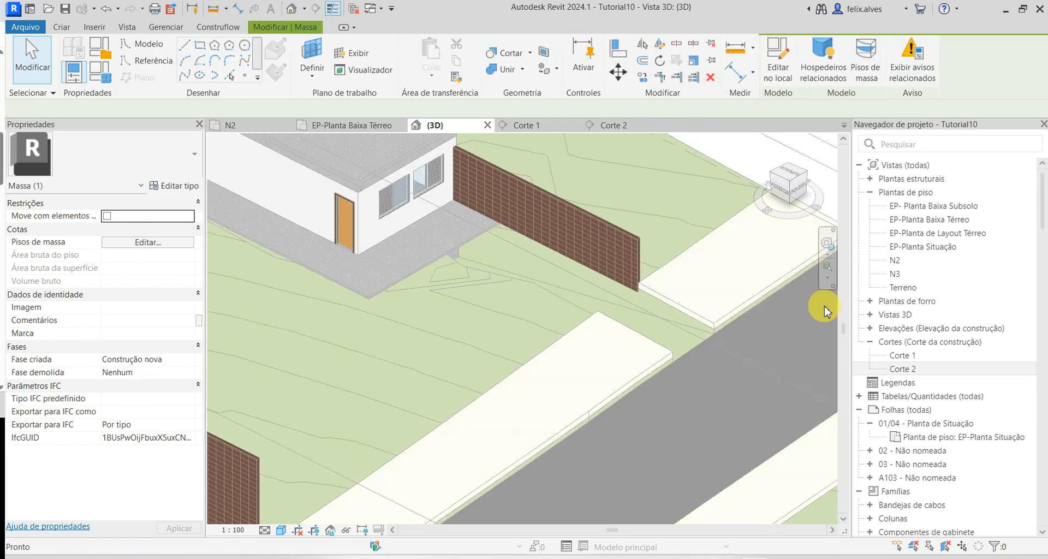
# - Shorten the ramp void by moving its street-side end face back toward the house, behind the sidewalk
pyautogui.click(687, 319)
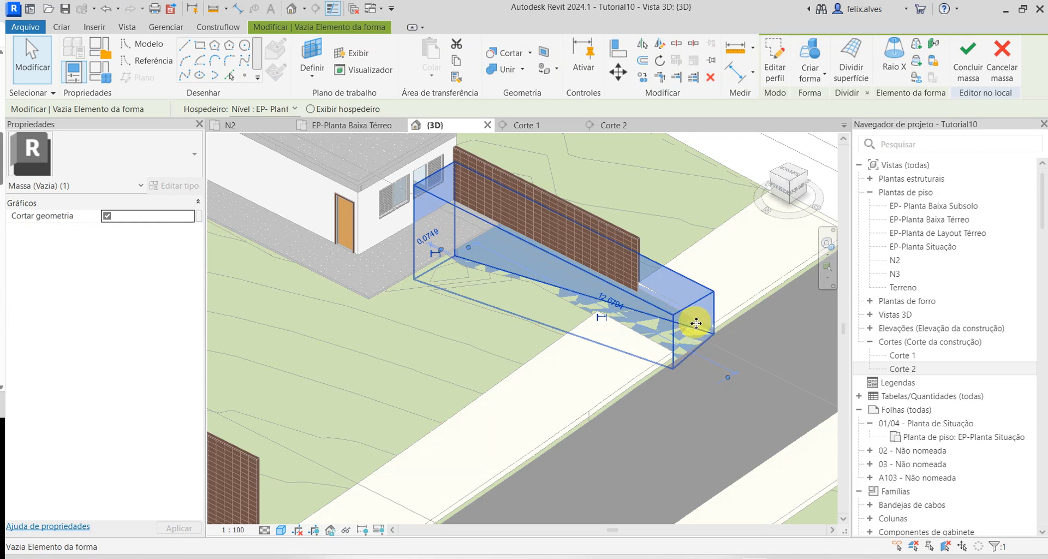
pyautogui.press('Escape')
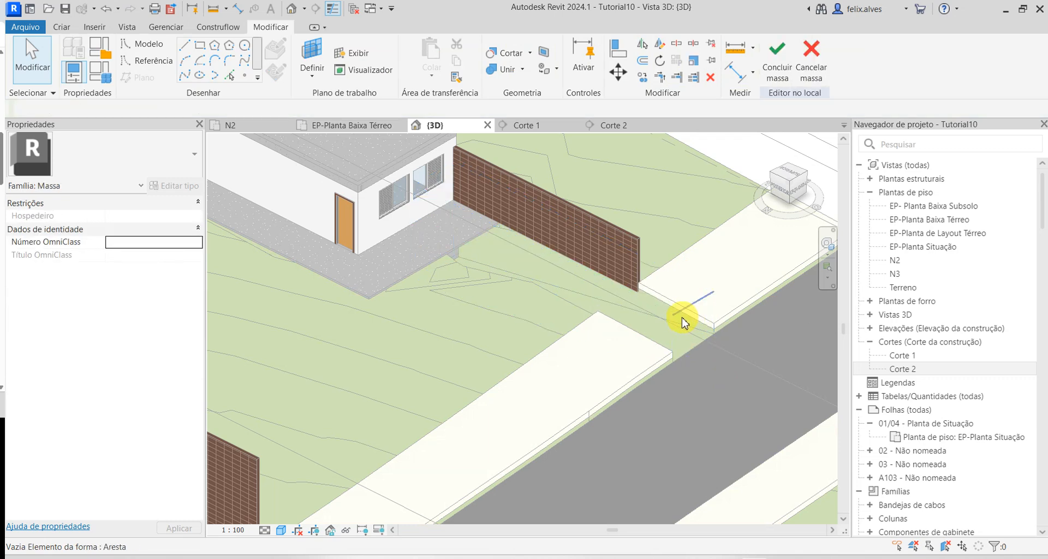
pyautogui.press('Tab')
pyautogui.press('Tab')
pyautogui.click(680, 320)
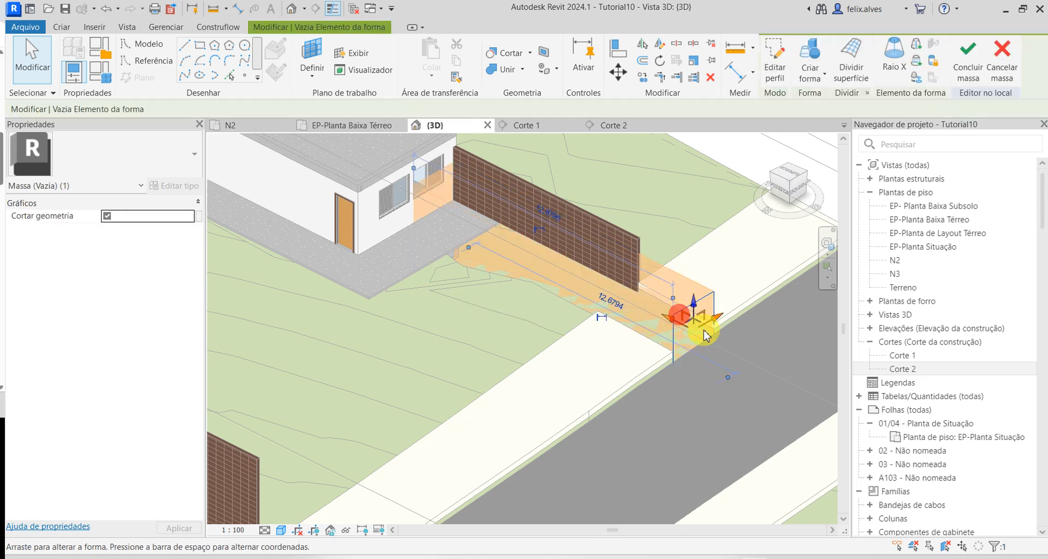
pyautogui.moveTo(676, 323); pyautogui.dragTo(570, 264)
pyautogui.moveTo(613, 303); pyautogui.dragTo(608, 300)
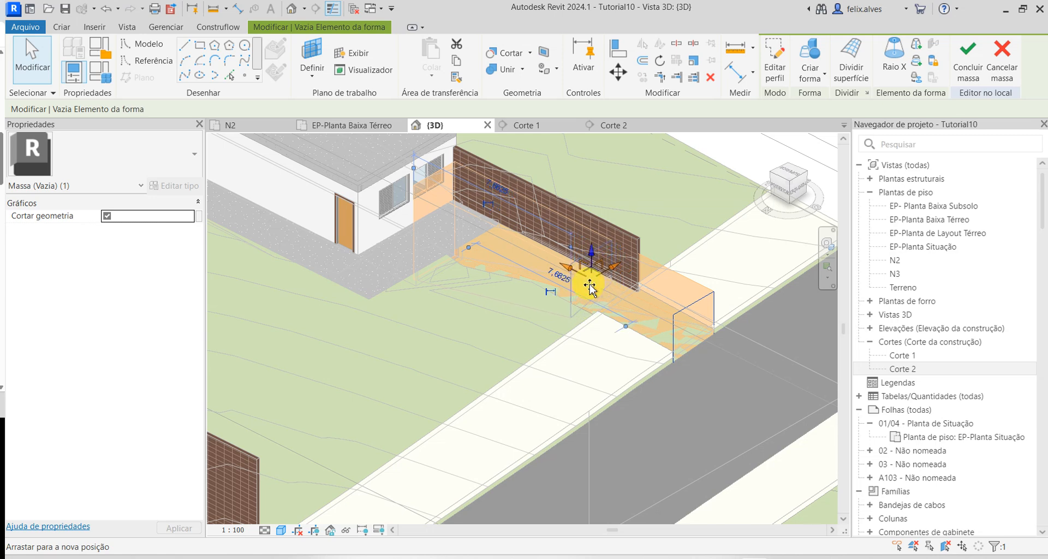
pyautogui.moveTo(582, 305); pyautogui.dragTo(615, 398)
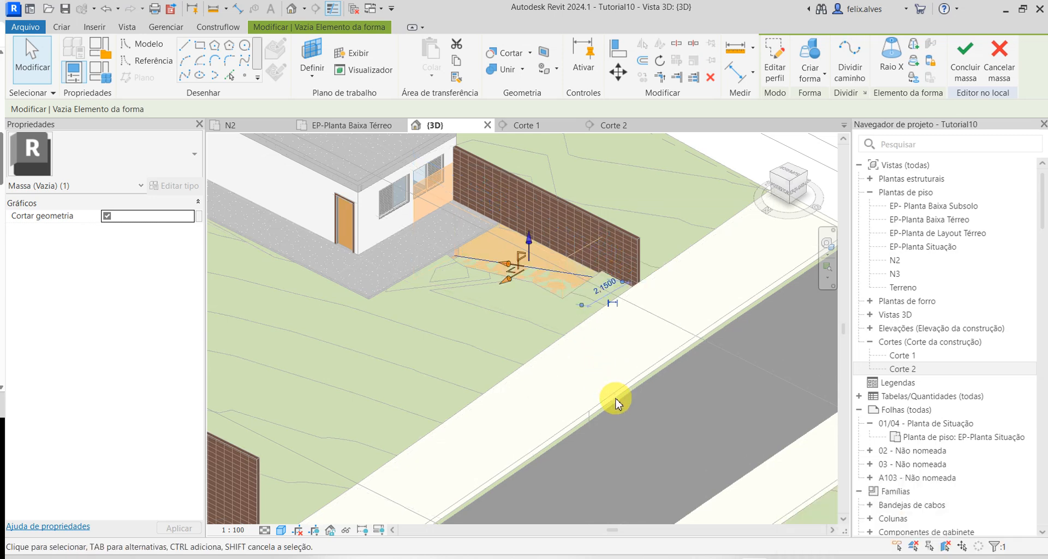
# - Align the void's end face with the sidewalk's inner face and finish the mass
pyautogui.keyDown('shift'); pyautogui.moveTo(549, 328); pyautogui.dragTo(659, 214, button='middle'); pyautogui.keyUp('shift')
pyautogui.scroll(3, 659, 214)
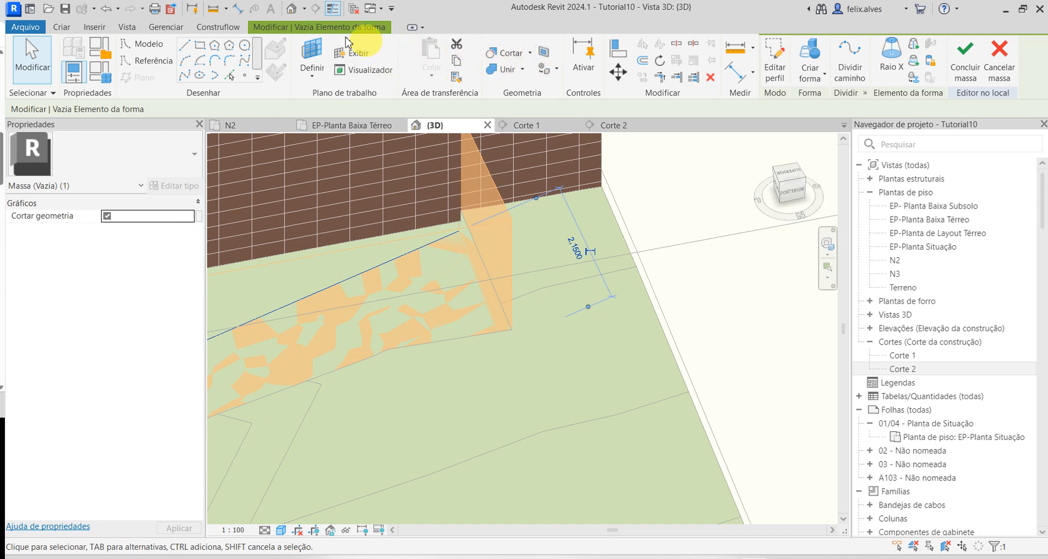
pyautogui.click(619, 55)
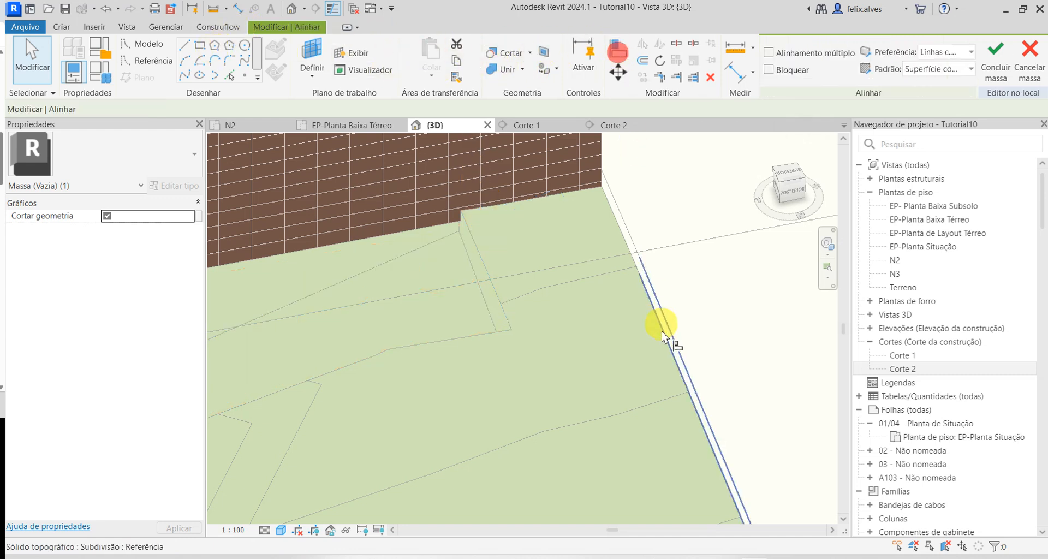
pyautogui.click(627, 242)
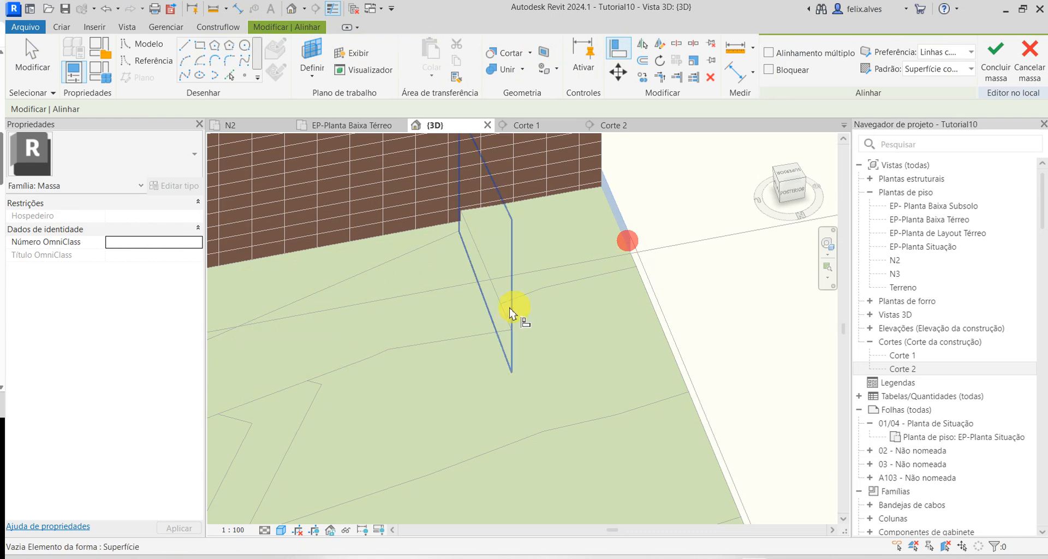
pyautogui.click(509, 287)
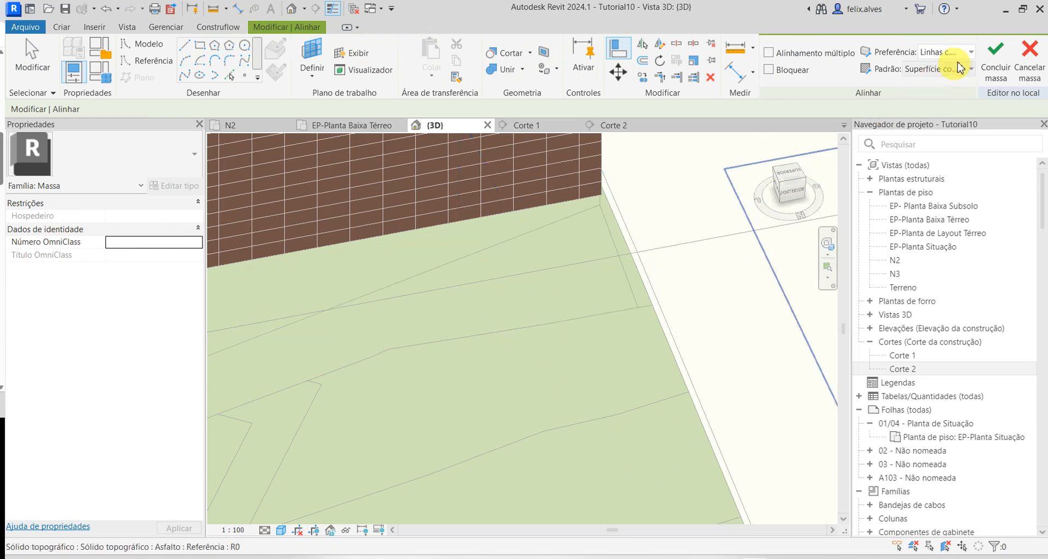
pyautogui.click(993, 53)
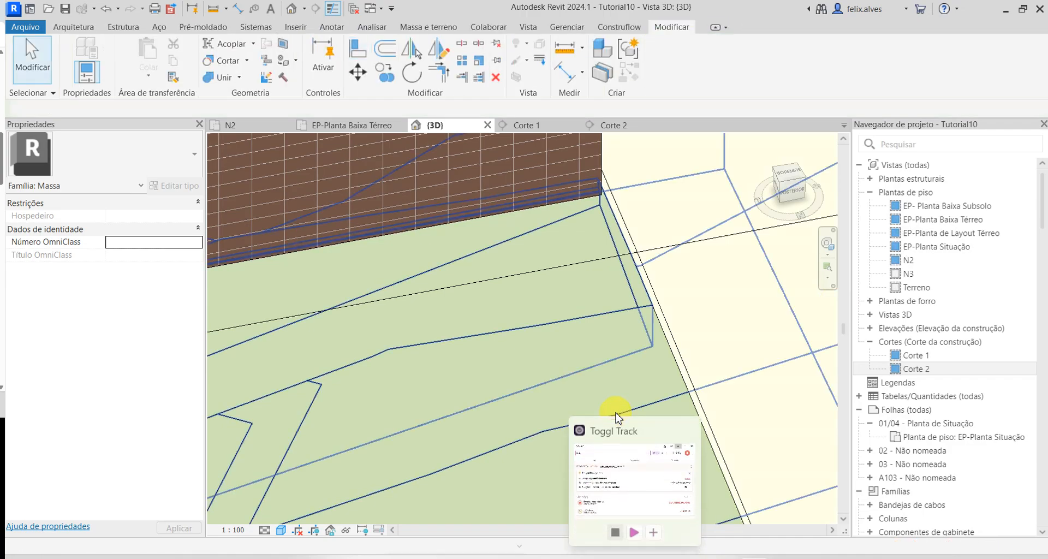
# - Reopen the ramp mass at the sidewalk for in-place editing, accepting the host-cutting warning
pyautogui.keyDown('shift'); pyautogui.moveTo(631, 346); pyautogui.dragTo(741, 395, button='middle'); pyautogui.keyUp('shift')
pyautogui.scroll(1, 630, 263)
pyautogui.scroll(3, 565, 297)
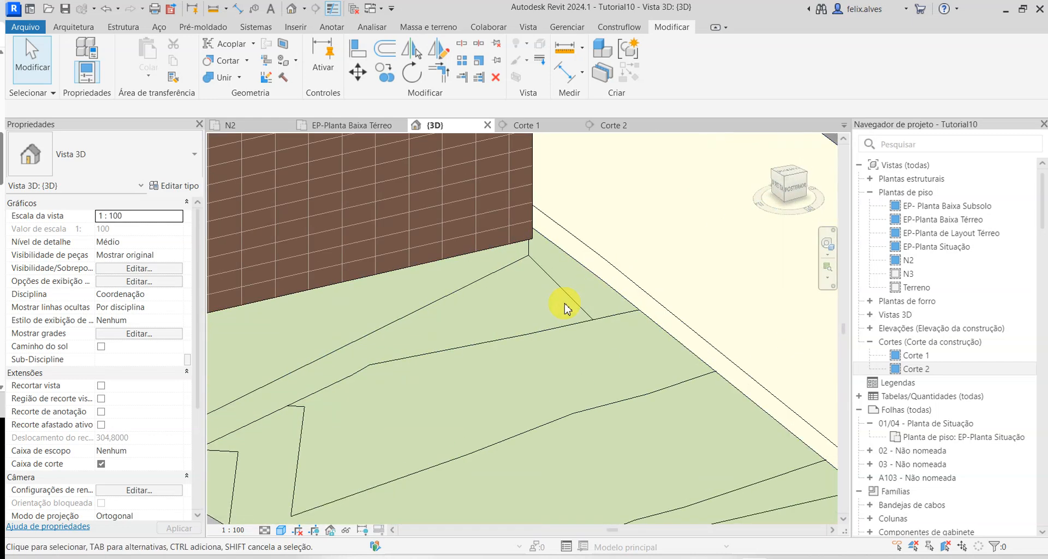
pyautogui.click(568, 297)
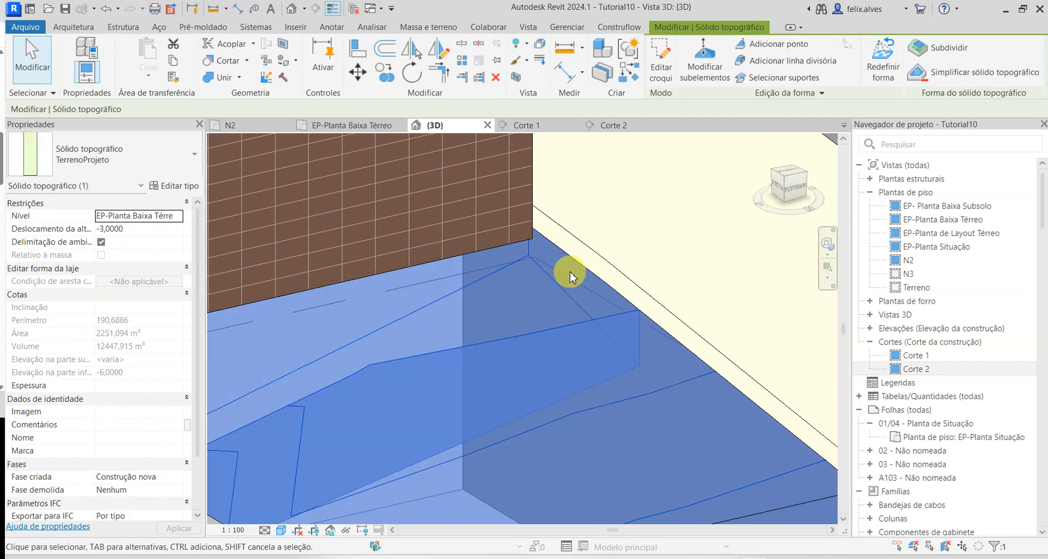
pyautogui.press('Escape')
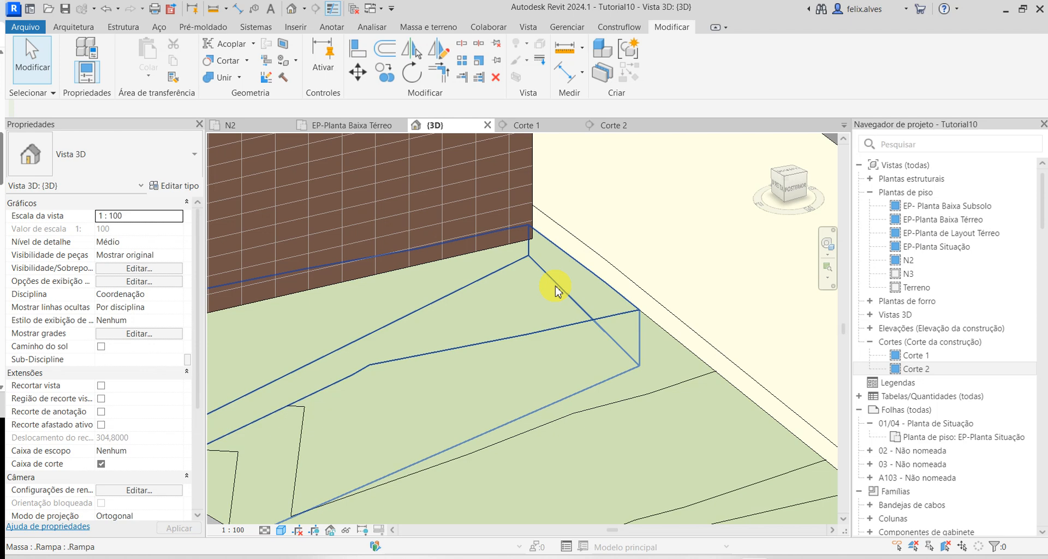
pyautogui.click(557, 282)
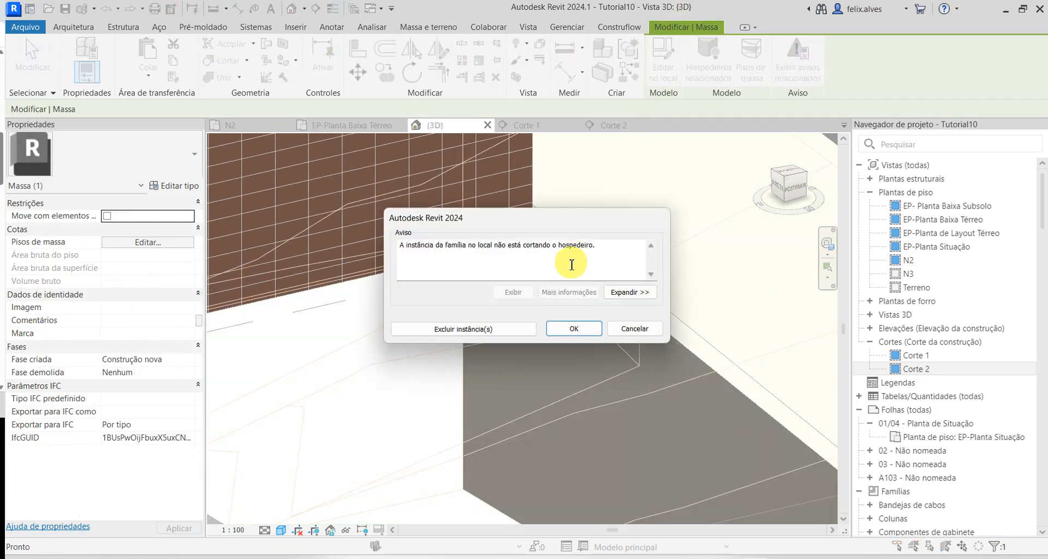
pyautogui.click(573, 328)
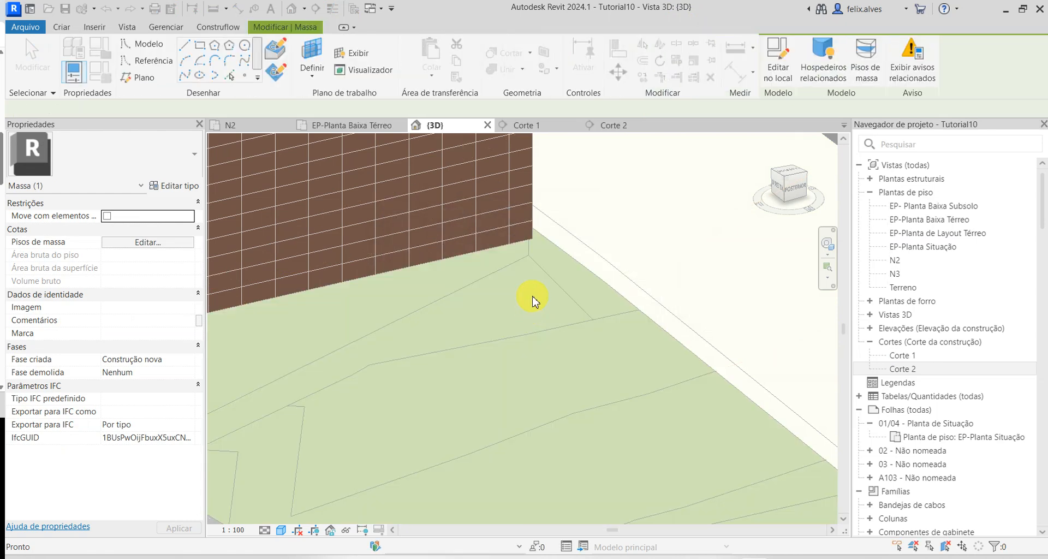
# - Raise the void's lower end vertex beside the brick wall up to the sidewalk edge
pyautogui.click(527, 256)
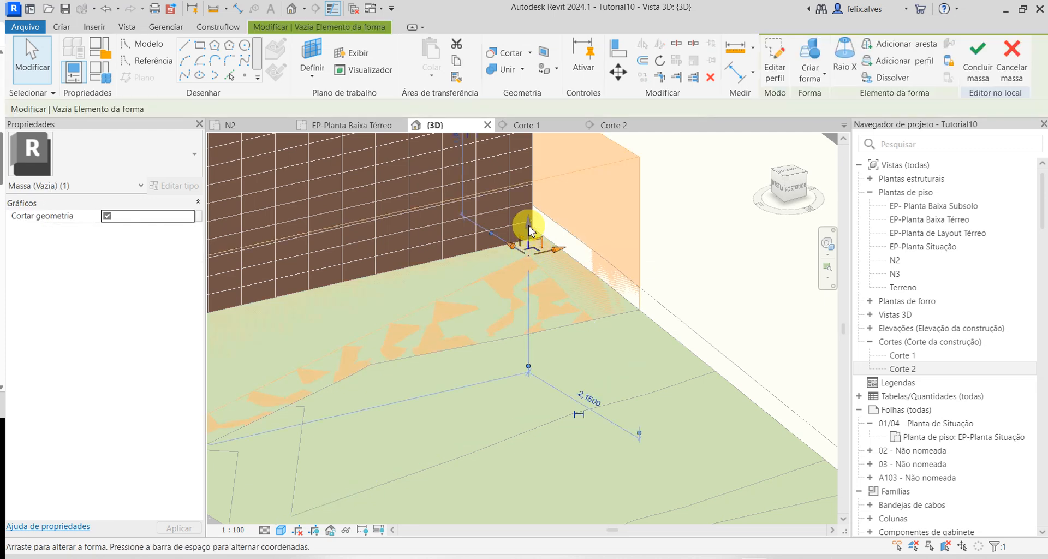
pyautogui.moveTo(529, 229); pyautogui.dragTo(520, 203)
pyautogui.keyDown('shift'); pyautogui.moveTo(568, 304); pyautogui.dragTo(694, 337, button='middle'); pyautogui.keyUp('shift')
pyautogui.moveTo(538, 328); pyautogui.dragTo(808, 434, button='middle')
pyautogui.scroll(1, 609, 336)
pyautogui.scroll(1, 607, 334)
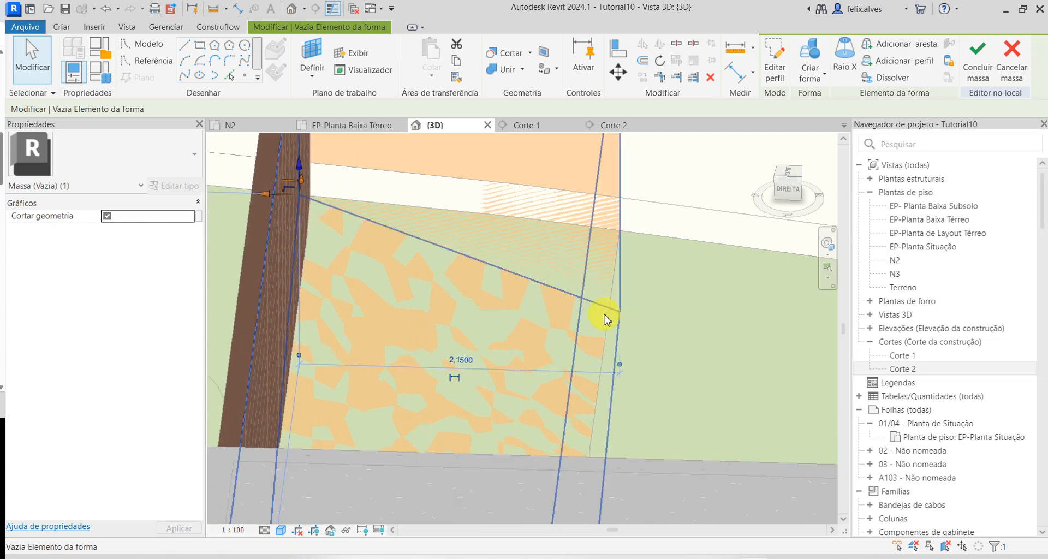
# - Raise the void's other lower end vertex, away from the wall, to the sidewalk edge and finish the mass
pyautogui.keyDown('shift'); pyautogui.moveTo(621, 314); pyautogui.dragTo(568, 335, button='middle'); pyautogui.keyUp('shift')
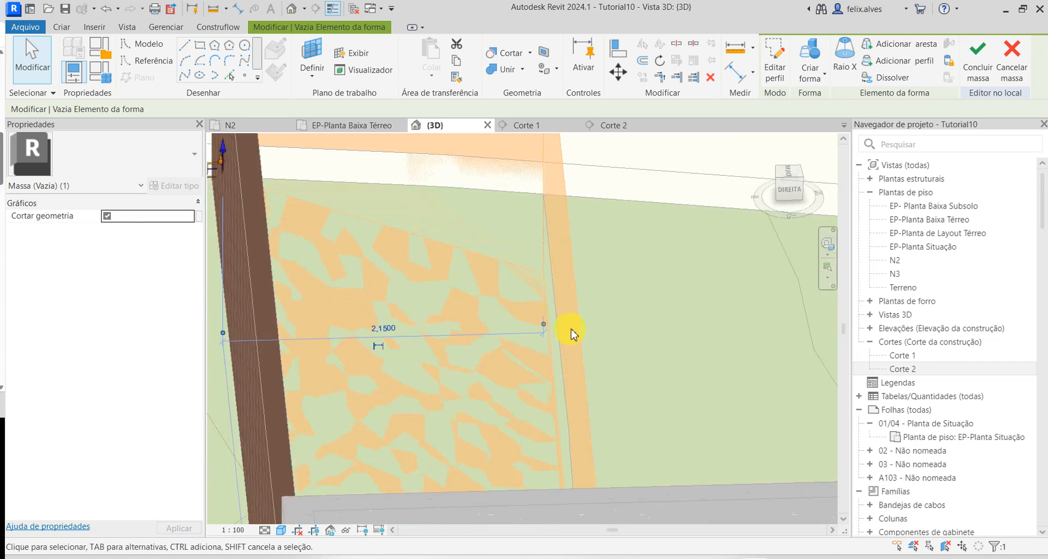
pyautogui.press('Escape')
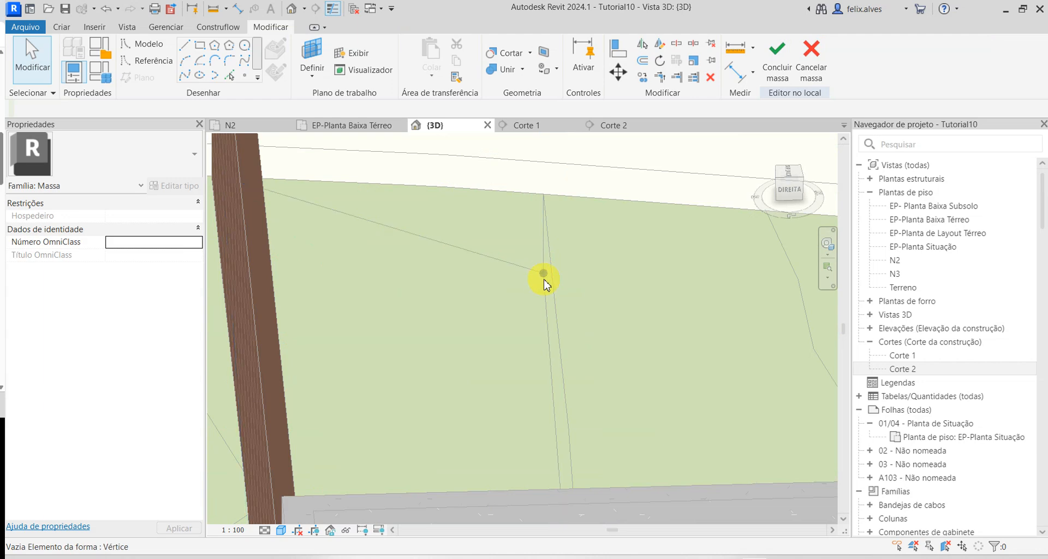
pyautogui.click(544, 276)
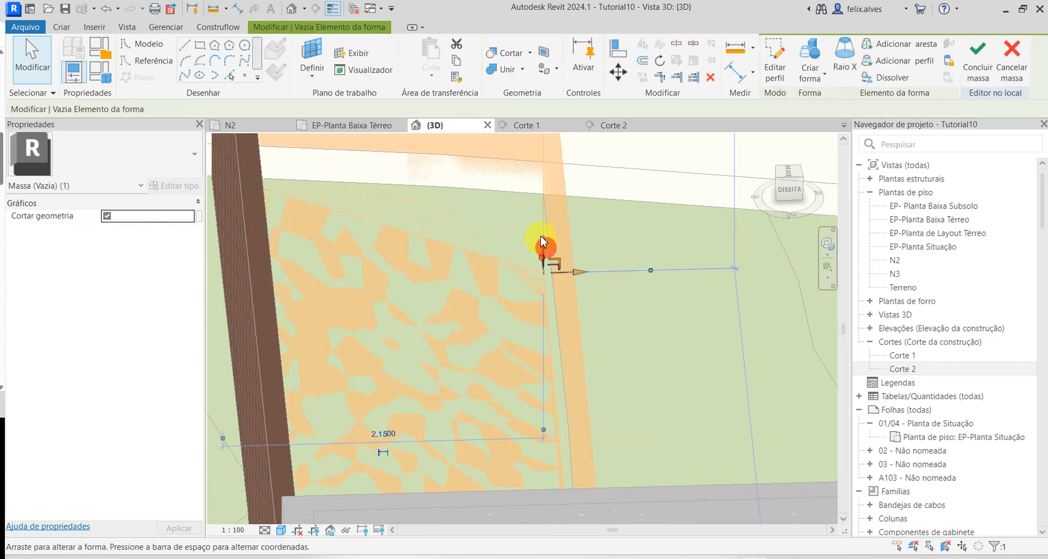
pyautogui.moveTo(543, 242); pyautogui.dragTo(544, 191)
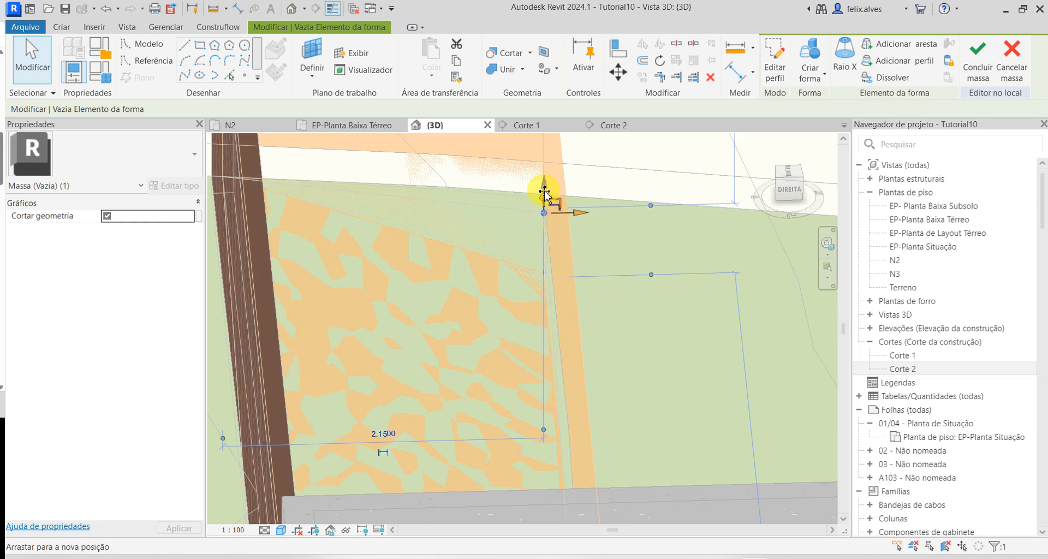
pyautogui.moveTo(597, 244); pyautogui.dragTo(545, 195)
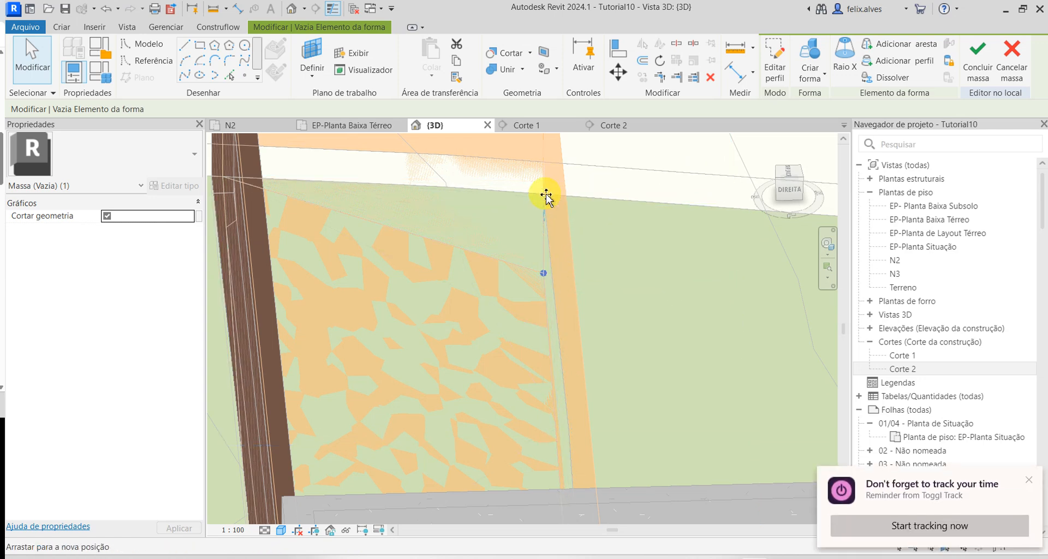
pyautogui.click(543, 272)
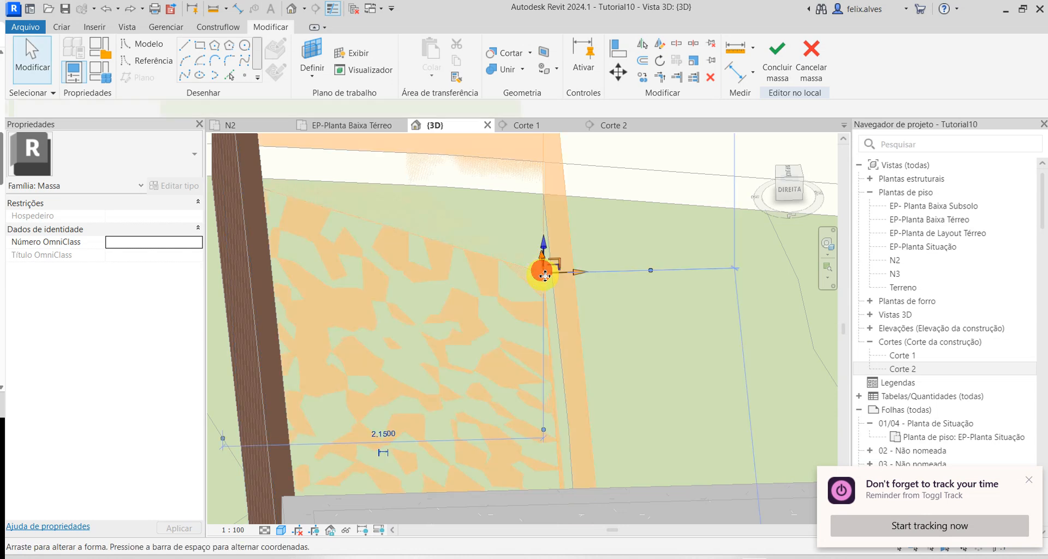
pyautogui.keyDown('shift'); pyautogui.moveTo(601, 259); pyautogui.dragTo(568, 254, button='middle'); pyautogui.keyUp('shift')
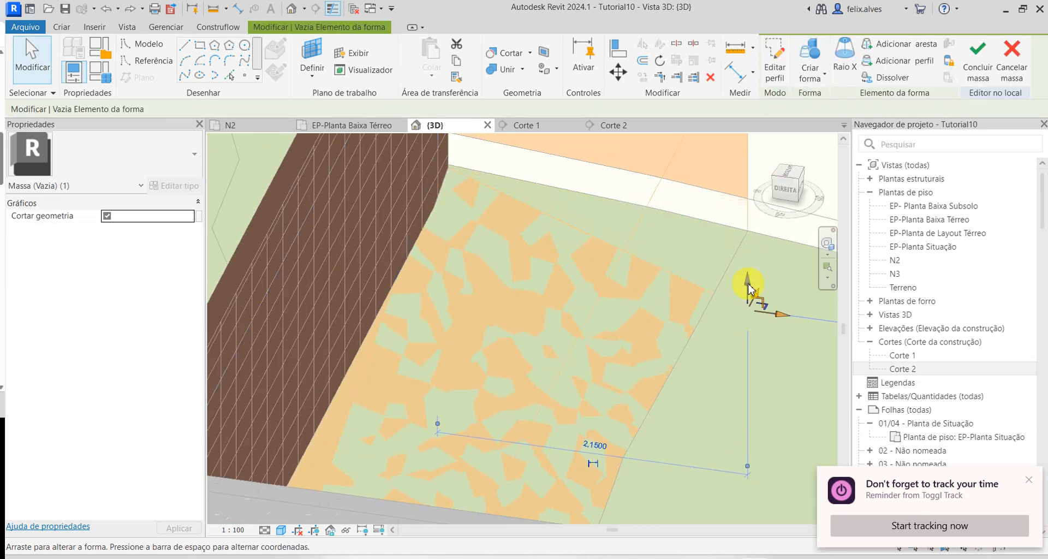
pyautogui.moveTo(748, 289); pyautogui.dragTo(751, 208)
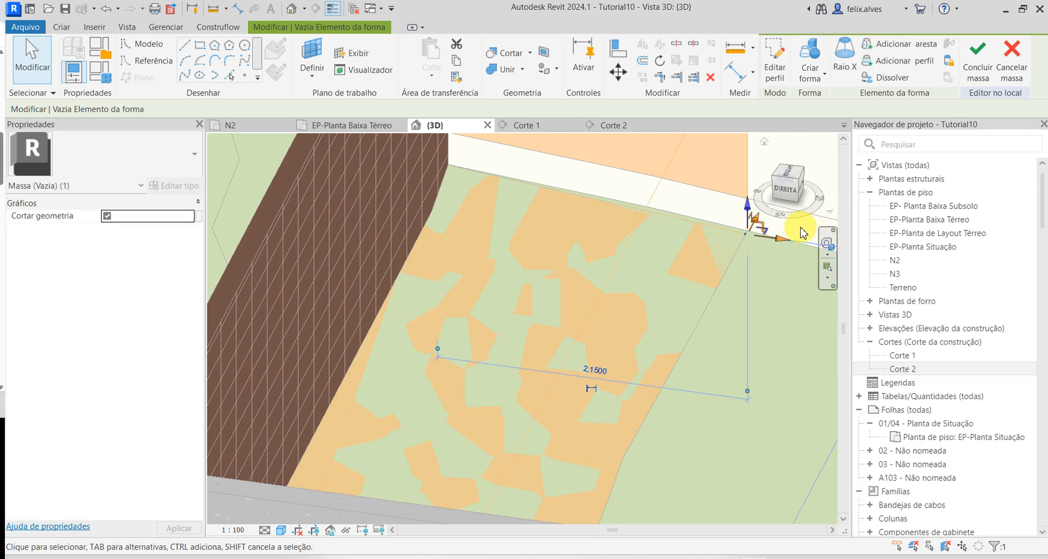
pyautogui.click(977, 52)
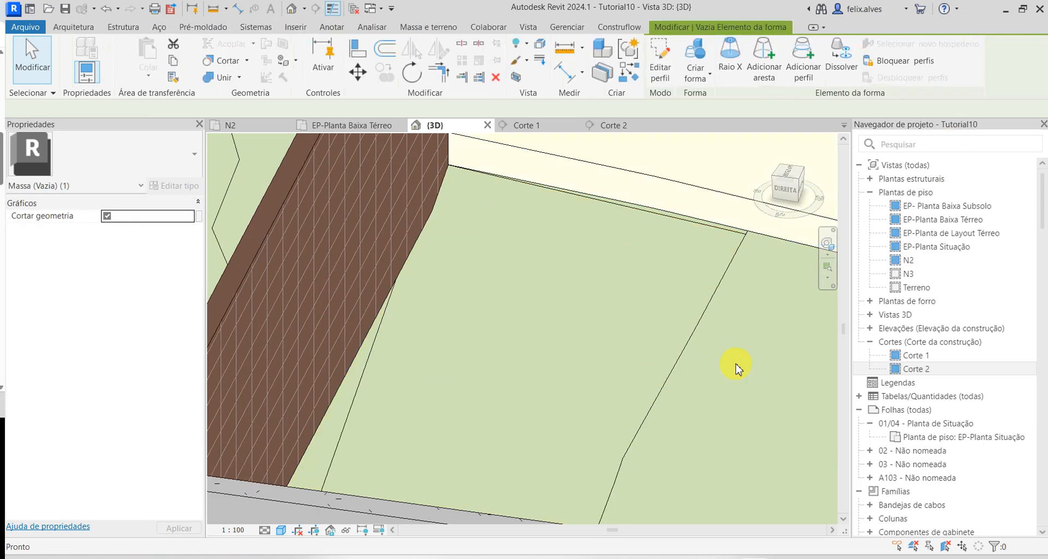
# - Examine the edited ramp cut between the sidewalk and the house slab from several angles
pyautogui.keyDown('shift'); pyautogui.moveTo(704, 329); pyautogui.dragTo(640, 293, button='middle'); pyautogui.keyUp('shift')
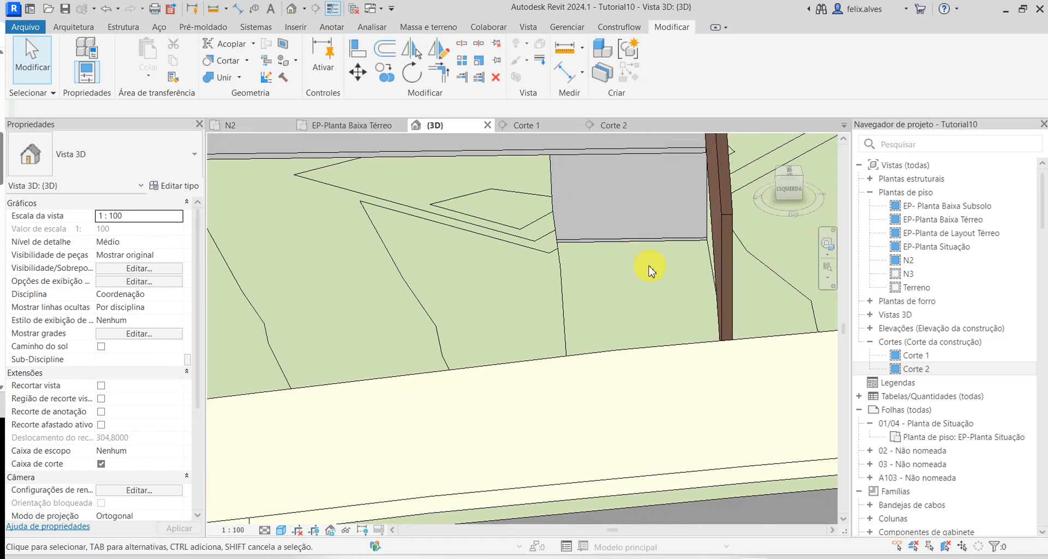
pyautogui.scroll(-2, 702, 386)
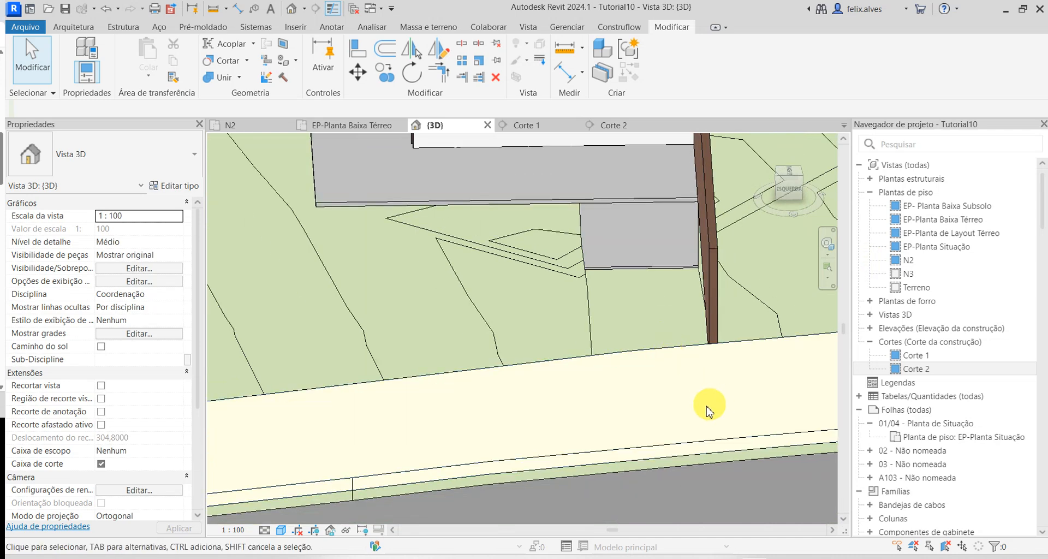
pyautogui.scroll(-2, 701, 406)
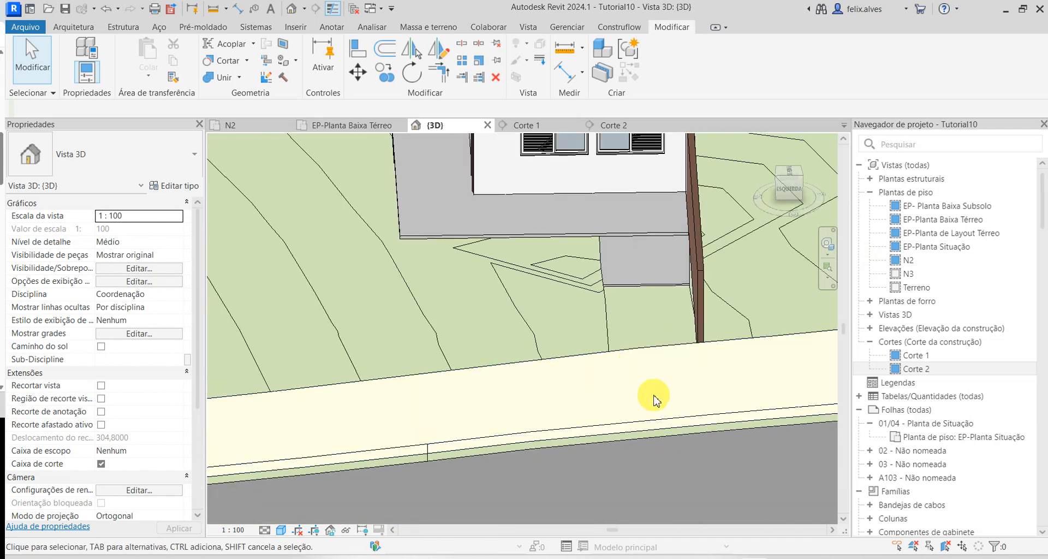
pyautogui.keyDown('shift'); pyautogui.moveTo(648, 335); pyautogui.dragTo(685, 314, button='middle'); pyautogui.keyUp('shift')
pyautogui.scroll(-3, 677, 311)
pyautogui.keyDown('shift'); pyautogui.moveTo(603, 305); pyautogui.dragTo(637, 401, button='middle'); pyautogui.keyUp('shift')
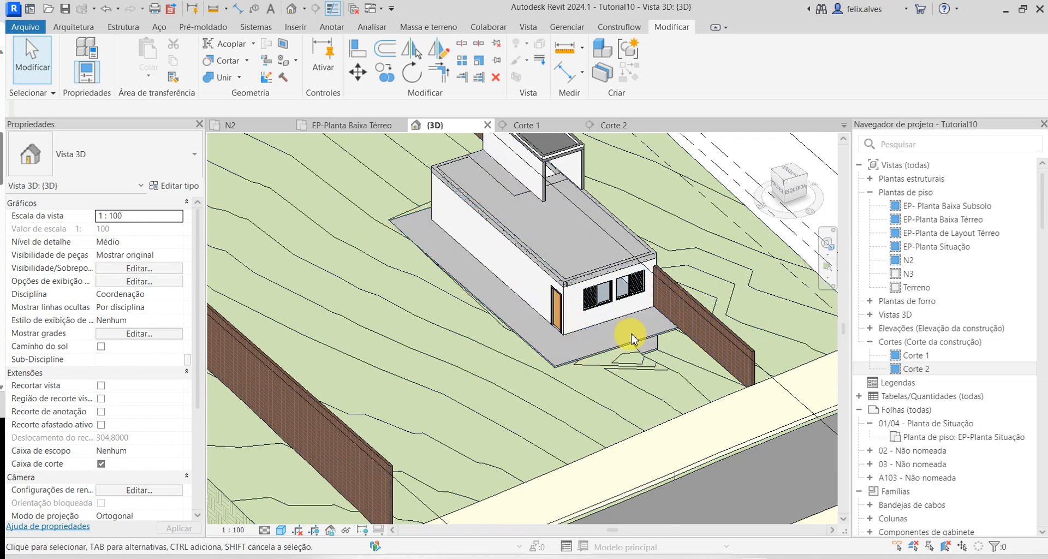
pyautogui.scroll(3, 590, 319)
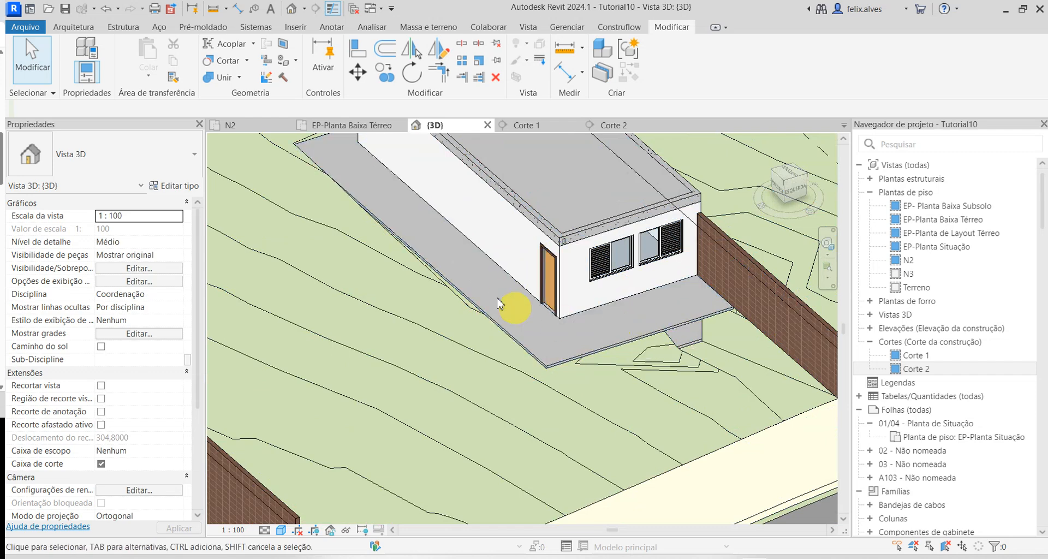
# - In section Corte 1, set the height offset of the house's .PAE-LajeFundação floor slab to -0,0600
pyautogui.click(532, 125)
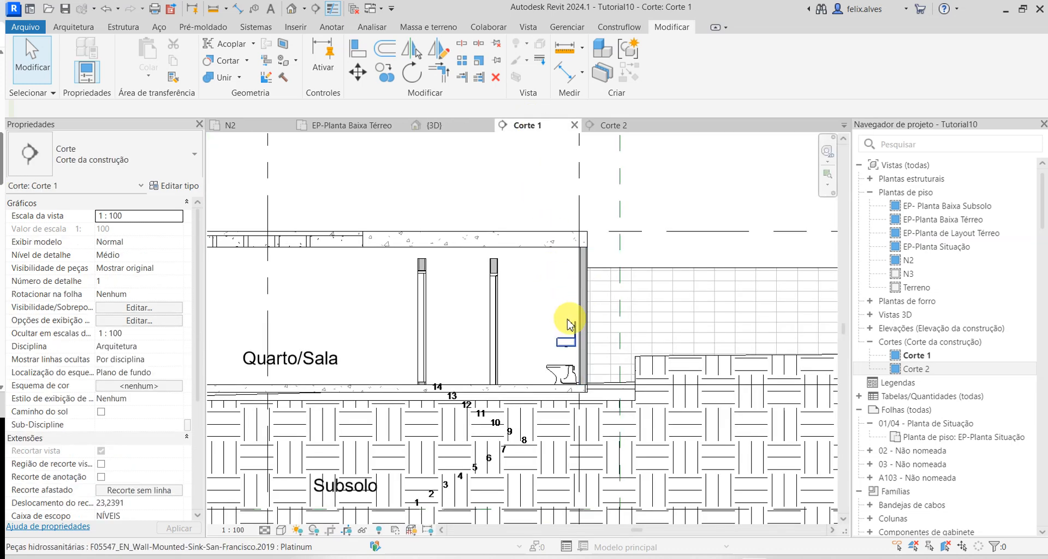
pyautogui.moveTo(440, 339); pyautogui.dragTo(707, 283, button='middle')
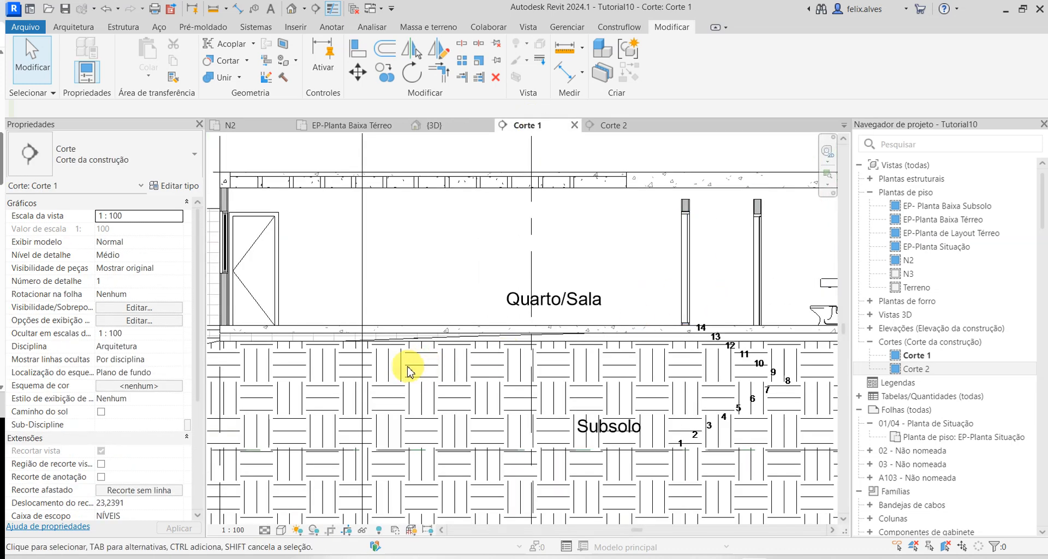
pyautogui.moveTo(456, 365); pyautogui.dragTo(725, 350, button='middle')
pyautogui.scroll(4, 375, 250)
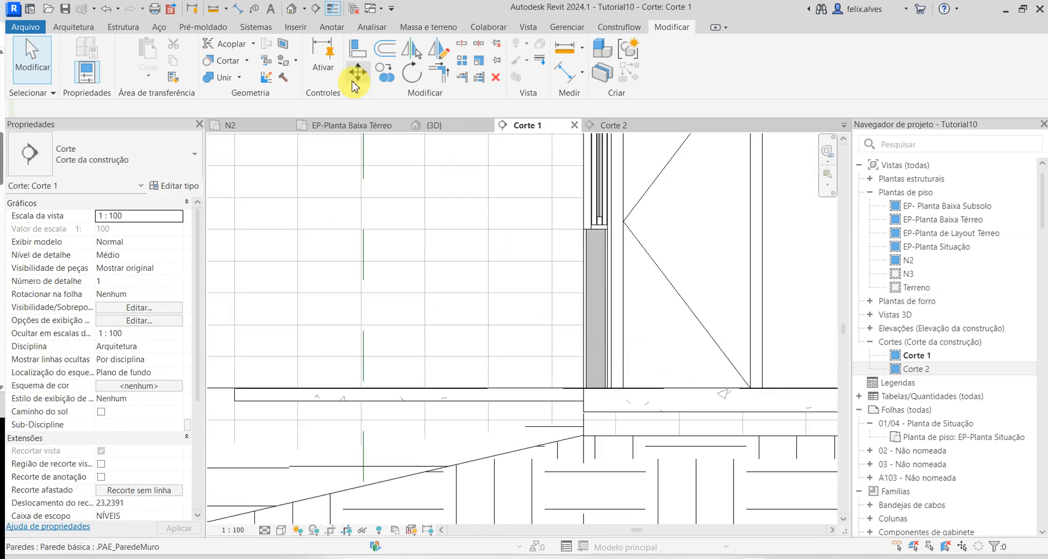
pyautogui.scroll(2, 644, 412)
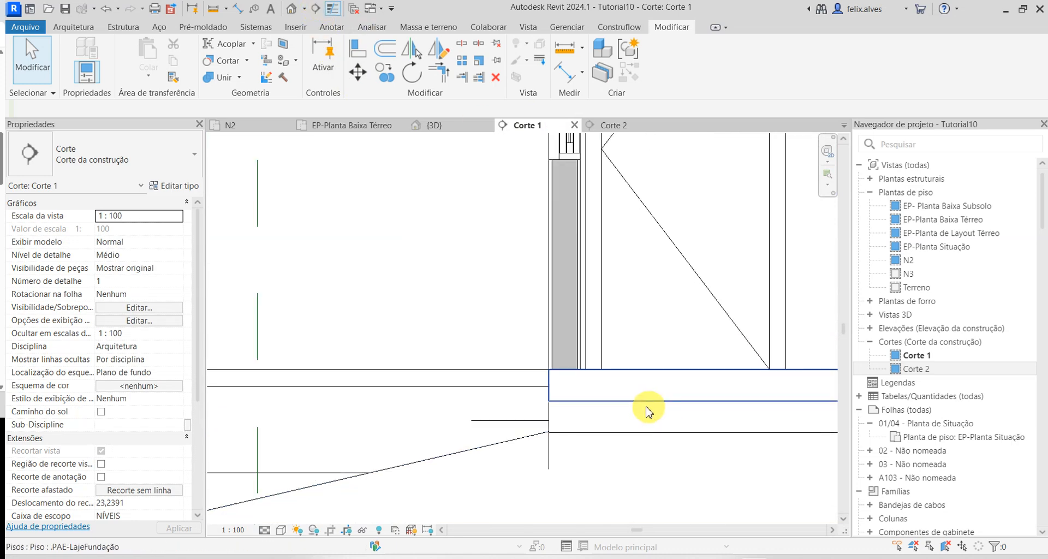
pyautogui.click(619, 398)
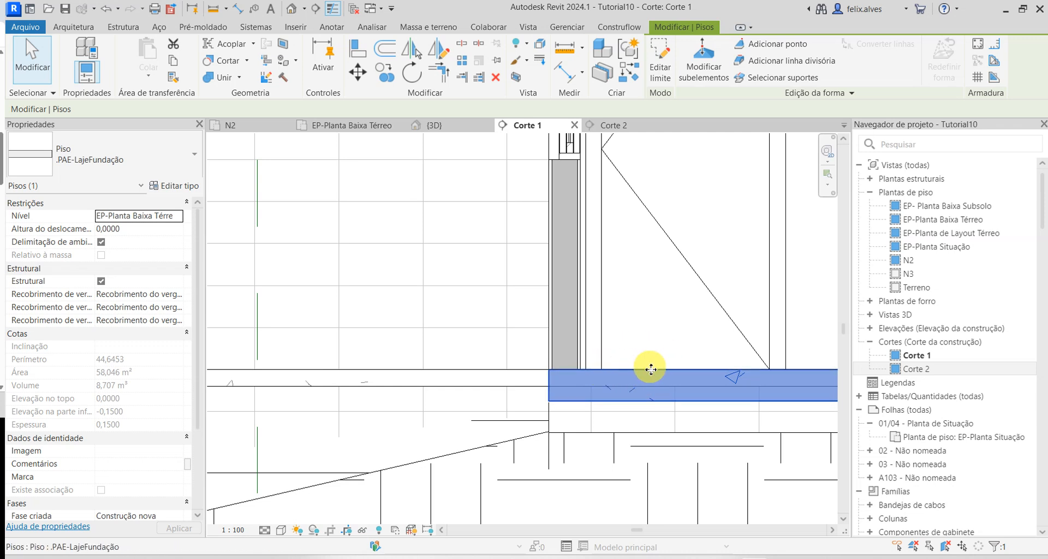
pyautogui.moveTo(650, 369); pyautogui.dragTo(370, 359, button='middle')
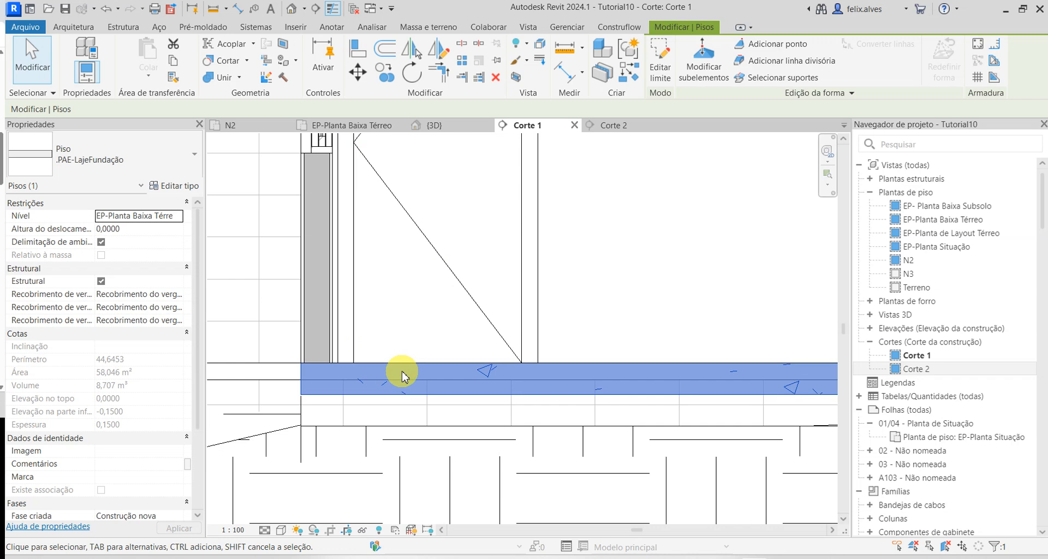
pyautogui.scroll(-4, 402, 374)
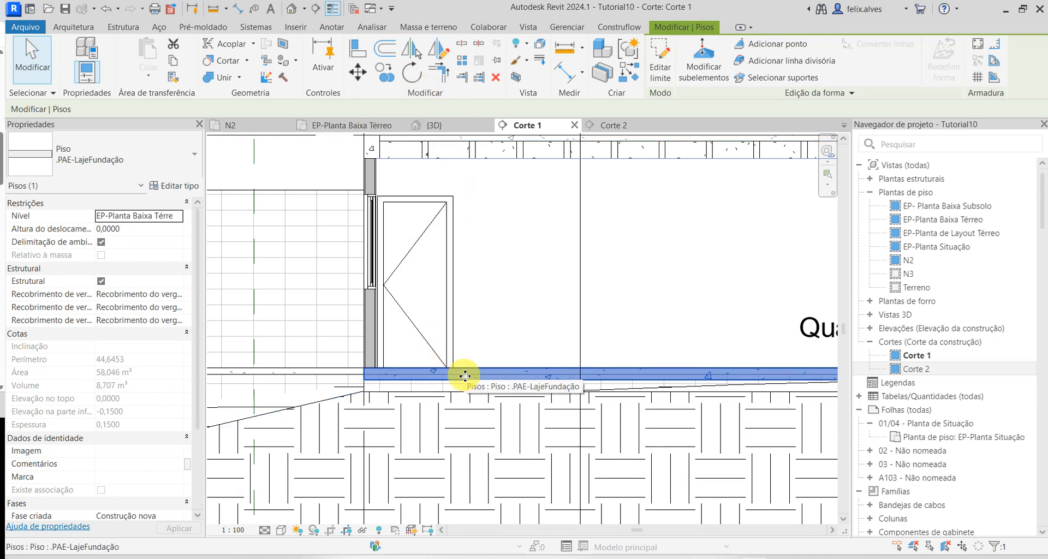
pyautogui.click(175, 186)
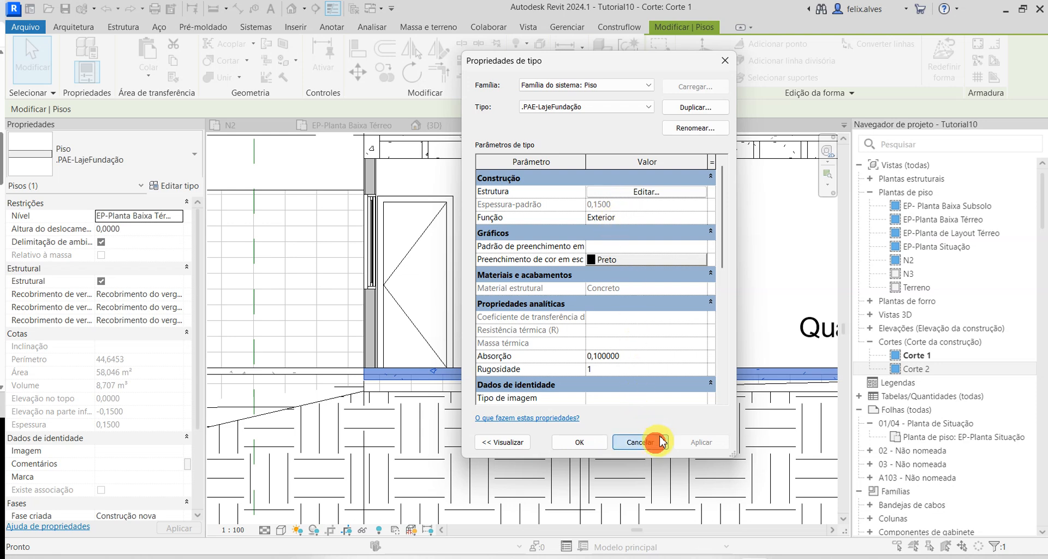
pyautogui.click(639, 443)
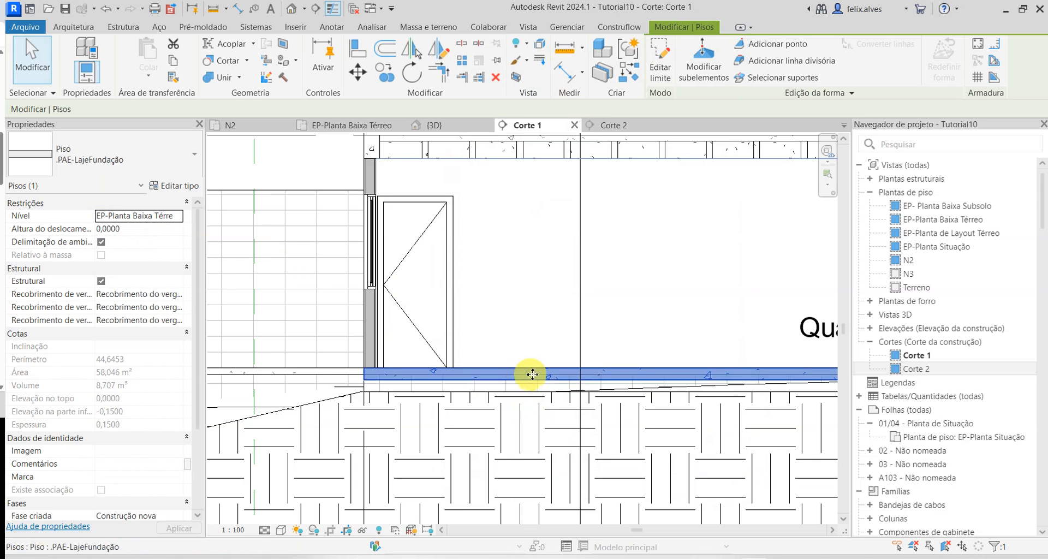
pyautogui.click(135, 231)
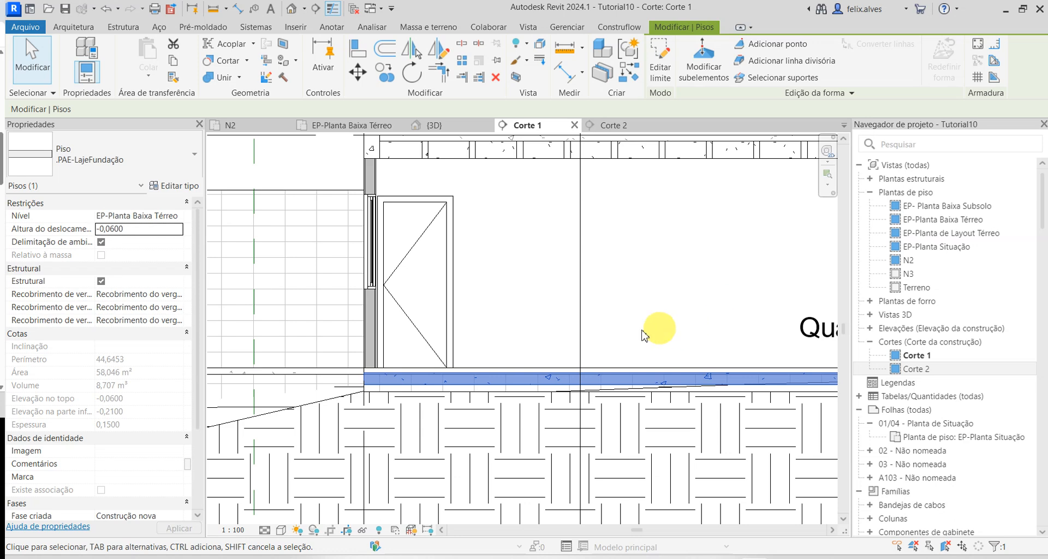
# - In the 3D view, pull the section box's long side face inward so it cuts lengthwise through the house
pyautogui.click(462, 130)
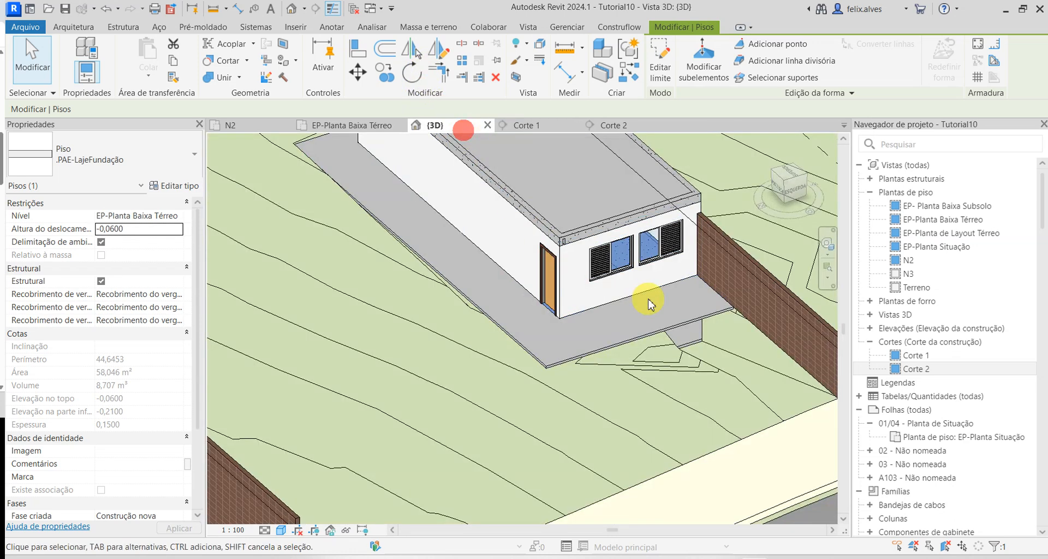
pyautogui.scroll(5, 666, 285)
pyautogui.keyDown('shift'); pyautogui.moveTo(625, 365); pyautogui.dragTo(597, 300, button='middle'); pyautogui.keyUp('shift')
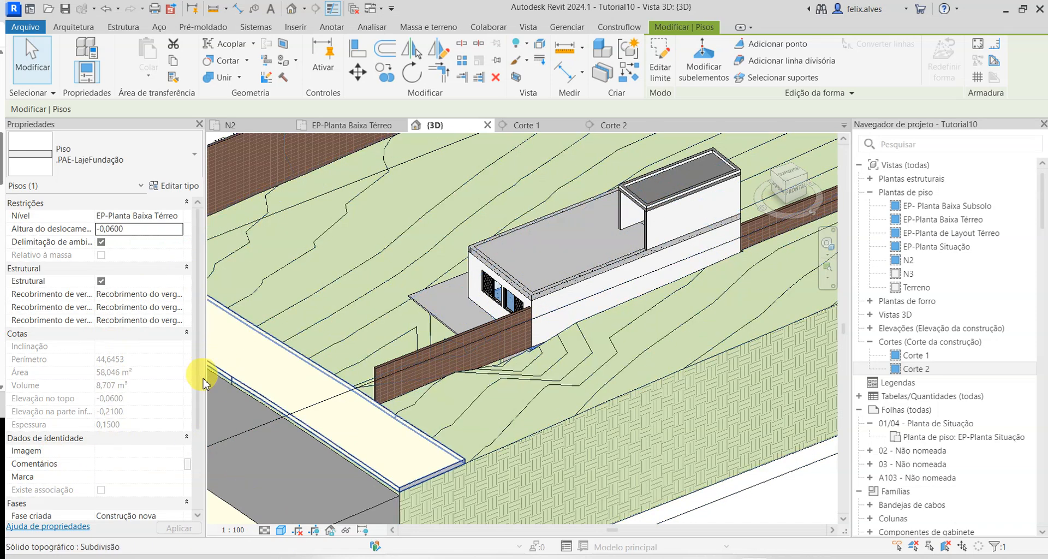
pyautogui.scroll(-2, 163, 406)
pyautogui.scroll(3, 112, 451)
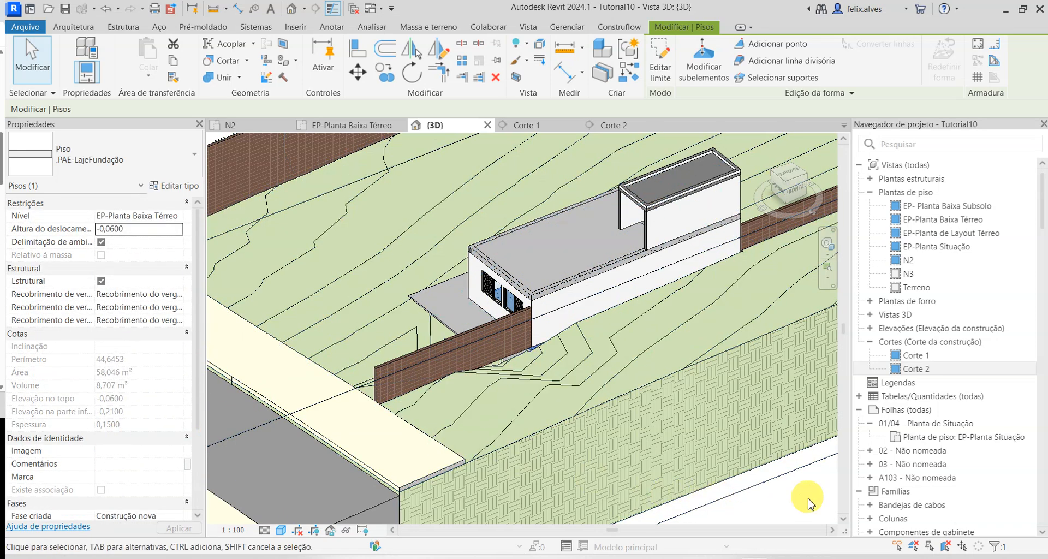
pyautogui.click(796, 513)
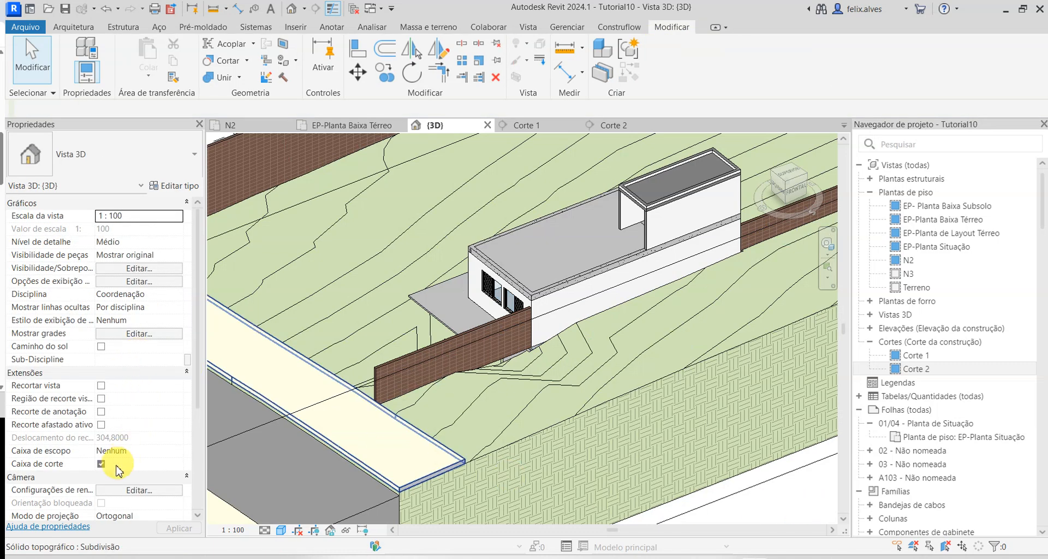
pyautogui.scroll(-5, 678, 276)
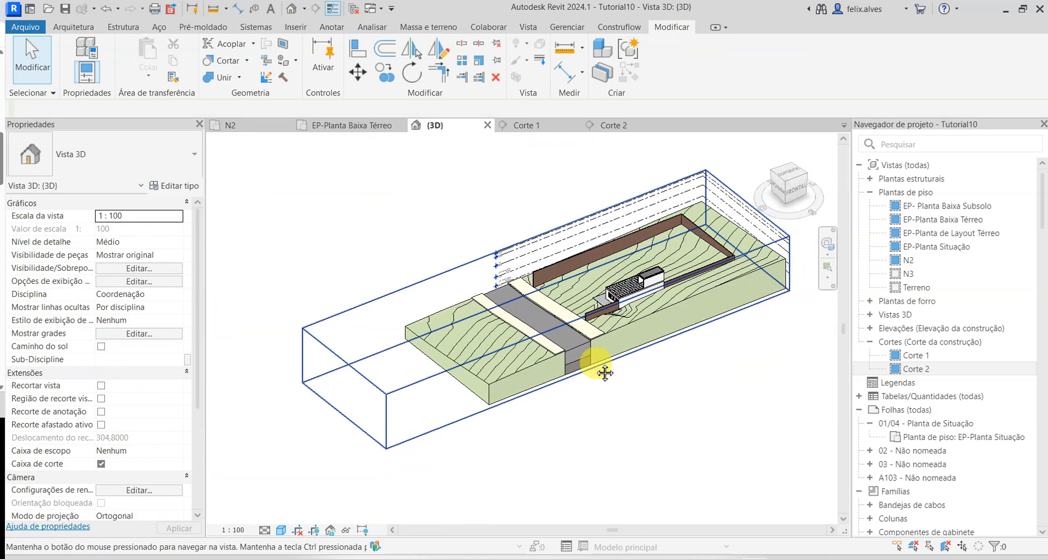
pyautogui.click(526, 332)
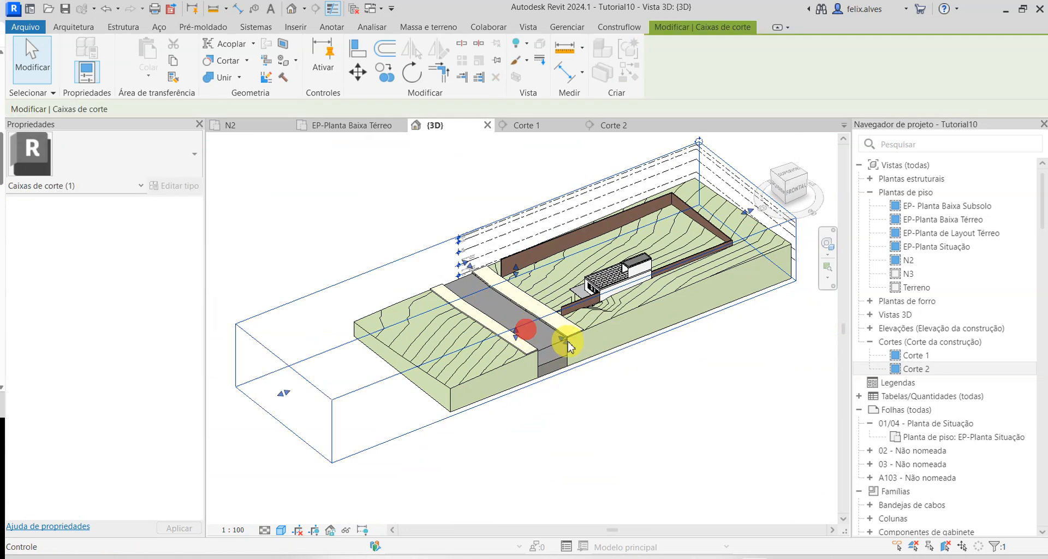
pyautogui.moveTo(568, 344); pyautogui.dragTo(550, 327)
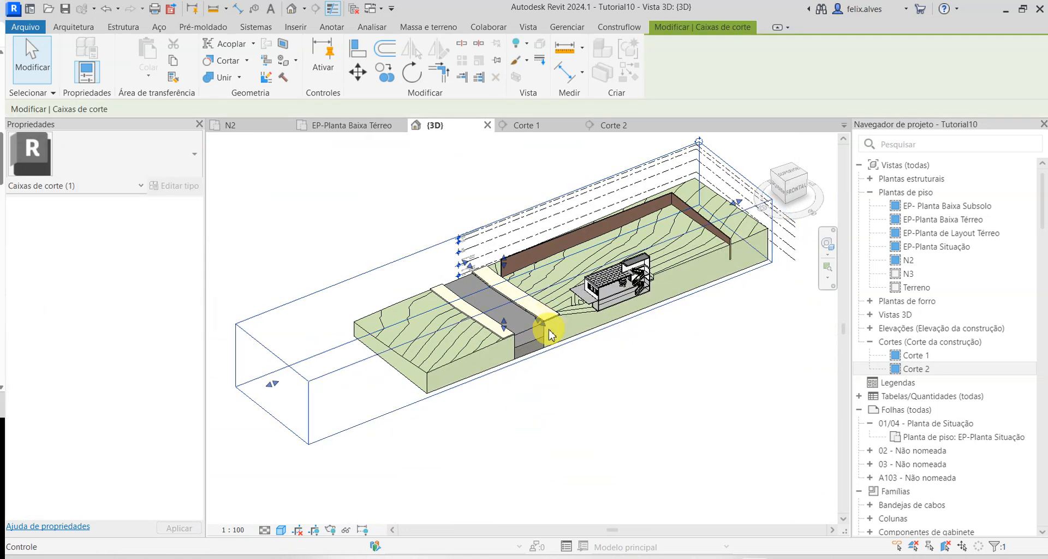
# - Examine the cut house, checking where the lowered floor slab meets the basement wall, the front pavement and the terrain ramp
pyautogui.scroll(10, 630, 268)
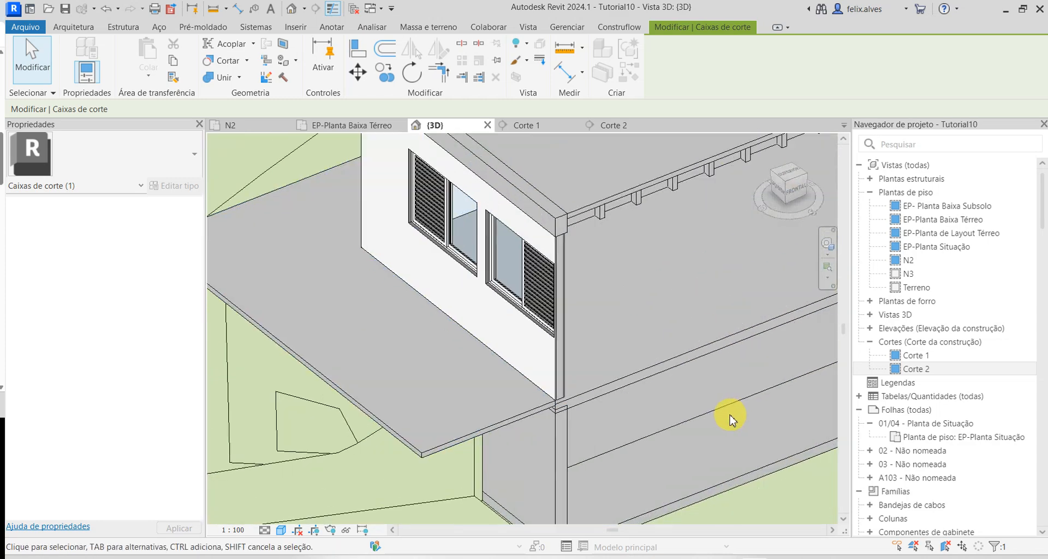
pyautogui.scroll(-6, 637, 415)
pyautogui.scroll(8, 623, 420)
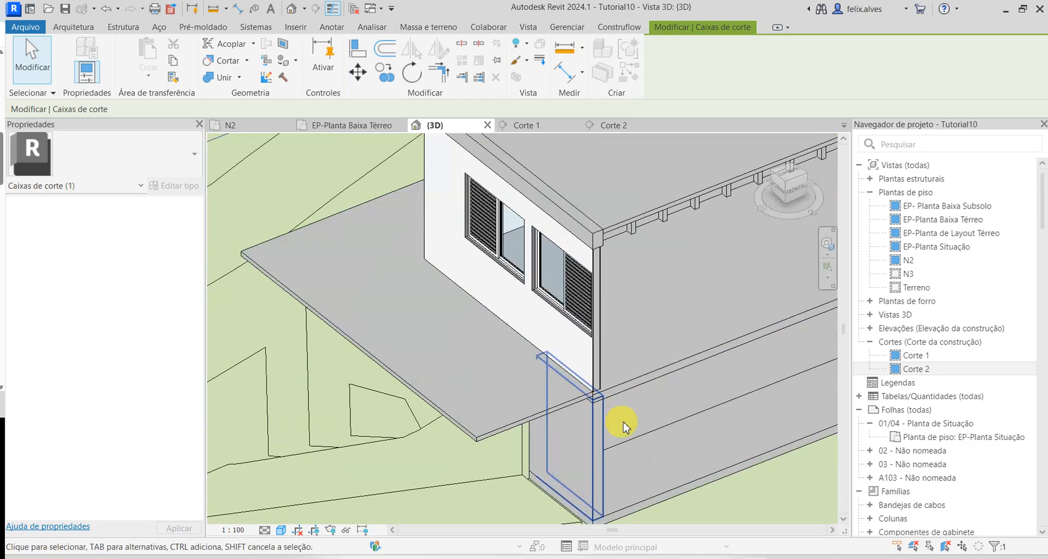
pyautogui.keyDown('shift'); pyautogui.moveTo(624, 385); pyautogui.dragTo(664, 264, button='middle'); pyautogui.keyUp('shift')
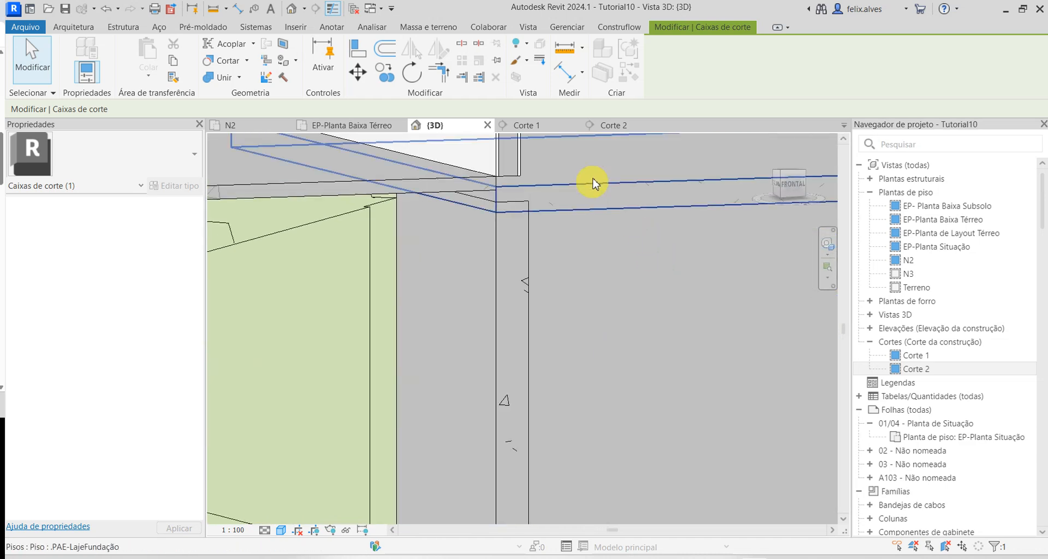
pyautogui.scroll(-3, 593, 217)
pyautogui.scroll(-2, 606, 207)
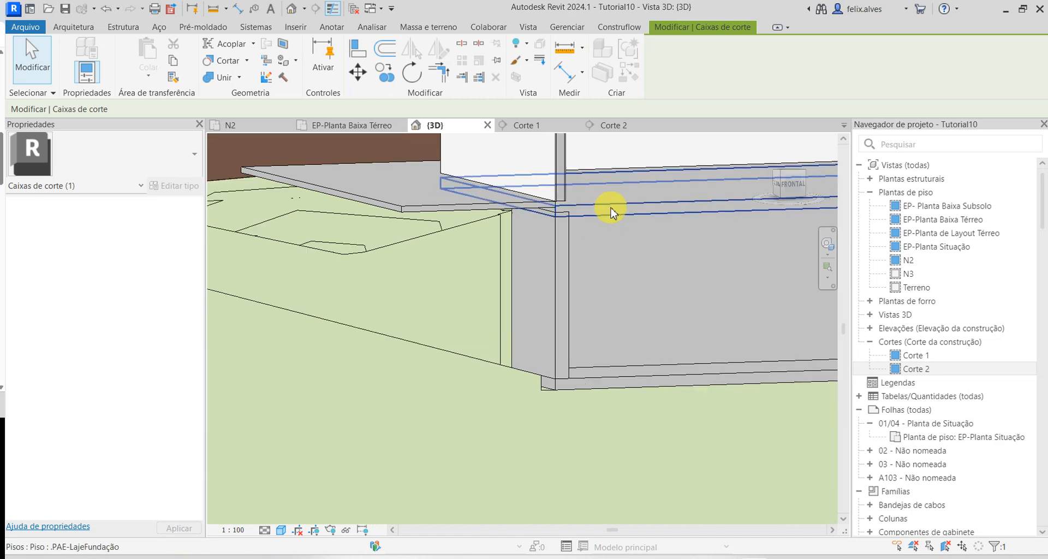
pyautogui.scroll(-5, 428, 221)
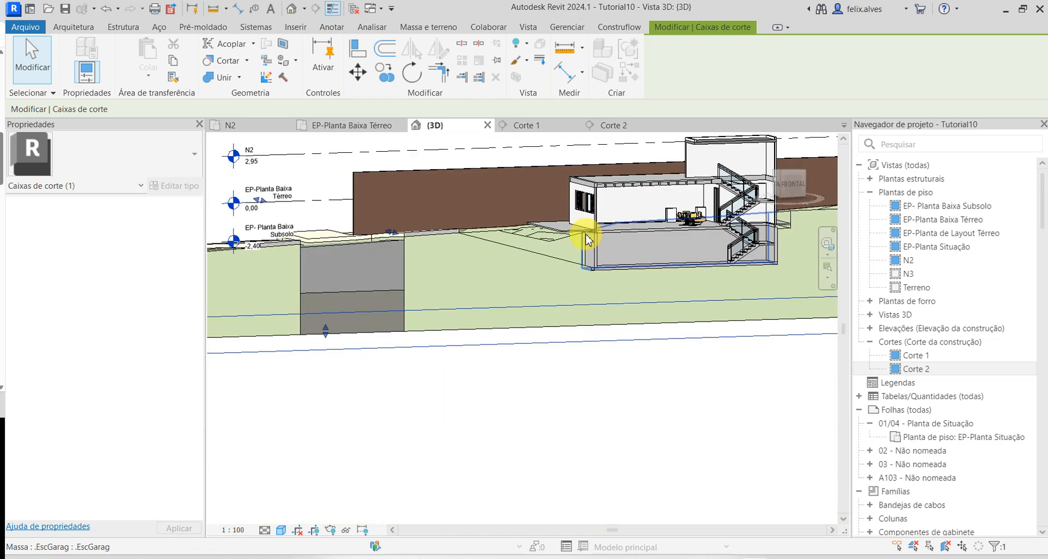
pyautogui.keyDown('shift'); pyautogui.moveTo(429, 221); pyautogui.dragTo(666, 214, button='middle'); pyautogui.keyUp('shift')
pyautogui.scroll(4, 385, 320)
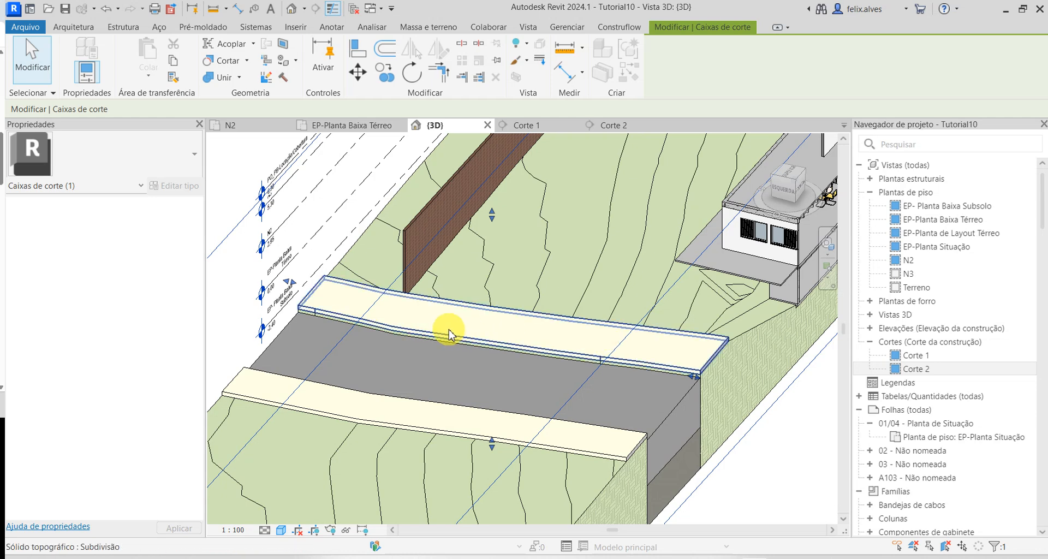
pyautogui.click(787, 476)
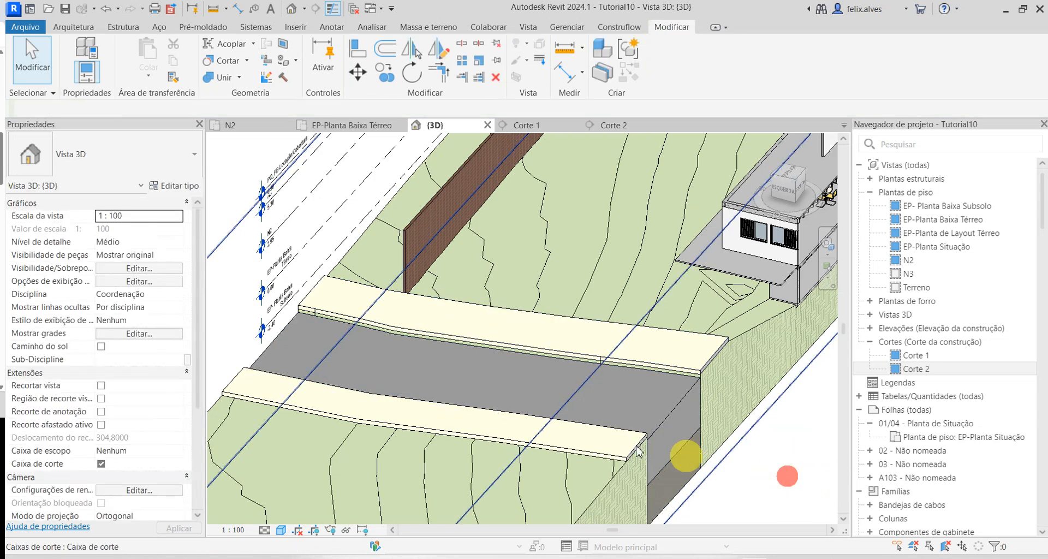
# - Remove the foreground surface pattern from the sidewalk's Cimentado Desempenado material by setting it to <Sem padrão>
pyautogui.click(451, 334)
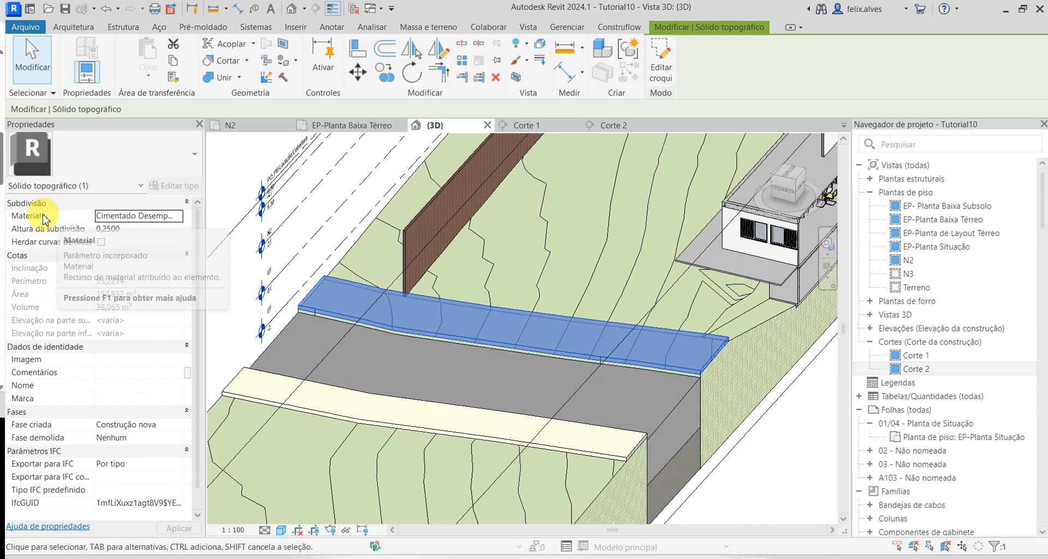
pyautogui.click(176, 216)
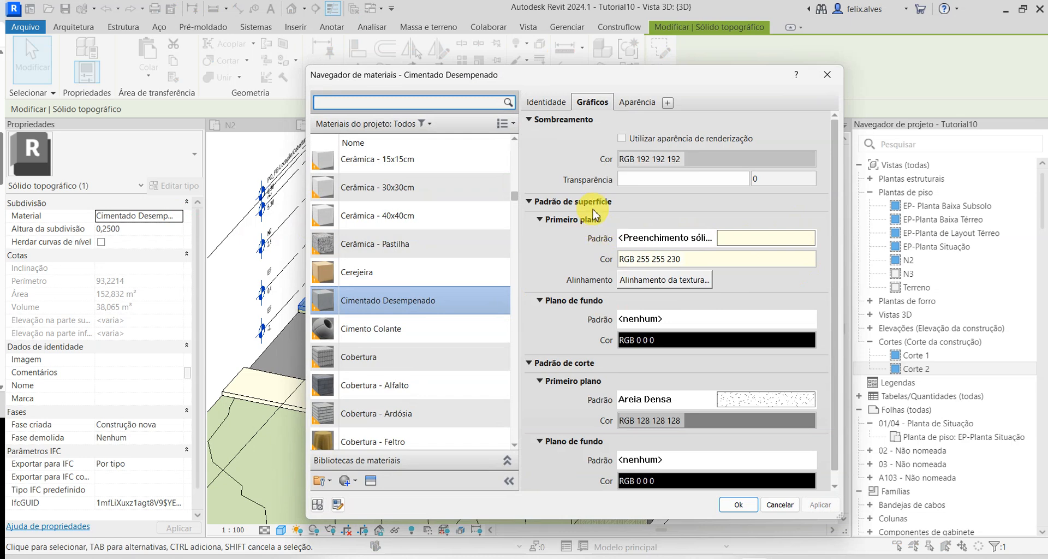
pyautogui.click(774, 239)
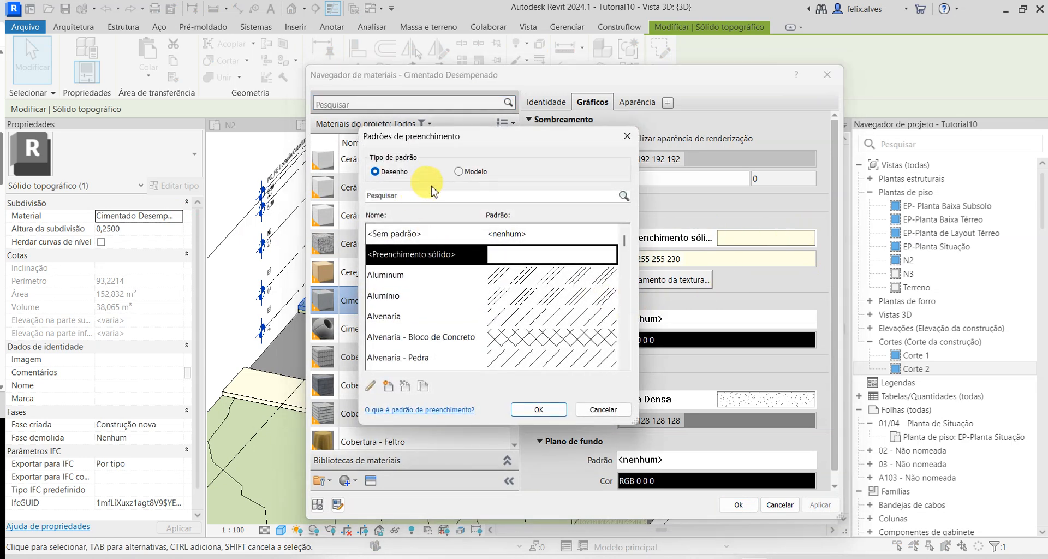
pyautogui.click(513, 235)
pyautogui.click(538, 406)
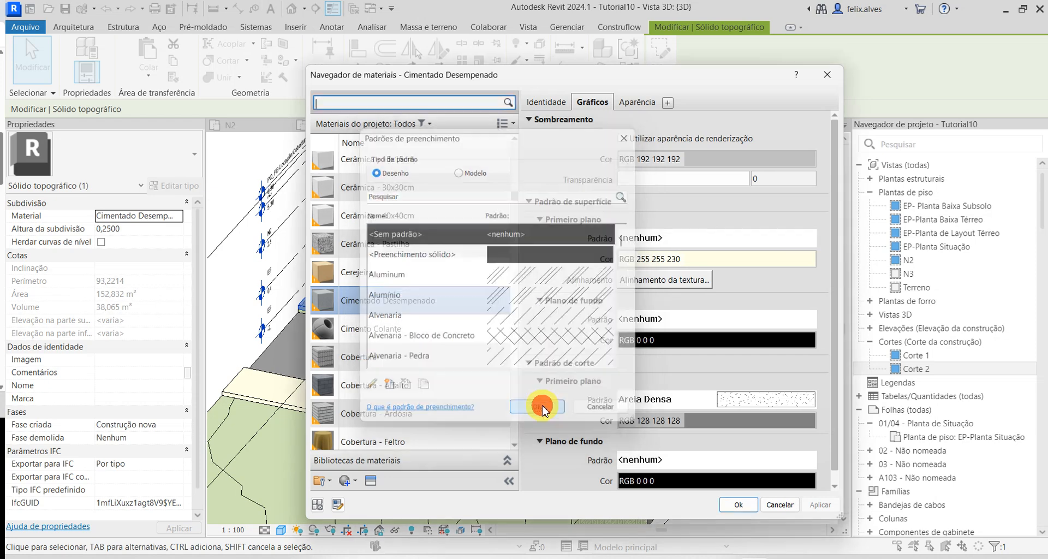
pyautogui.click(820, 504)
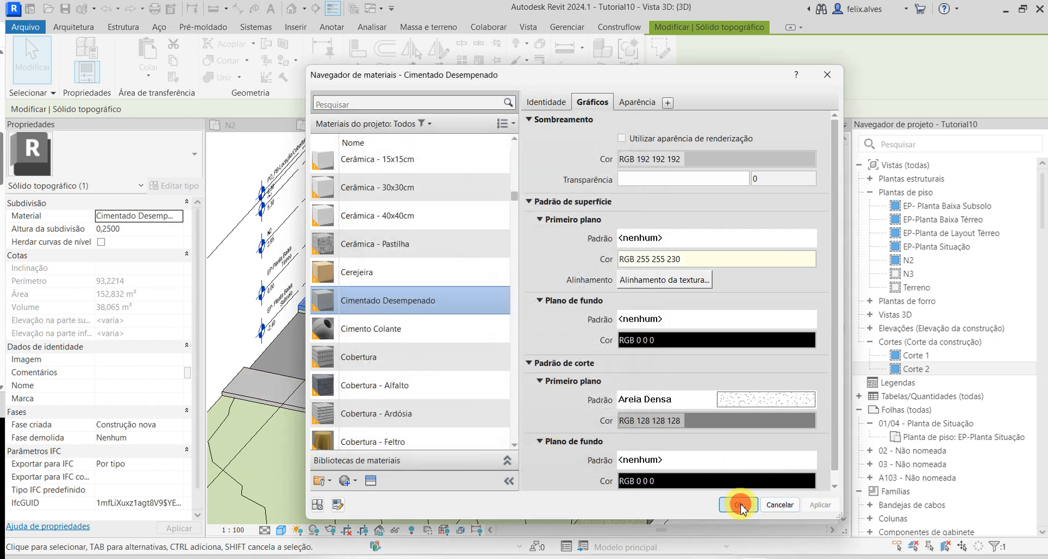
pyautogui.click(738, 504)
pyautogui.keyDown('shift'); pyautogui.moveTo(374, 428); pyautogui.dragTo(577, 303, button='middle'); pyautogui.keyUp('shift')
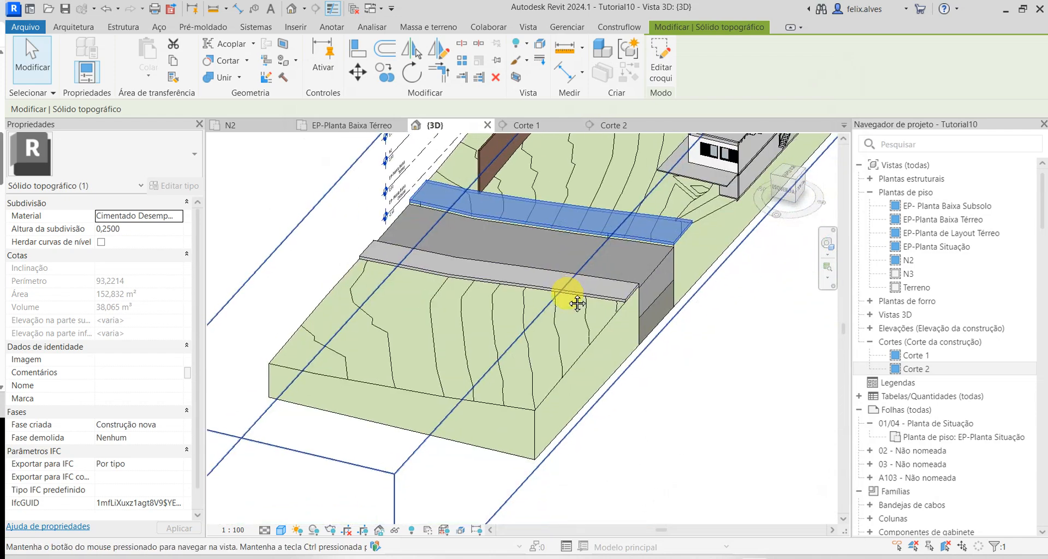
pyautogui.click(756, 476)
# - Inspect the sidewalks and the sectioned front corner of the house, where the floor slab sits on the basement wall
pyautogui.scroll(5, 636, 230)
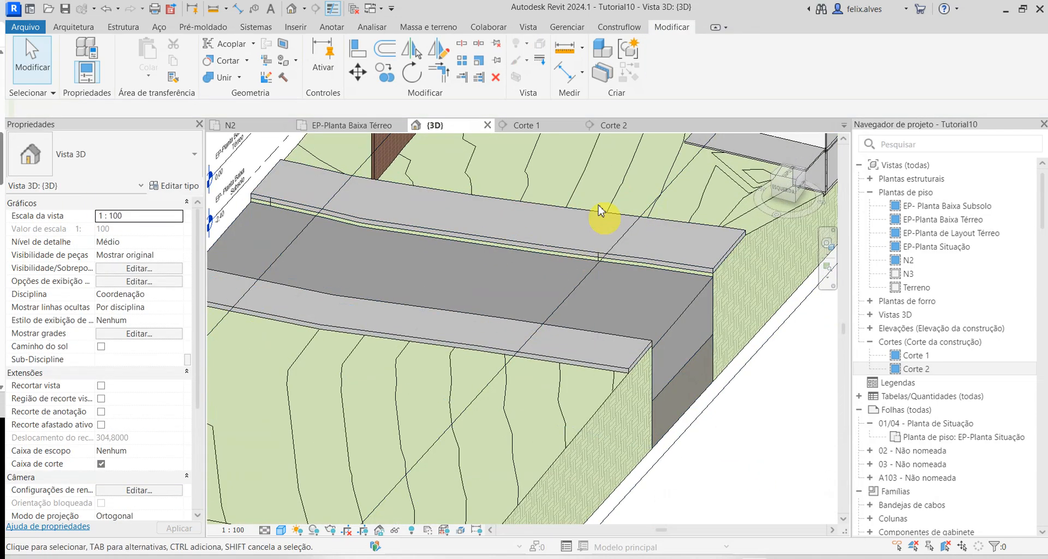
pyautogui.moveTo(704, 374); pyautogui.dragTo(673, 503, button='middle')
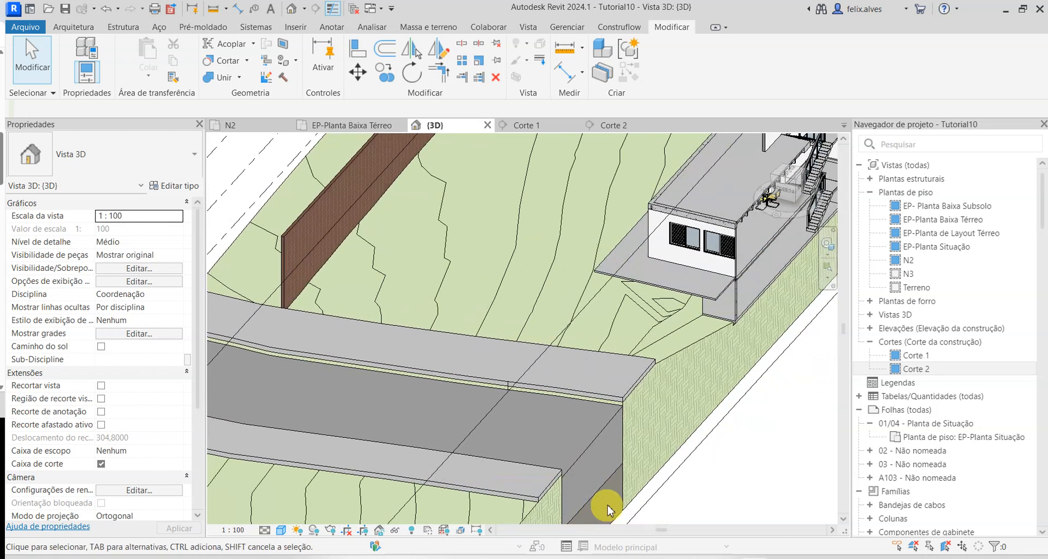
pyautogui.moveTo(728, 453); pyautogui.dragTo(684, 465, button='middle')
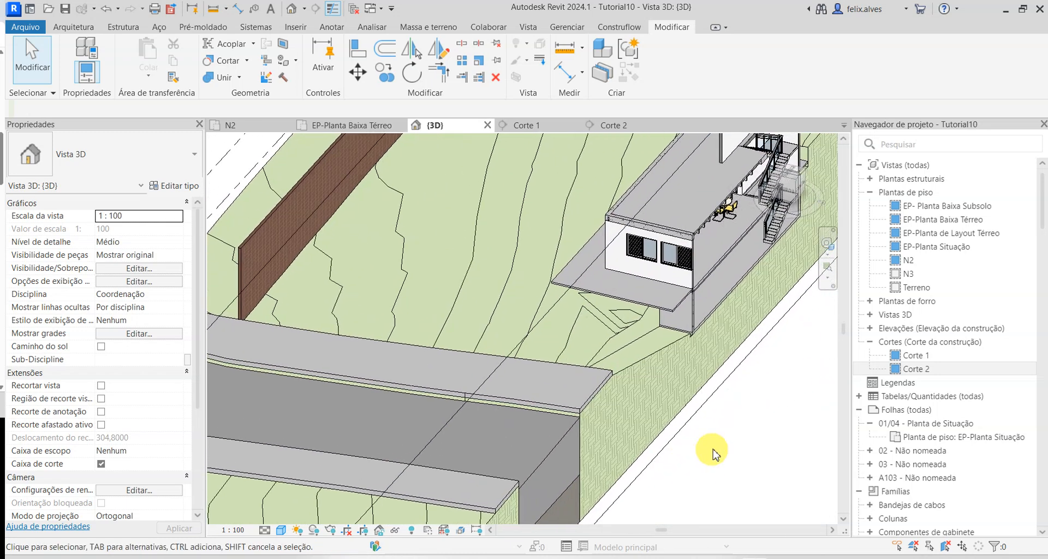
pyautogui.keyDown('shift'); pyautogui.moveTo(749, 389); pyautogui.dragTo(660, 411, button='middle'); pyautogui.keyUp('shift')
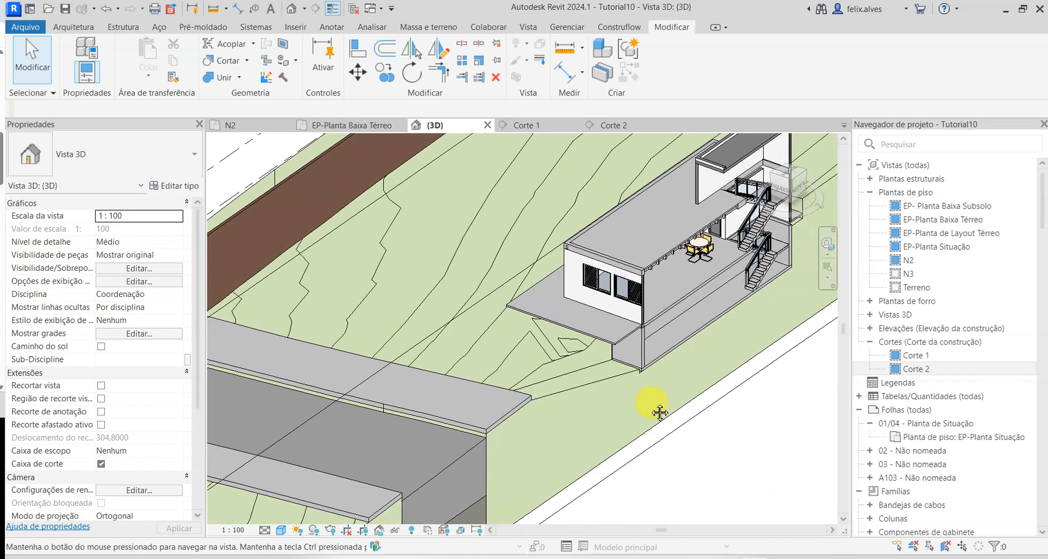
pyautogui.scroll(2, 644, 298)
pyautogui.scroll(4, 650, 338)
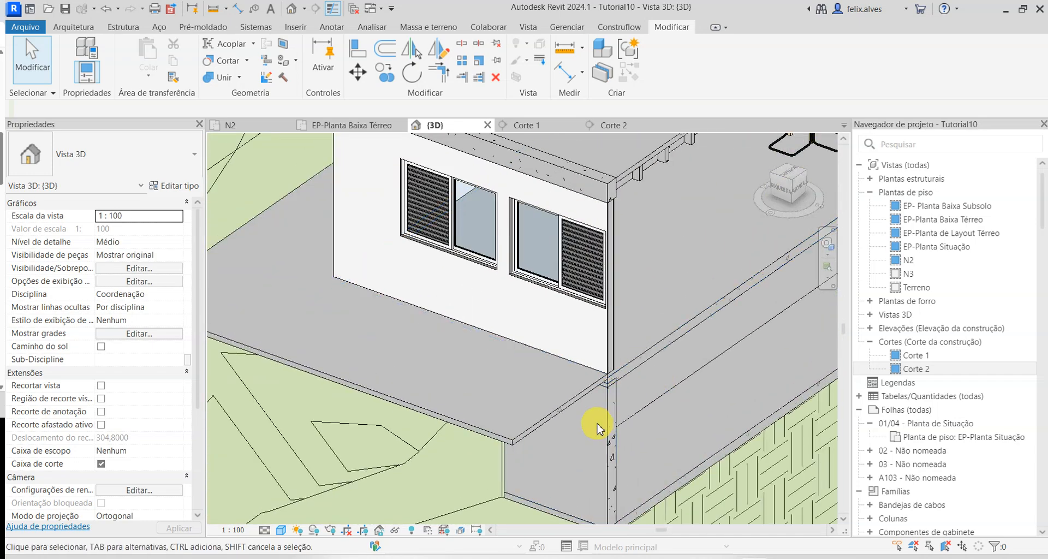
# - Change the front pavement floor beside the house to type .PAE-LajeFundação and set its height offset to -6 cm
pyautogui.click(562, 421)
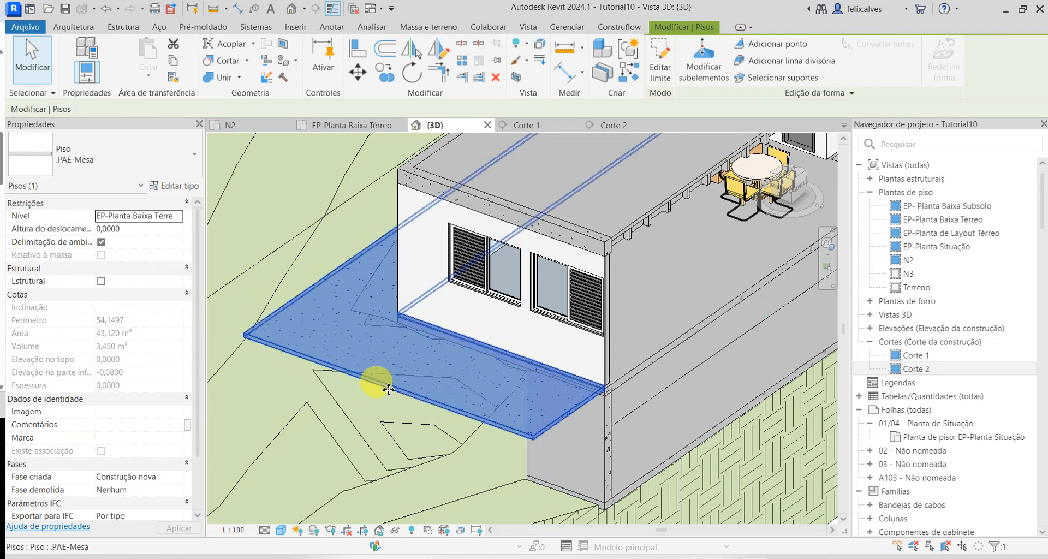
pyautogui.click(164, 158)
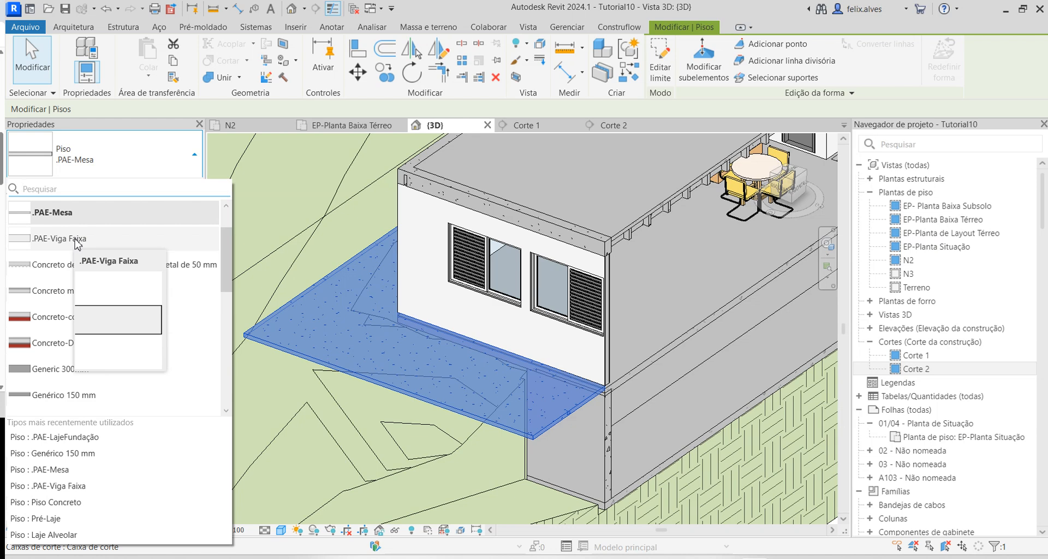
pyautogui.scroll(-2, 147, 288)
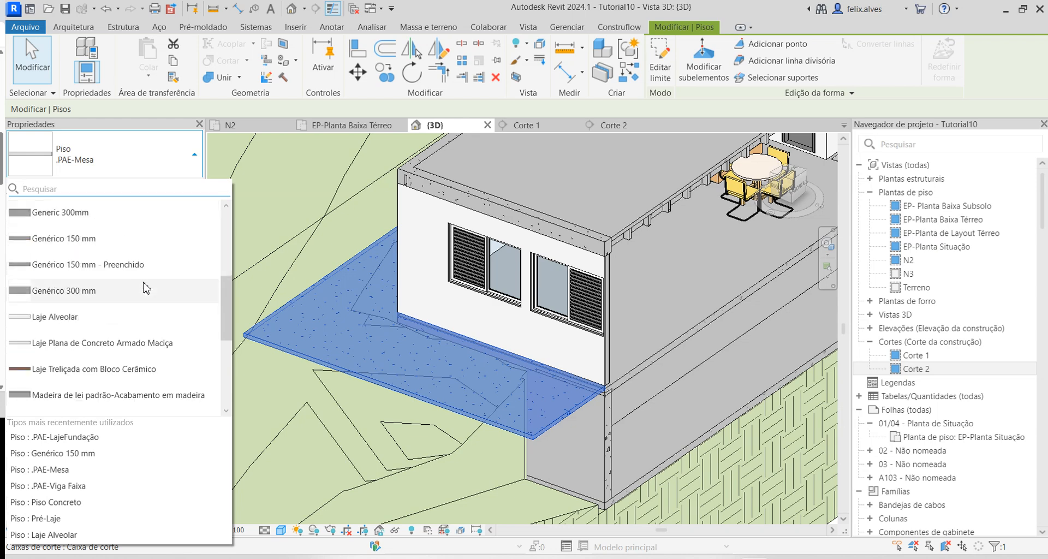
pyautogui.scroll(-2, 118, 319)
pyautogui.scroll(-1, 100, 378)
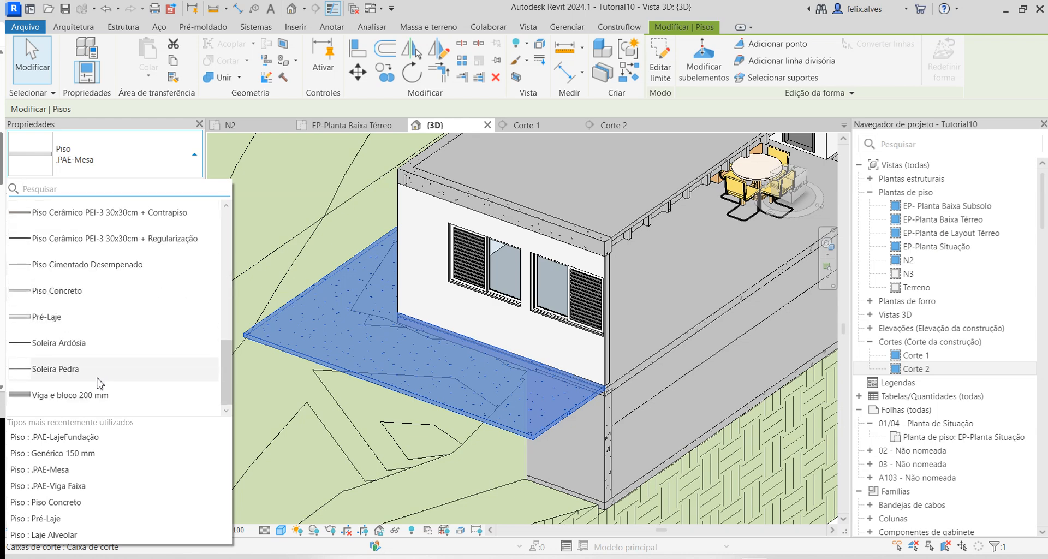
pyautogui.scroll(1, 96, 397)
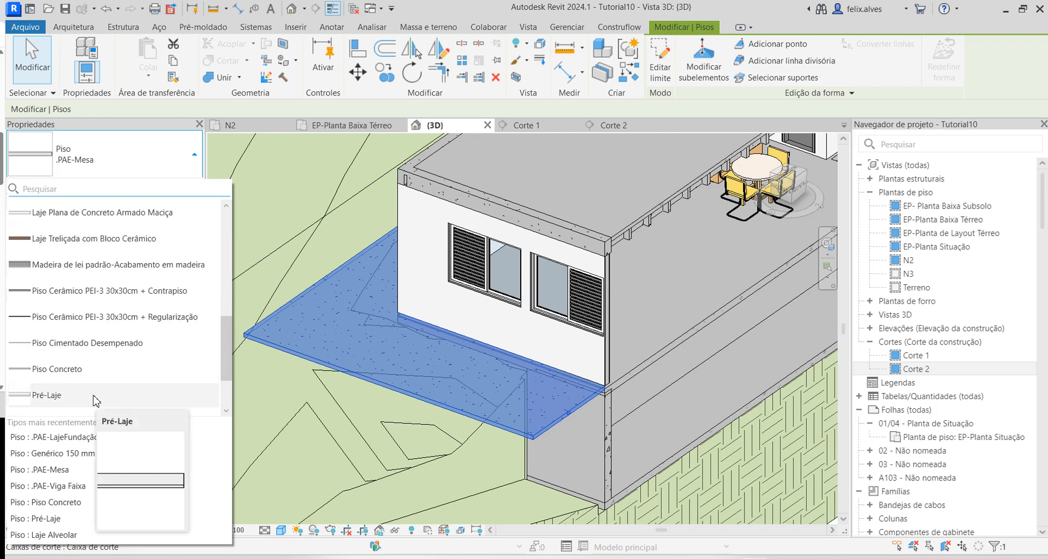
pyautogui.scroll(1, 96, 401)
pyautogui.scroll(3, 96, 402)
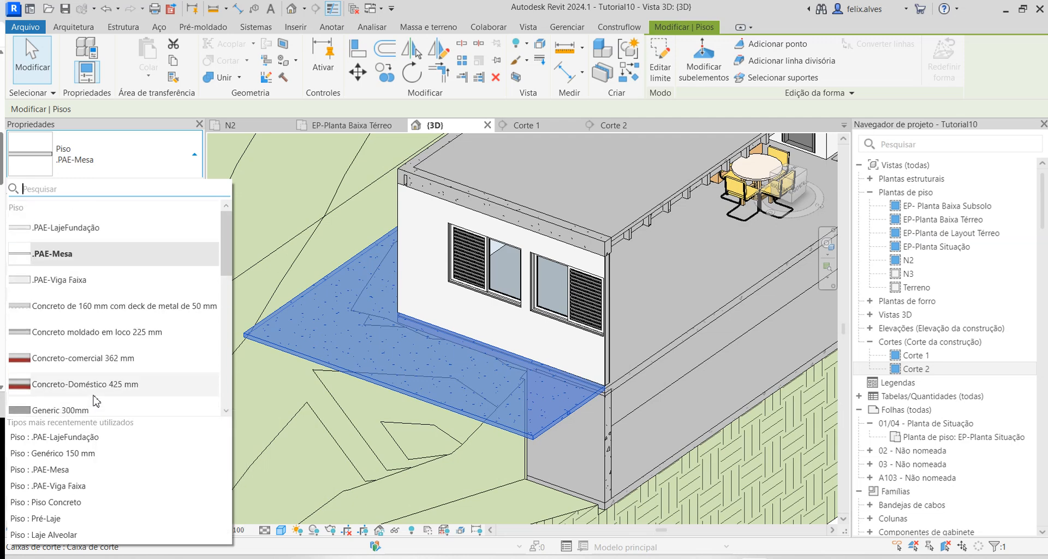
pyautogui.click(92, 226)
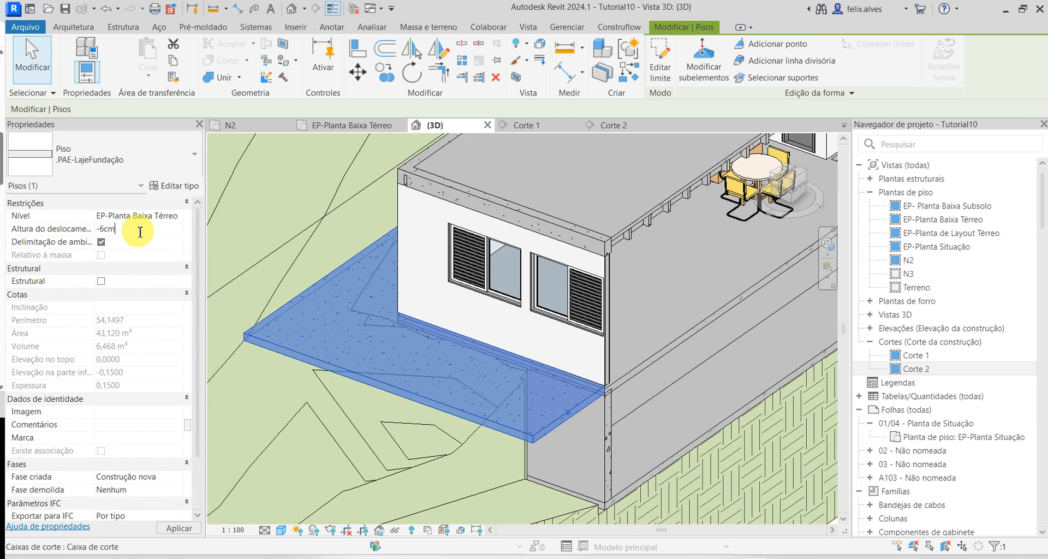
pyautogui.click(188, 532)
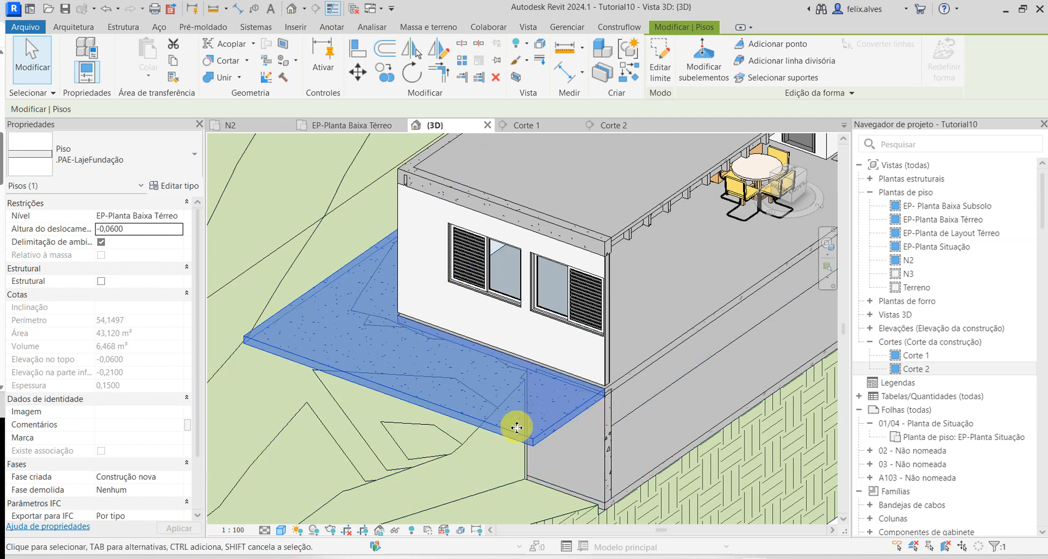
# - Examine the sectioned front corner, checking how the lowered pavement slab meets the house floor, the basement wall and the terrain
pyautogui.scroll(2, 763, 426)
pyautogui.press('Escape')
pyautogui.keyDown('shift'); pyautogui.moveTo(694, 443); pyautogui.dragTo(530, 378, button='middle'); pyautogui.keyUp('shift')
pyautogui.moveTo(534, 390); pyautogui.dragTo(501, 227, button='middle')
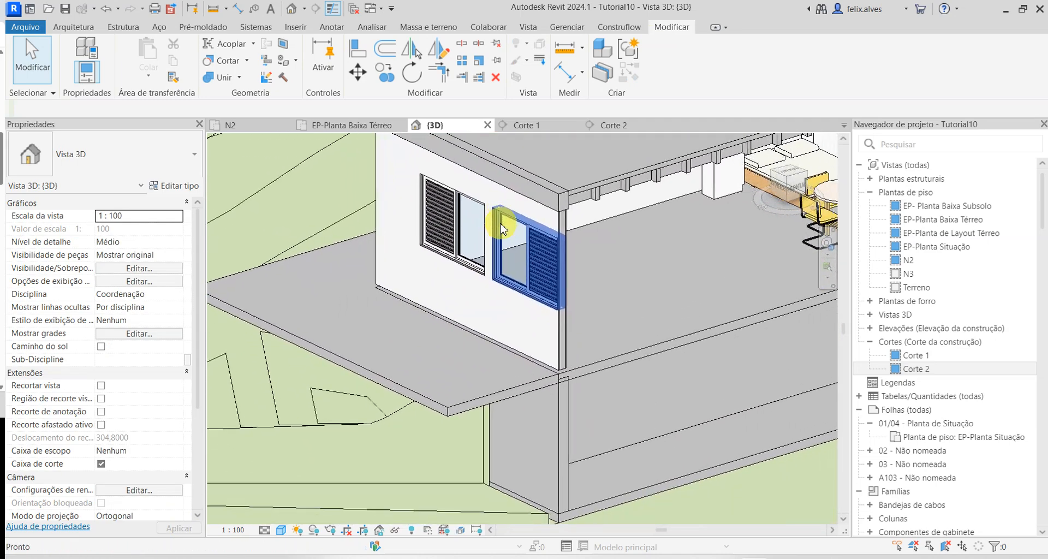
pyautogui.scroll(-2, 557, 367)
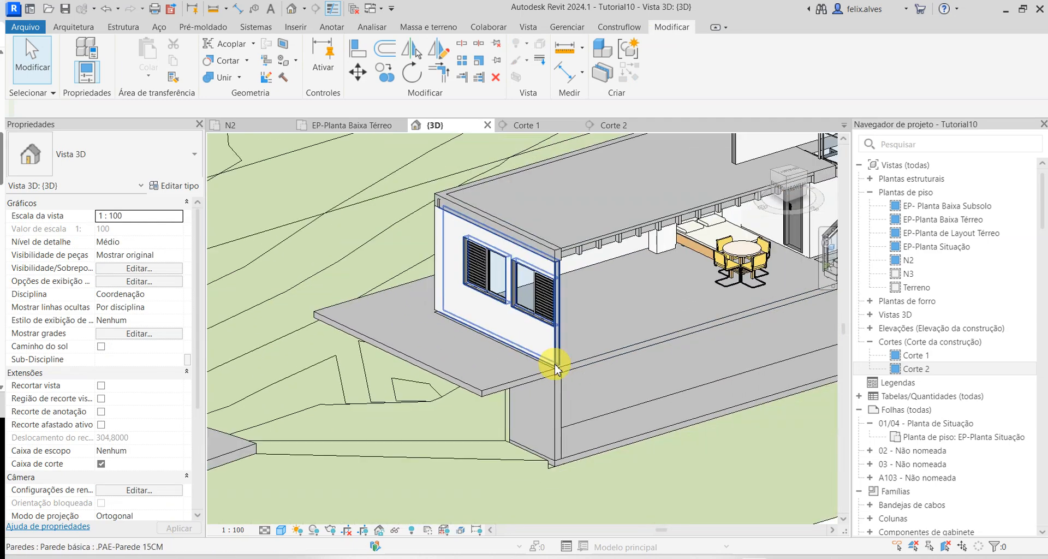
pyautogui.keyDown('shift'); pyautogui.moveTo(555, 369); pyautogui.dragTo(560, 206, button='middle'); pyautogui.keyUp('shift')
pyautogui.scroll(8, 420, 340)
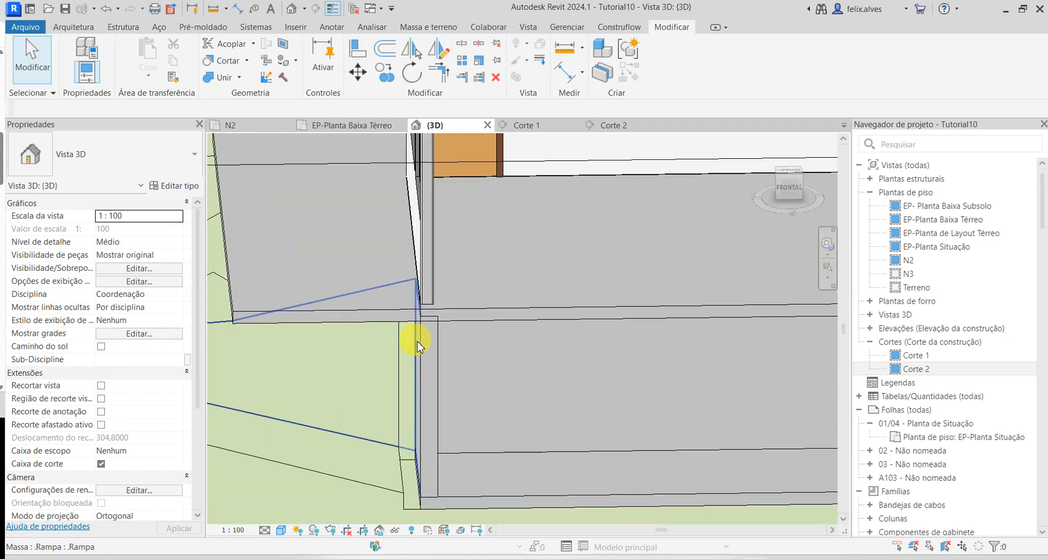
pyautogui.scroll(-7, 456, 333)
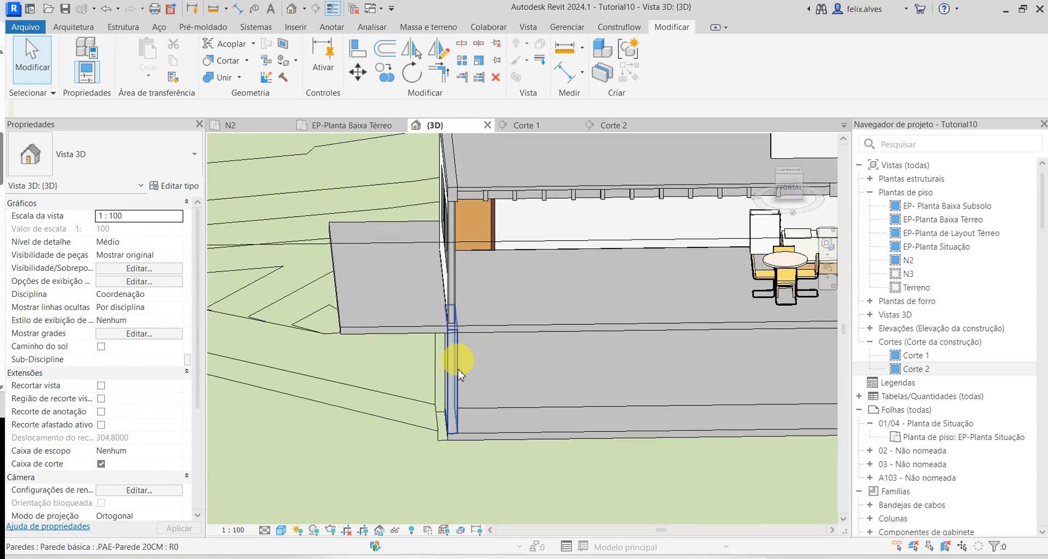
pyautogui.keyDown('shift'); pyautogui.moveTo(462, 377); pyautogui.dragTo(371, 409, button='middle'); pyautogui.keyUp('shift')
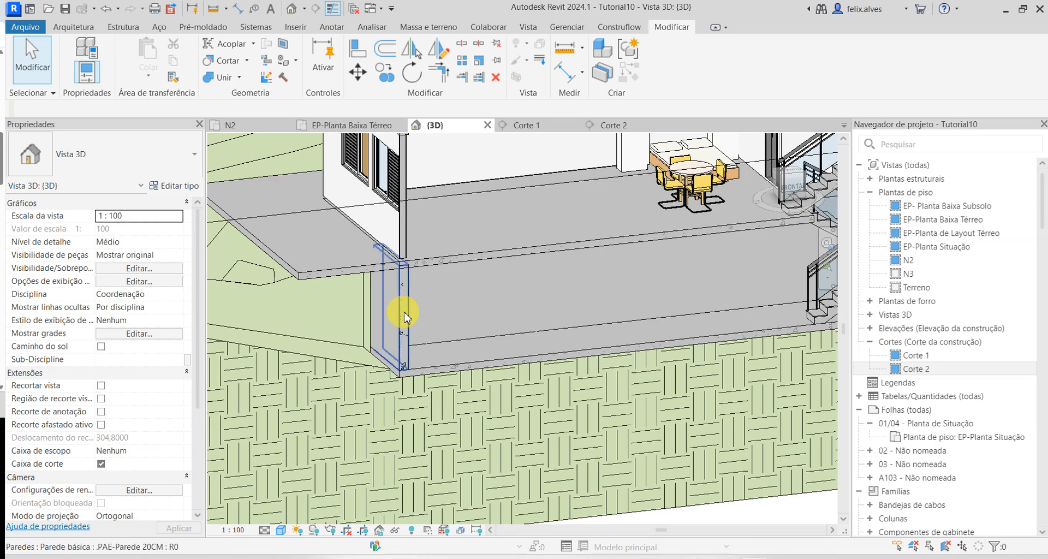
pyautogui.scroll(-5, 459, 338)
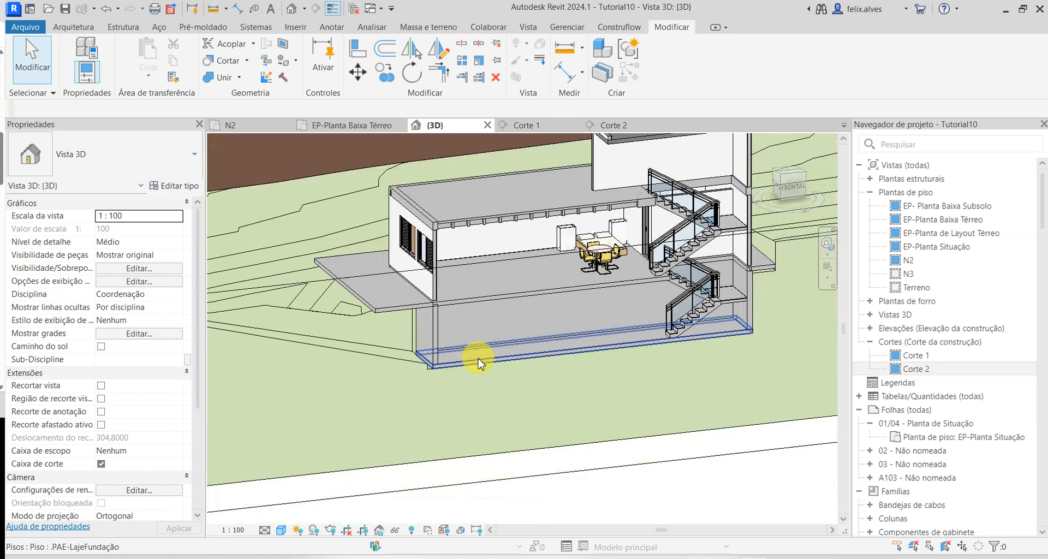
pyautogui.keyDown('shift'); pyautogui.moveTo(475, 358); pyautogui.dragTo(431, 319, button='middle'); pyautogui.keyUp('shift')
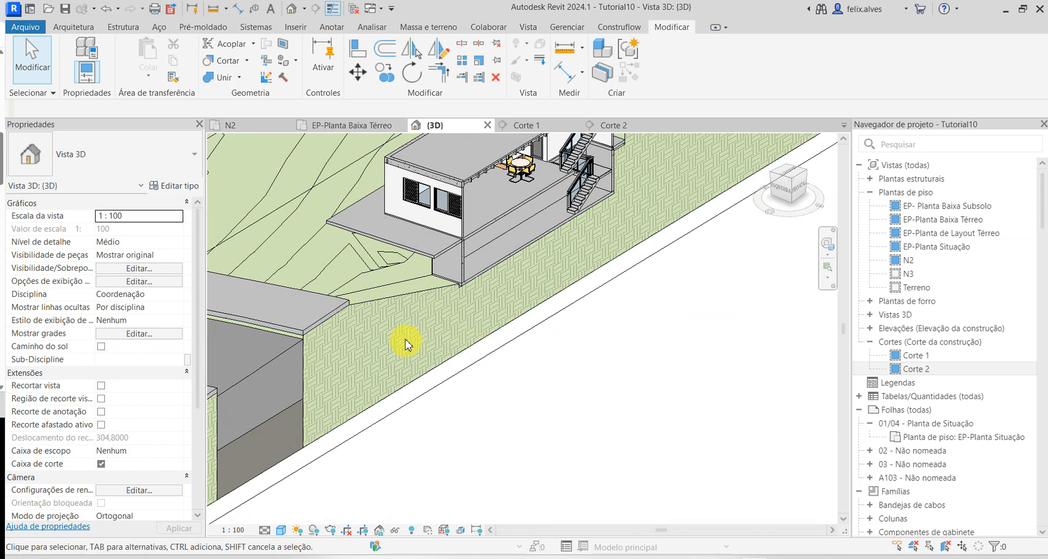
# - Hide the topographic solid category in the 3D view, using the TerrenoProjeto terrain as the reference element
pyautogui.click(398, 300)
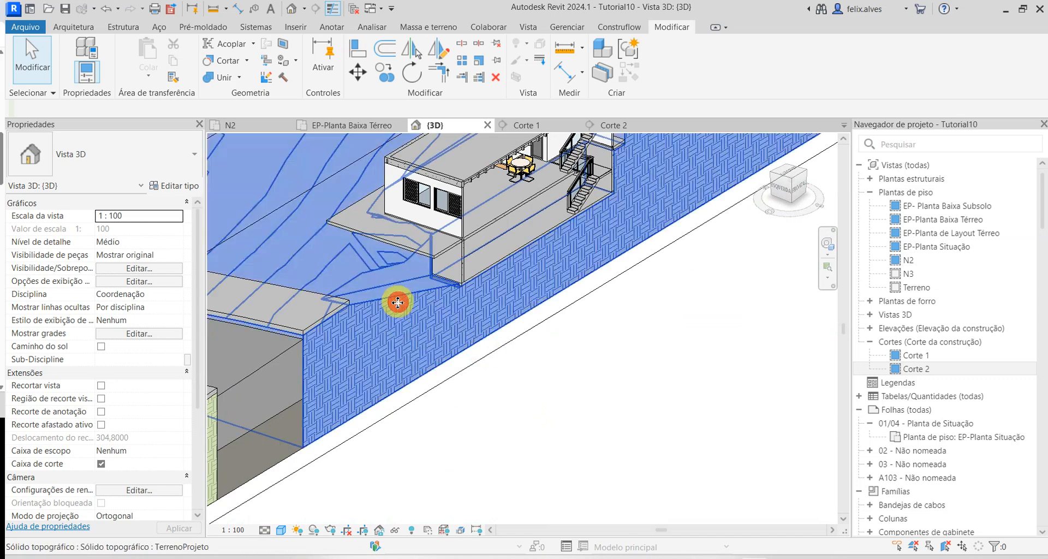
pyautogui.rightClick(397, 302)
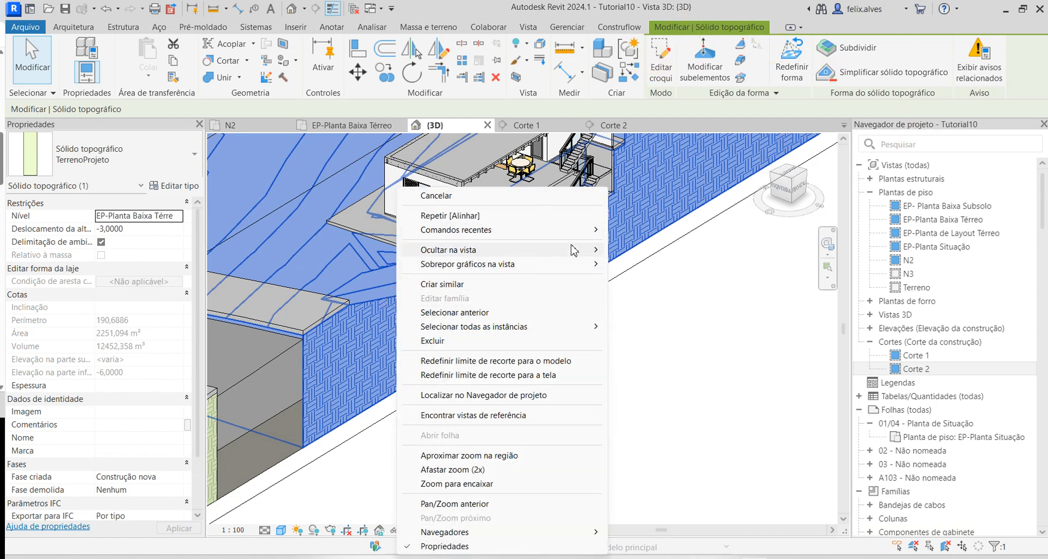
pyautogui.moveTo(574, 250)
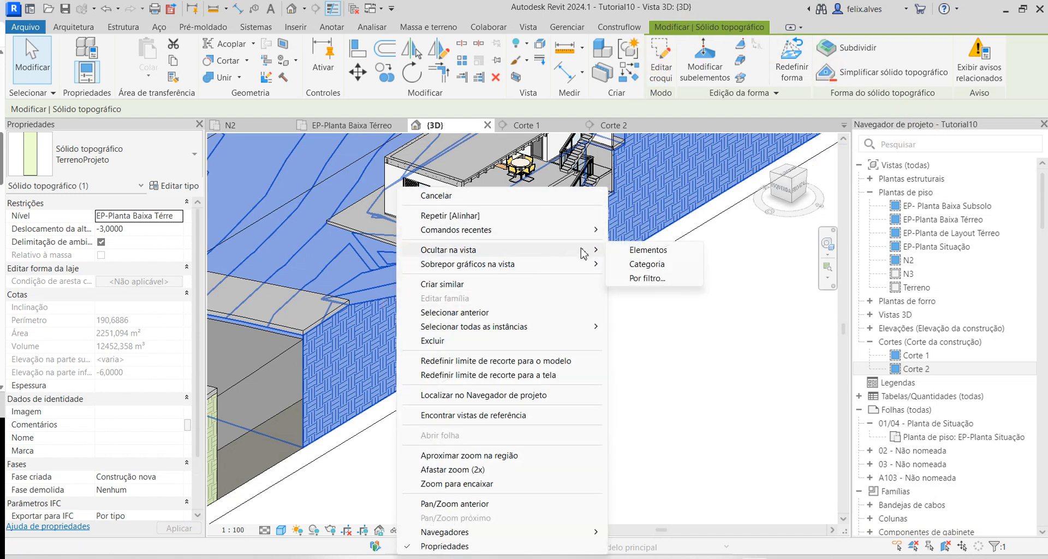
pyautogui.click(662, 269)
pyautogui.scroll(-2, 534, 399)
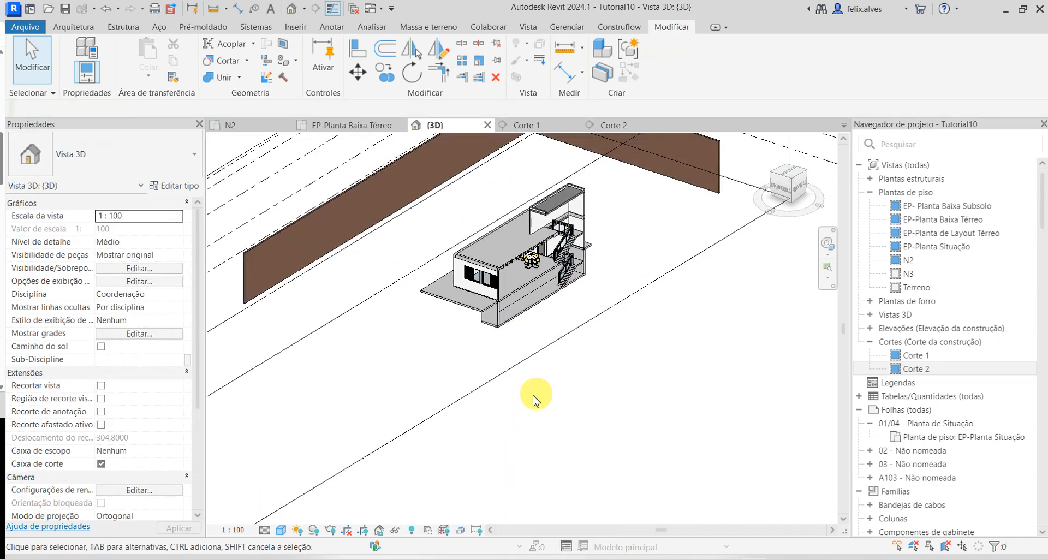
# - Pull the section box's long side face back outward so it encloses the whole house without cutting it
pyautogui.keyDown('shift'); pyautogui.moveTo(535, 397); pyautogui.dragTo(639, 361, button='middle'); pyautogui.keyUp('shift')
pyautogui.scroll(3, 352, 257)
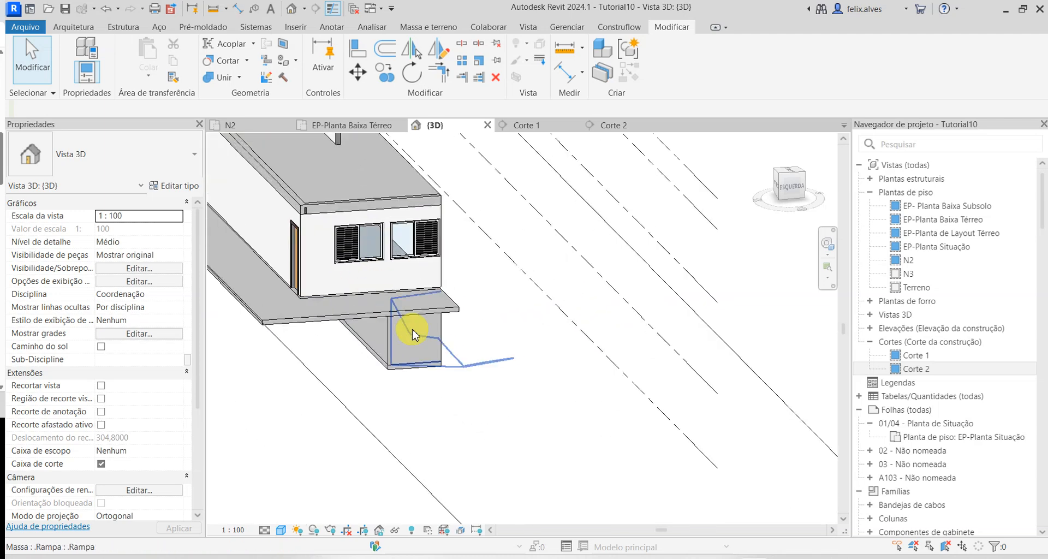
pyautogui.moveTo(523, 429); pyautogui.dragTo(378, 196, button='middle')
pyautogui.scroll(2, 430, 287)
pyautogui.scroll(-1, 541, 420)
pyautogui.scroll(-2, 541, 320)
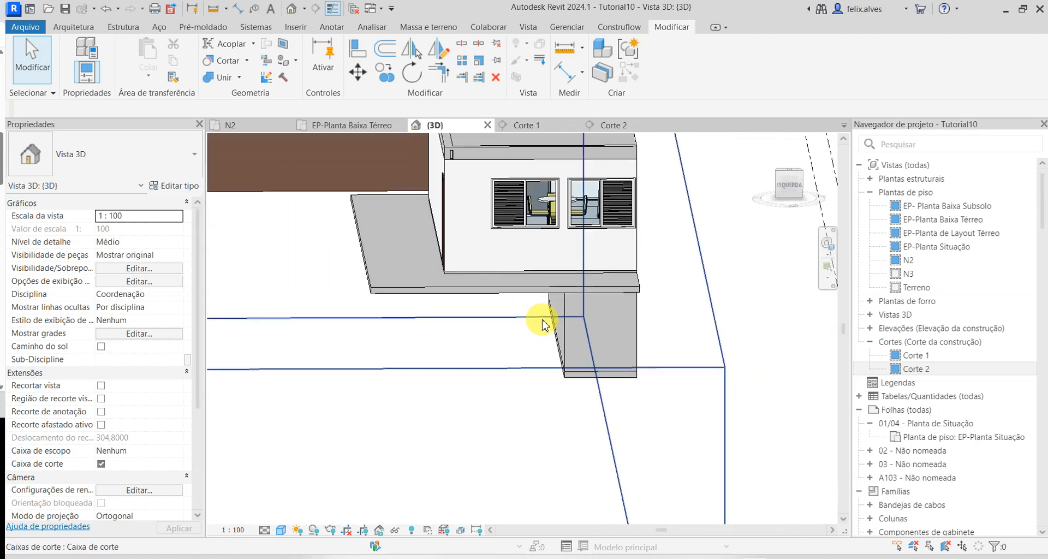
pyautogui.scroll(-1, 542, 320)
pyautogui.click(681, 392)
pyautogui.scroll(-1, 633, 405)
pyautogui.moveTo(633, 405); pyautogui.dragTo(547, 402, button='middle')
pyautogui.moveTo(548, 353); pyautogui.dragTo(597, 360)
pyautogui.moveTo(585, 409)
pyautogui.keyDown('shift'); pyautogui.mouseDown(button='middle')
pyautogui.moveTo(589, 368)
pyautogui.moveTo(586, 393)
pyautogui.mouseUp(button='middle'); pyautogui.keyUp('shift')
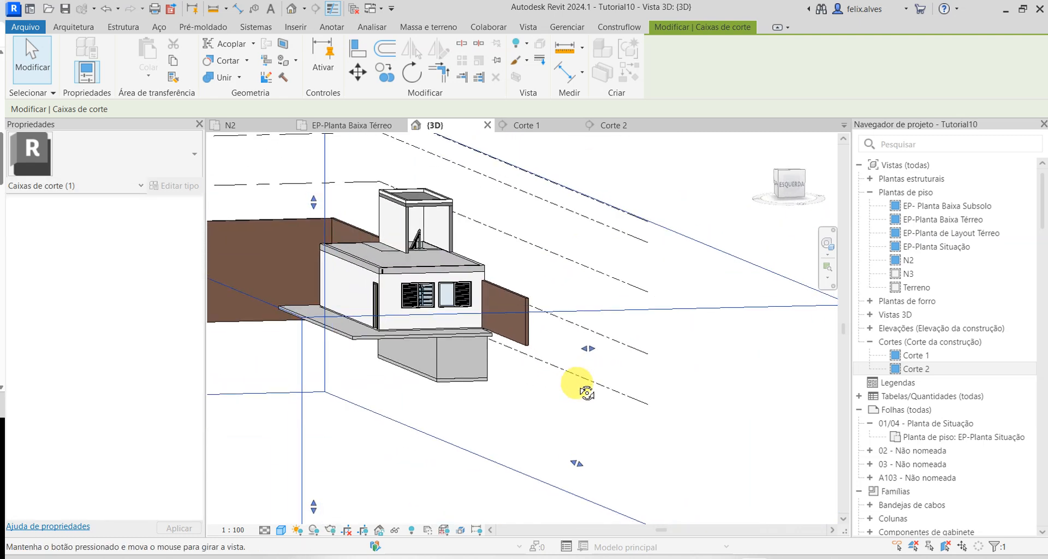
# - Attach the top of the basement's .PAE-Parede 20CM end wall to the floor slab above it and dismiss the save reminder
pyautogui.scroll(6, 494, 368)
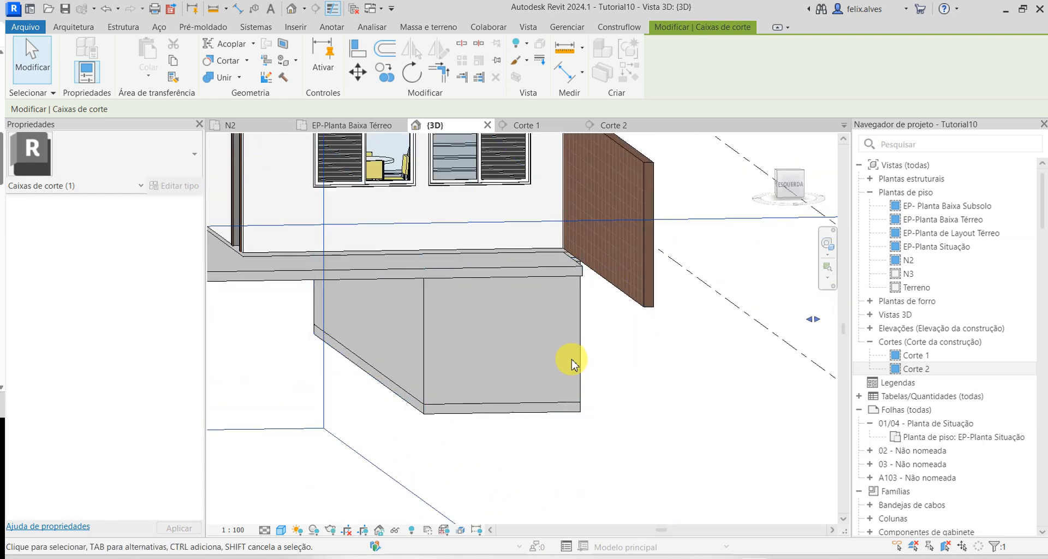
pyautogui.scroll(-7, 576, 367)
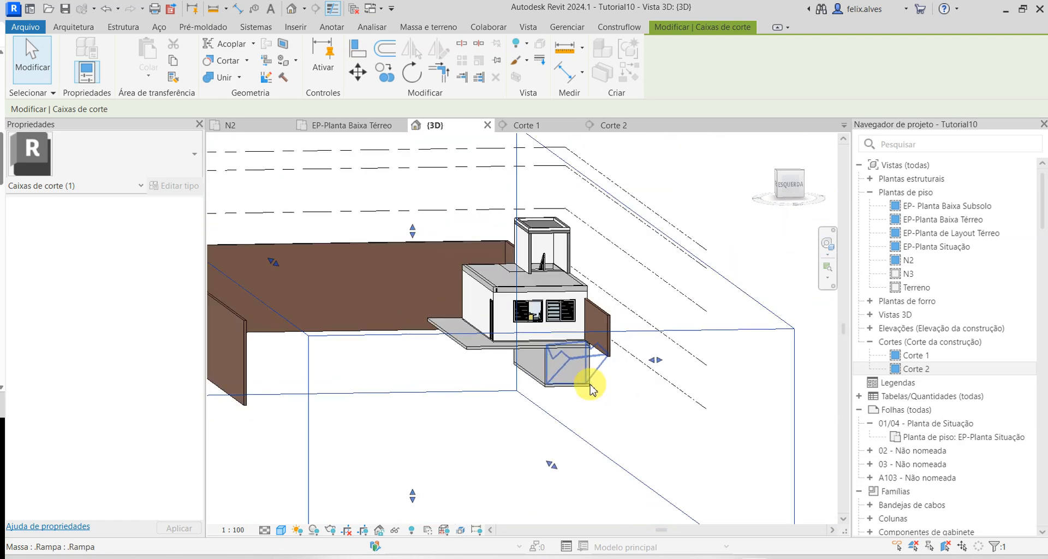
pyautogui.scroll(-3, 590, 385)
pyautogui.keyDown('shift'); pyautogui.moveTo(595, 390); pyautogui.dragTo(493, 415, button='middle'); pyautogui.keyUp('shift')
pyautogui.scroll(1, 764, 387)
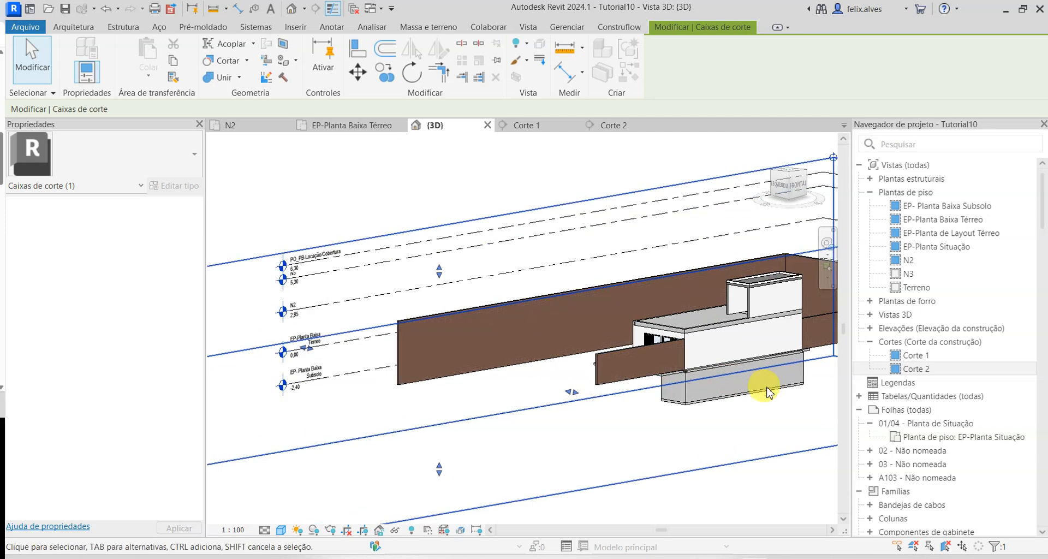
pyautogui.scroll(6, 766, 392)
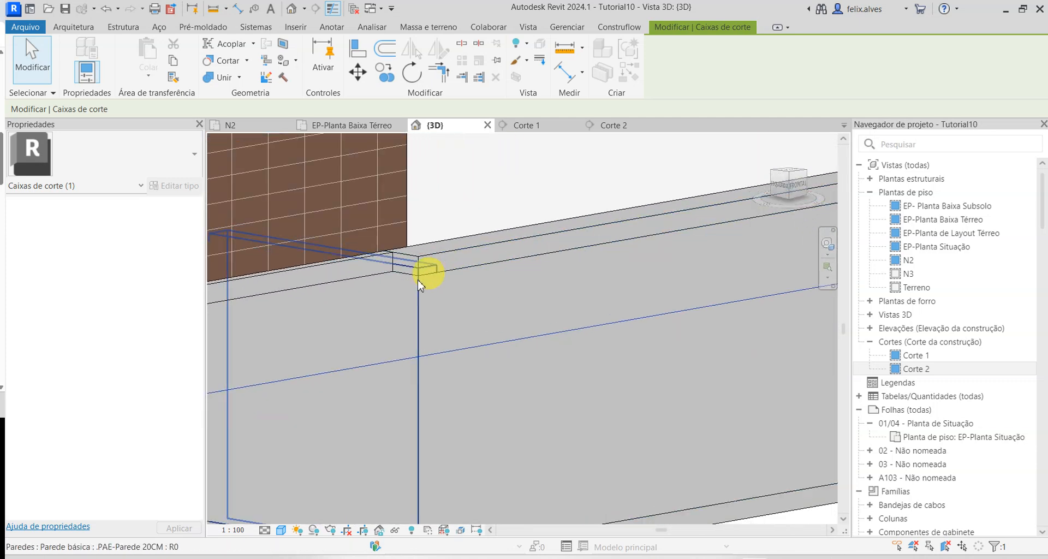
pyautogui.click(422, 344)
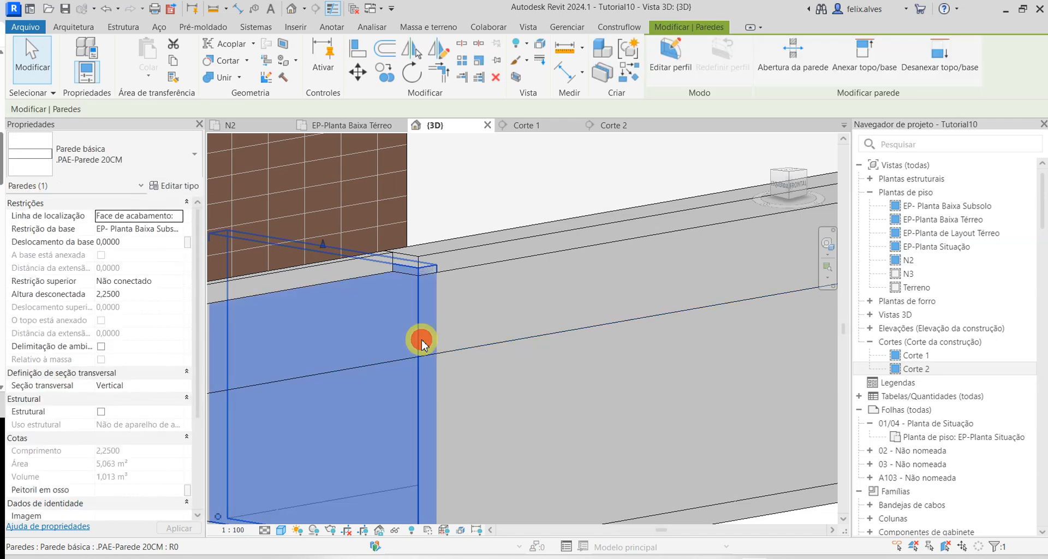
pyautogui.click(864, 51)
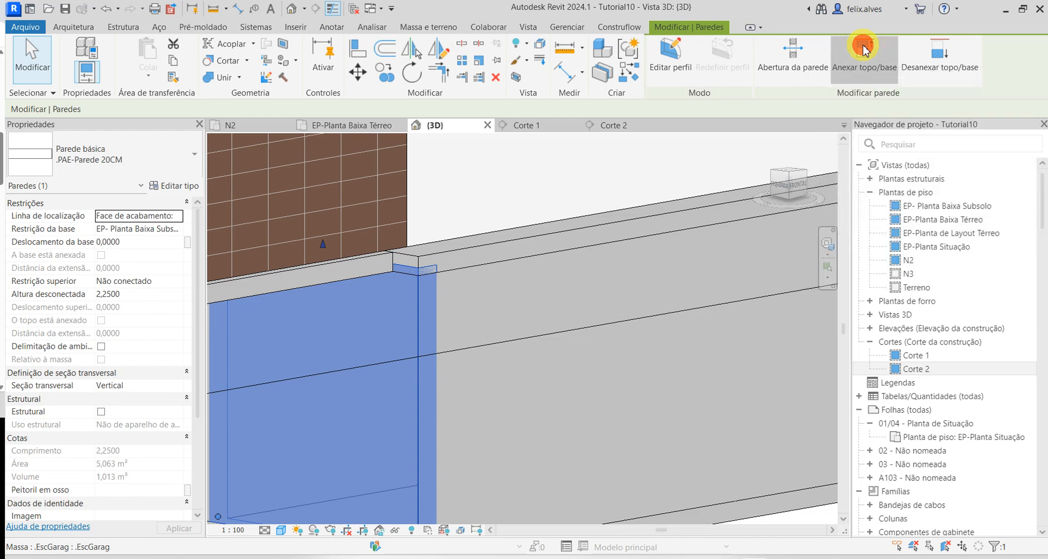
pyautogui.click(485, 263)
pyautogui.press('Escape')
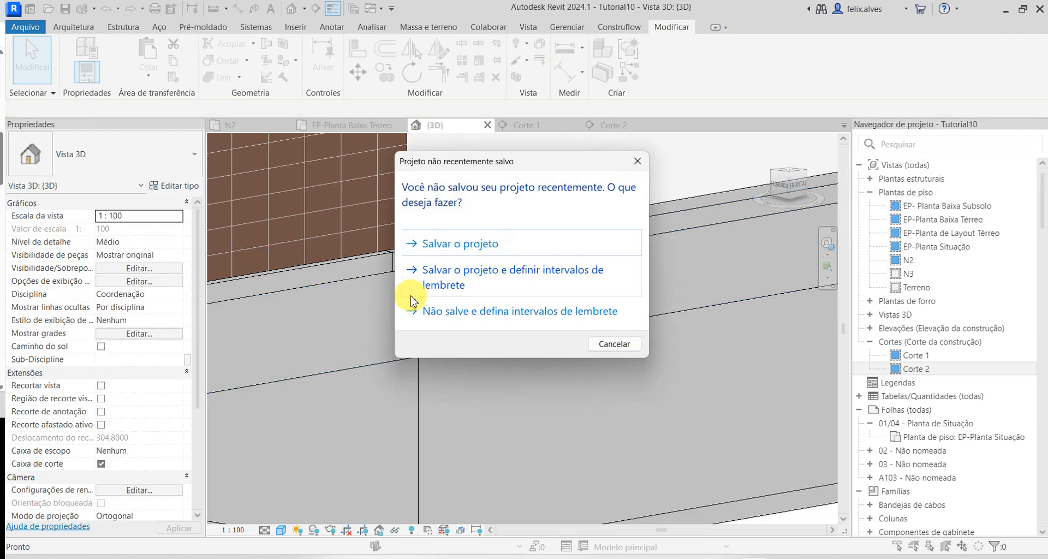
pyautogui.click(609, 349)
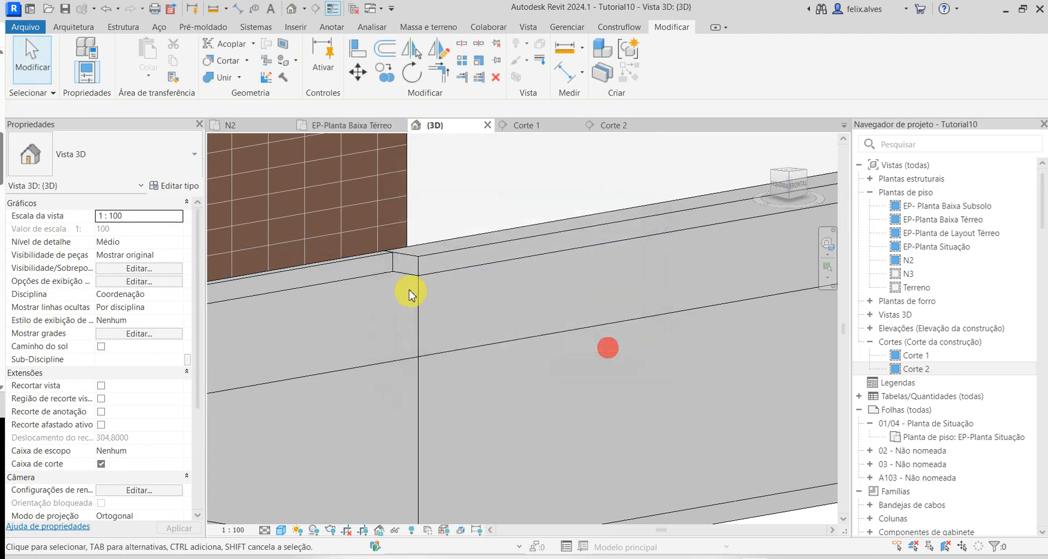
# - Inspect the attached basement wall beneath the slab in the 3D view and review the Corte 1 section
pyautogui.click(410, 276)
pyautogui.keyDown('shift'); pyautogui.moveTo(408, 357); pyautogui.dragTo(460, 194, button='middle'); pyautogui.keyUp('shift')
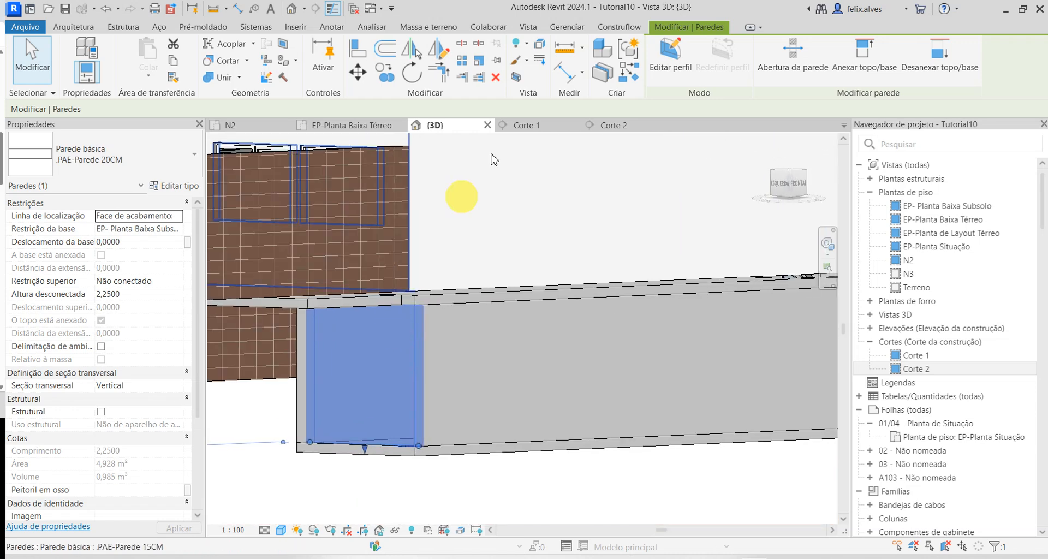
pyautogui.click(543, 127)
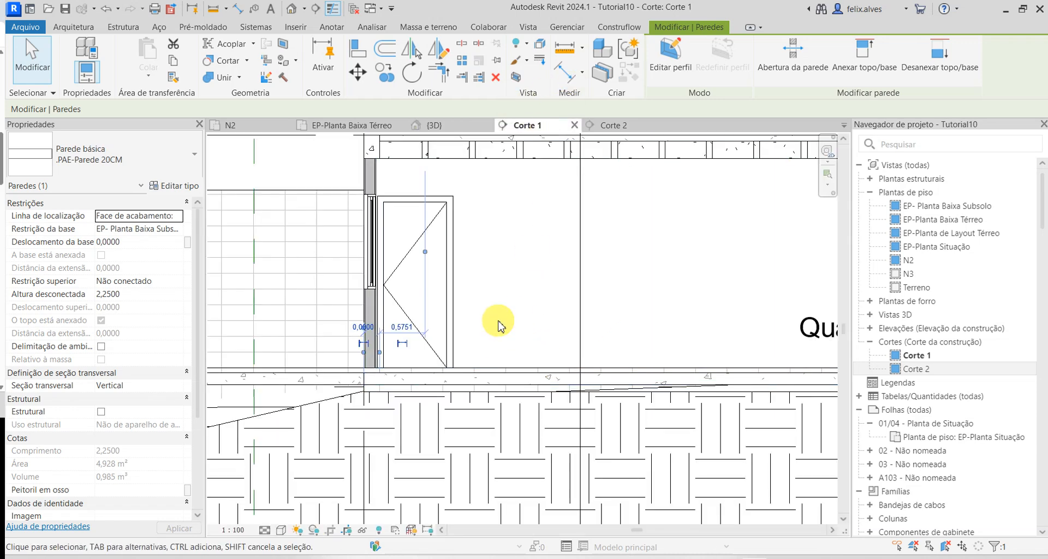
pyautogui.scroll(-5, 497, 328)
pyautogui.scroll(1, 573, 406)
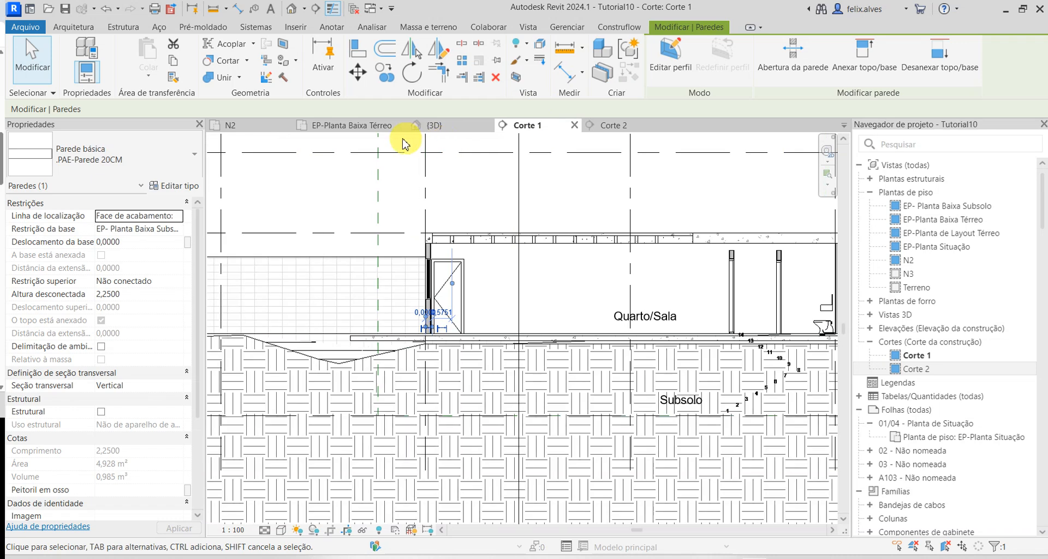
# - Move the Corte 1 section line in the ground-floor plan so it cuts through the stair area between the two flights
pyautogui.click(368, 125)
pyautogui.scroll(-6, 649, 435)
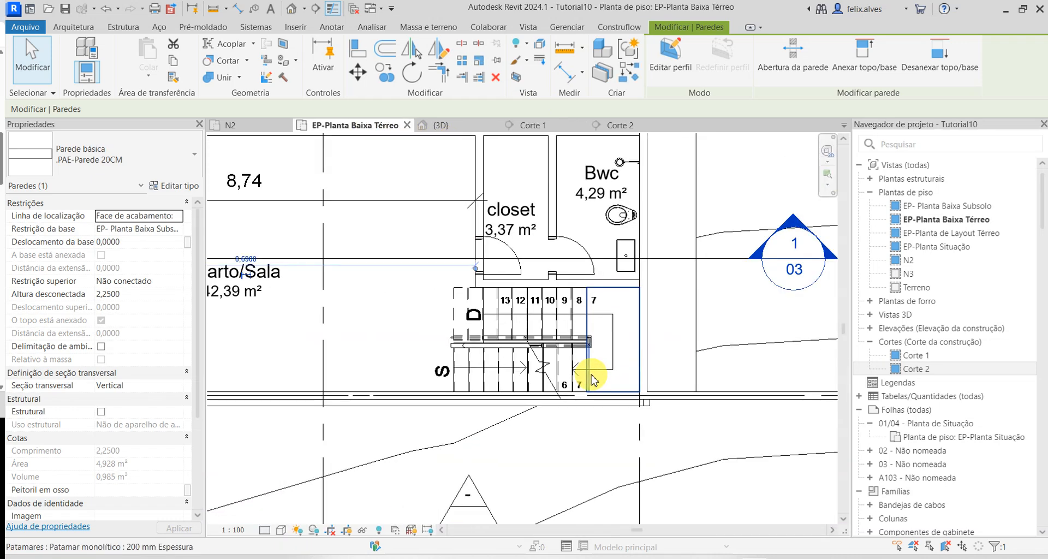
pyautogui.click(671, 298)
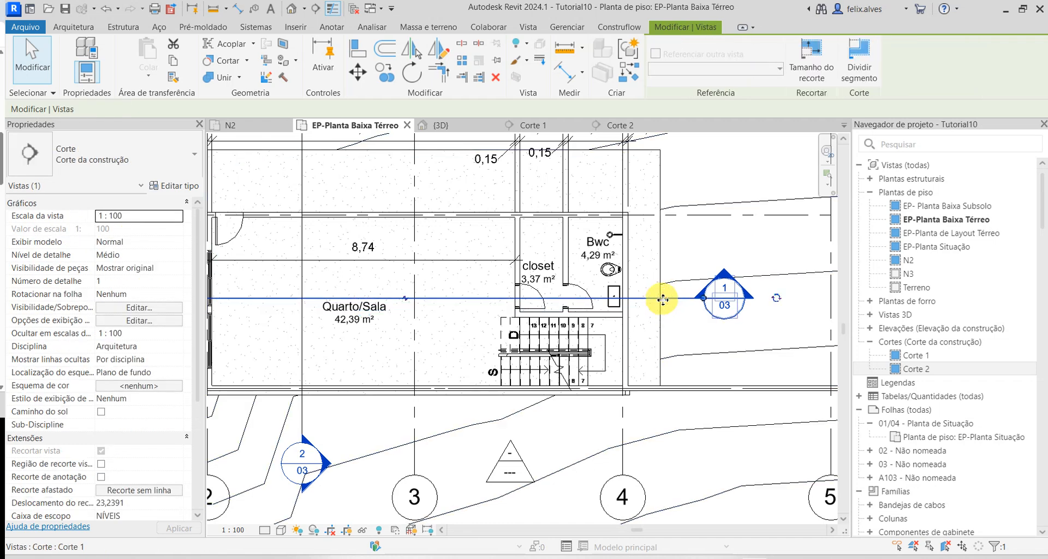
pyautogui.moveTo(666, 325); pyautogui.dragTo(673, 343)
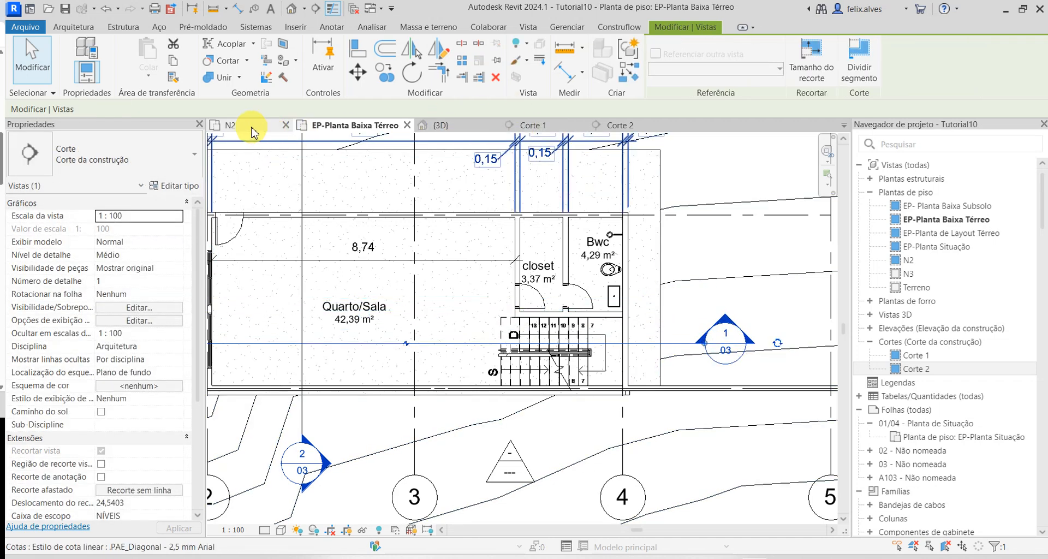
# - Review the updated Corte 1 section, checking the joint between the basement's end wall and the foundation slab
pyautogui.click(466, 129)
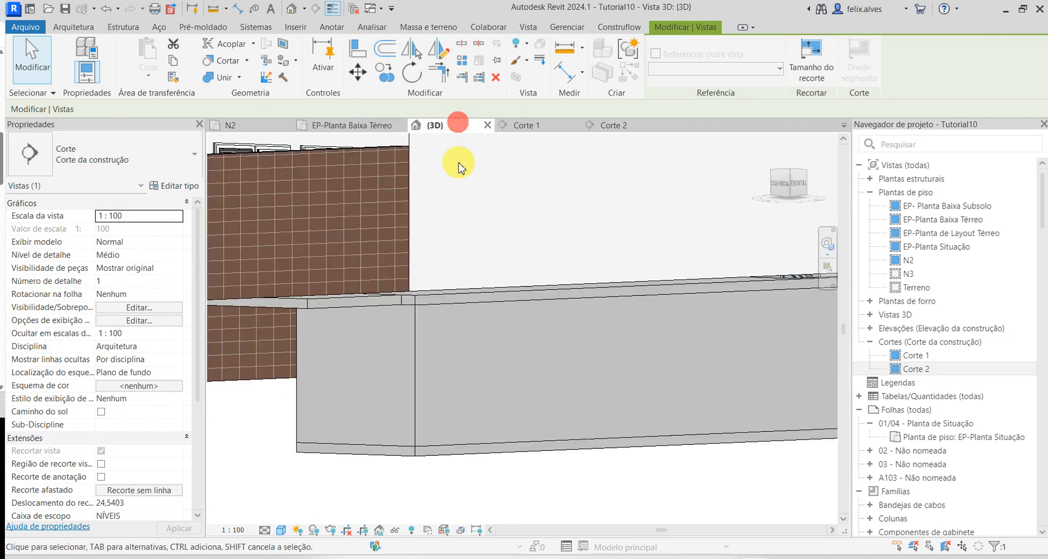
pyautogui.click(524, 126)
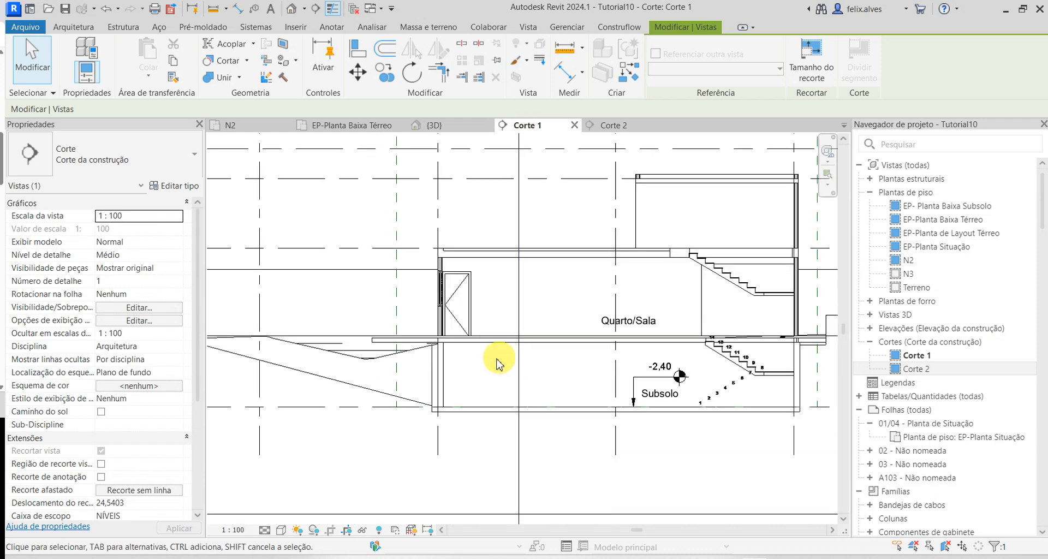
pyautogui.scroll(5, 428, 357)
pyautogui.scroll(2, 477, 283)
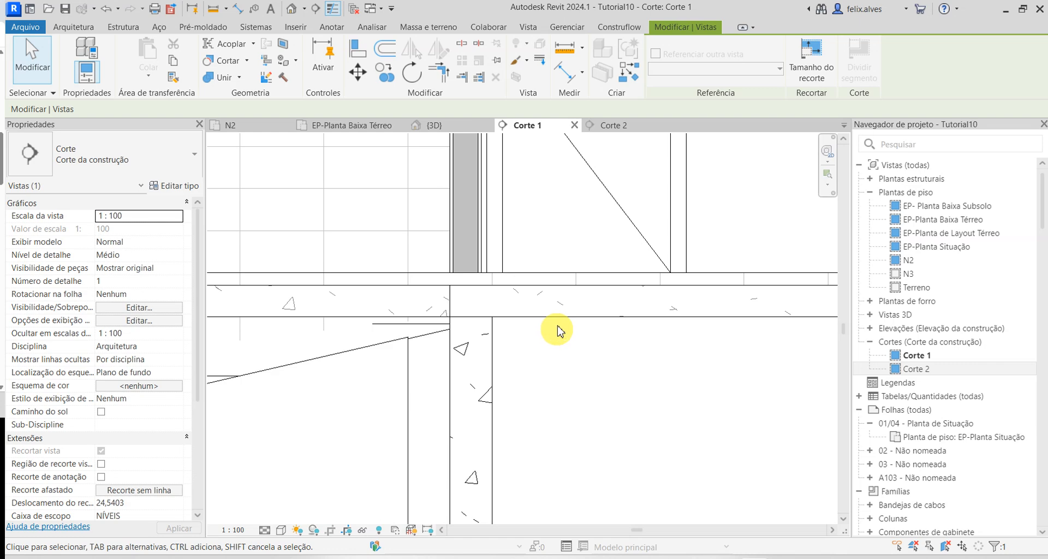
pyautogui.scroll(-5, 557, 349)
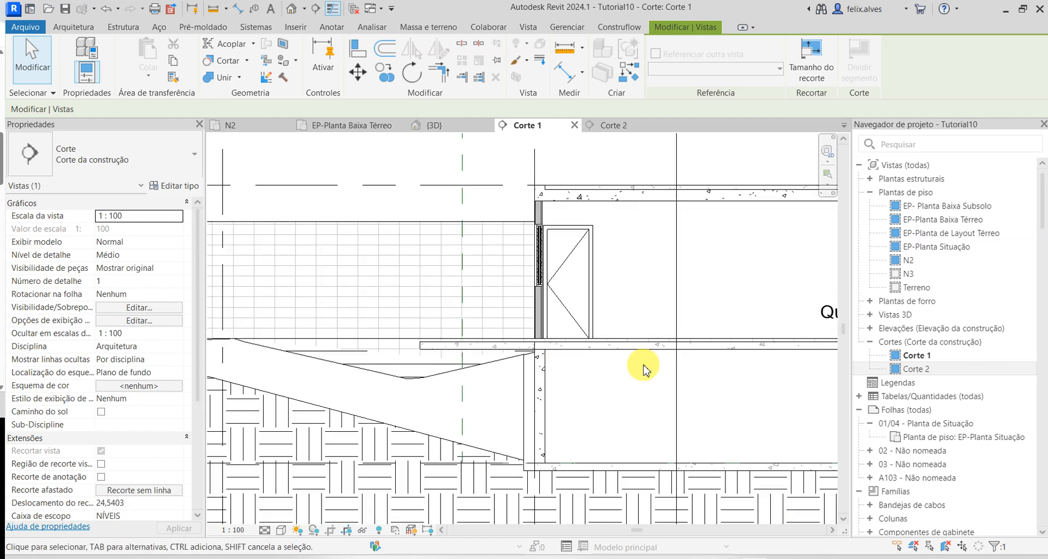
pyautogui.moveTo(643, 369); pyautogui.dragTo(460, 344, button='middle')
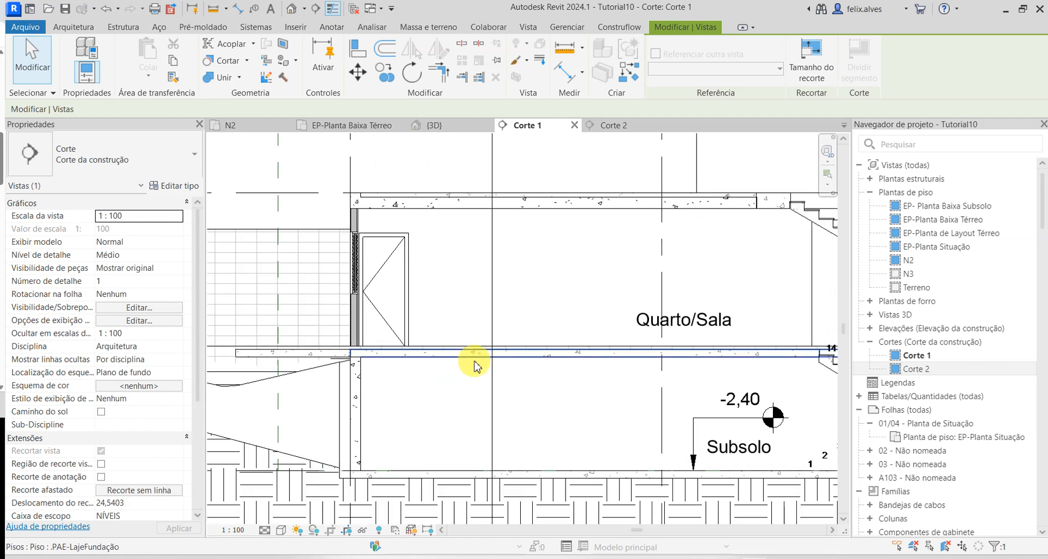
# - Select the chain of four .PAE-Parede 20CM basement walls in the 3D view and attach their tops to the slab above
pyautogui.click(435, 125)
pyautogui.keyDown('shift'); pyautogui.moveTo(451, 276); pyautogui.dragTo(409, 392, button='middle'); pyautogui.keyUp('shift')
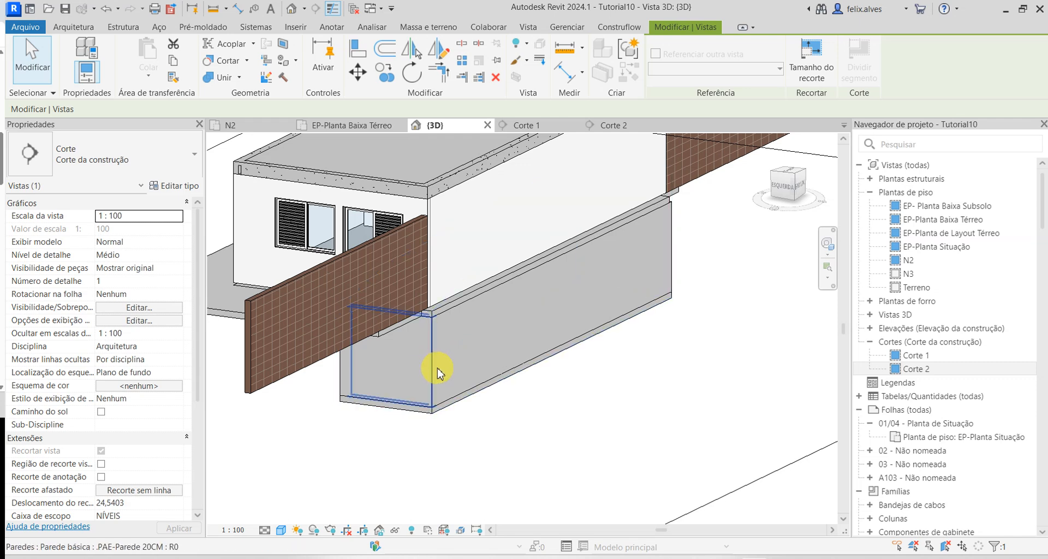
pyautogui.press('Tab')
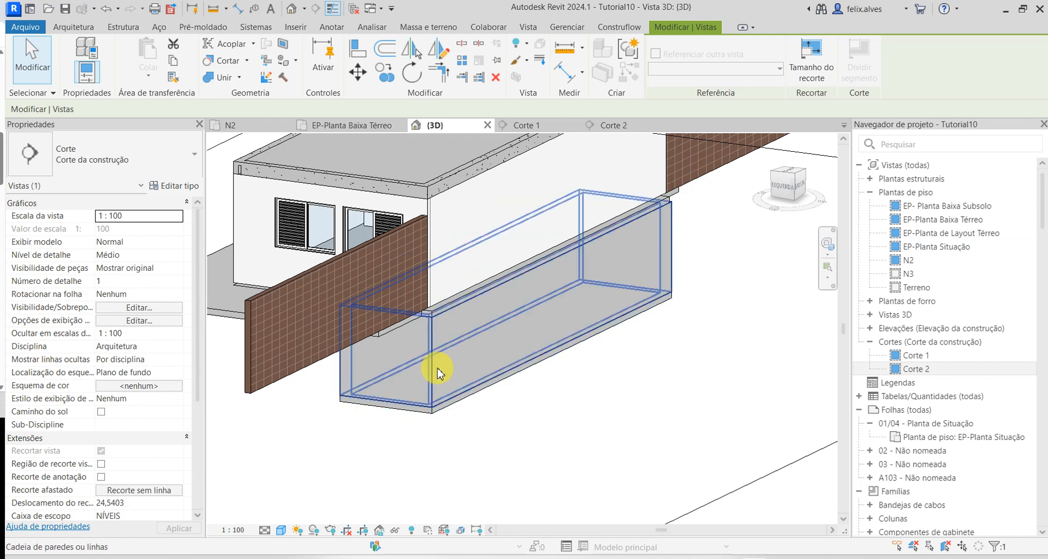
pyautogui.click(437, 372)
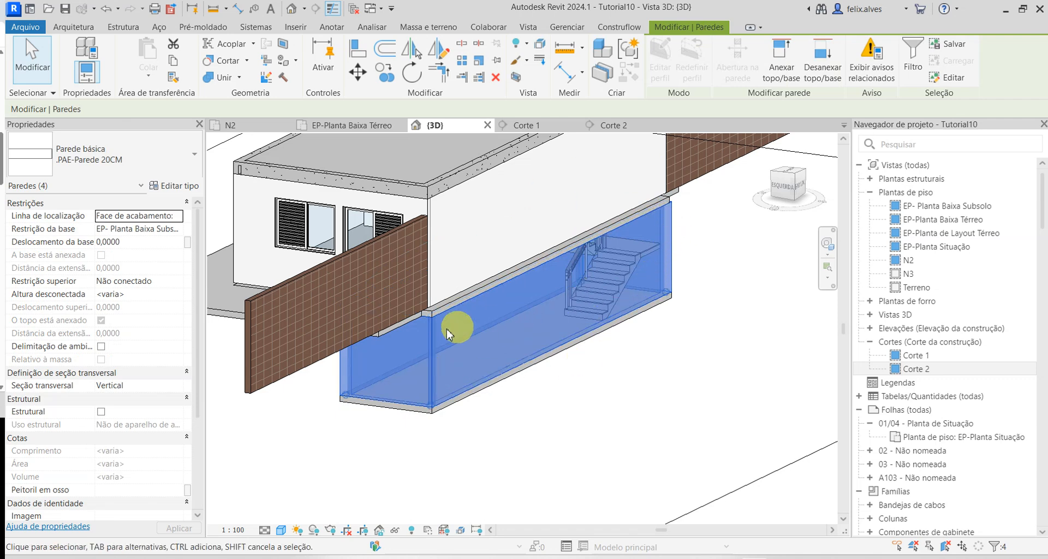
pyautogui.click(780, 55)
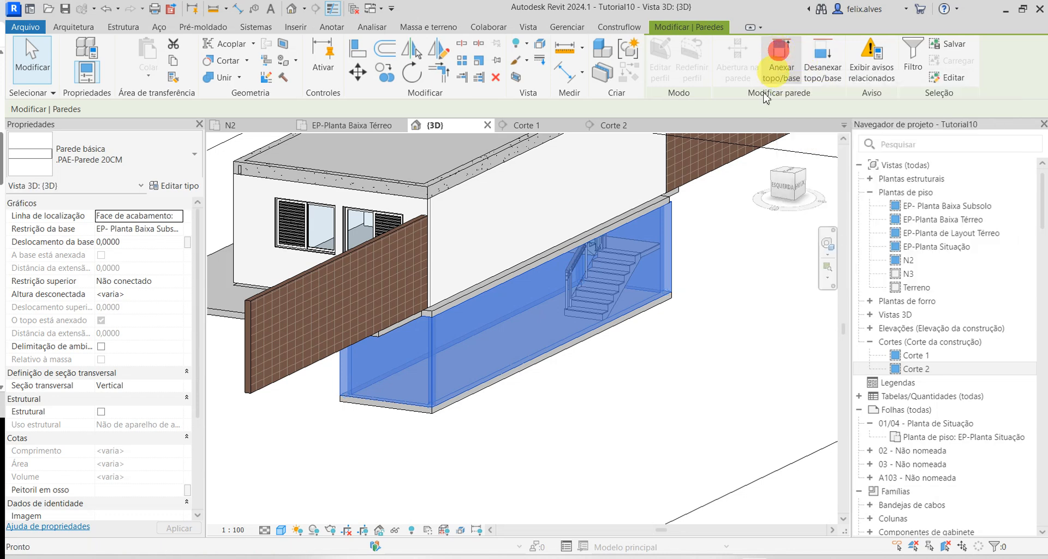
pyautogui.click(585, 247)
pyautogui.scroll(4, 611, 305)
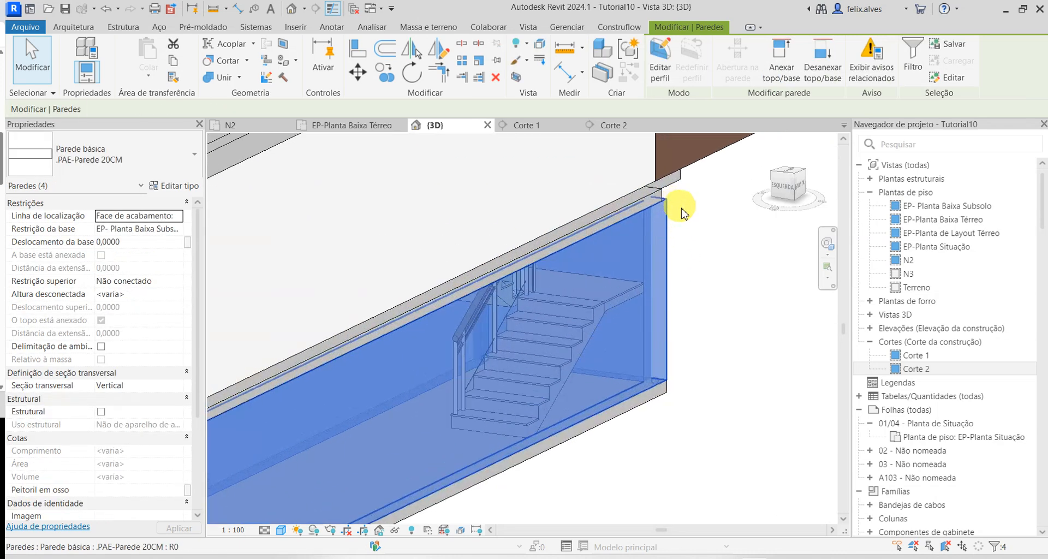
pyautogui.keyDown('shift'); pyautogui.moveTo(720, 234); pyautogui.dragTo(580, 304, button='middle'); pyautogui.keyUp('shift')
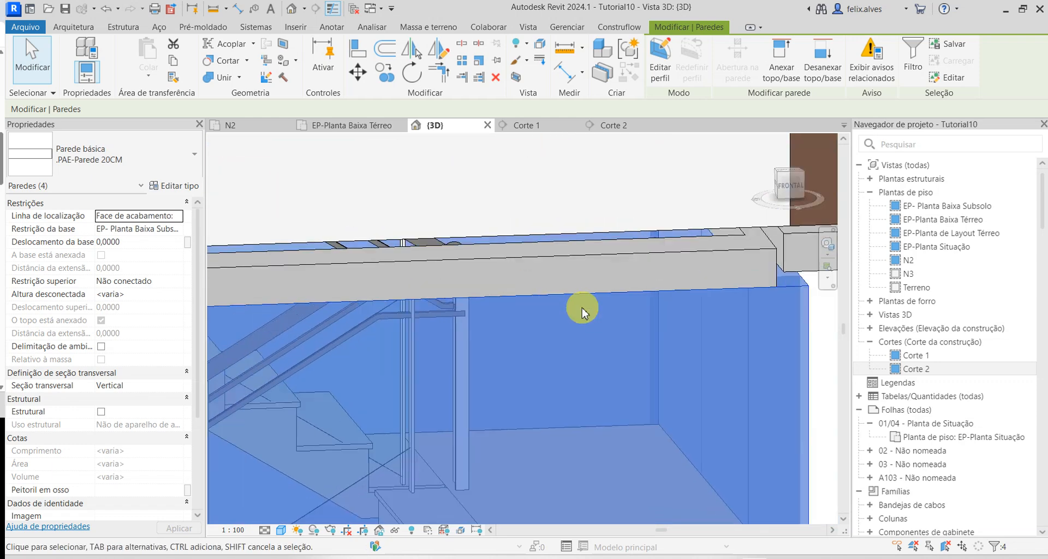
# - Select the house's .PAE-LajeFundação slab in Corte 1 and open its boundary sketch in the structural plan EP- Planta Baixa Subsolo
pyautogui.click(538, 135)
pyautogui.scroll(-3, 753, 338)
pyautogui.scroll(3, 632, 365)
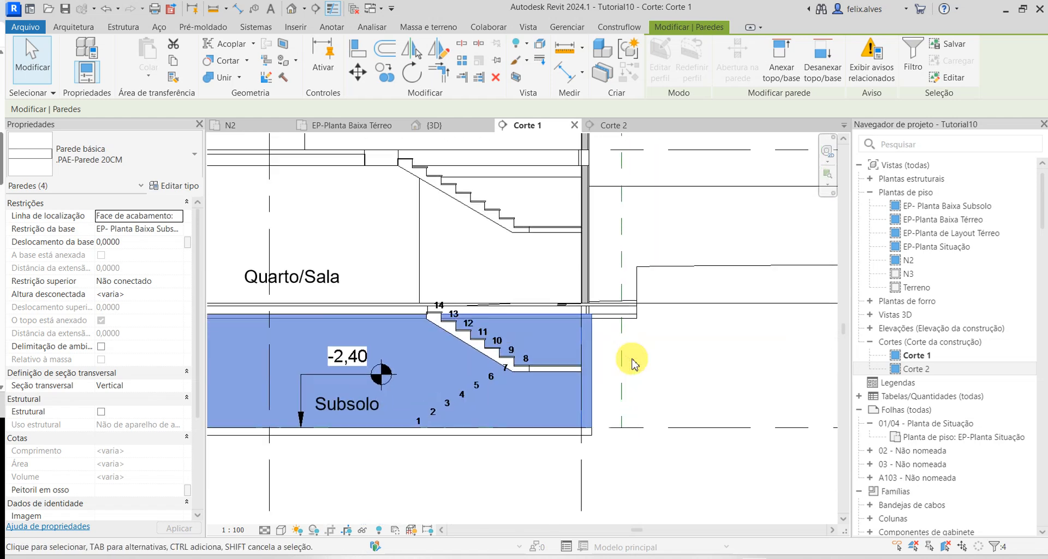
pyautogui.scroll(5, 631, 365)
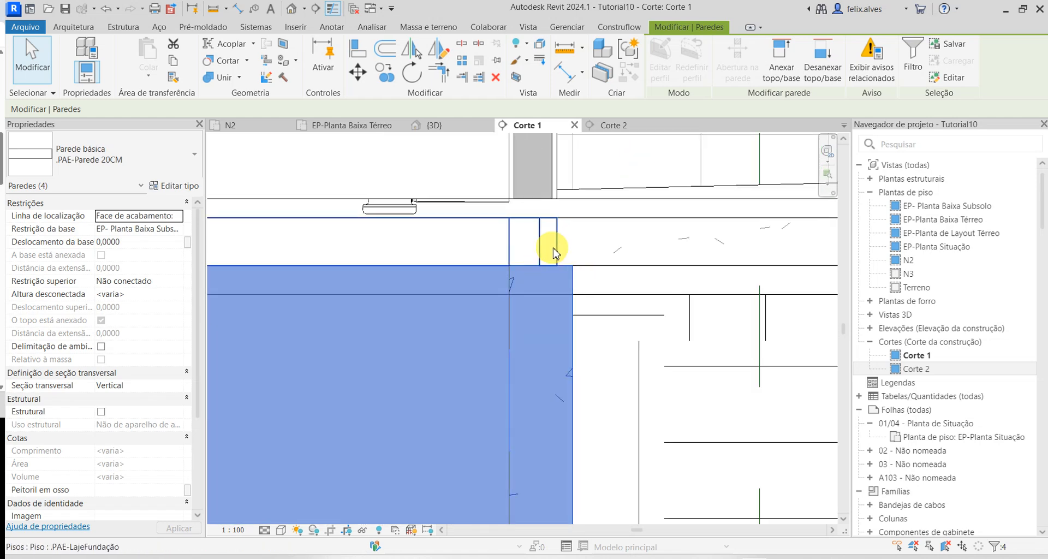
pyautogui.click(555, 244)
pyautogui.click(616, 265)
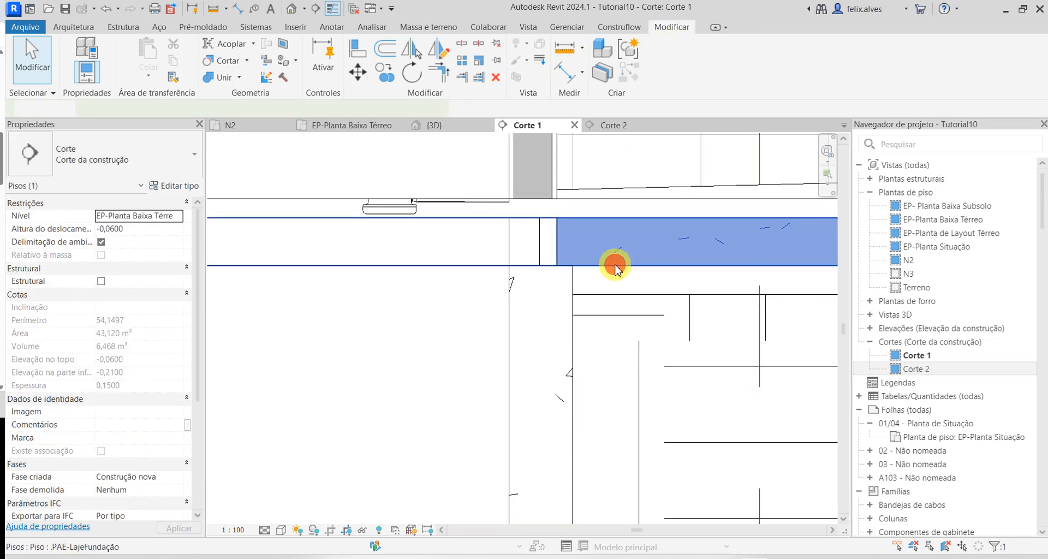
pyautogui.click(539, 250)
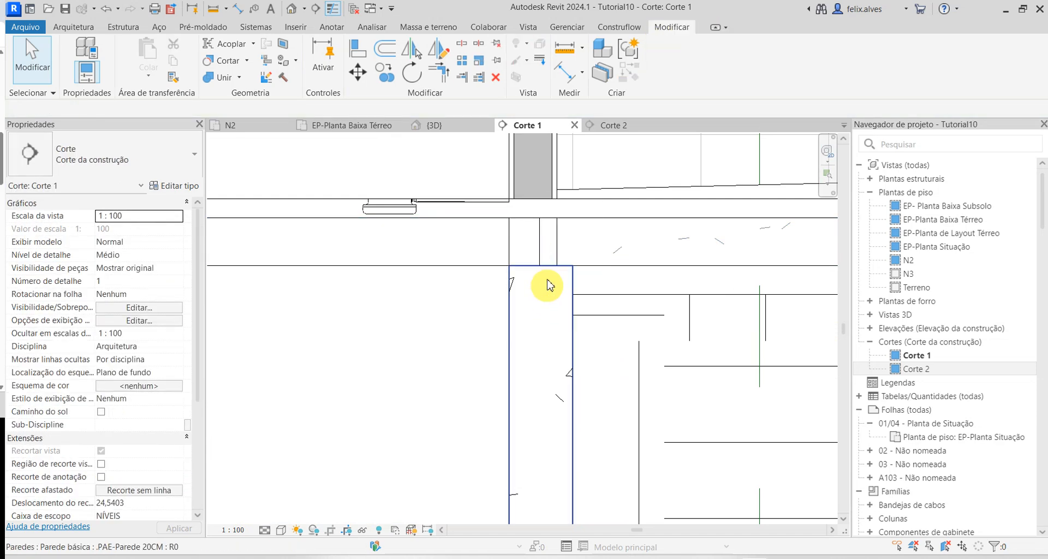
pyautogui.click(552, 249)
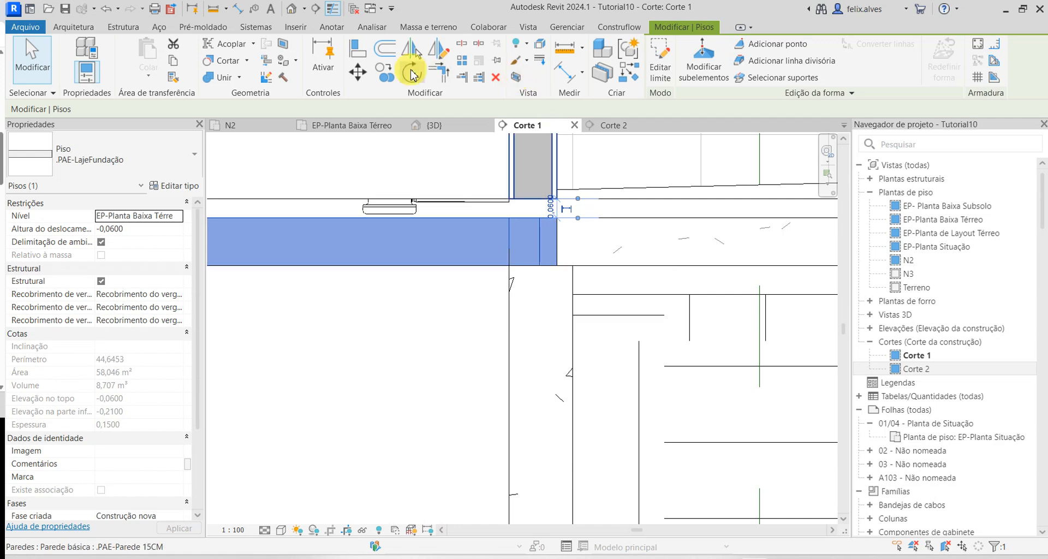
pyautogui.click(660, 55)
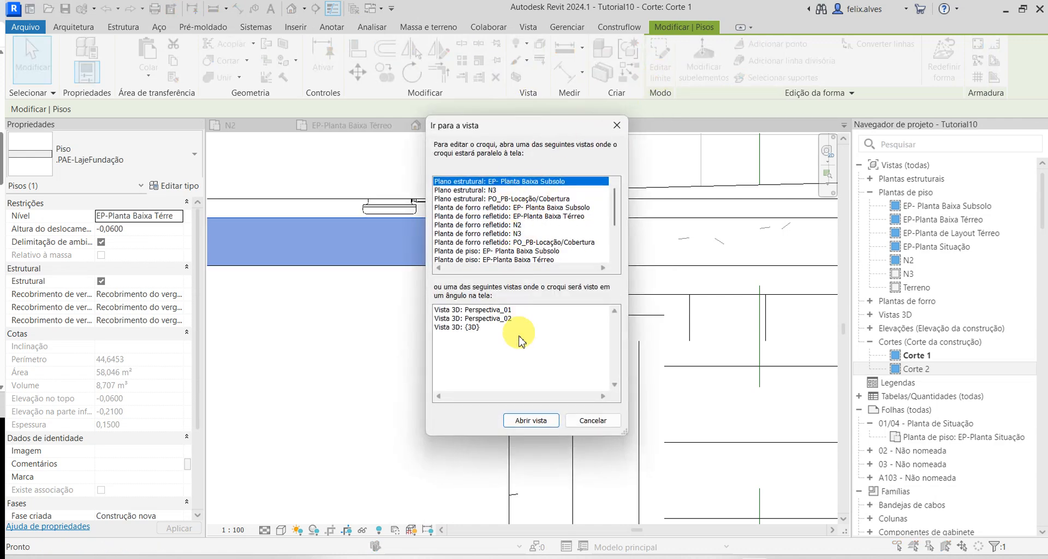
pyautogui.click(532, 420)
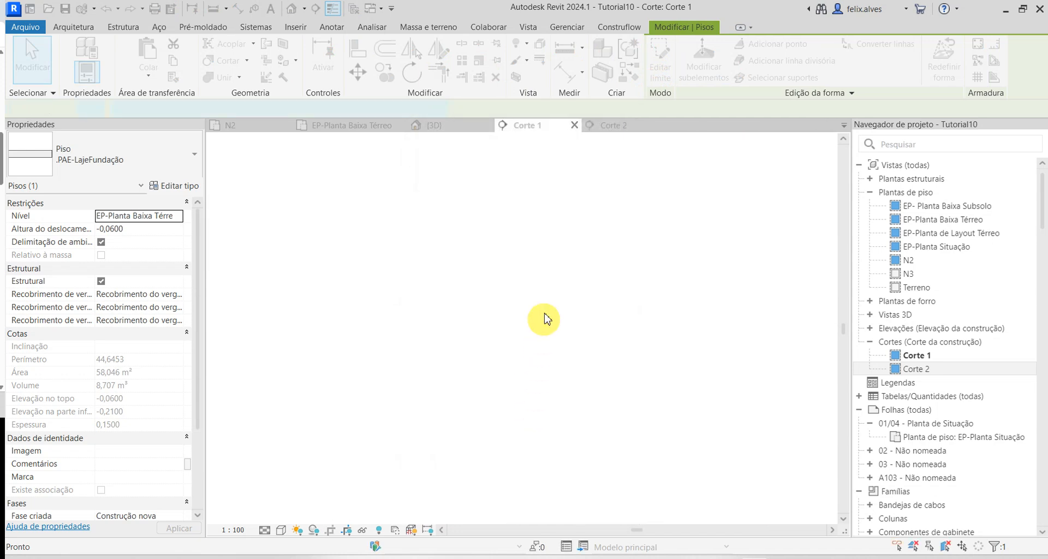
# - Align the slab's boundary line near axis 4 with the outer face of the basement's end wall and finish the sketch
pyautogui.scroll(10, 564, 365)
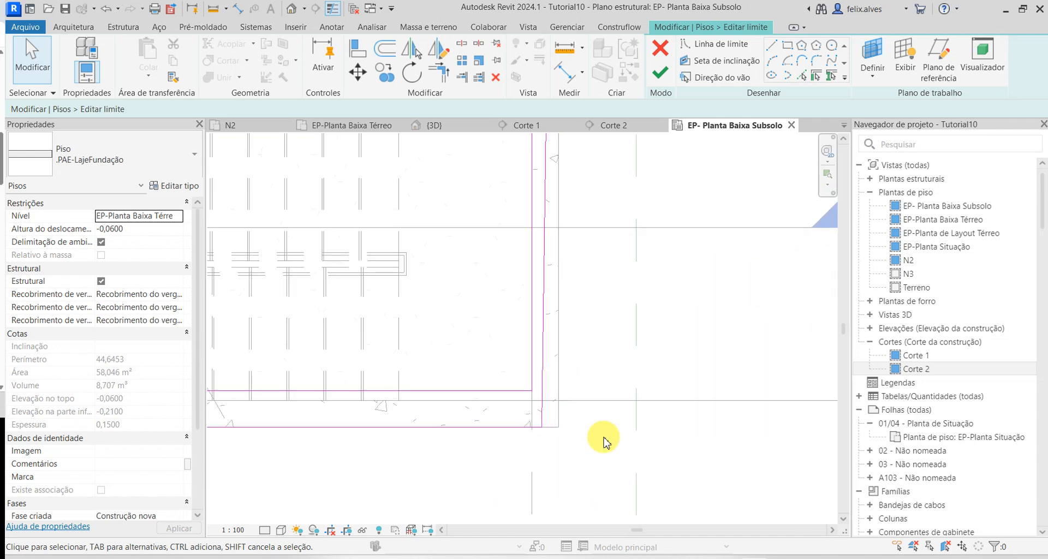
pyautogui.scroll(-2, 603, 441)
pyautogui.scroll(-3, 603, 355)
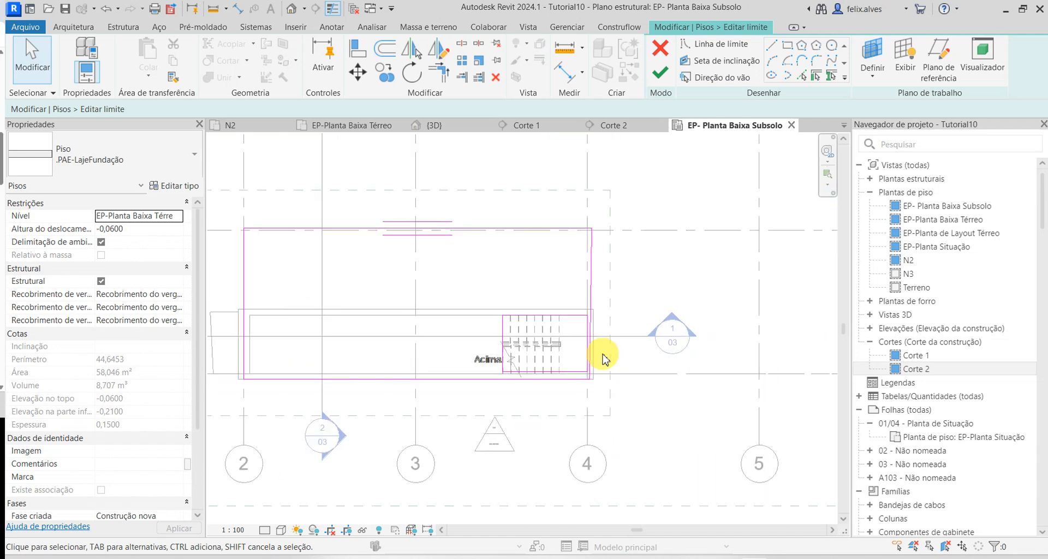
pyautogui.scroll(5, 603, 357)
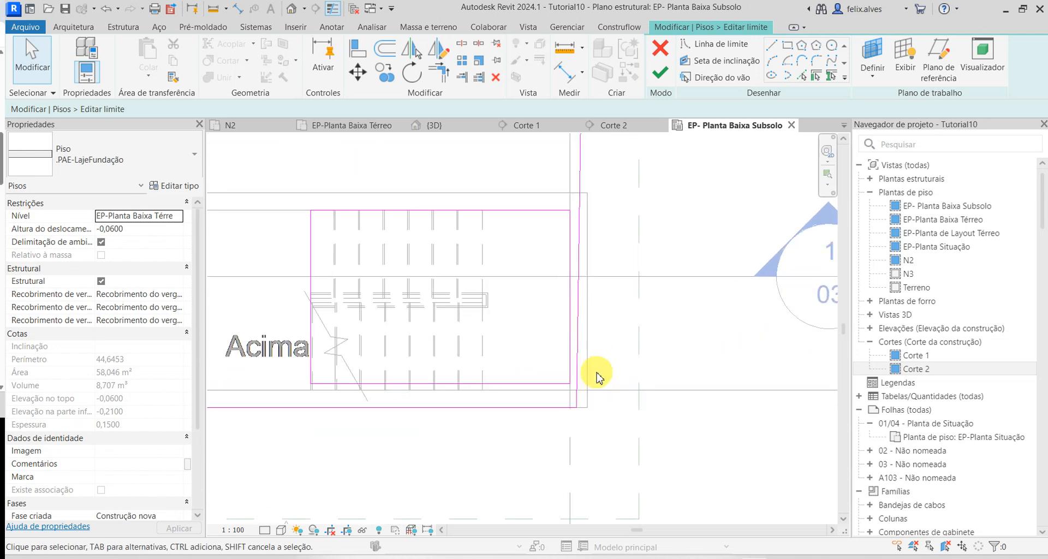
pyautogui.press('l')
pyautogui.click(585, 365)
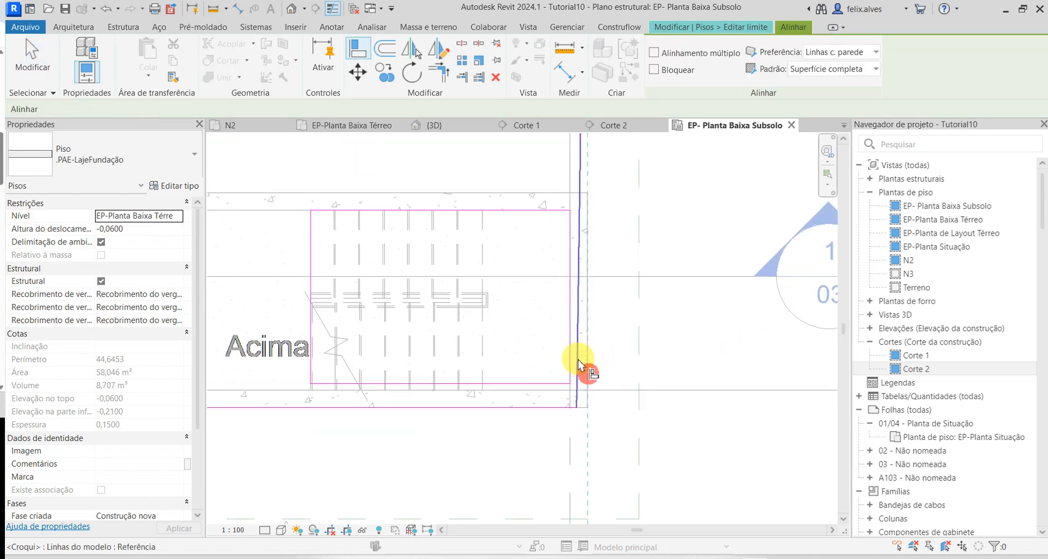
pyautogui.click(577, 357)
pyautogui.scroll(-5, 627, 385)
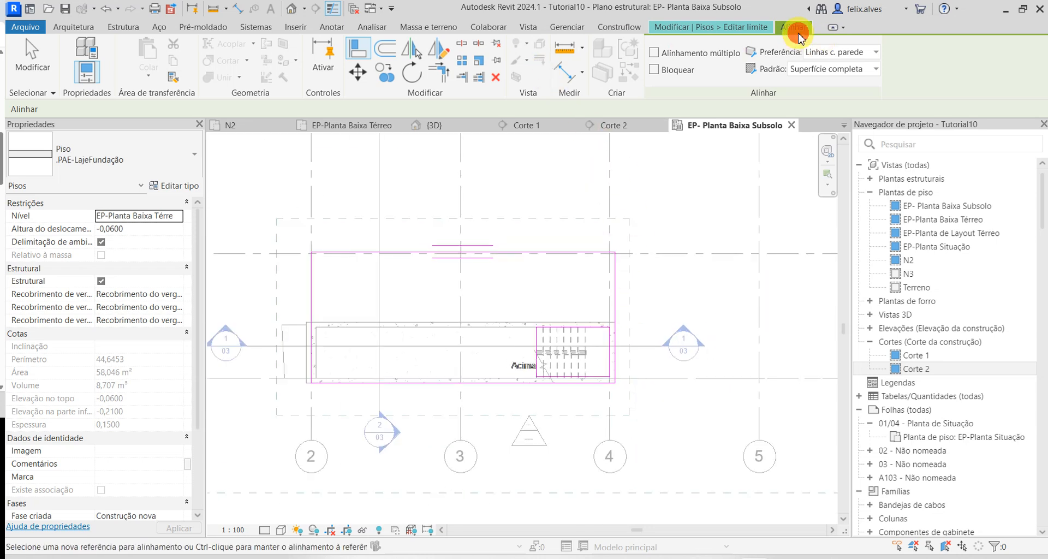
pyautogui.click(726, 26)
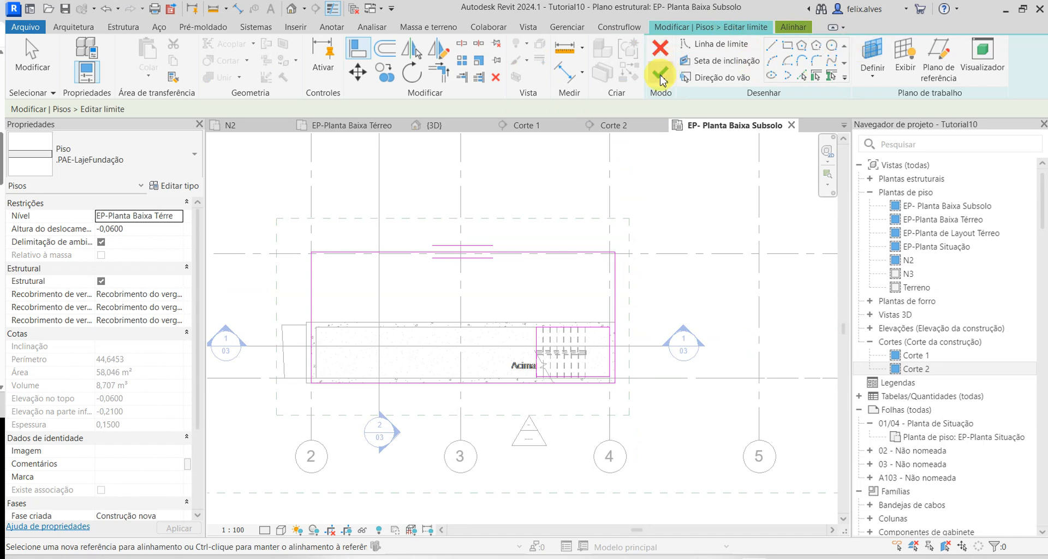
# - Examine in Corte 1 how the edited foundation slab meets the basement walls at both ends of the house
pyautogui.click(527, 125)
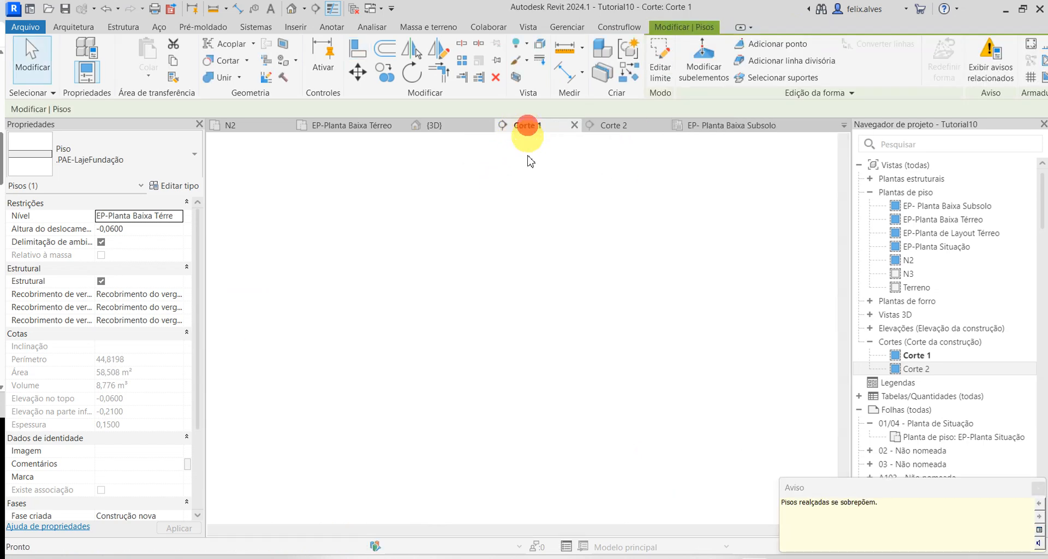
pyautogui.scroll(-5, 546, 409)
pyautogui.click(749, 424)
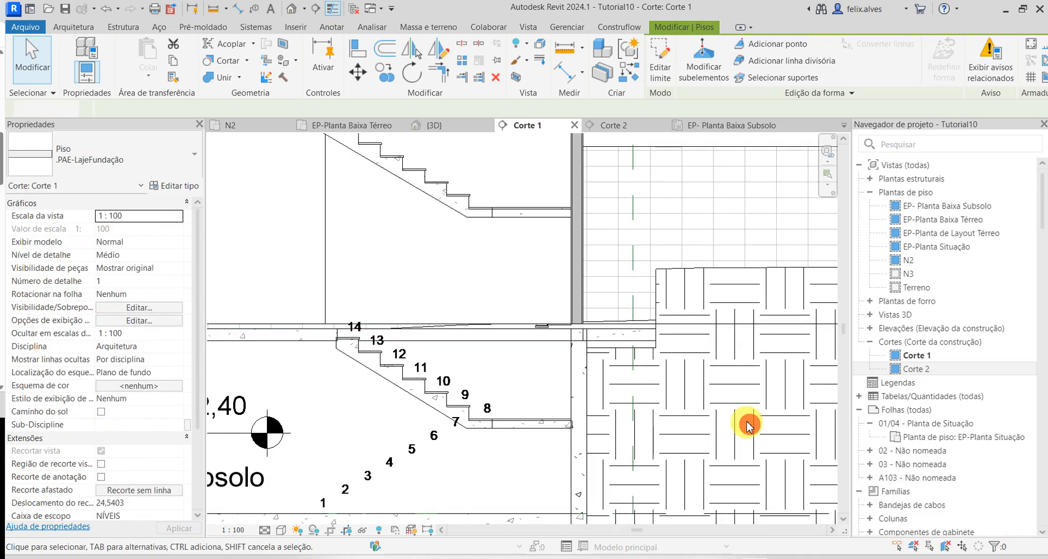
pyautogui.scroll(2, 583, 334)
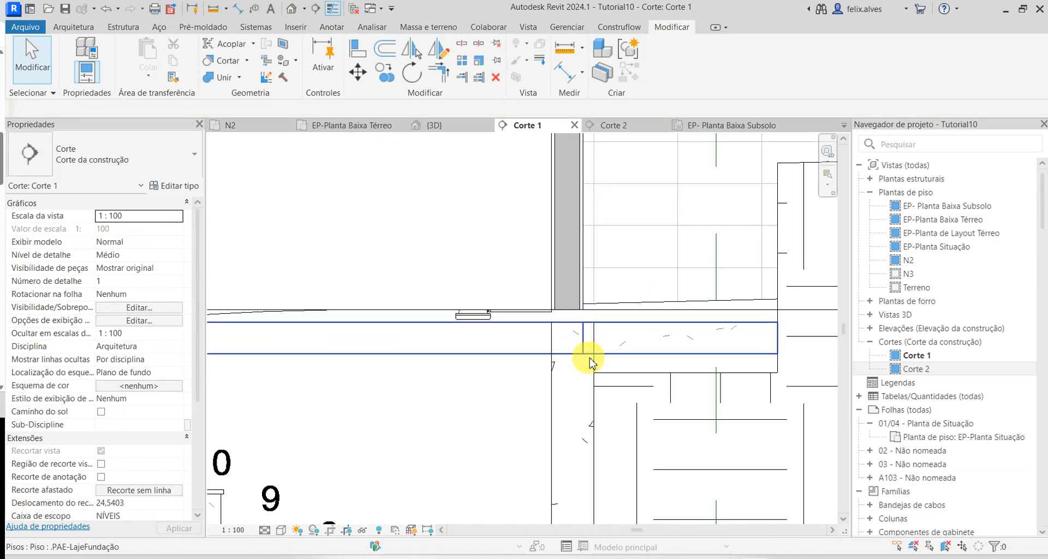
pyautogui.scroll(-5, 565, 402)
pyautogui.scroll(-3, 546, 412)
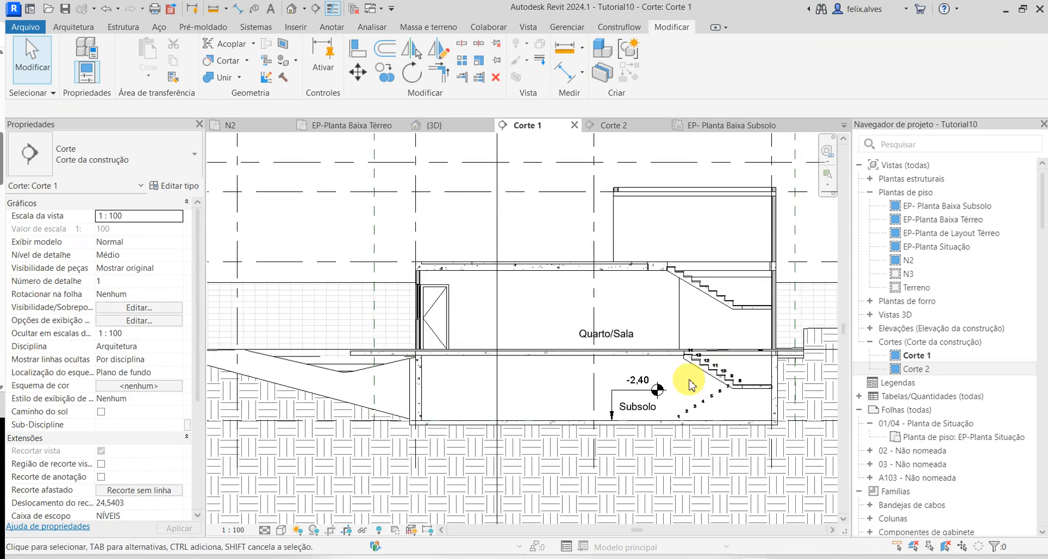
pyautogui.scroll(5, 710, 368)
pyautogui.scroll(-2, 725, 364)
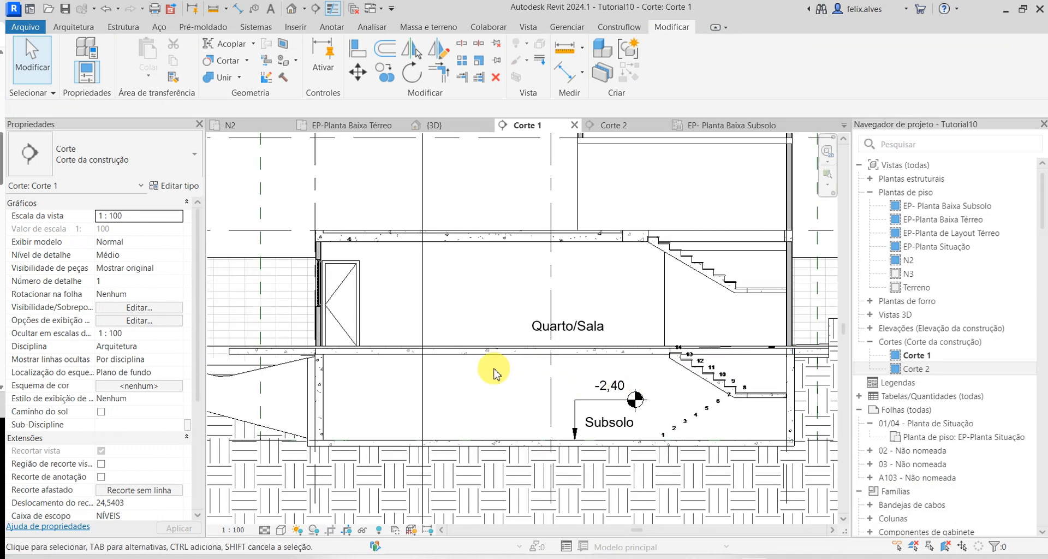
pyautogui.scroll(1, 546, 376)
pyautogui.scroll(4, 486, 344)
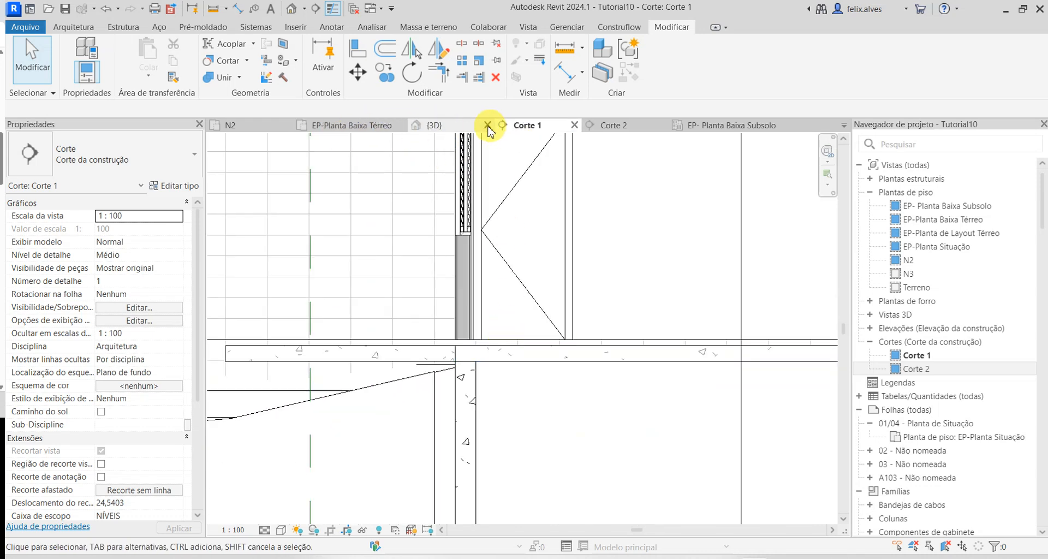
# - Inspect the basement and slab edges from the outside in the 3D view, ending with the whole house in sight
pyautogui.click(463, 125)
pyautogui.scroll(-5, 524, 333)
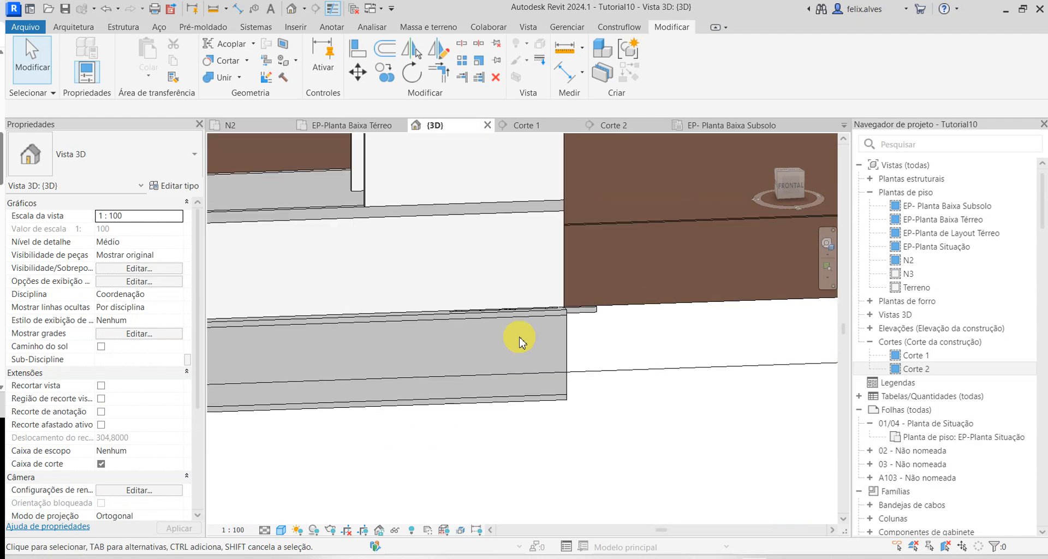
pyautogui.keyDown('shift'); pyautogui.moveTo(468, 346); pyautogui.dragTo(565, 416, button='middle'); pyautogui.keyUp('shift')
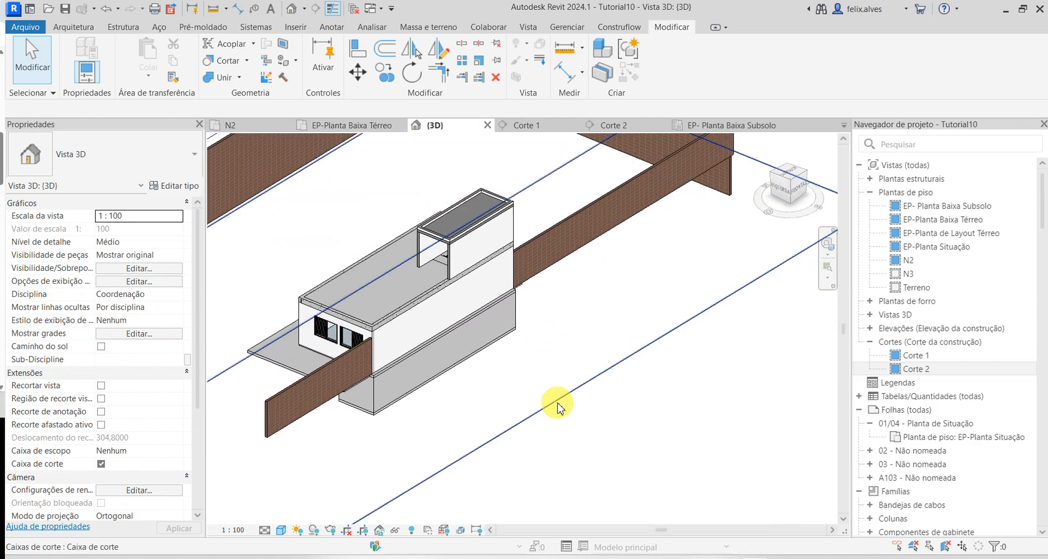
# - Try to attach the chain of four ground-floor .PAE-Parede 15CM walls to the surrounding .PAE-LajeFundação slab in the 3D view
pyautogui.click(557, 403)
pyautogui.keyDown('shift'); pyautogui.moveTo(594, 332); pyautogui.dragTo(583, 410, button='middle'); pyautogui.keyUp('shift')
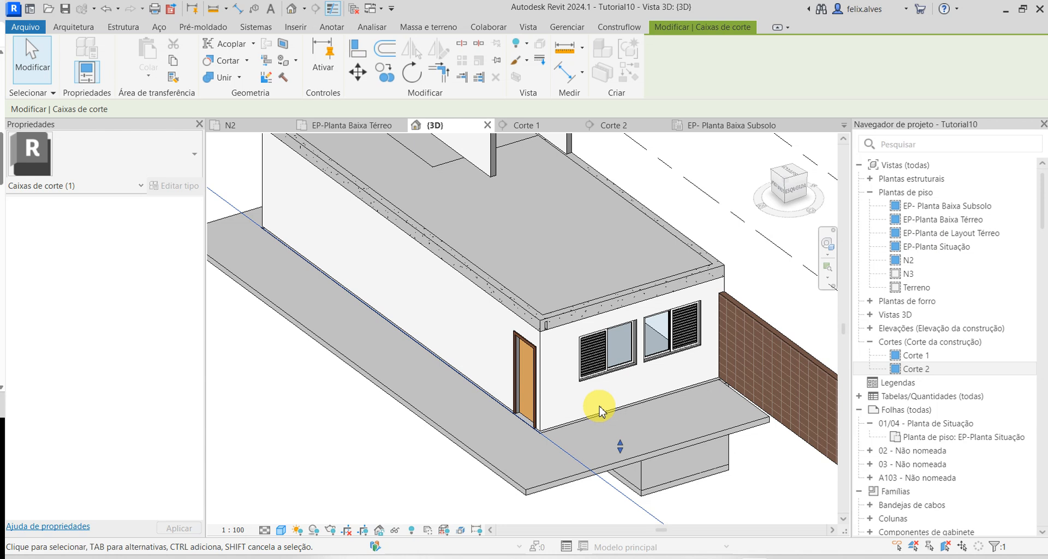
pyautogui.press('Tab')
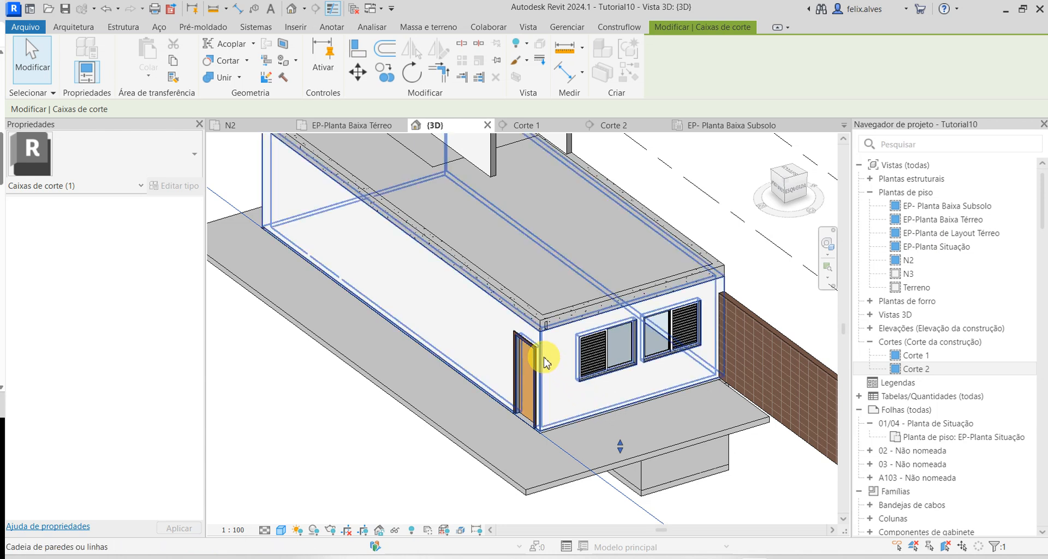
pyautogui.click(545, 358)
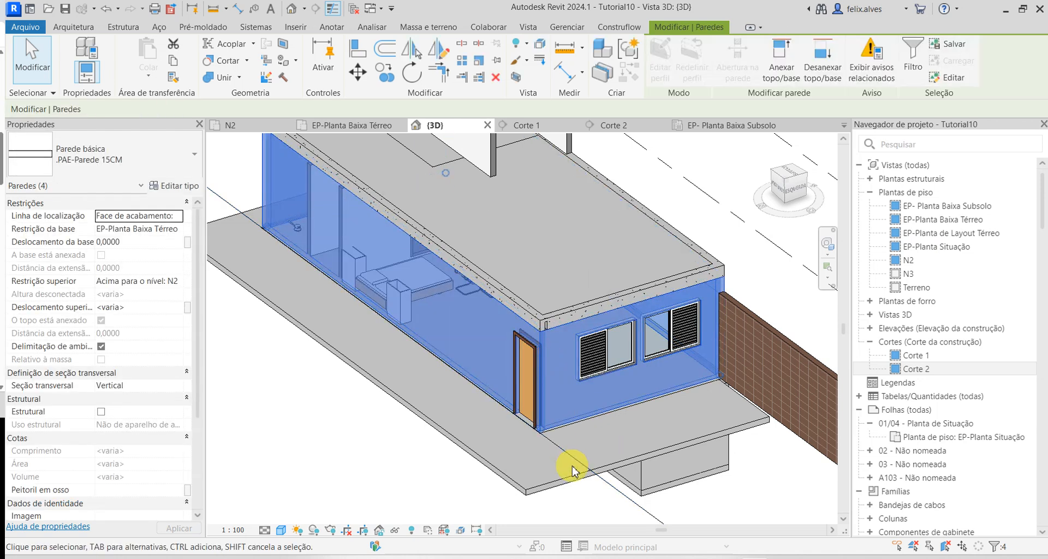
pyautogui.click(824, 57)
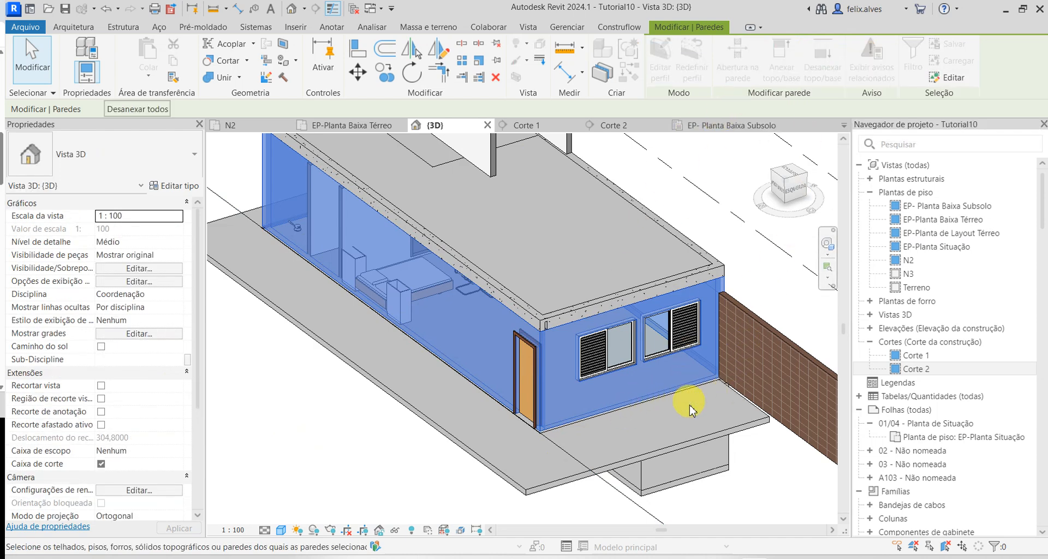
pyautogui.click(692, 289)
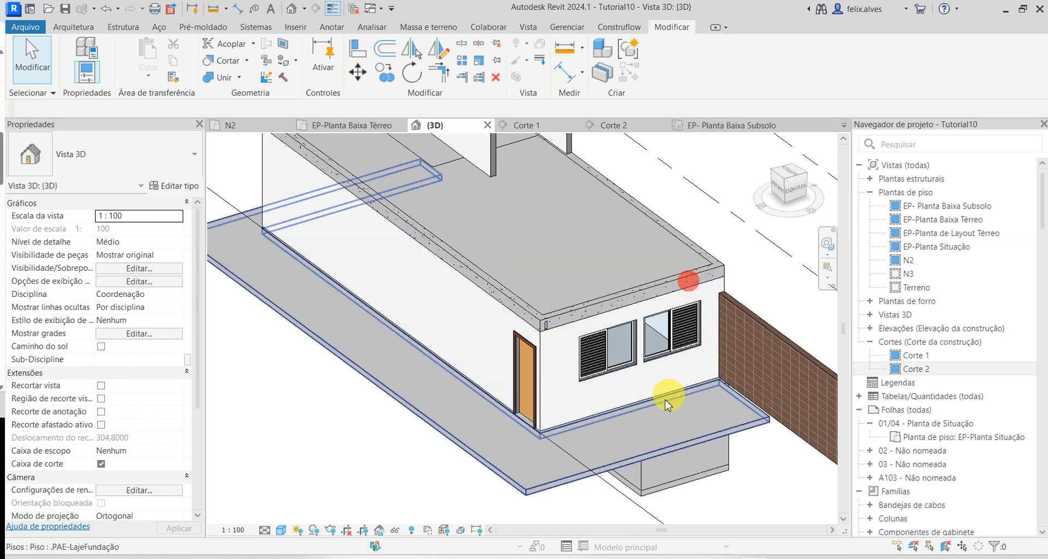
pyautogui.press('Tab')
pyautogui.click(543, 380)
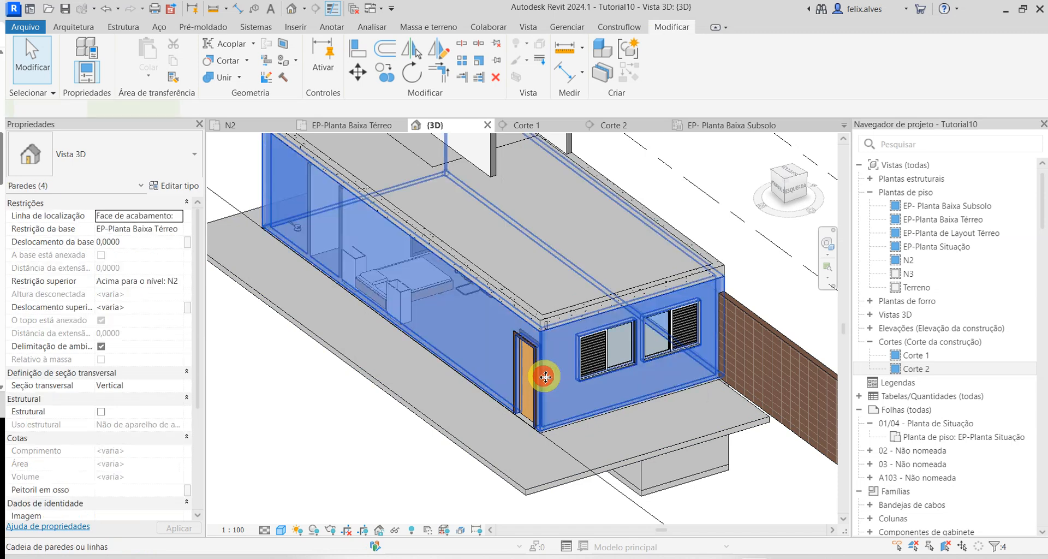
pyautogui.click(791, 66)
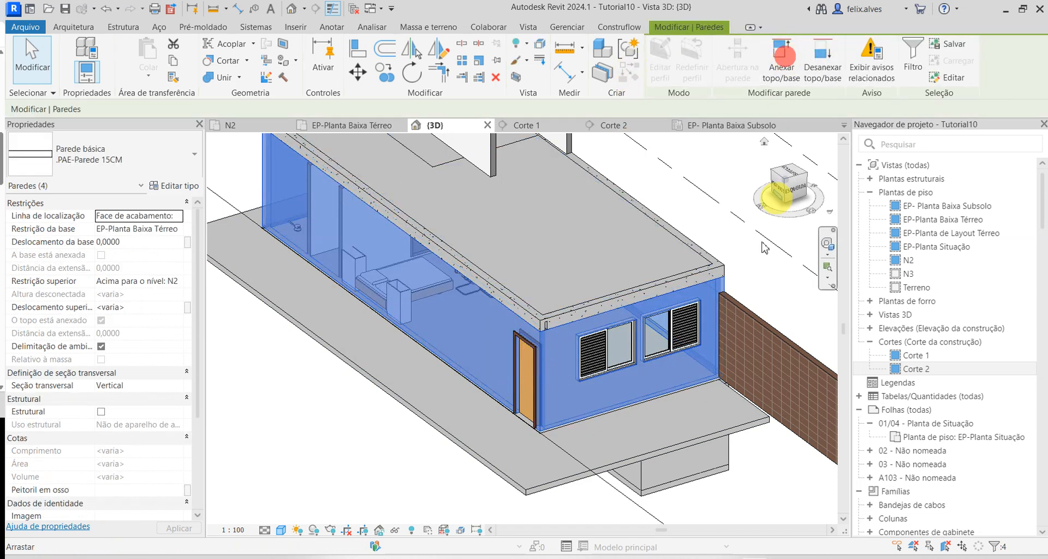
pyautogui.click(700, 388)
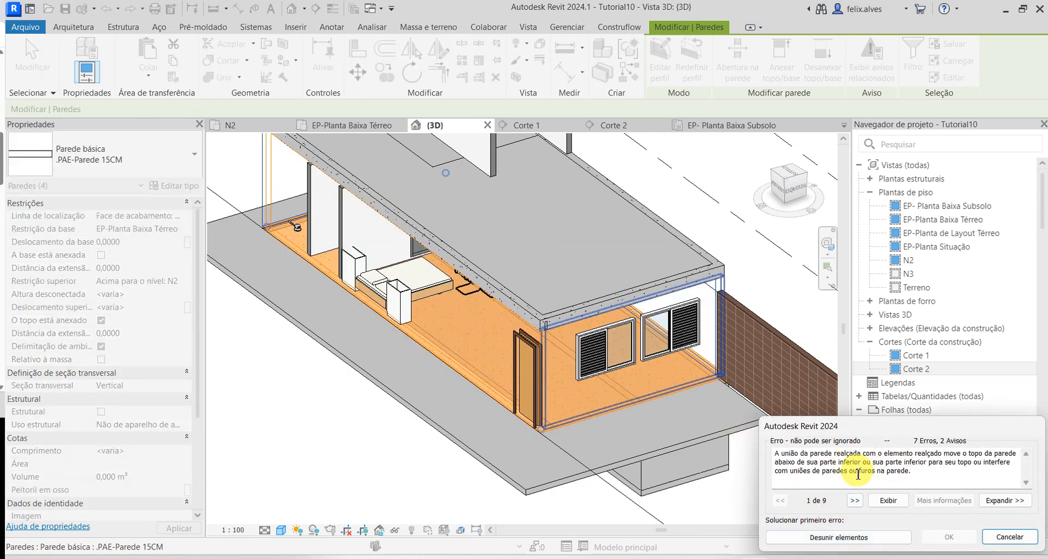
pyautogui.scroll(-2, 662, 282)
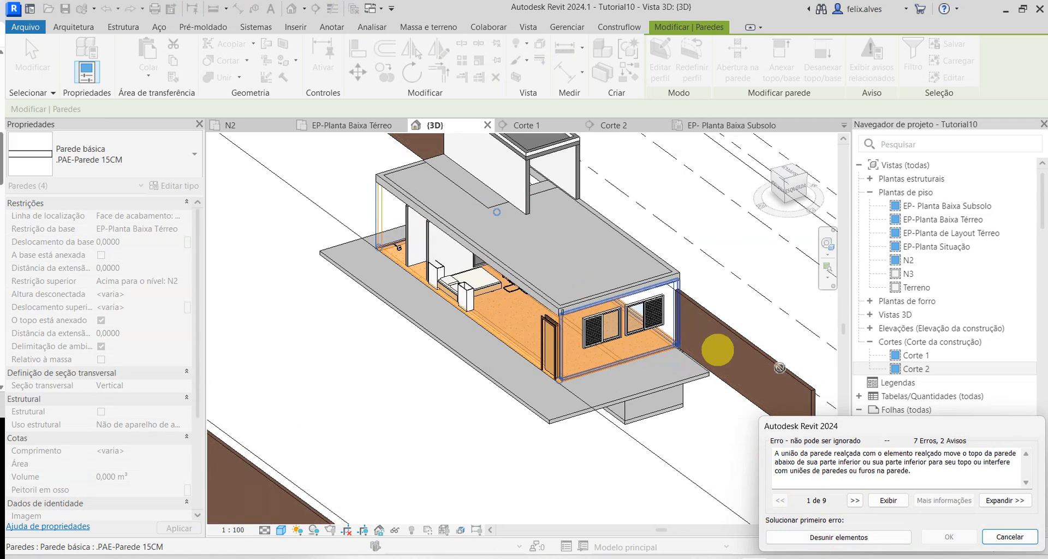
pyautogui.click(1009, 536)
pyautogui.press('Escape')
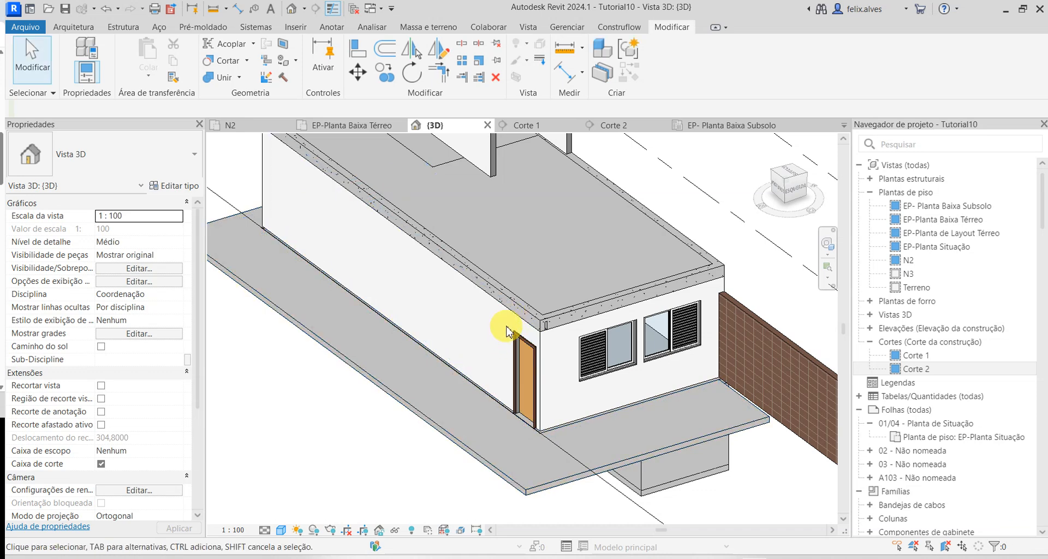
# - Set the base offset of the four chained ground-floor exterior walls to -0,0600
pyautogui.press('Tab')
pyautogui.click(548, 347)
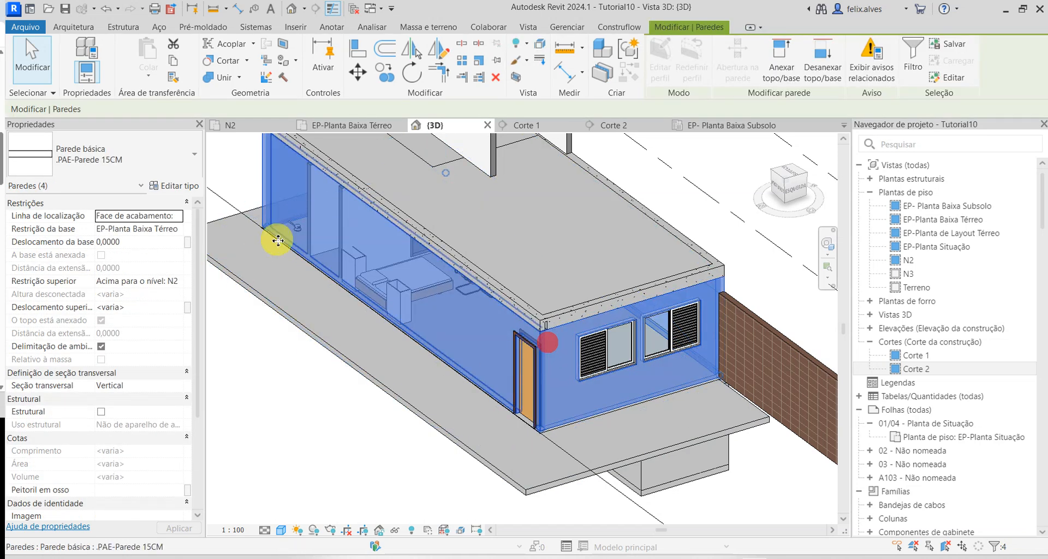
pyautogui.click(148, 242)
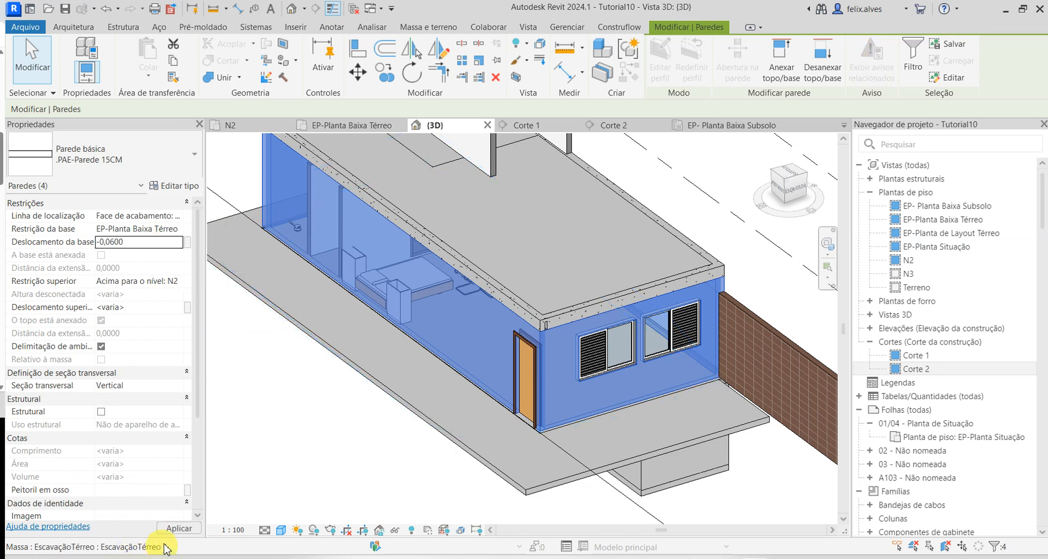
pyautogui.click(179, 528)
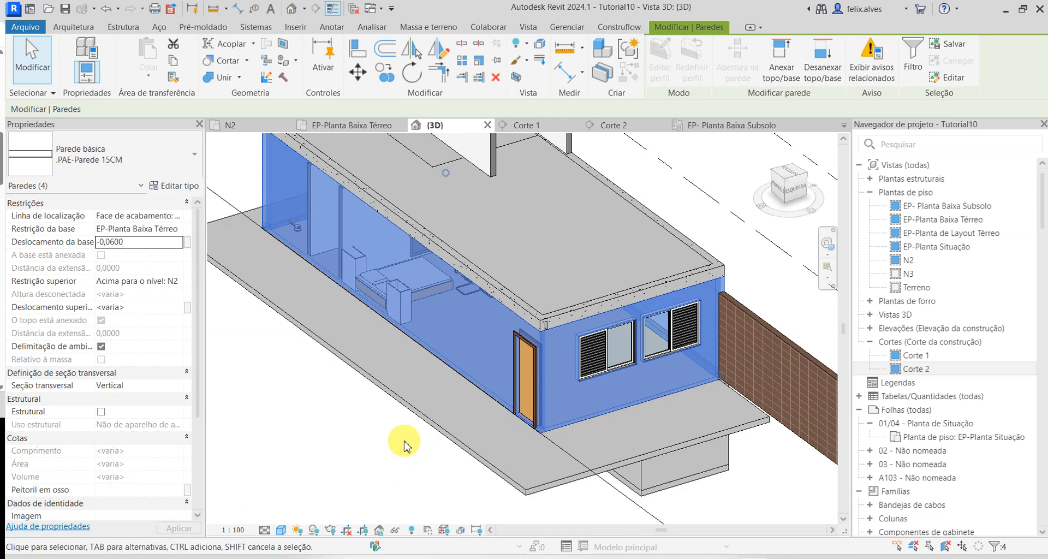
pyautogui.click(387, 462)
# - Inspect the wall bases beside the exterior door and the surrounding .PAE-LajeFundação slab in the 3D view
pyautogui.scroll(5, 578, 496)
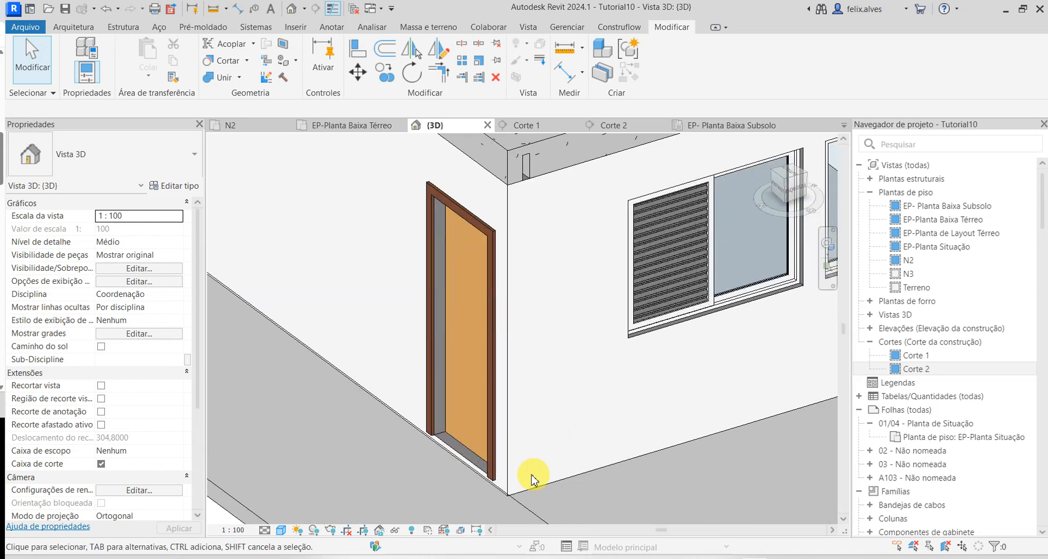
pyautogui.moveTo(414, 480); pyautogui.dragTo(384, 302, button='middle')
pyautogui.scroll(1, 477, 331)
pyautogui.keyDown('shift'); pyautogui.moveTo(478, 333); pyautogui.dragTo(492, 355, button='middle'); pyautogui.keyUp('shift')
pyautogui.scroll(-4, 492, 356)
pyautogui.click(460, 398)
pyautogui.keyDown('shift'); pyautogui.moveTo(543, 400); pyautogui.dragTo(679, 386, button='middle'); pyautogui.keyUp('shift')
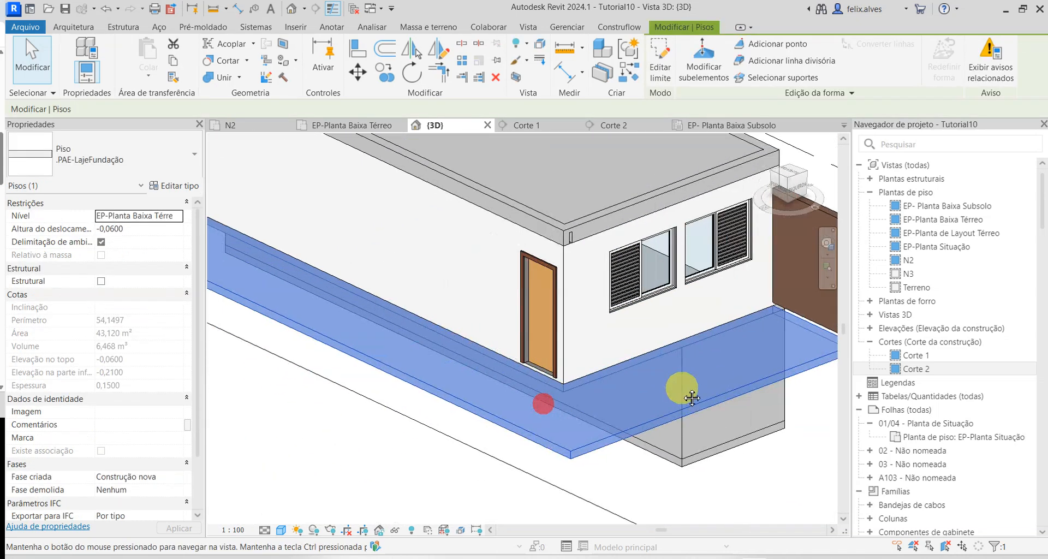
pyautogui.scroll(2, 556, 238)
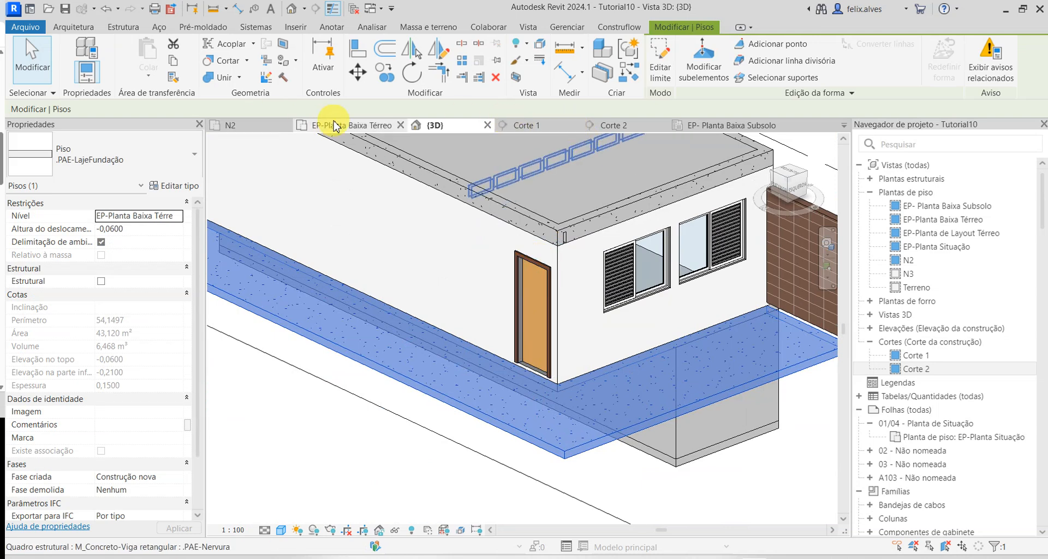
# - Examine in Corte 1 how the ground-floor walls meet the foundation slab at both ends and around the basement stair's top
pyautogui.click(531, 126)
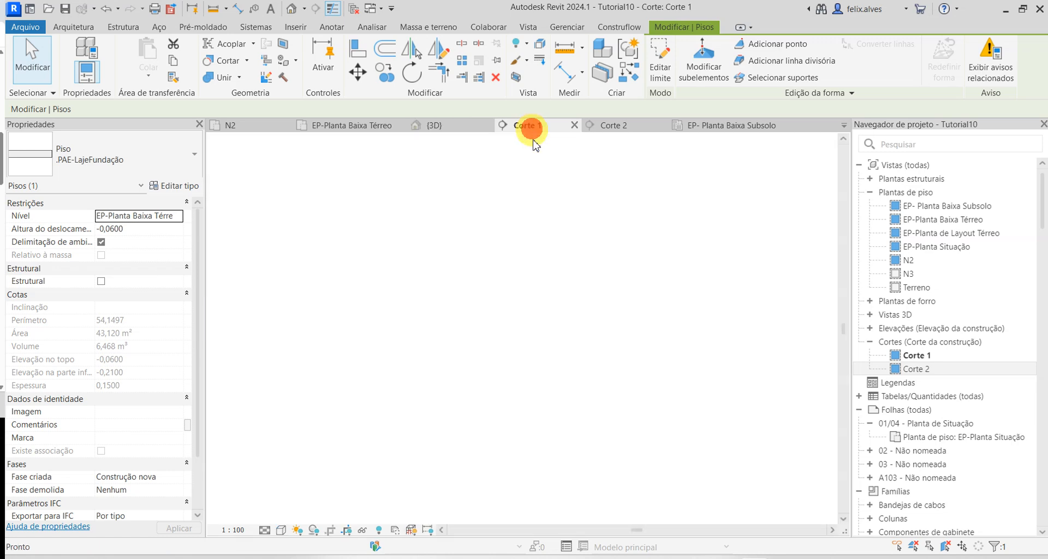
pyautogui.scroll(2, 423, 345)
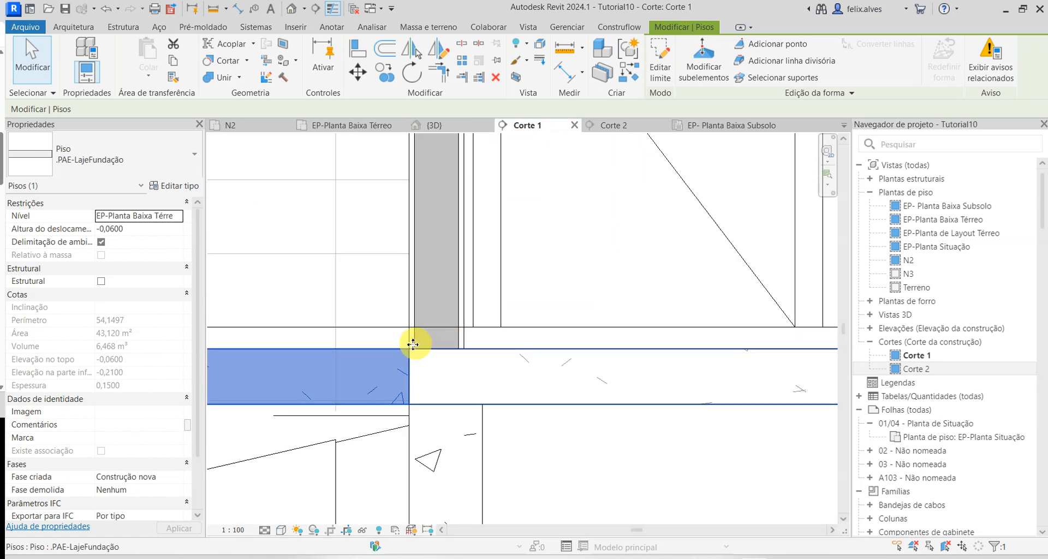
pyautogui.scroll(-3, 480, 397)
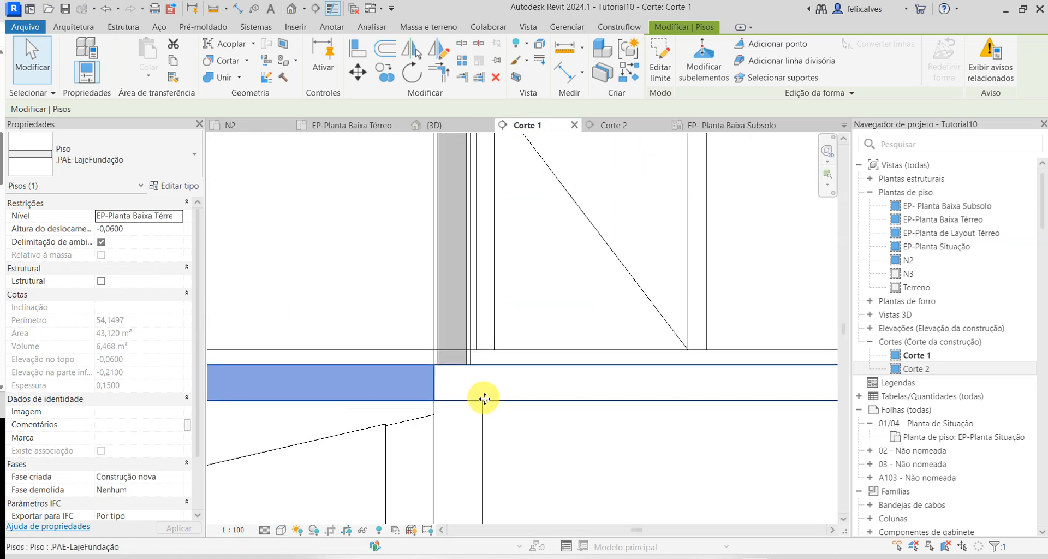
pyautogui.moveTo(710, 429)
pyautogui.mouseDown(button='middle')
pyautogui.moveTo(557, 433)
pyautogui.moveTo(355, 416)
pyautogui.moveTo(568, 444)
pyautogui.moveTo(358, 451)
pyautogui.mouseUp(button='middle')
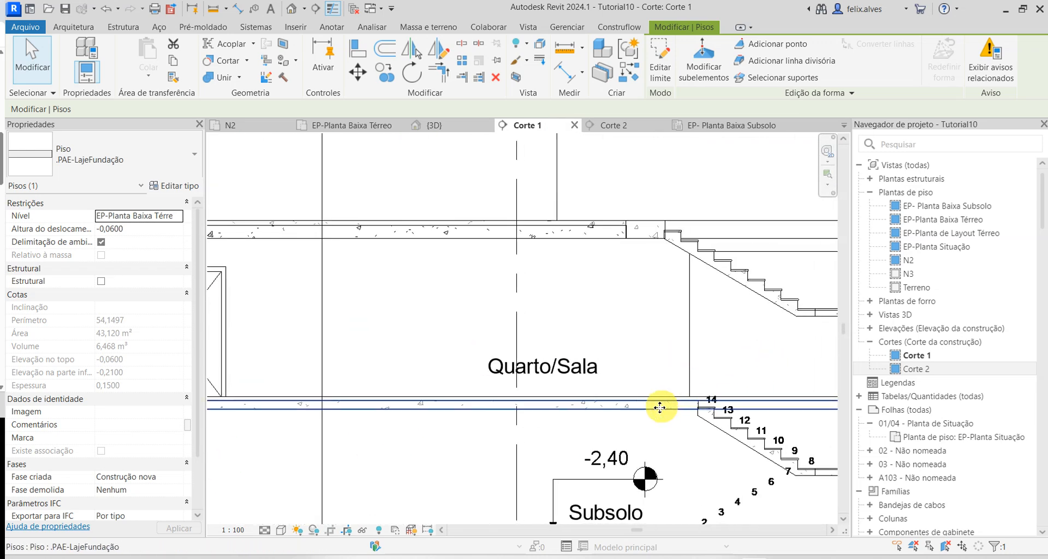
pyautogui.scroll(-1, 614, 397)
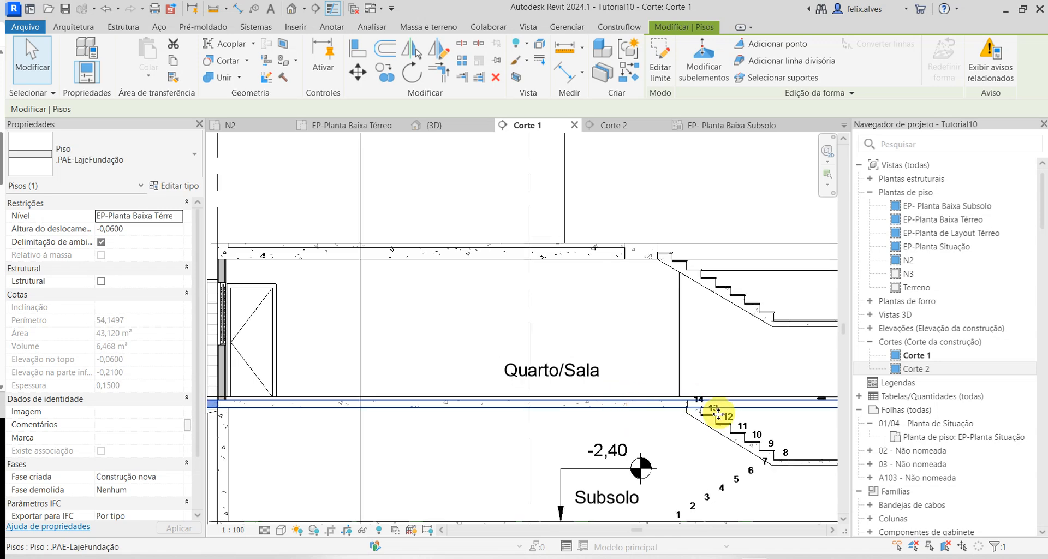
pyautogui.scroll(-1, 719, 413)
pyautogui.moveTo(704, 411); pyautogui.dragTo(544, 398, button='middle')
pyautogui.scroll(5, 578, 383)
pyautogui.scroll(5, 527, 431)
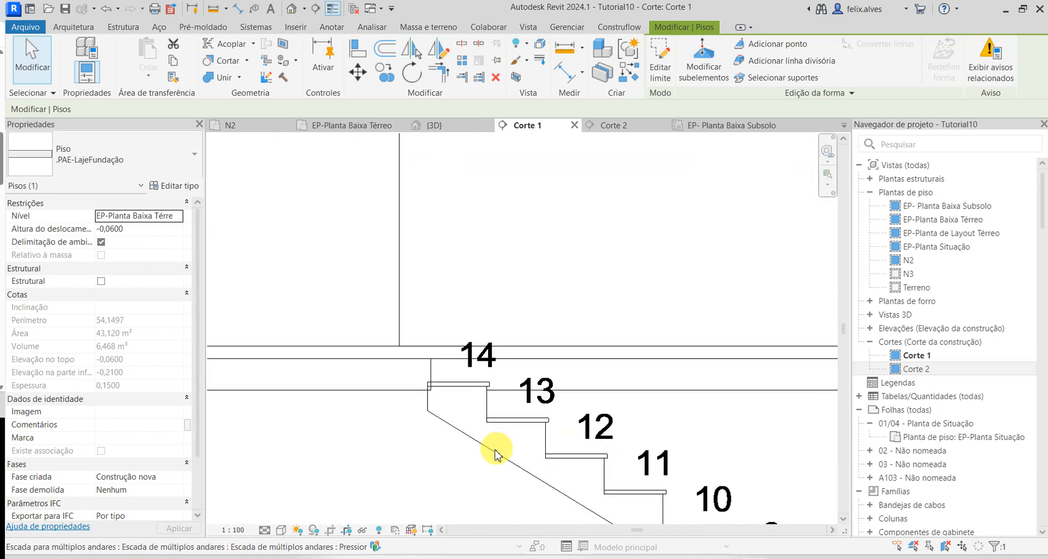
pyautogui.scroll(2, 430, 386)
pyautogui.scroll(-5, 446, 442)
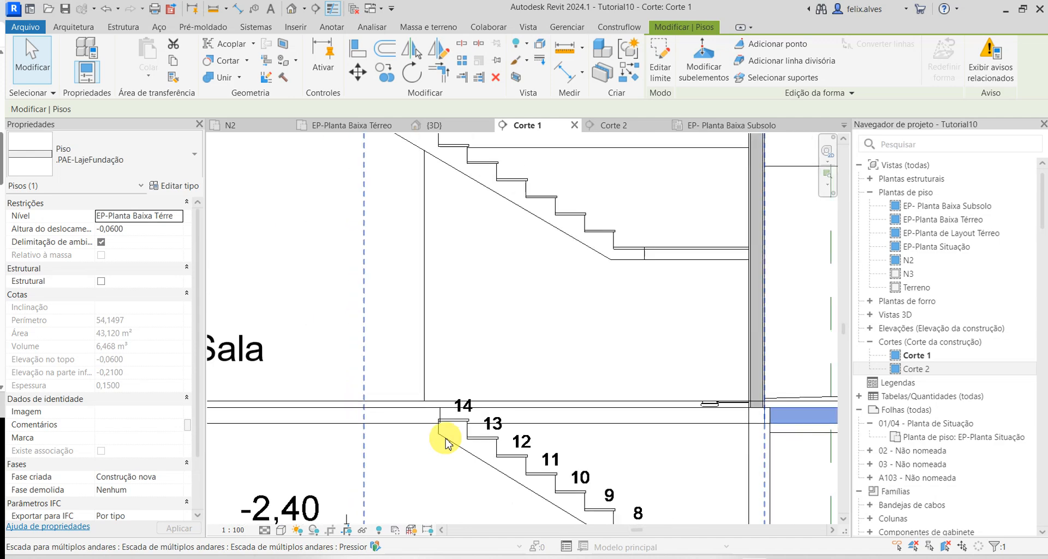
pyautogui.scroll(8, 729, 403)
pyautogui.scroll(-4, 733, 412)
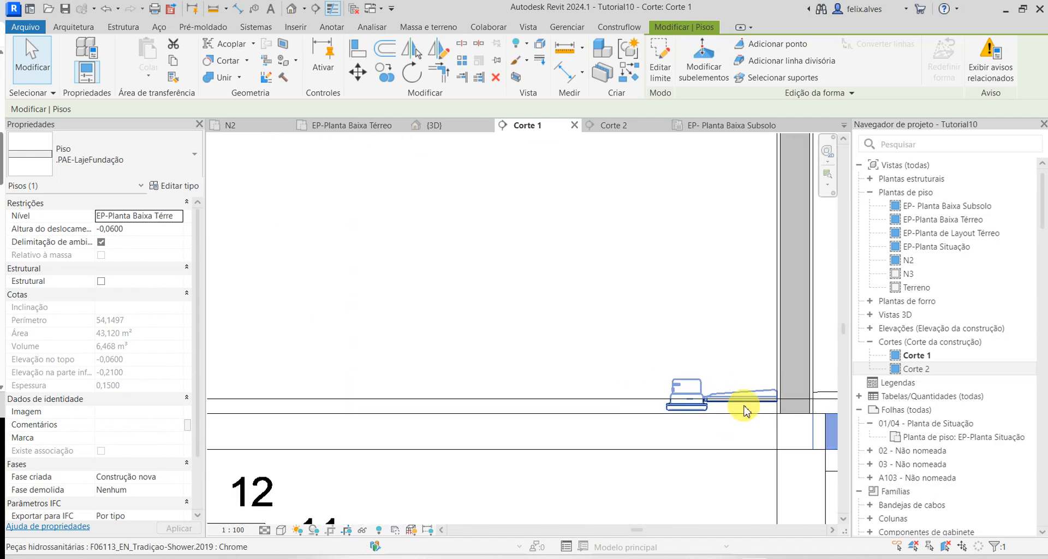
pyautogui.scroll(-5, 781, 403)
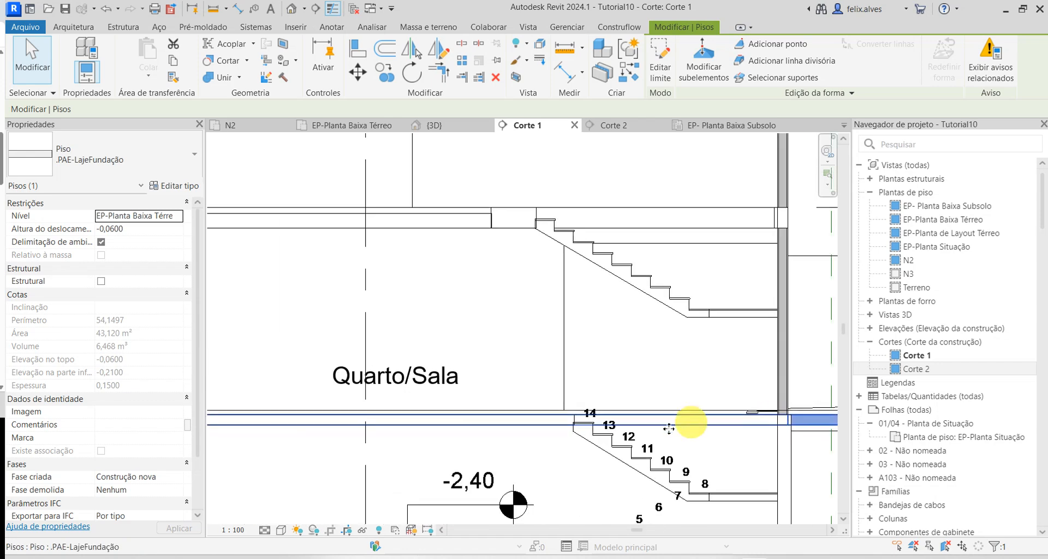
pyautogui.moveTo(487, 435); pyautogui.dragTo(682, 448, button='middle')
pyautogui.scroll(-2, 682, 448)
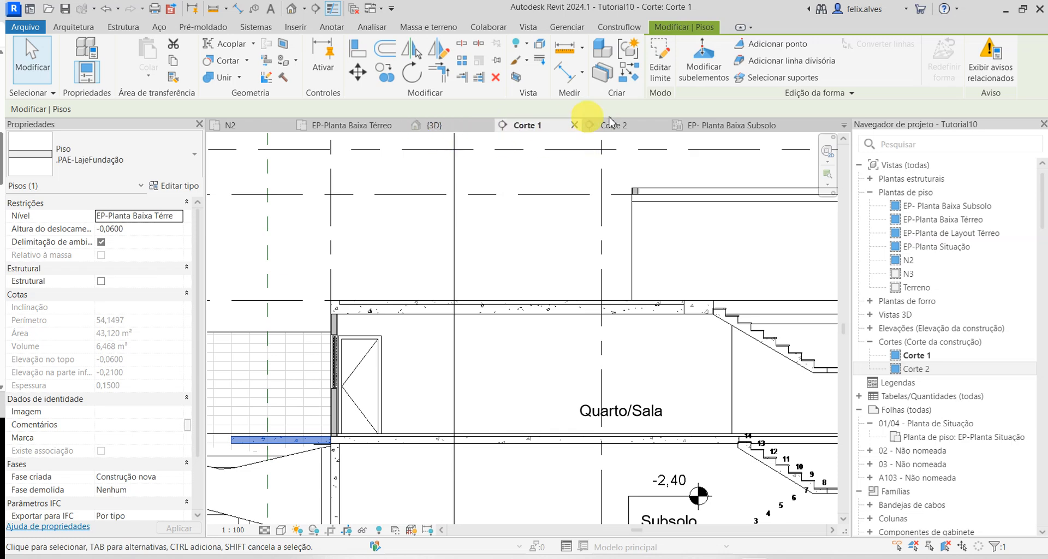
# - Start an architectural floor in the EP-Planta Baixa Térreo floor plan
pyautogui.click(392, 126)
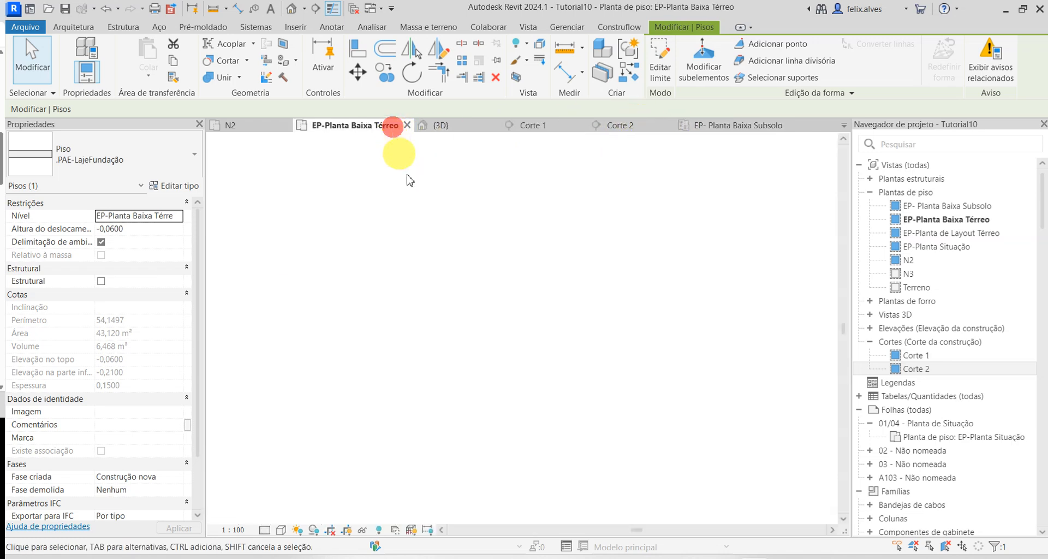
pyautogui.moveTo(464, 387); pyautogui.dragTo(620, 405, button='middle')
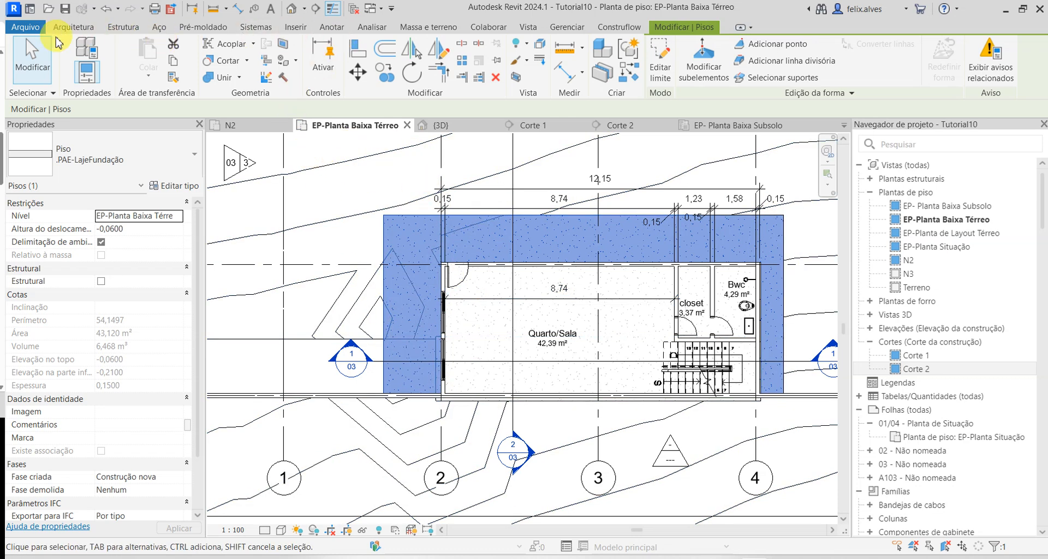
pyautogui.click(73, 28)
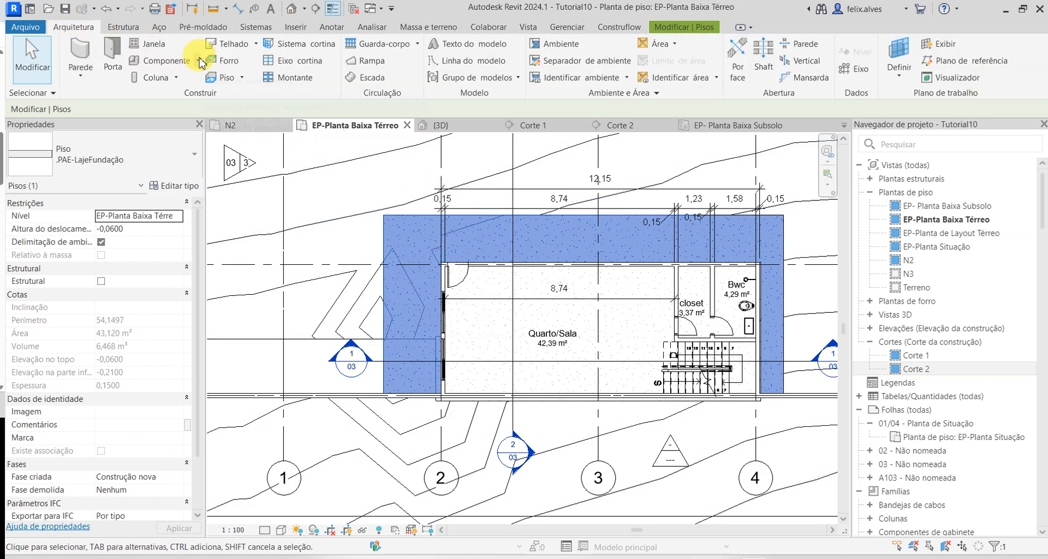
pyautogui.click(242, 78)
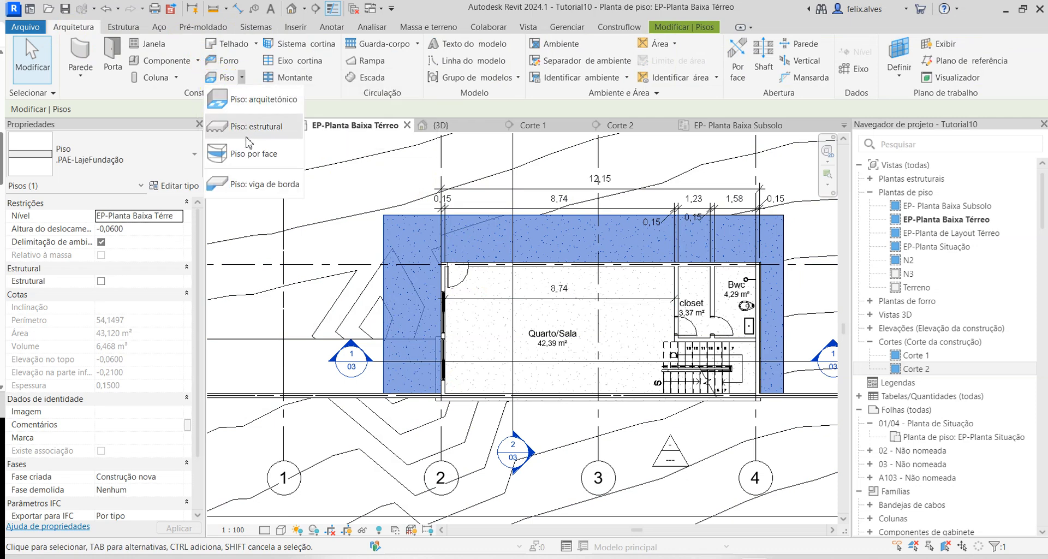
pyautogui.click(263, 100)
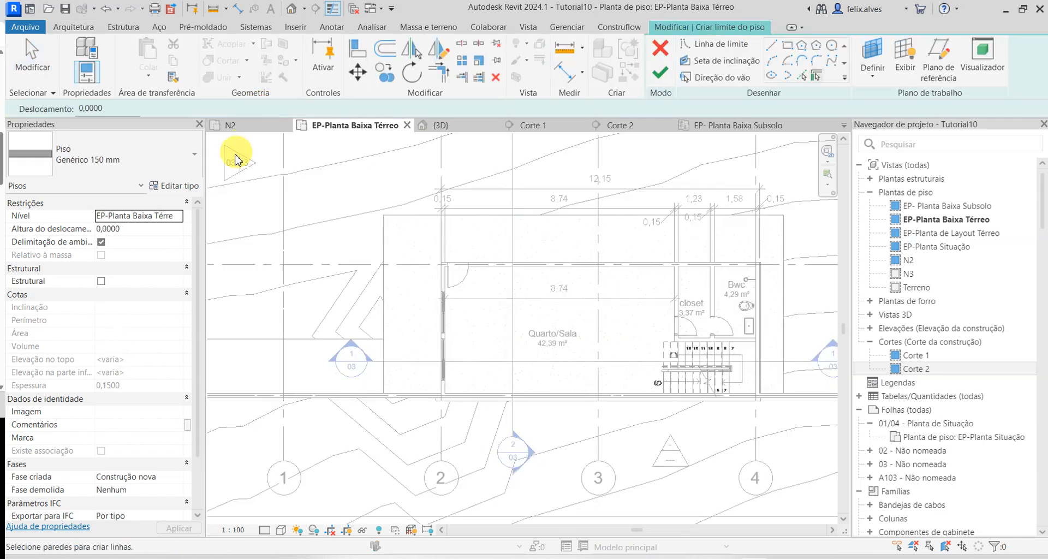
# - Preview the floor's type properties and choose the type Piso Cerâmico PEI-3 30x30cm + Contrapiso
pyautogui.click(178, 187)
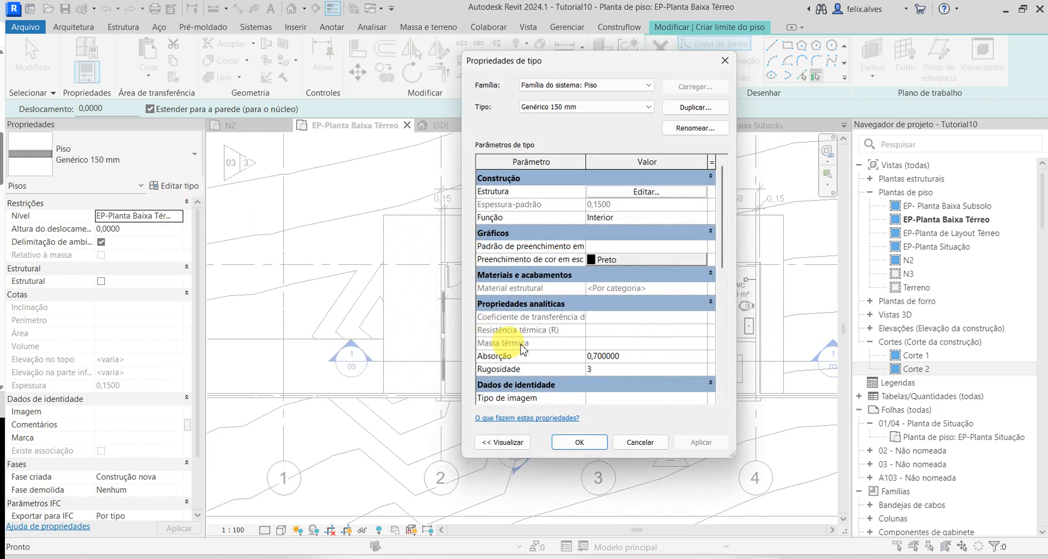
pyautogui.click(503, 442)
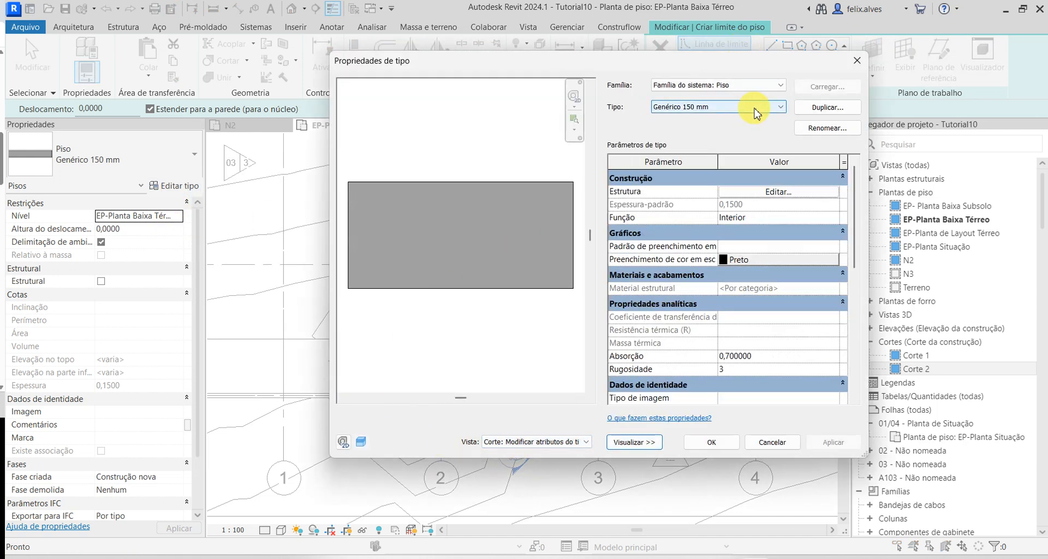
pyautogui.click(755, 112)
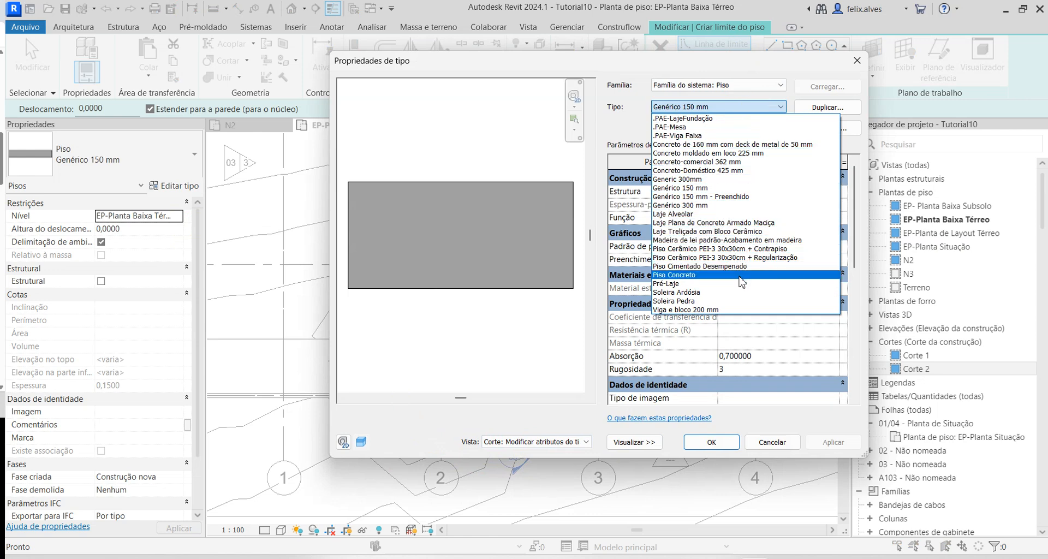
pyautogui.click(738, 248)
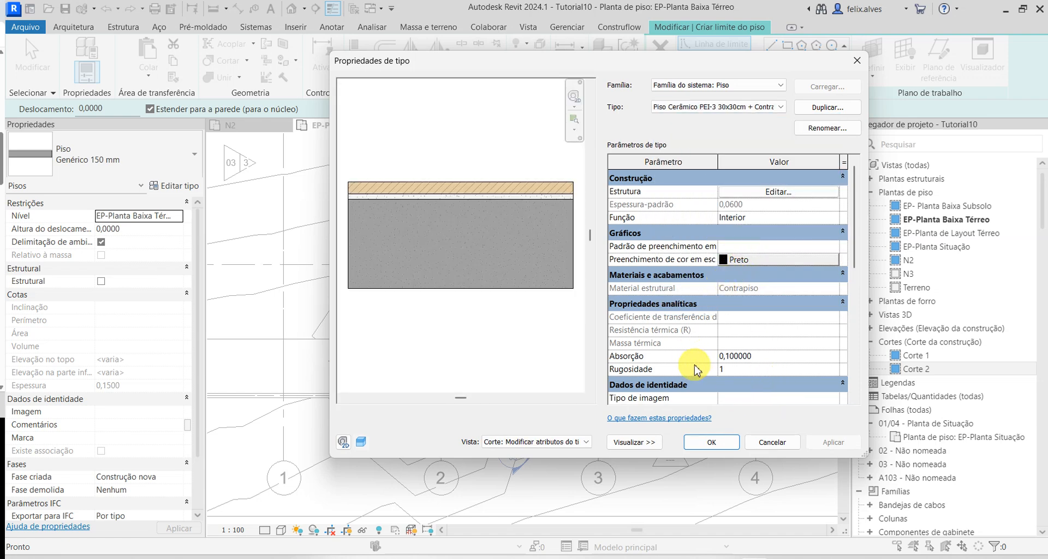
pyautogui.moveTo(697, 370)
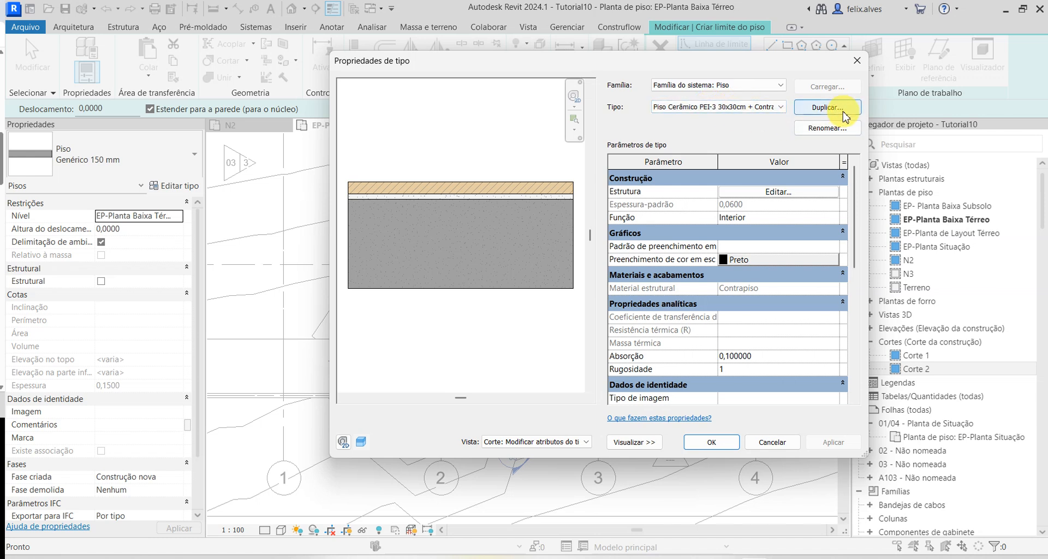
# - Duplicate the ceramic floor type under the name PAE-Piso Cerâmico 1
pyautogui.click(824, 108)
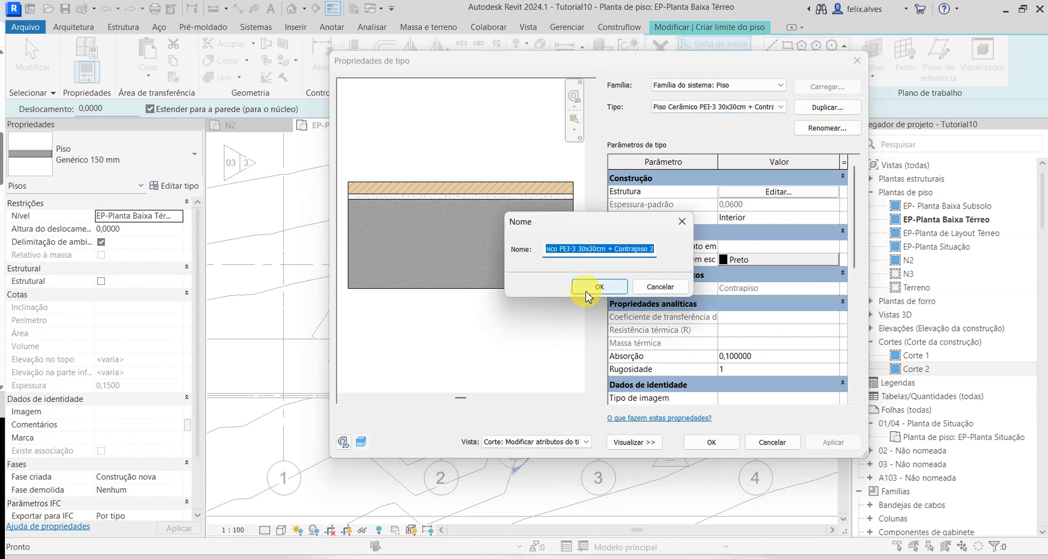
pyautogui.press('Home')
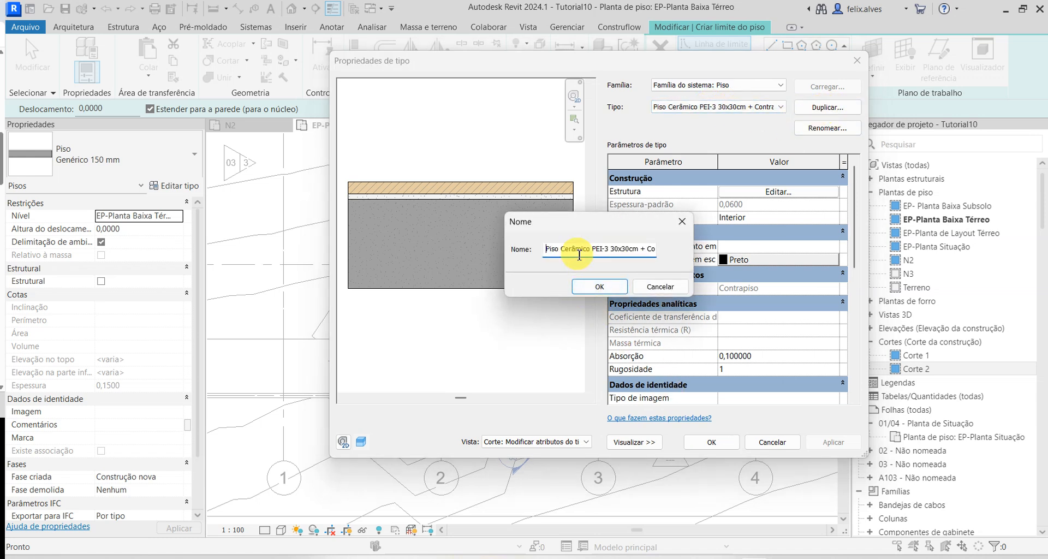
pyautogui.write('PAE-')
pyautogui.hotkey('shift', 'End')
pyautogui.press('Delete')
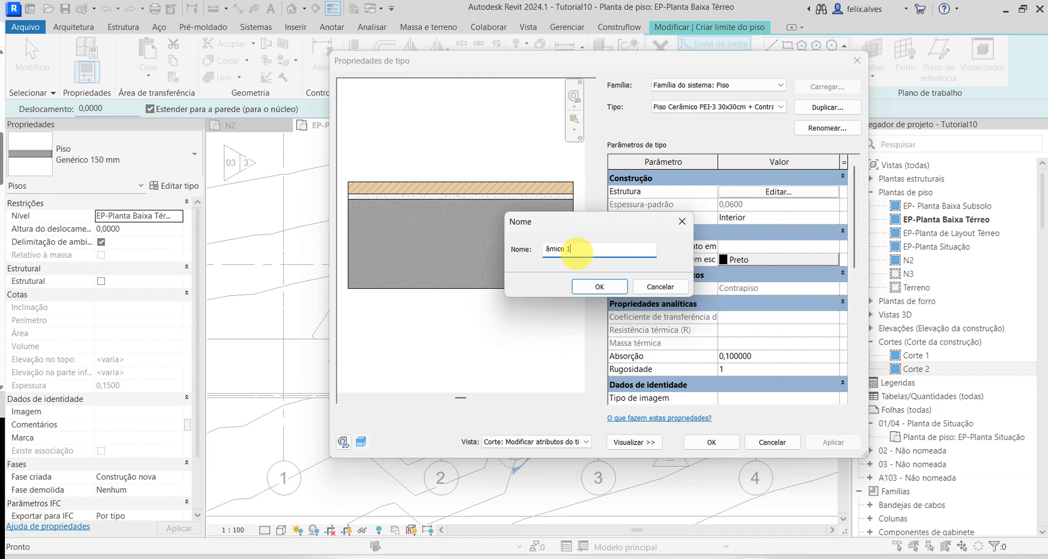
pyautogui.click(599, 287)
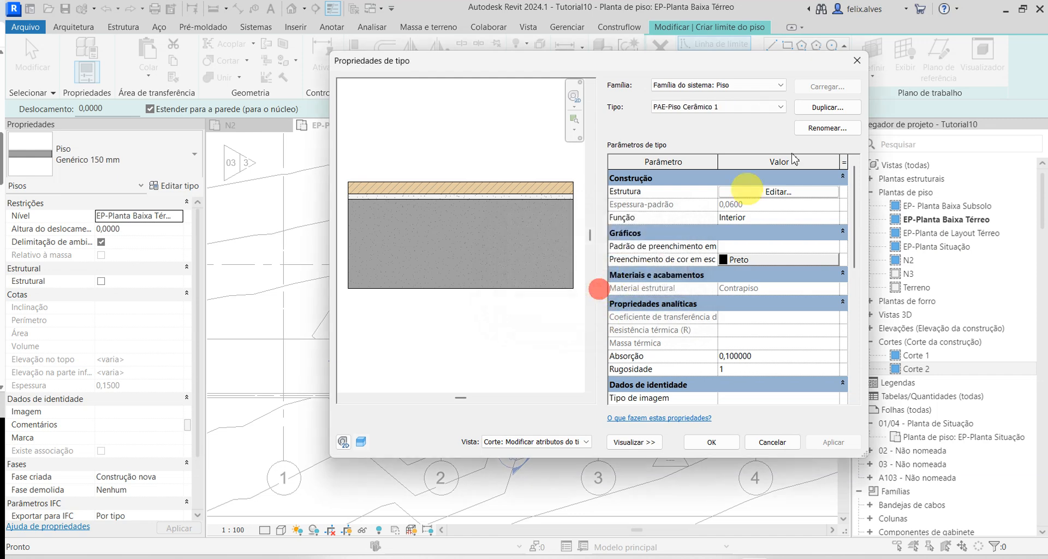
# - In the new floor type's layer structure, duplicate the structural layer's Contrapiso material as .PAE-Contrapiso
pyautogui.click(791, 195)
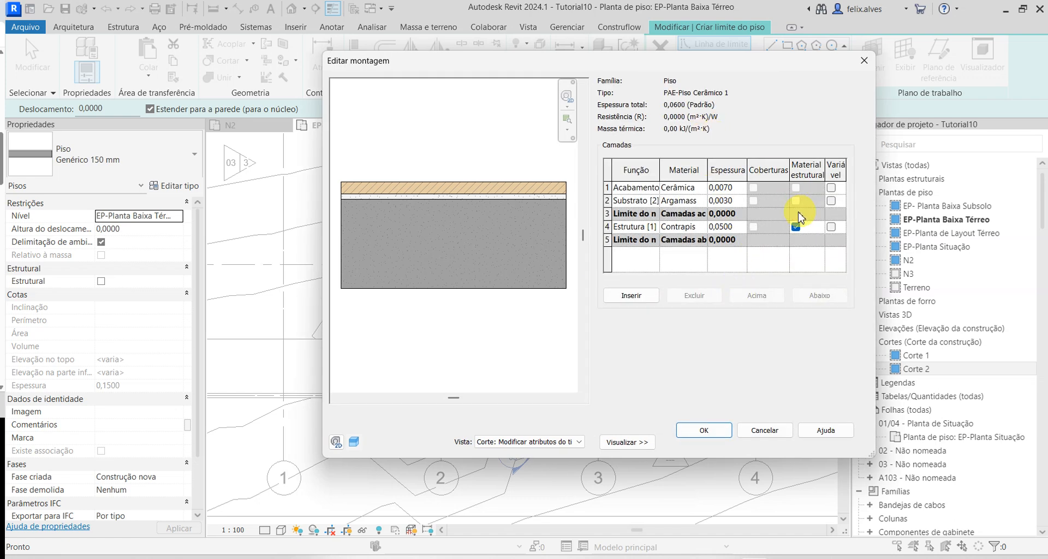
pyautogui.click(795, 225)
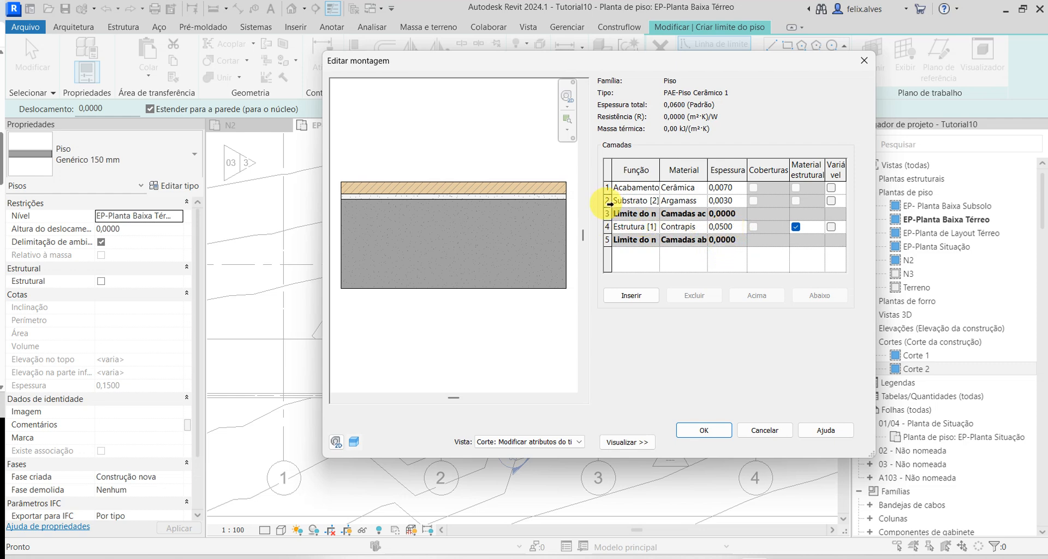
pyautogui.click(607, 201)
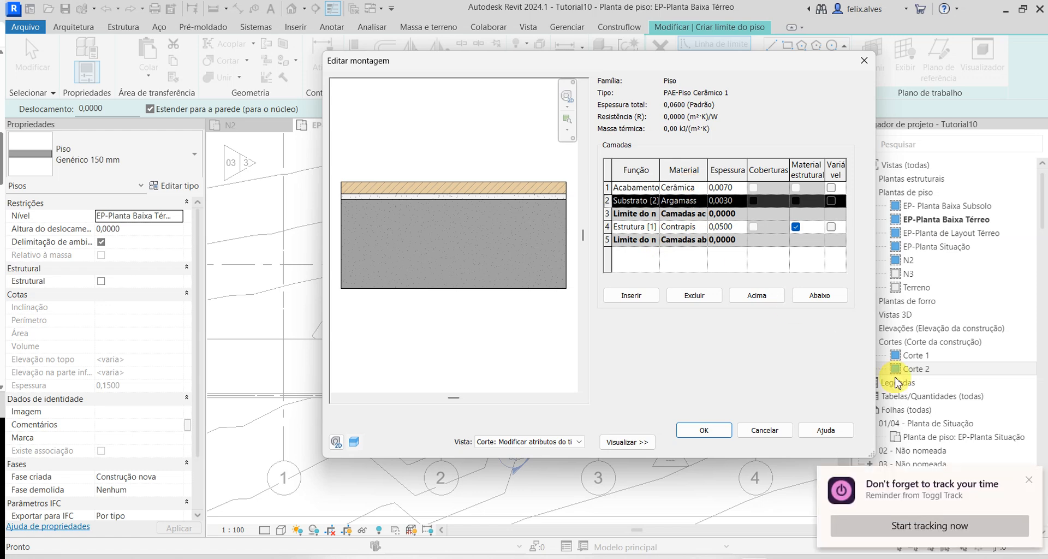
pyautogui.click(1028, 480)
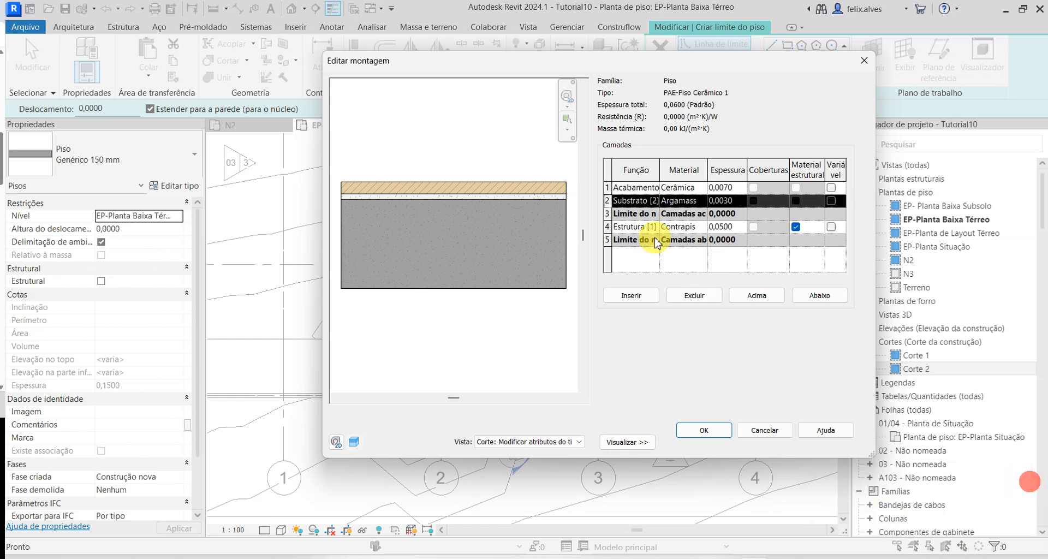
pyautogui.click(690, 228)
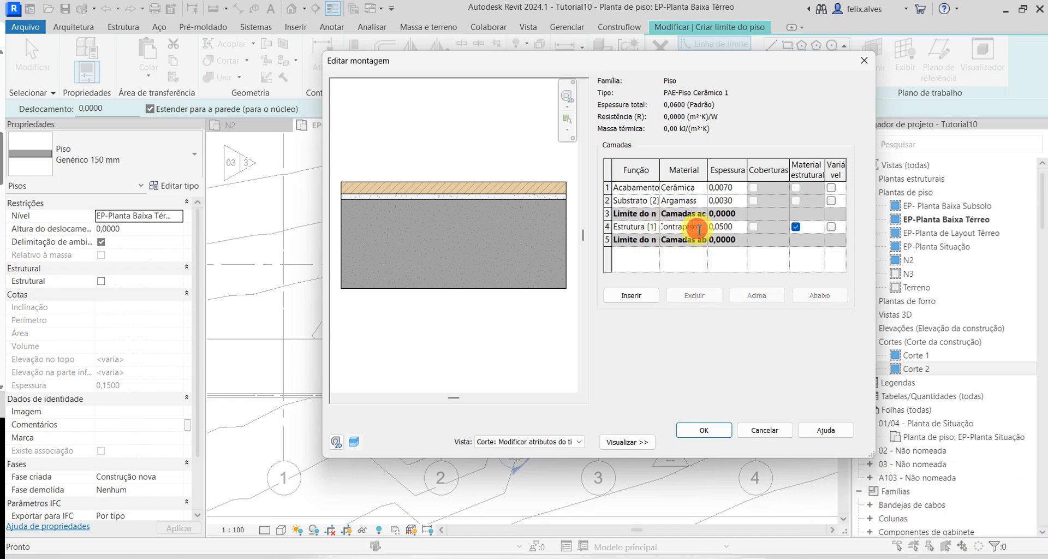
pyautogui.click(703, 227)
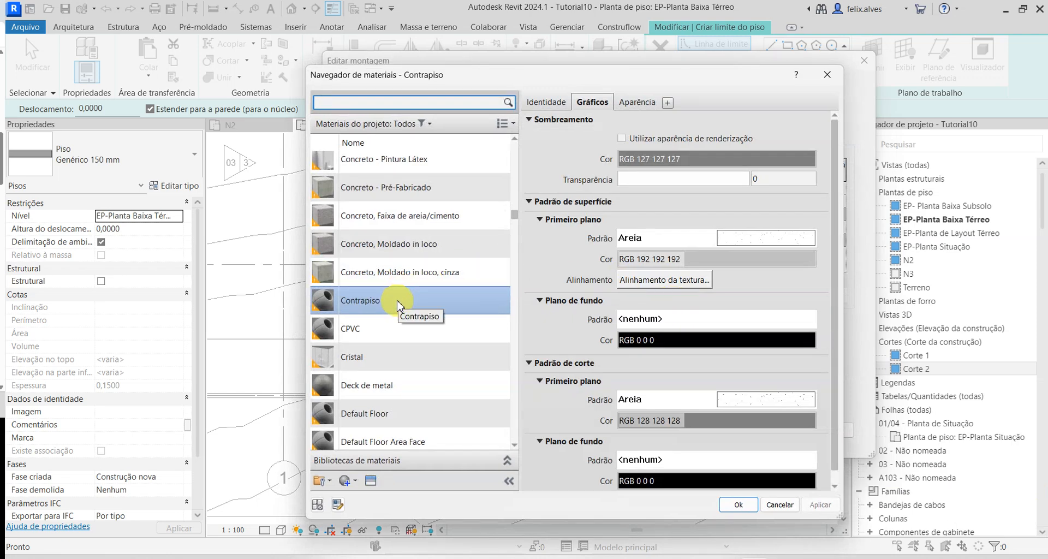
pyautogui.rightClick(398, 303)
pyautogui.click(475, 324)
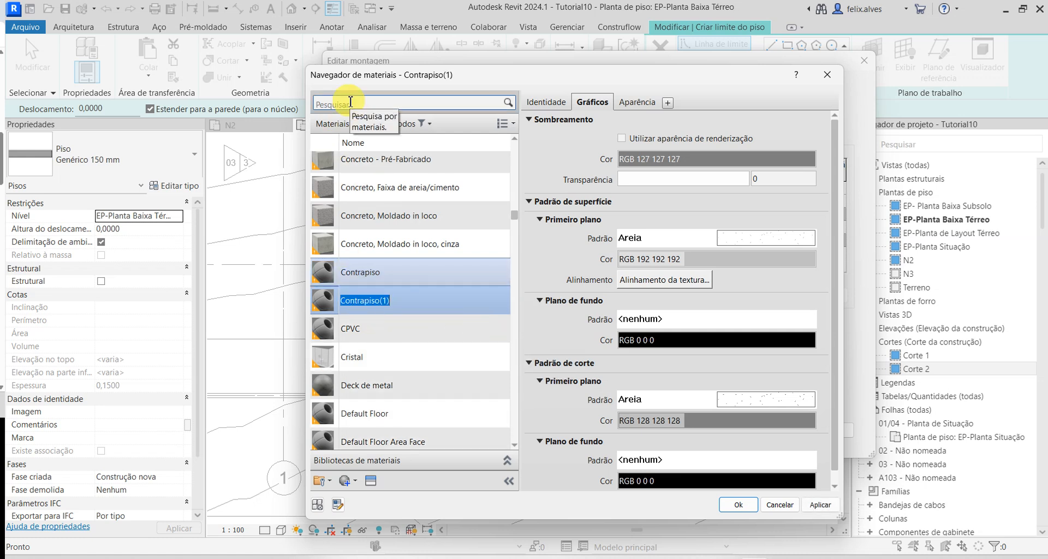
pyautogui.press('BackSpace')
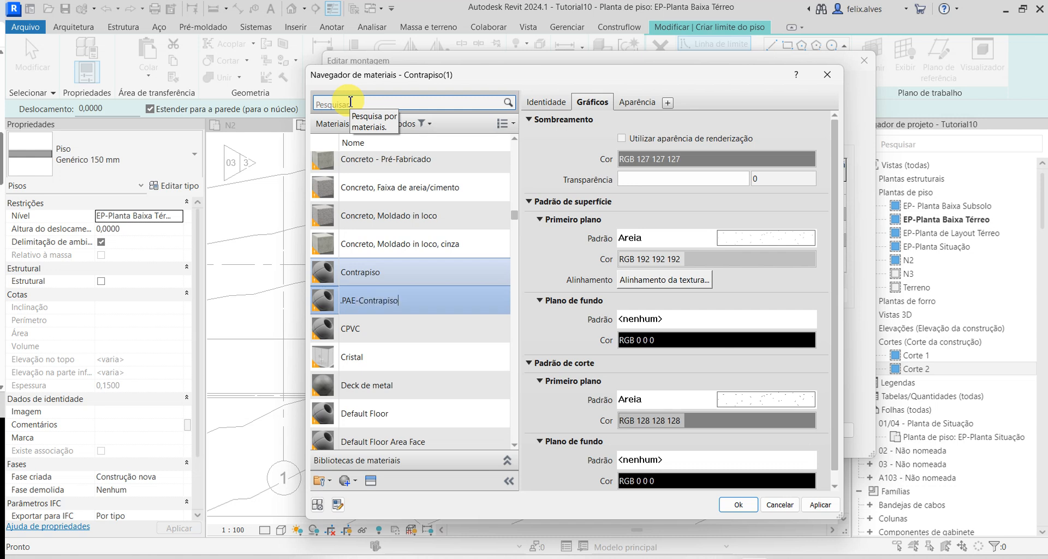
pyautogui.press('Return')
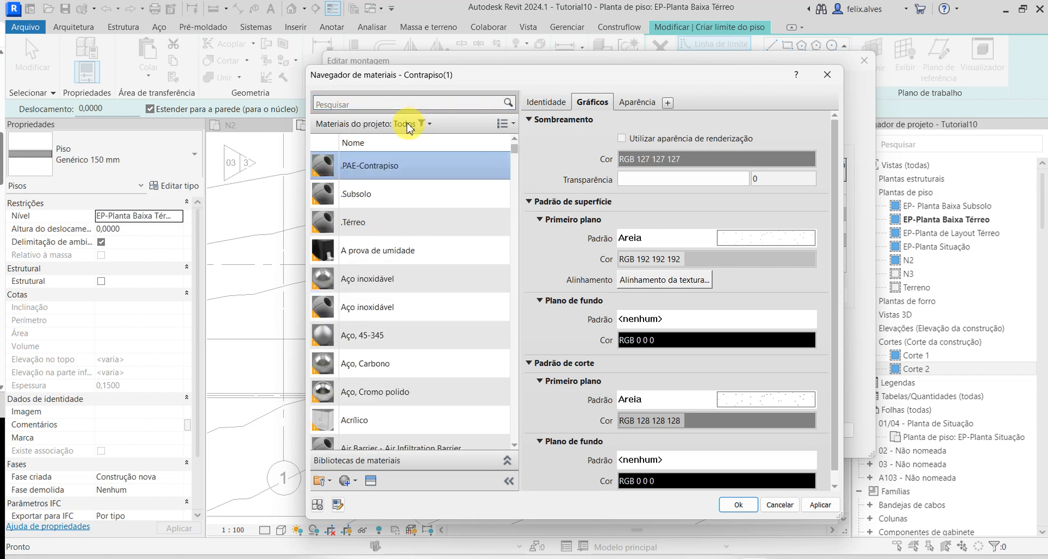
# - Give the .PAE-Contrapiso material a white shading colour (RGB 255 255 255) and no surface foreground pattern
pyautogui.click(736, 158)
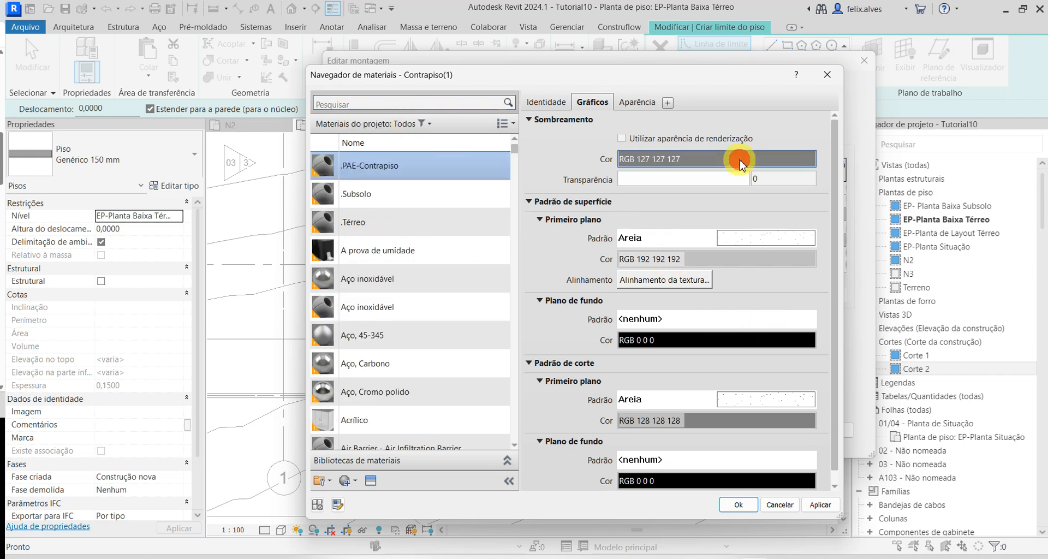
pyautogui.click(550, 309)
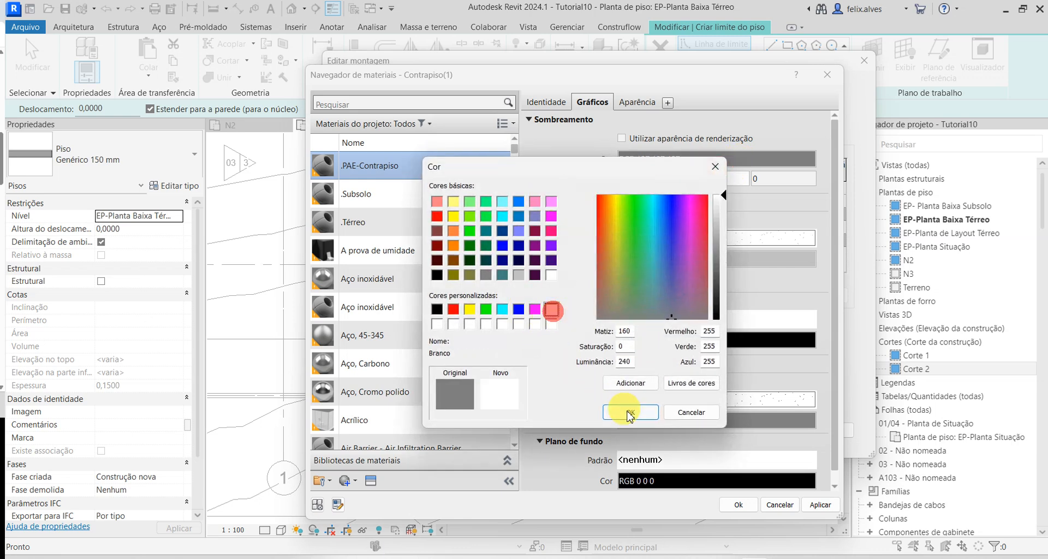
pyautogui.click(627, 413)
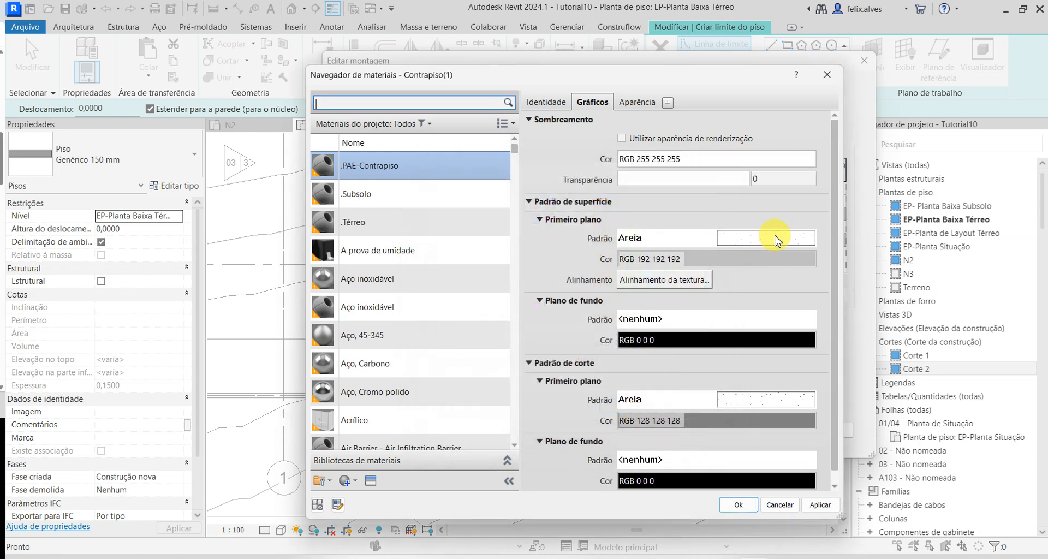
pyautogui.click(777, 240)
pyautogui.scroll(1, 404, 246)
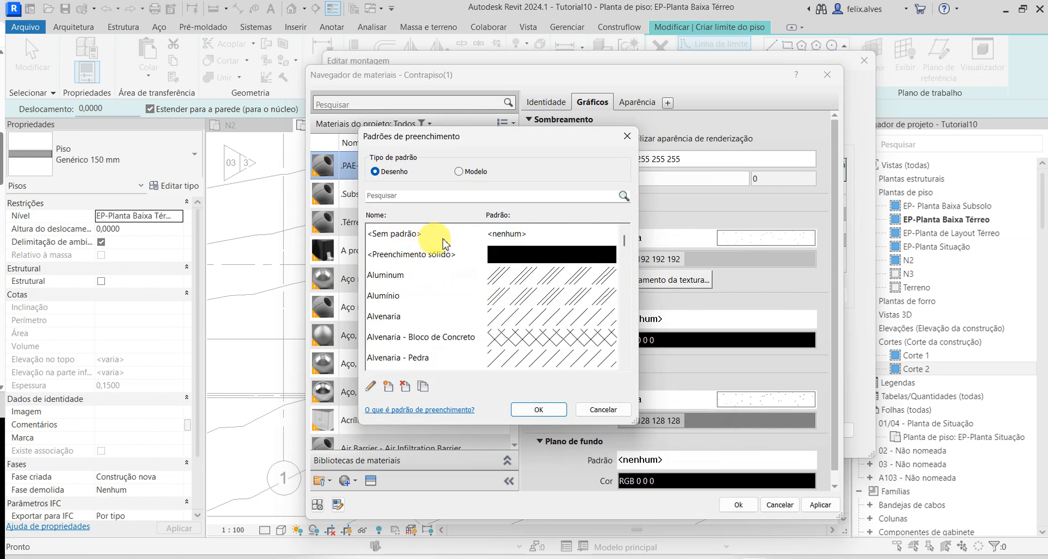
pyautogui.click(494, 235)
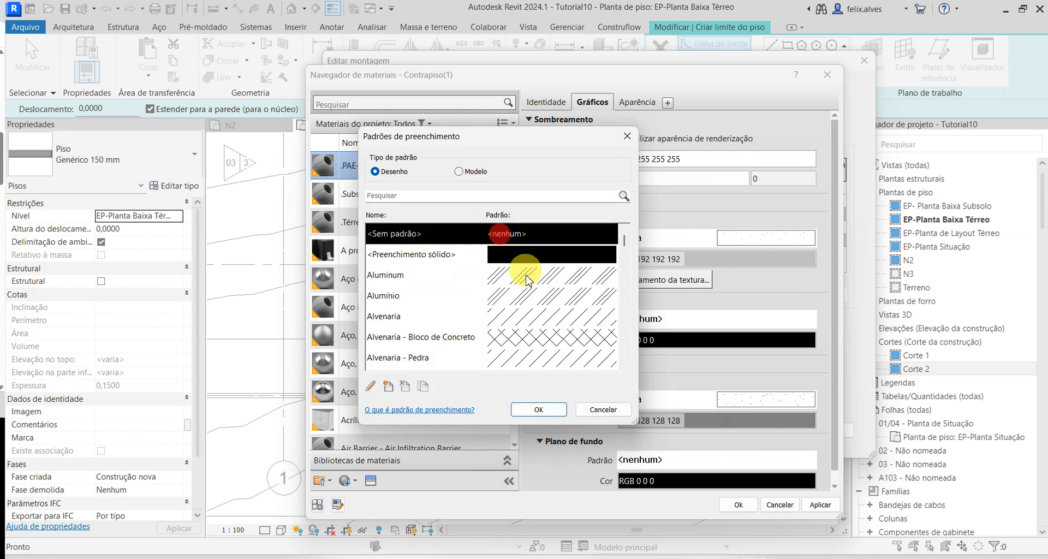
pyautogui.click(540, 410)
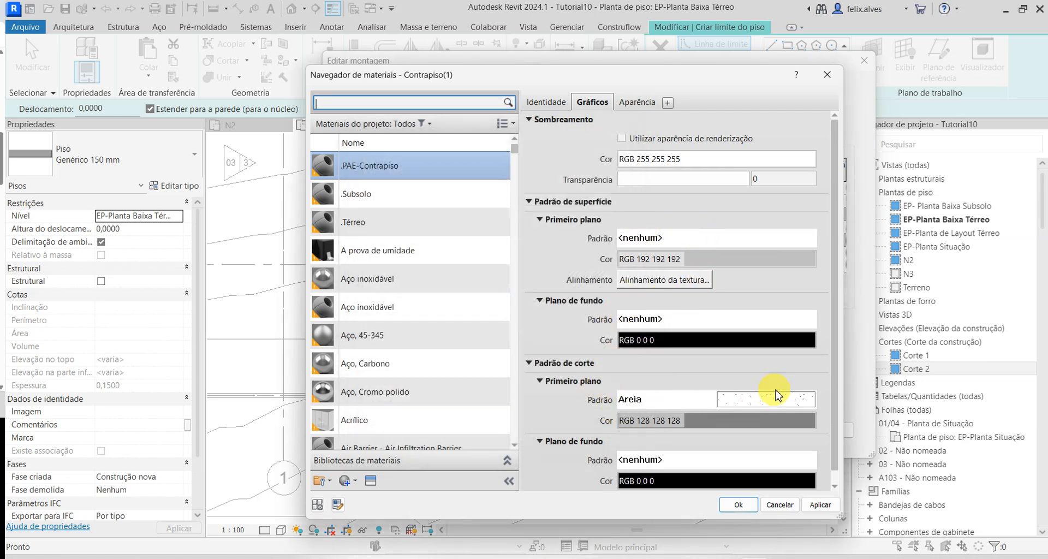
# - Remove the cut foreground pattern from .PAE-Contrapiso and assign the material to the structural layer
pyautogui.click(739, 429)
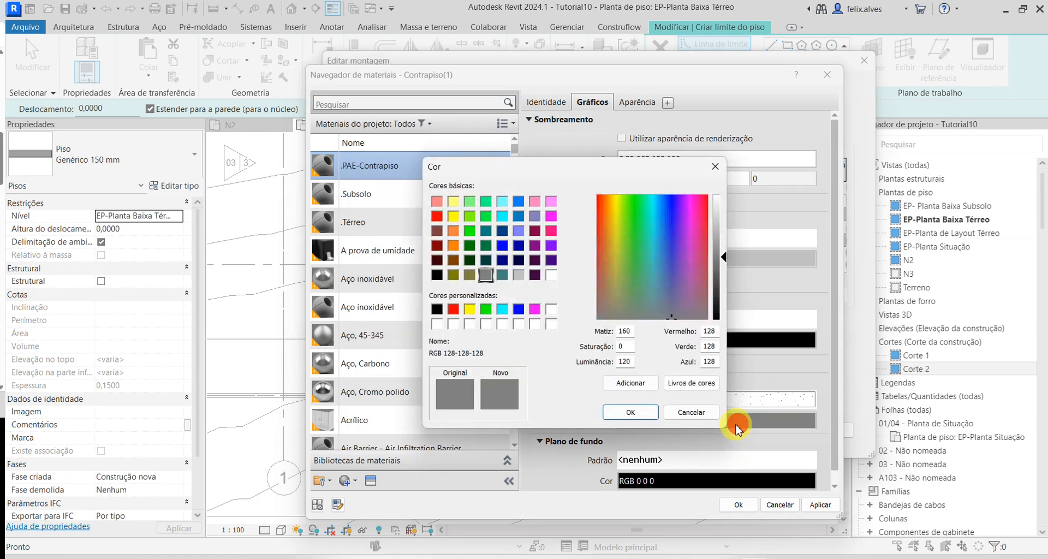
pyautogui.click(763, 398)
pyautogui.click(658, 415)
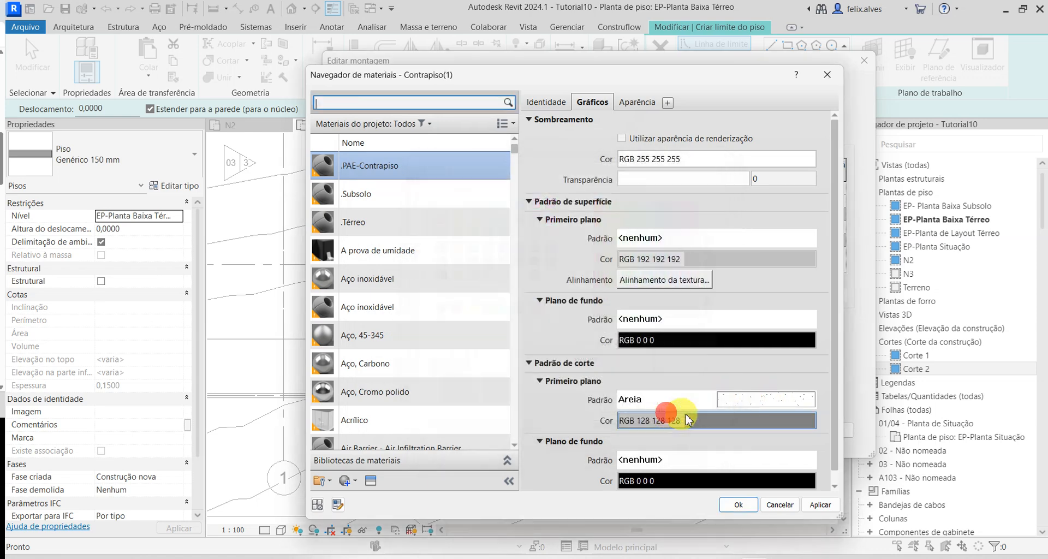
pyautogui.click(727, 400)
pyautogui.scroll(2, 511, 239)
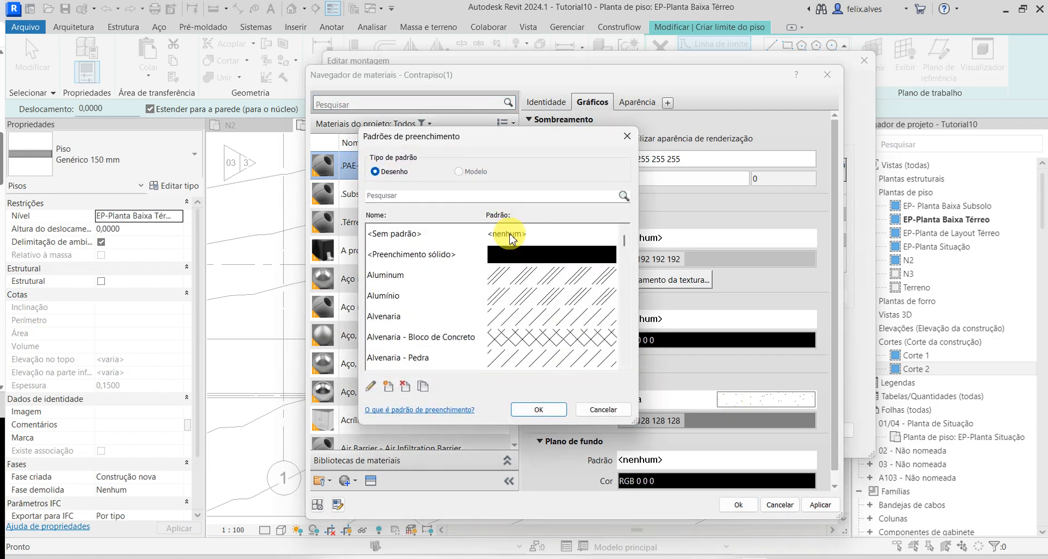
pyautogui.click(517, 234)
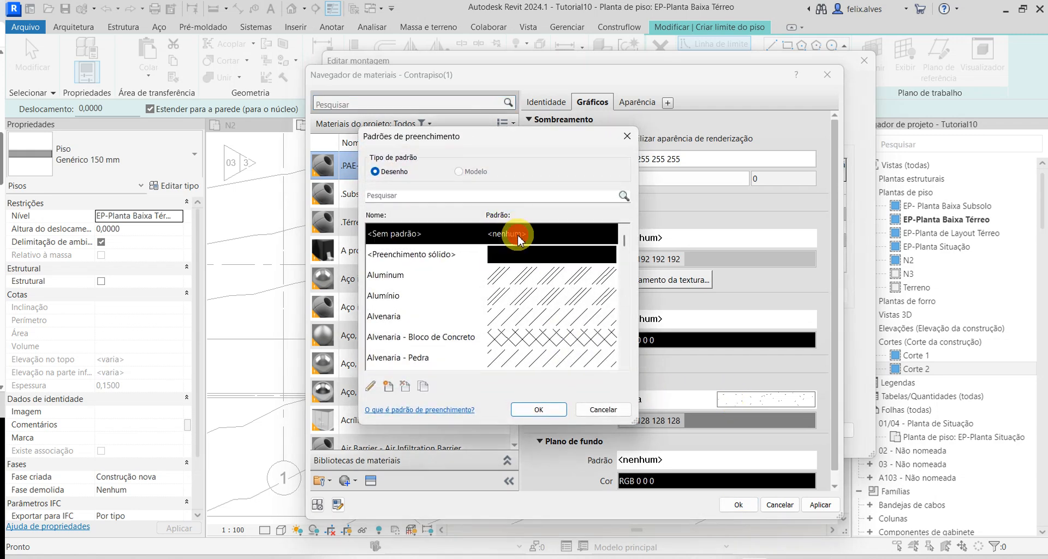
pyautogui.click(538, 410)
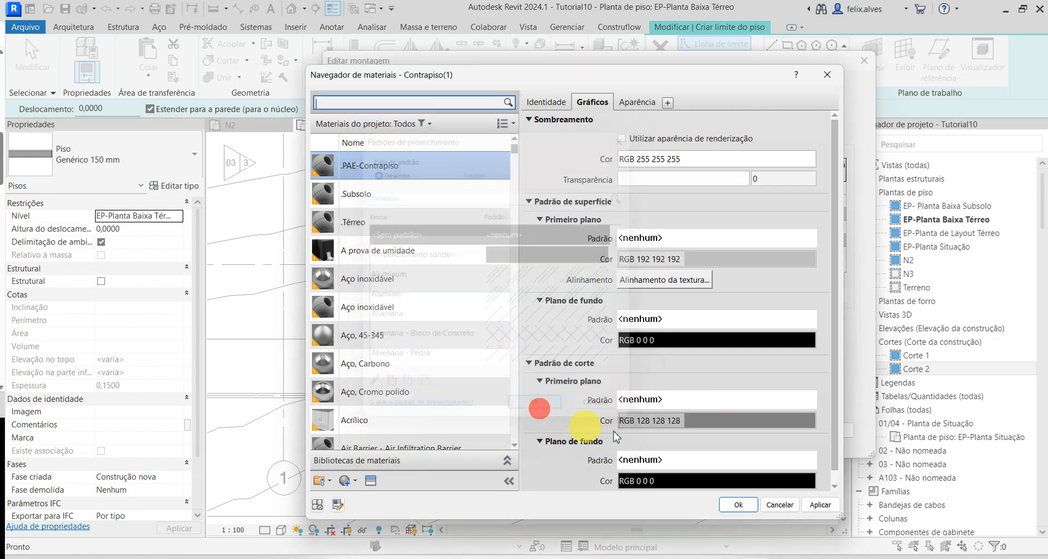
pyautogui.click(821, 505)
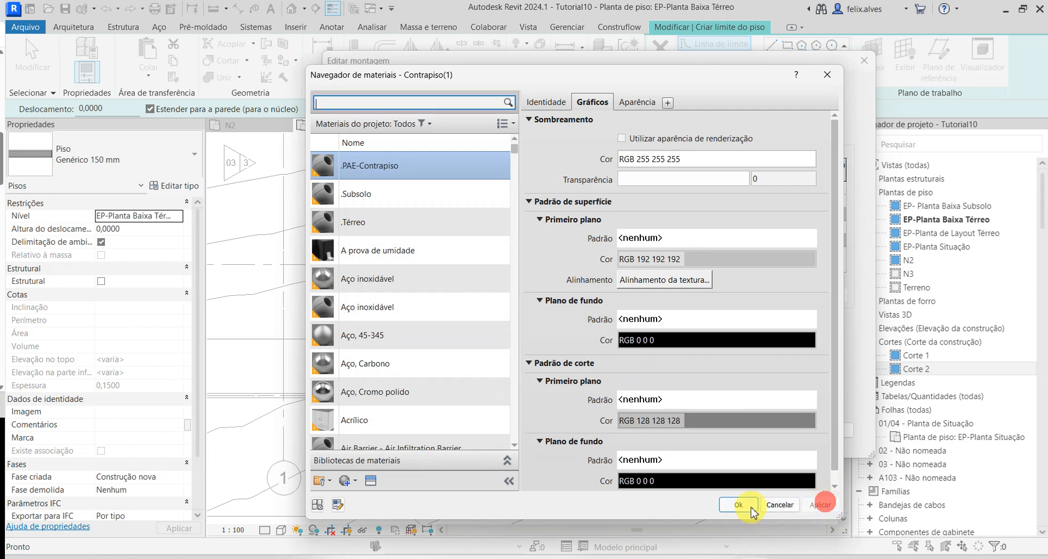
pyautogui.click(738, 504)
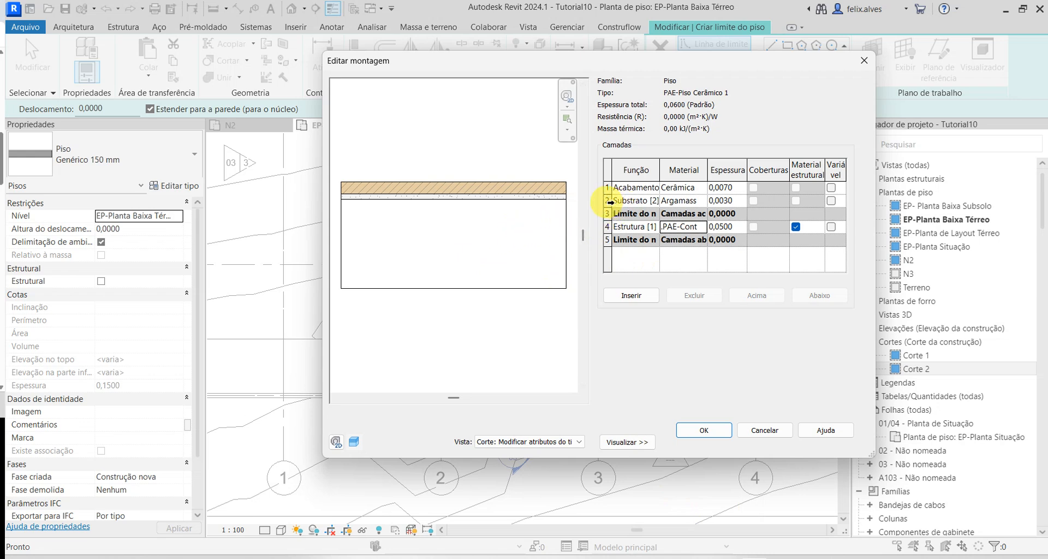
# - Delete the Argamassa substrate layer from the floor assembly and set the ceramic finish layer's thickness to 0,01
pyautogui.click(609, 201)
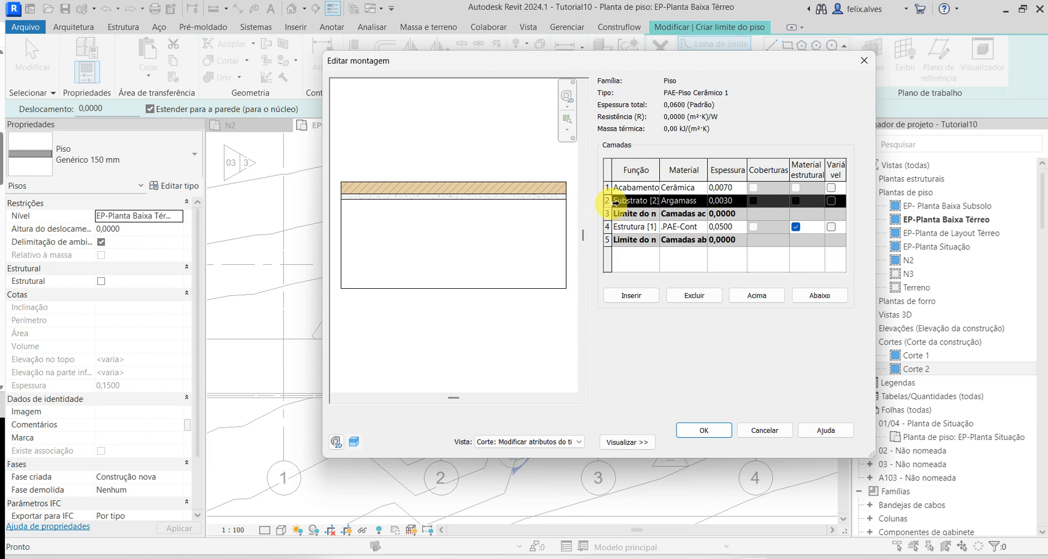
pyautogui.click(690, 295)
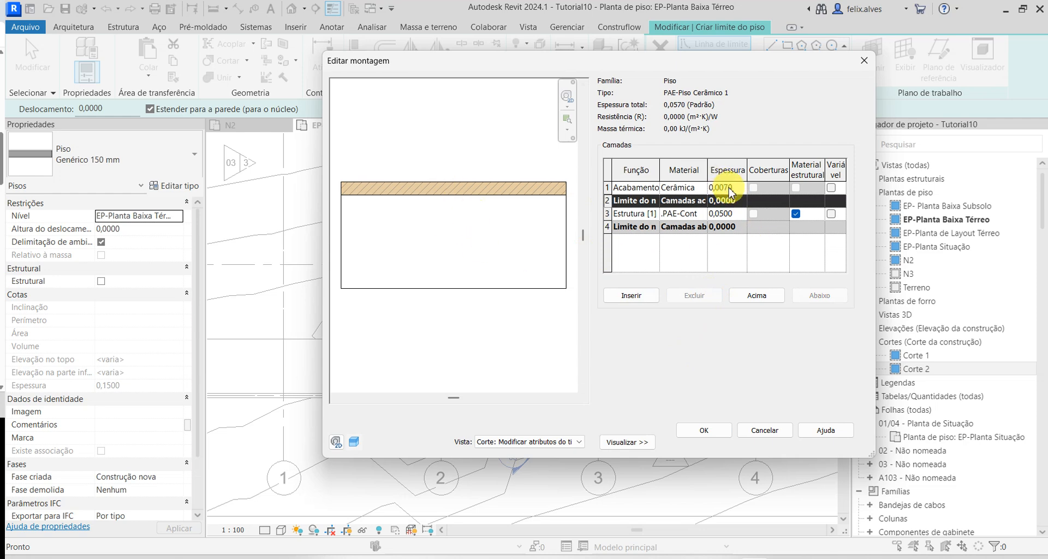
pyautogui.moveTo(725, 188); pyautogui.dragTo(742, 192)
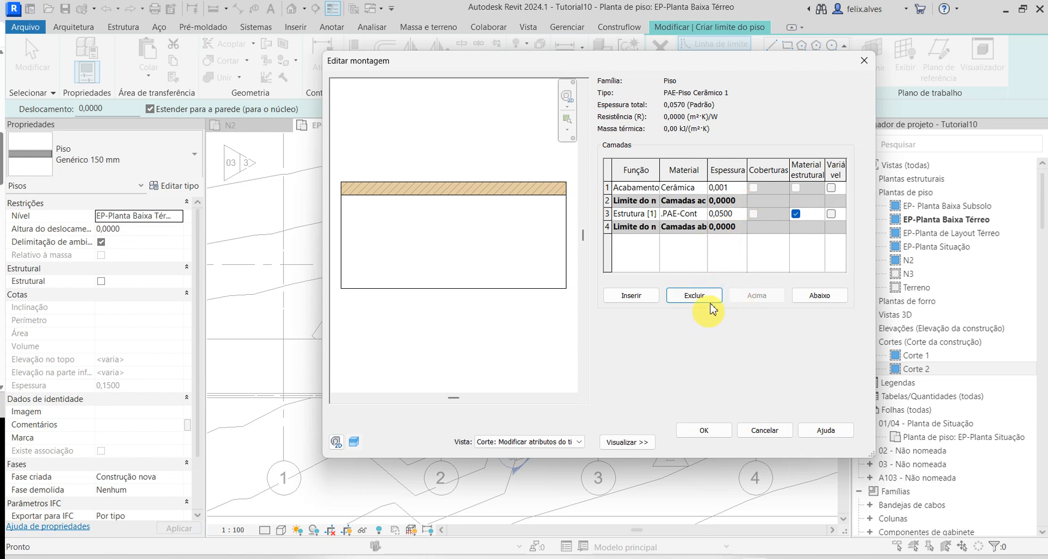
pyautogui.moveTo(720, 187); pyautogui.dragTo(743, 205)
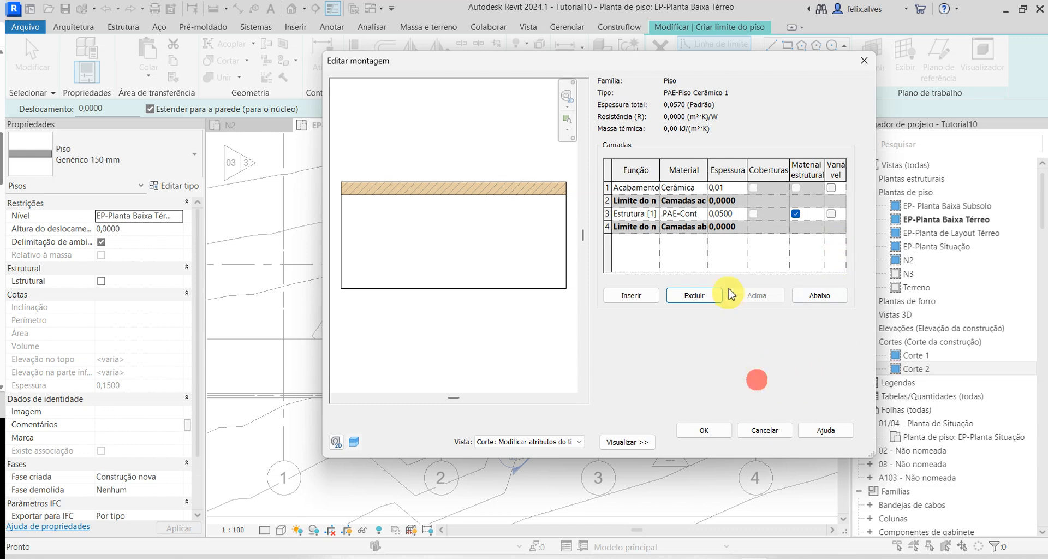
# - Duplicate the finish layer's Cerâmica - 30x30cm material together with its assets and name the copy .PAE-Cerâmica 01
pyautogui.click(731, 202)
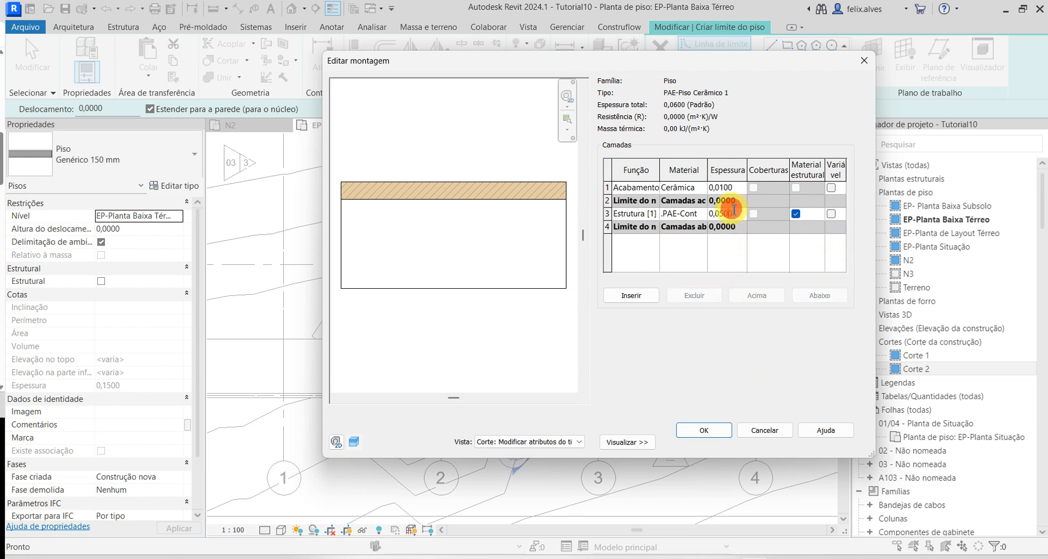
pyautogui.click(705, 187)
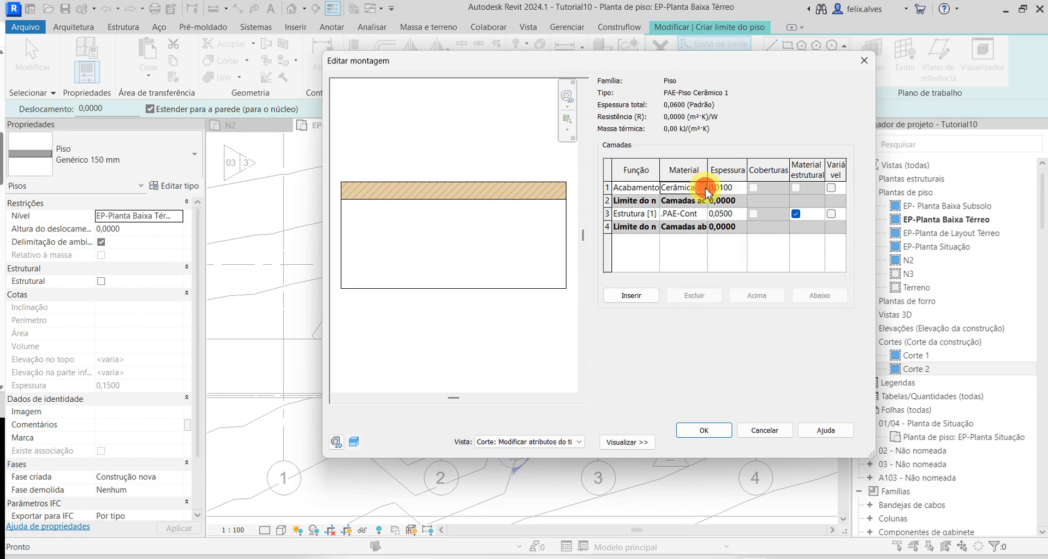
pyautogui.click(702, 187)
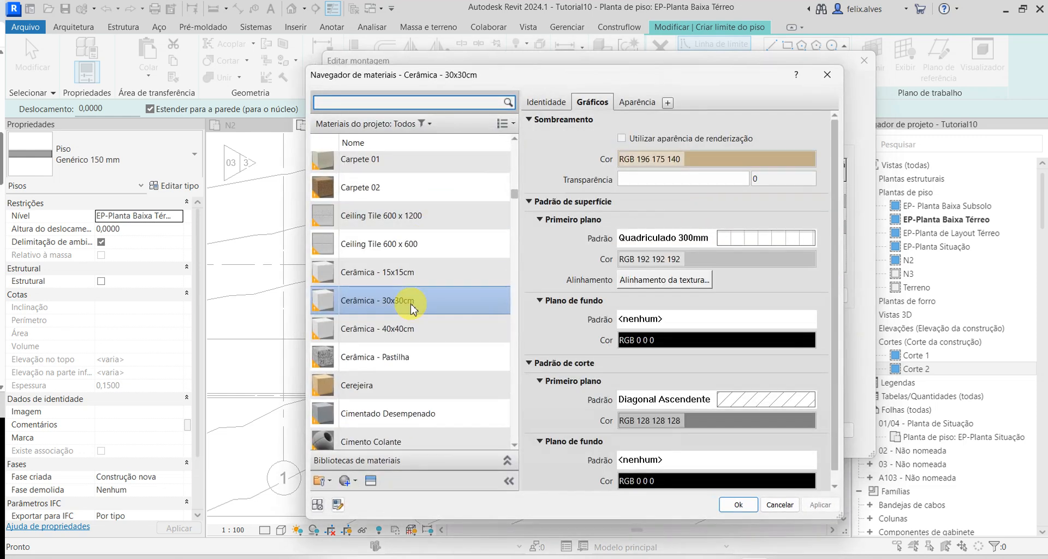
pyautogui.rightClick(410, 305)
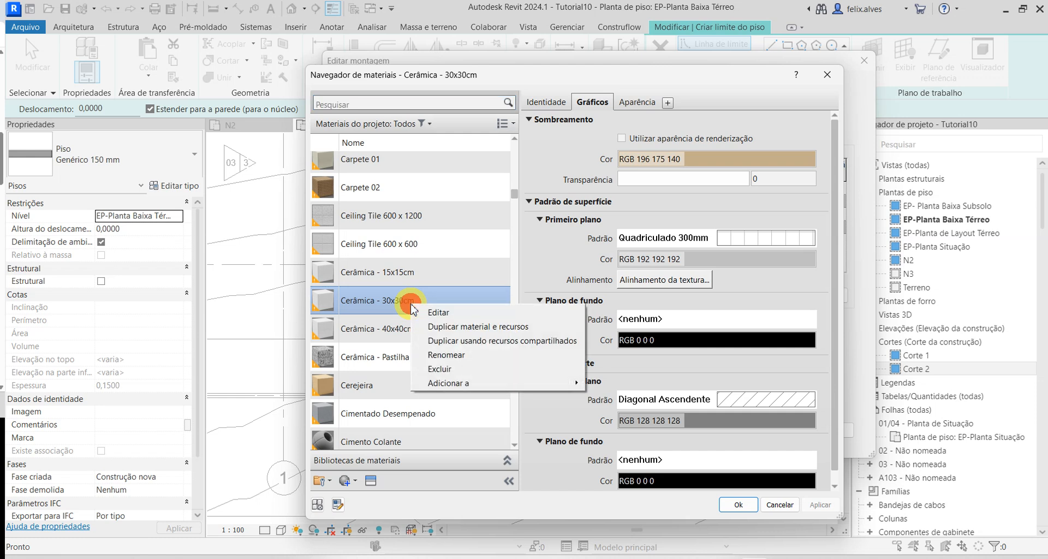
pyautogui.click(498, 327)
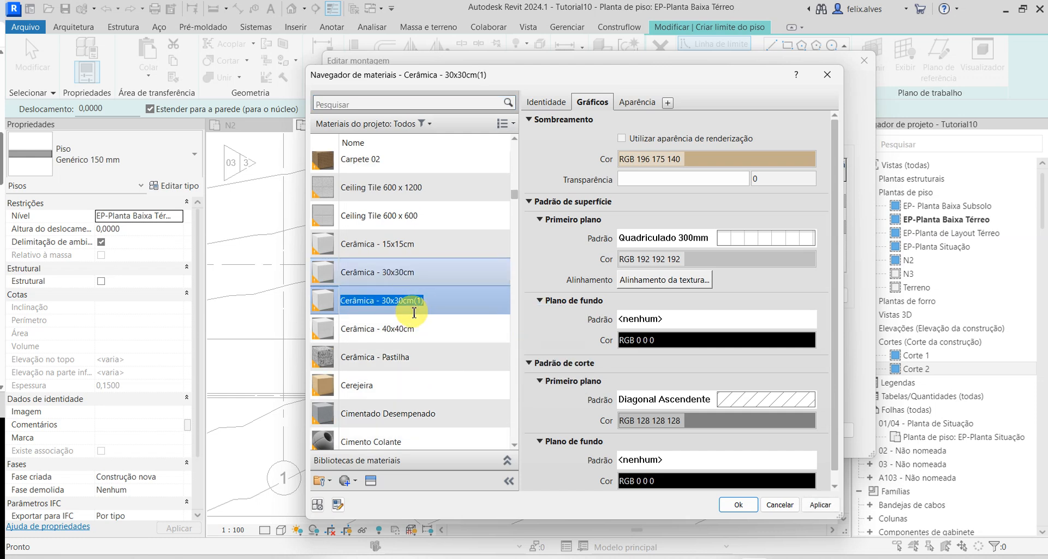
pyautogui.press('Home')
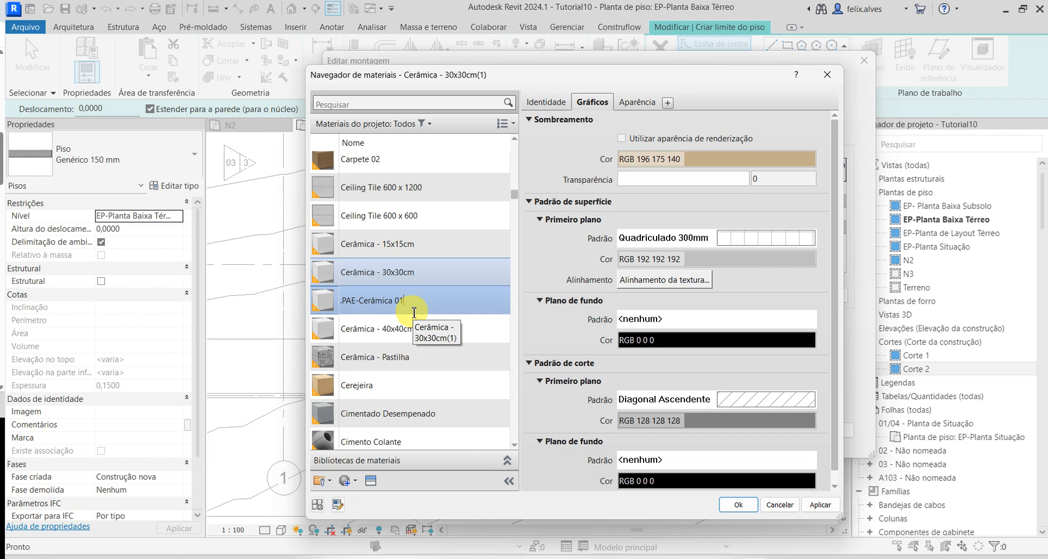
# - Give the .PAE-Cerâmica 01 material a white shading colour (RGB 255 255 255) and no surface foreground pattern
pyautogui.click(715, 159)
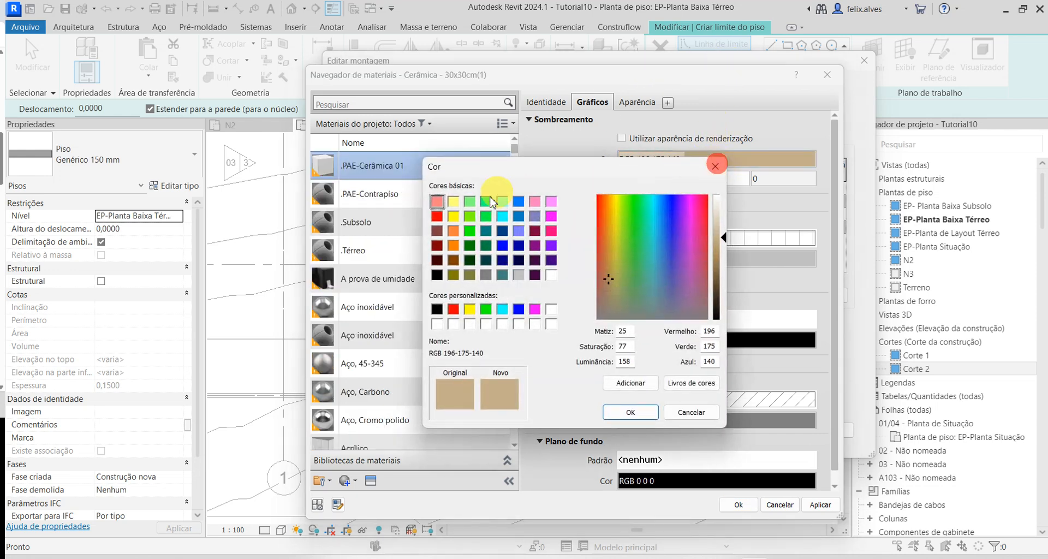
pyautogui.click(551, 309)
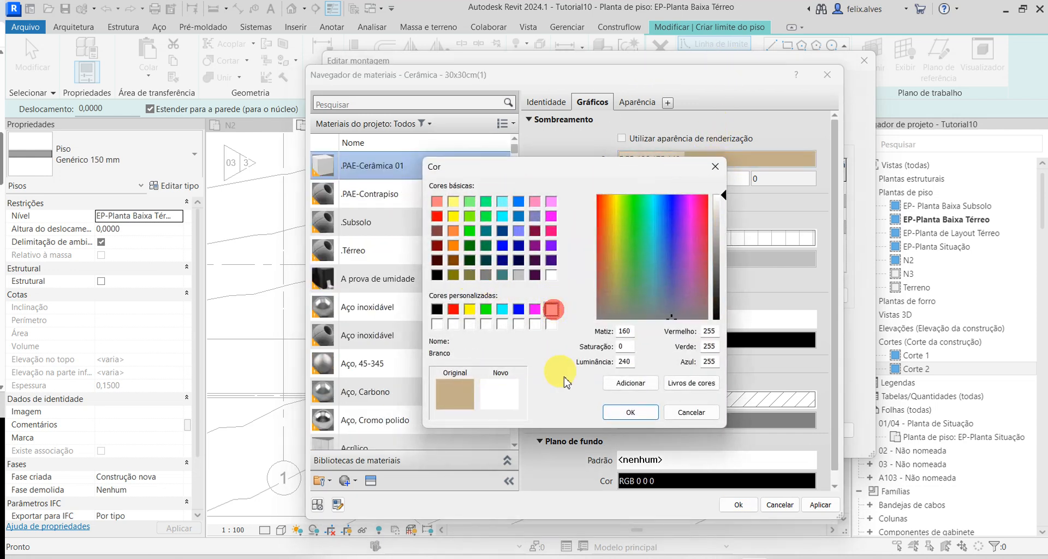
pyautogui.click(644, 414)
pyautogui.click(748, 239)
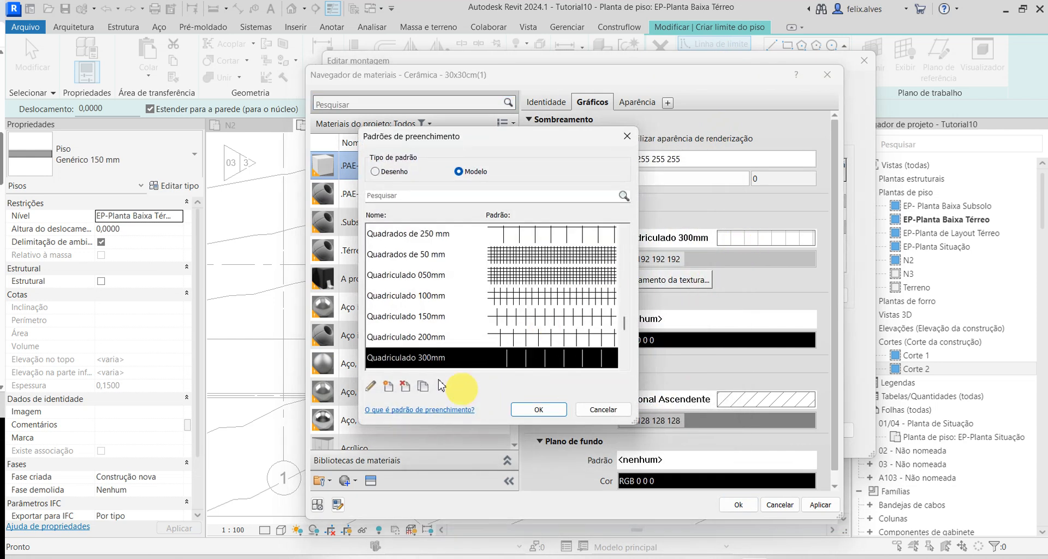
pyautogui.scroll(6, 617, 273)
pyautogui.moveTo(624, 277); pyautogui.dragTo(623, 237)
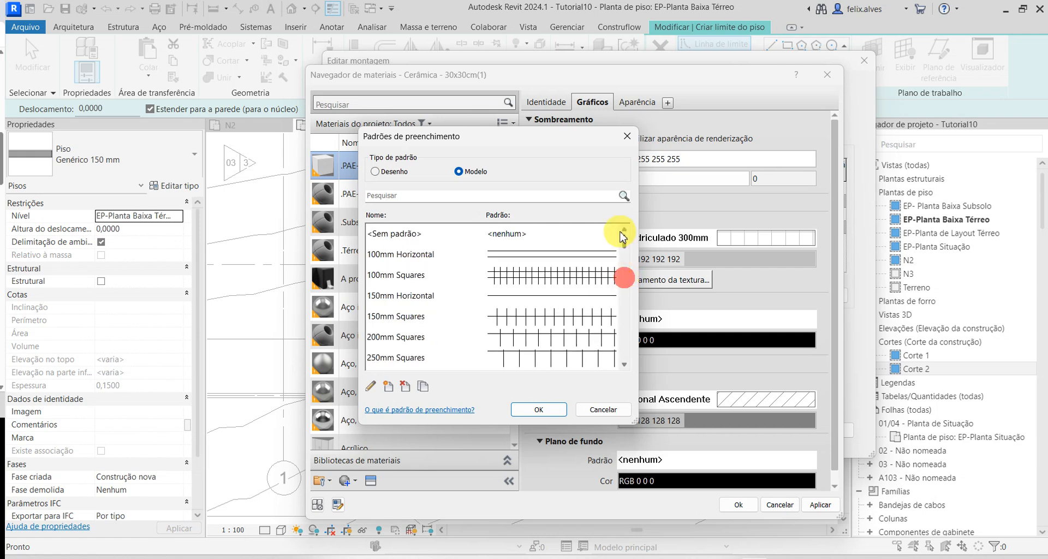
pyautogui.click(483, 236)
pyautogui.click(534, 413)
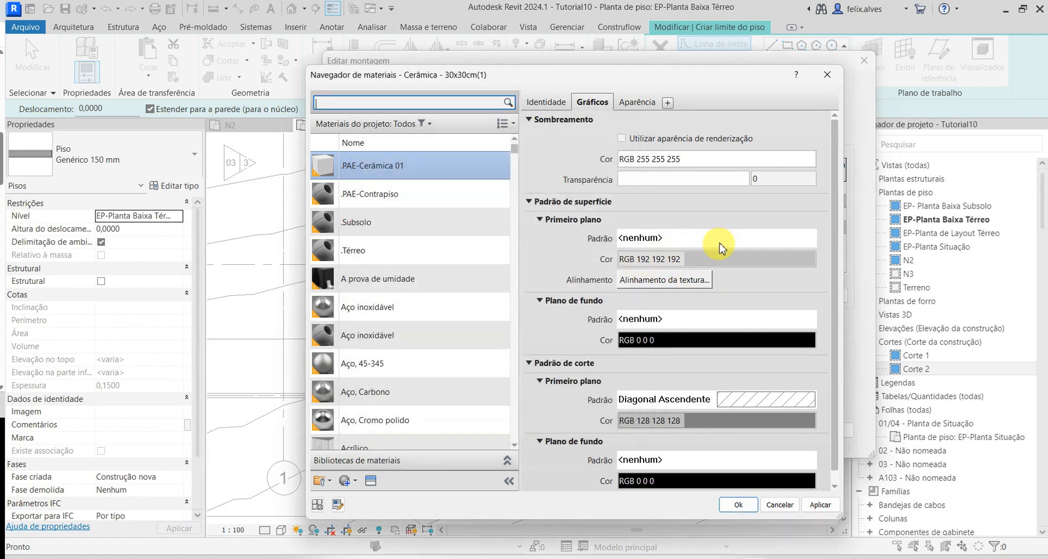
# - Remove the cut foreground pattern from .PAE-Cerâmica 01, assign the material to the finish layer, and accept the floor assembly and type settings
pyautogui.click(767, 407)
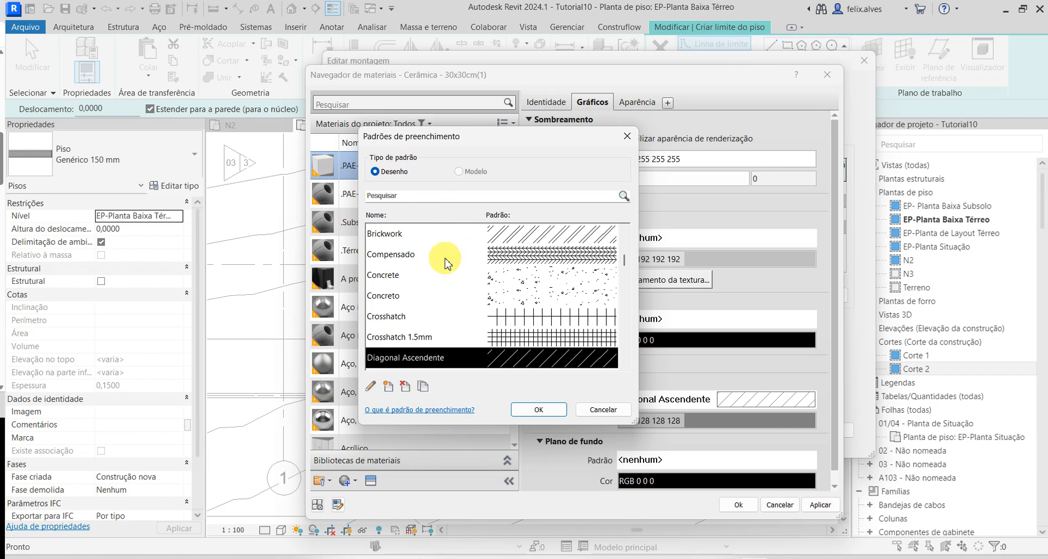
pyautogui.scroll(5, 464, 273)
pyautogui.click(540, 233)
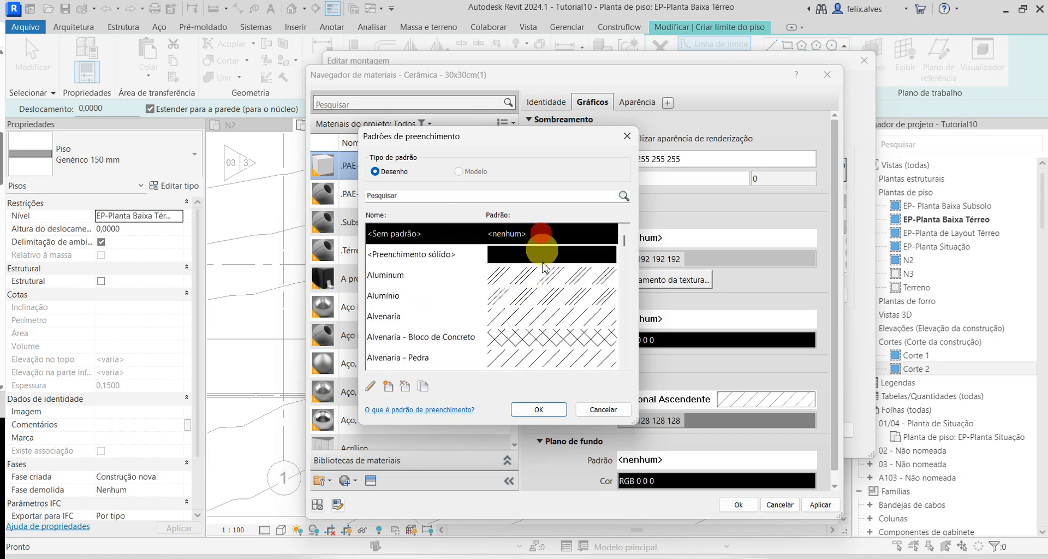
pyautogui.click(525, 411)
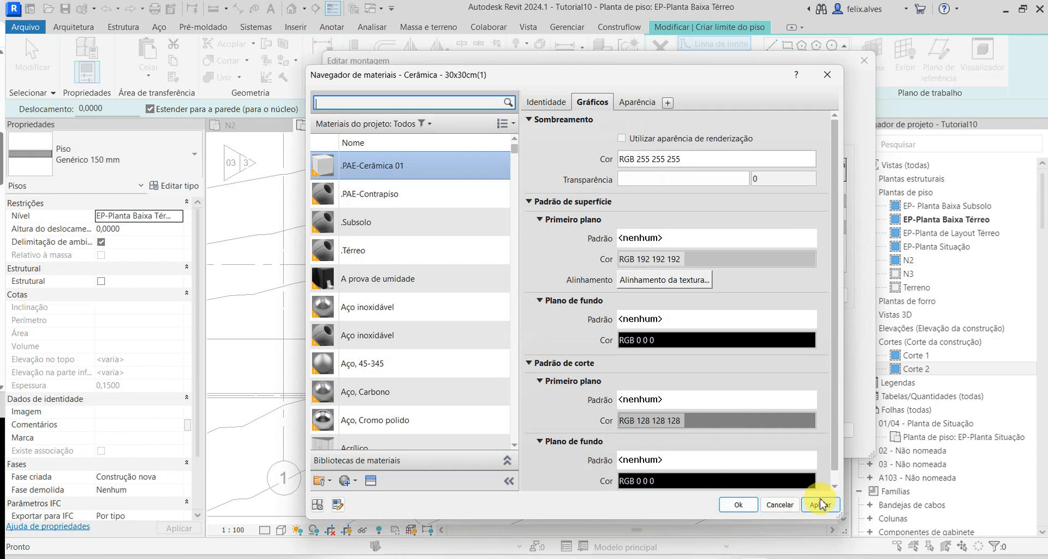
pyautogui.click(739, 503)
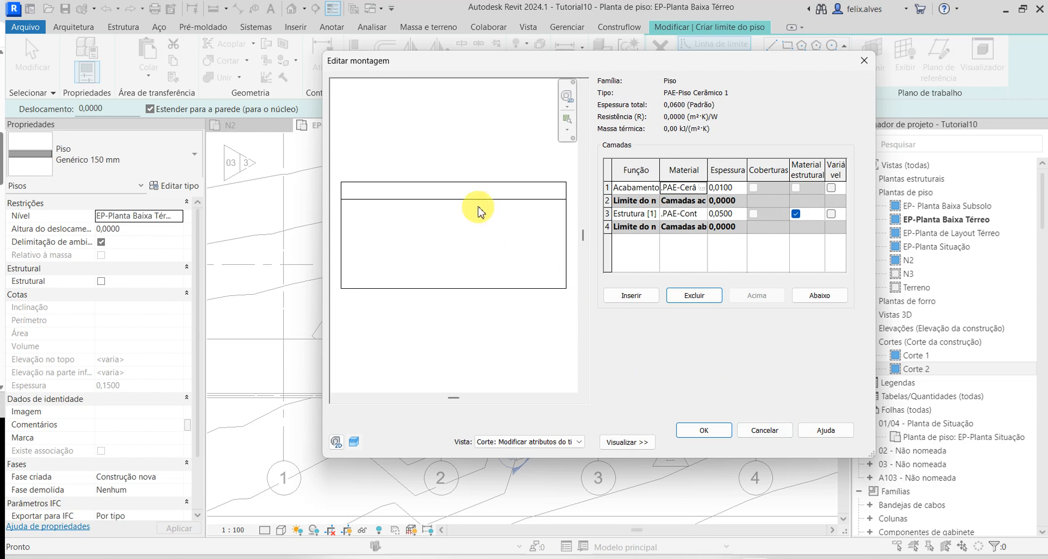
pyautogui.click(708, 431)
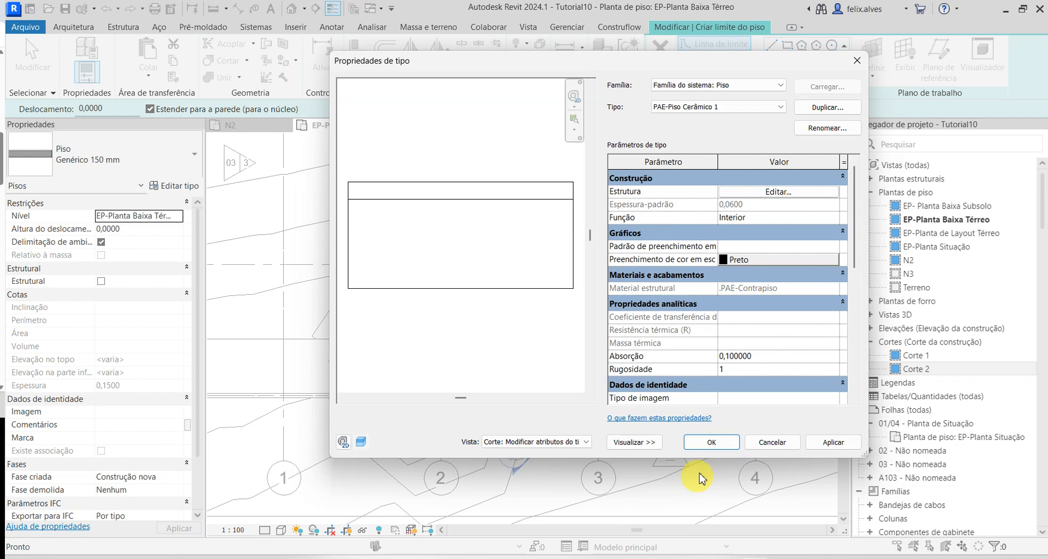
pyautogui.click(693, 449)
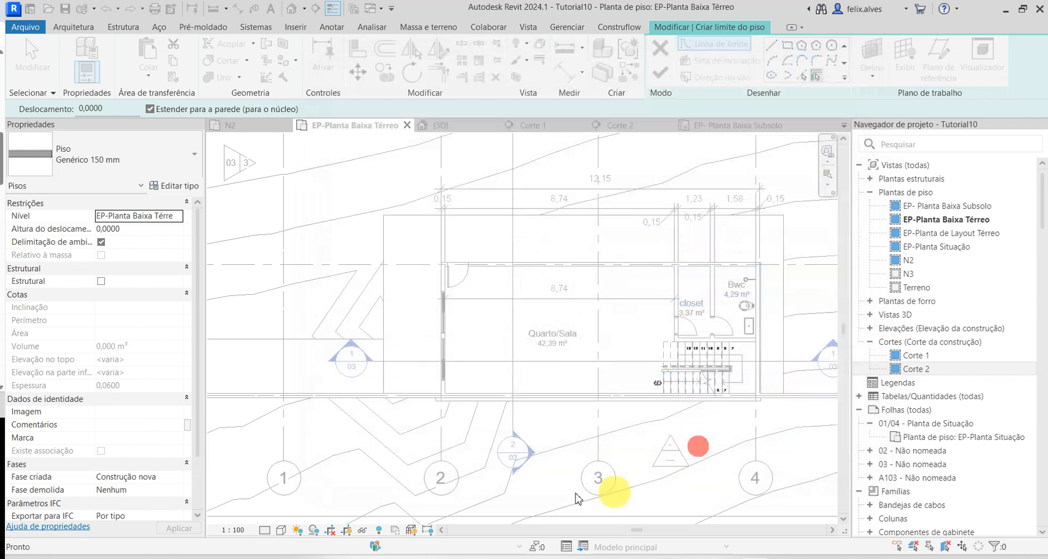
# - Sketch a rectangular floor boundary from the Quarto/Sala inner corner by the entrance door to the start of the stair at the opposite wall
pyautogui.click(786, 46)
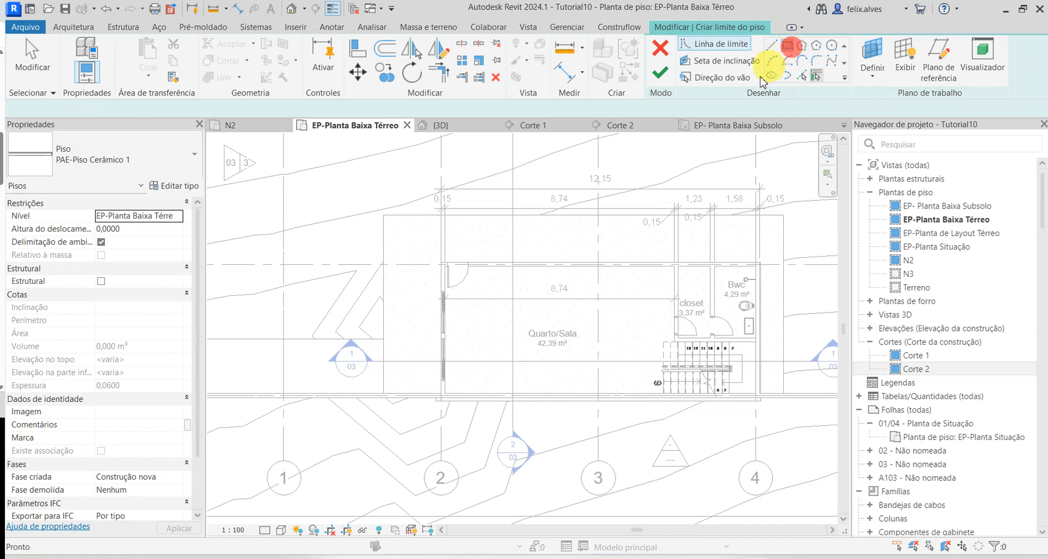
pyautogui.scroll(4, 450, 269)
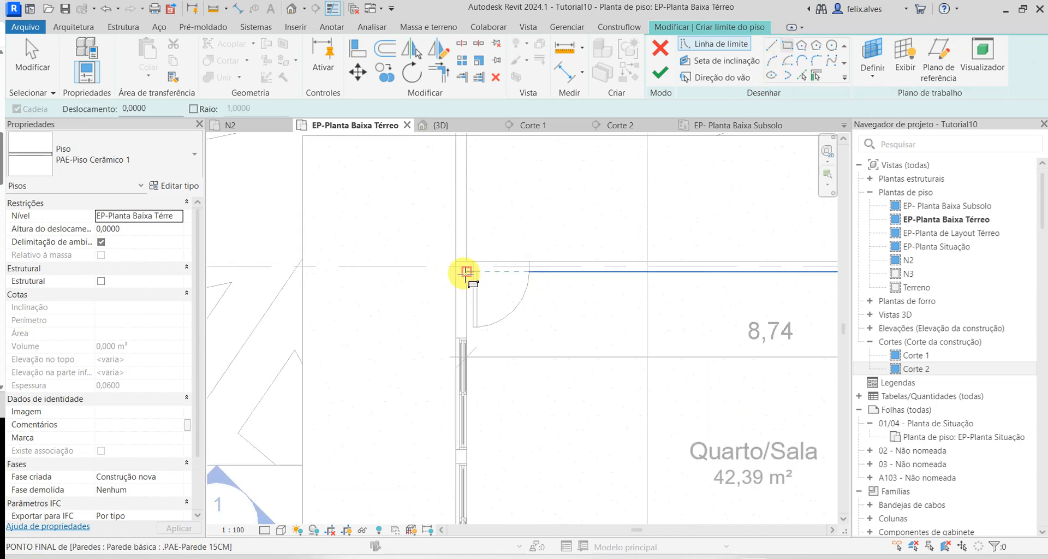
pyautogui.click(466, 272)
pyautogui.scroll(-2, 538, 412)
pyautogui.moveTo(679, 421); pyautogui.dragTo(393, 136, button='middle')
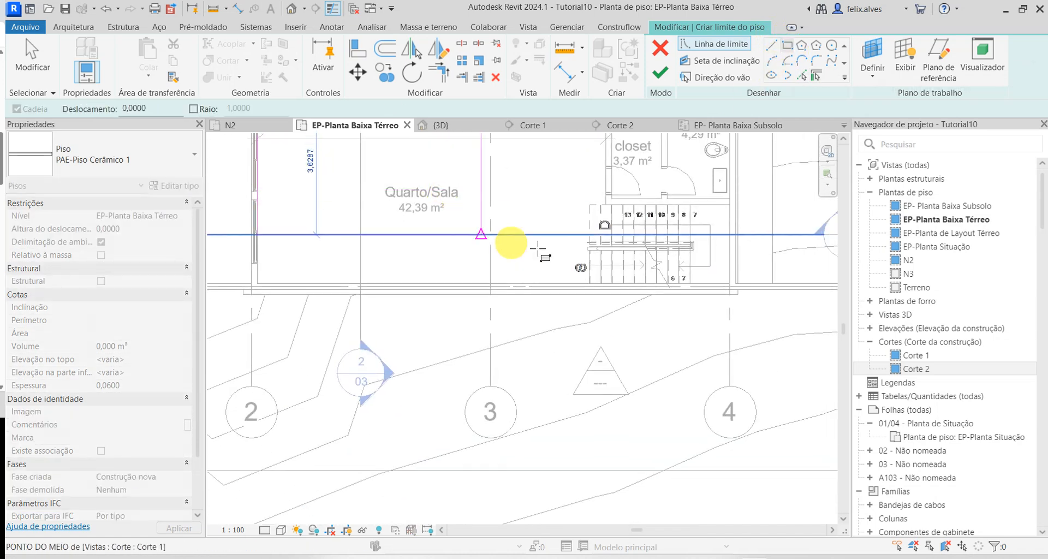
pyautogui.scroll(4, 632, 328)
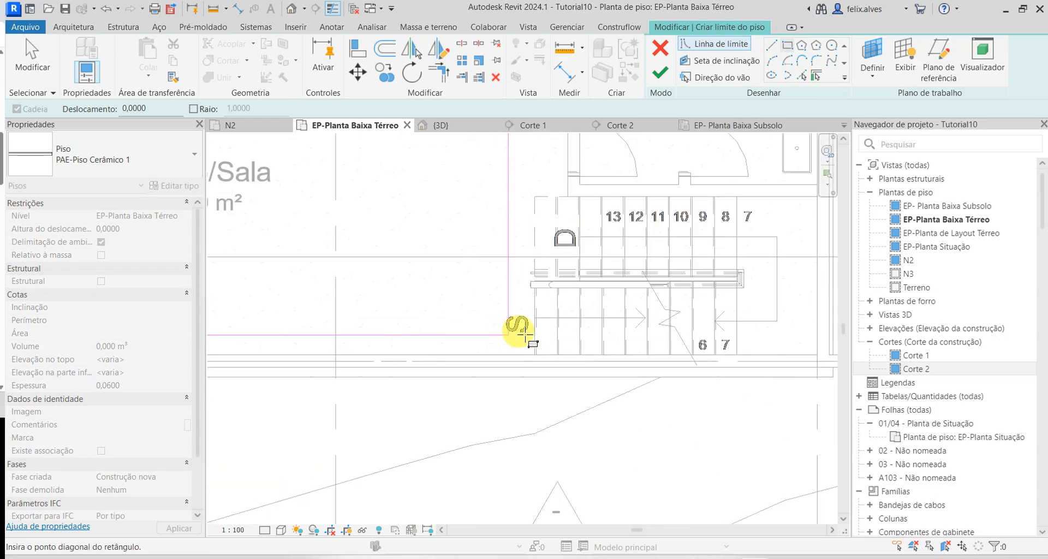
pyautogui.scroll(2, 528, 336)
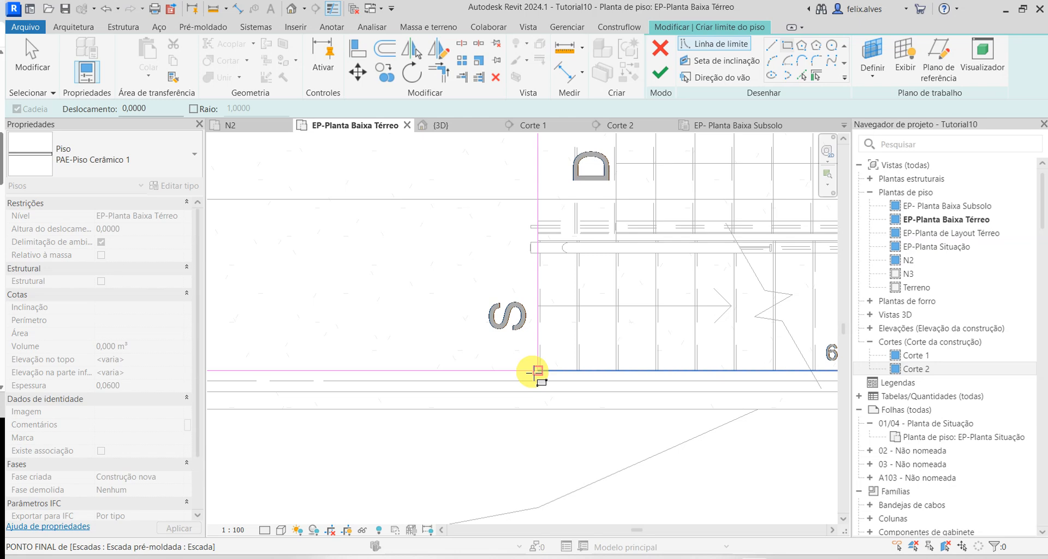
pyautogui.click(534, 372)
pyautogui.moveTo(556, 211); pyautogui.dragTo(560, 363, button='middle')
pyautogui.press('Escape')
pyautogui.press('Escape')
pyautogui.scroll(-3, 596, 323)
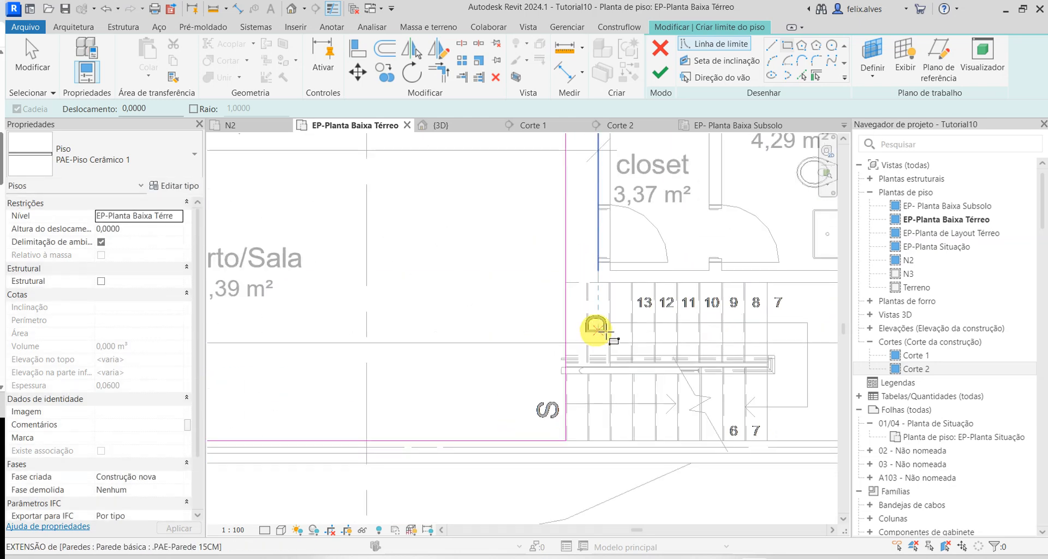
pyautogui.press('Escape')
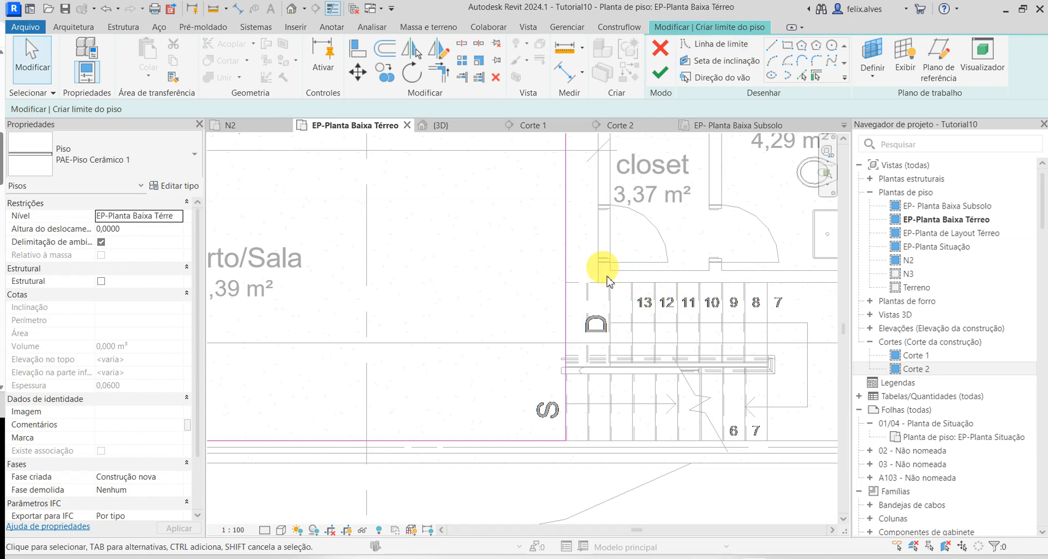
# - Draw boundary lines from the rectangle's stair-side edge 0,40 along the stair to the closet wall and up that wall to the upper wall
pyautogui.click(772, 46)
pyautogui.click(598, 282)
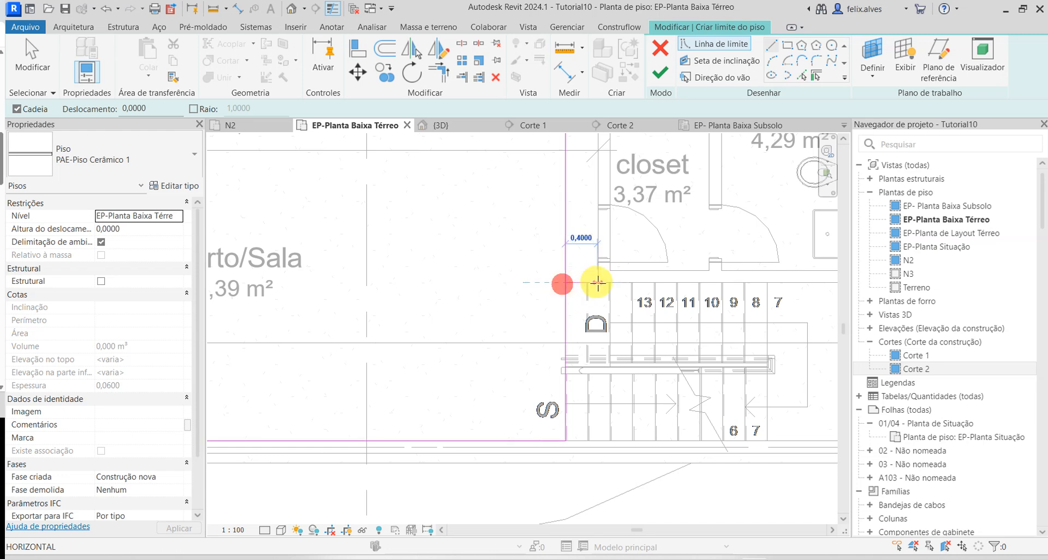
pyautogui.moveTo(594, 215); pyautogui.dragTo(627, 413, button='middle')
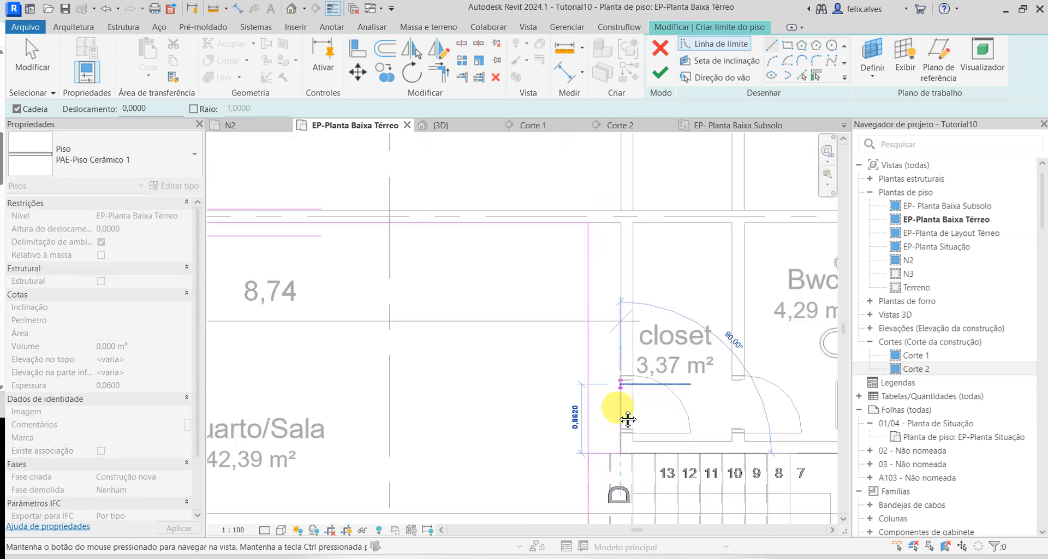
pyautogui.click(622, 247)
pyautogui.press('Escape')
pyautogui.press('Escape')
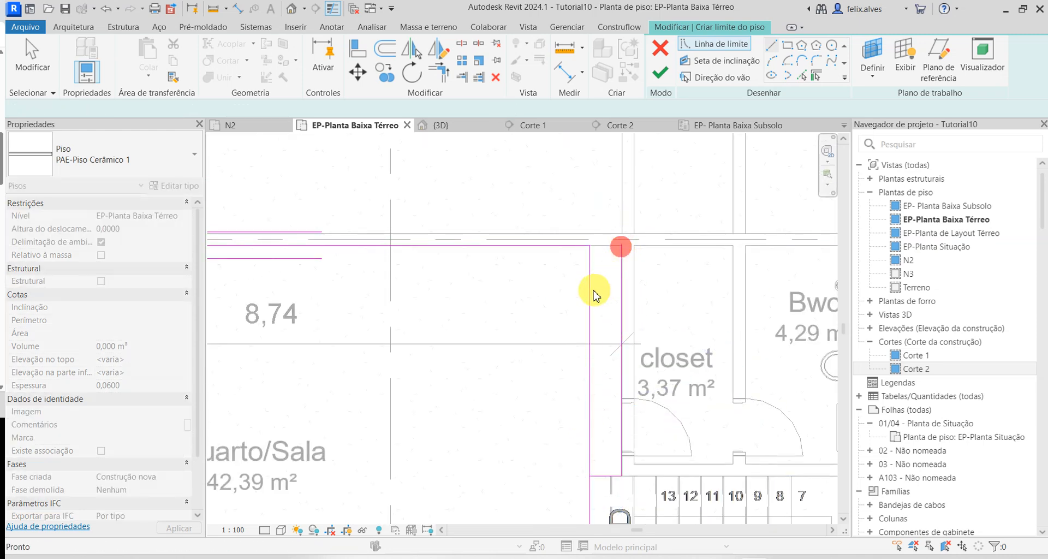
# - Delete the rectangle's stair-side edge and extend the upper boundary line to a corner with the closet wall line
pyautogui.click(590, 290)
pyautogui.press('Delete')
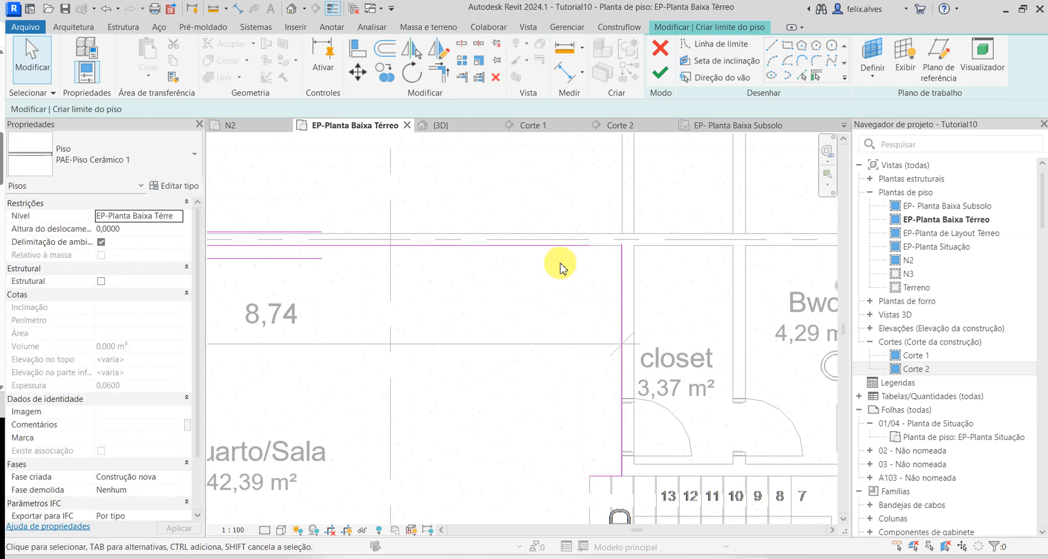
pyautogui.press('t')
pyautogui.press('r')
pyautogui.click(550, 245)
pyautogui.click(620, 292)
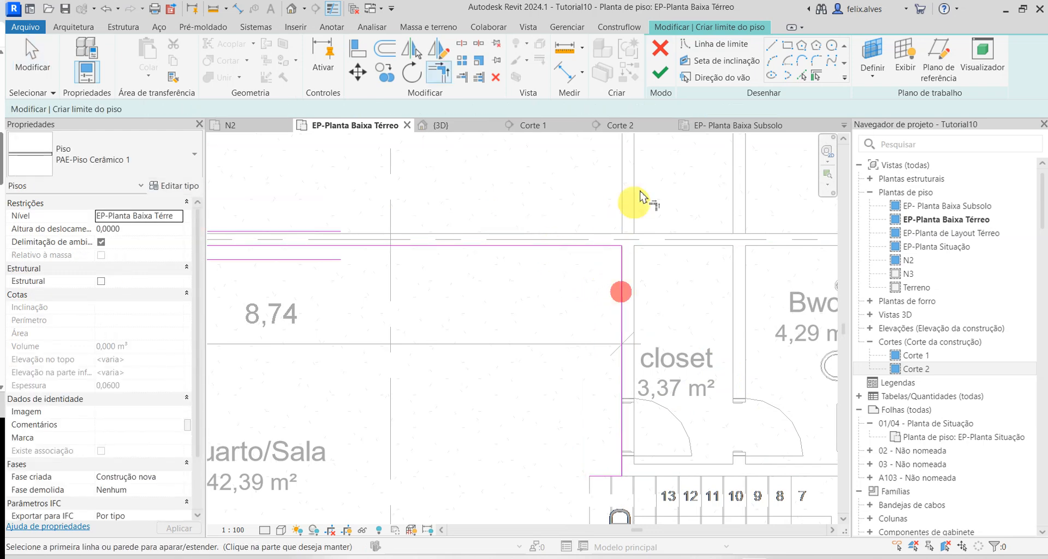
# - Try to finish the floor boundary sketch
pyautogui.click(664, 74)
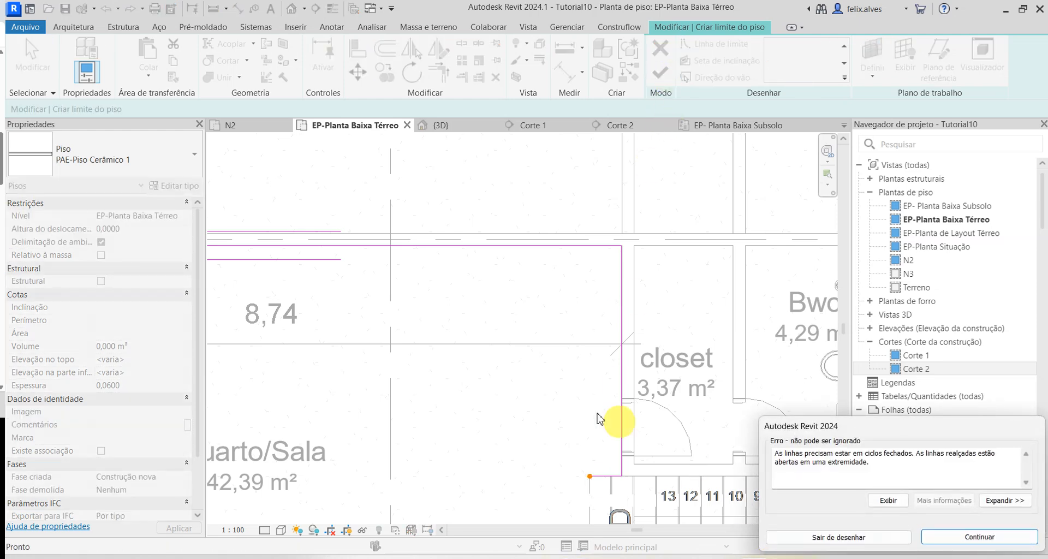
pyautogui.scroll(-2, 568, 417)
pyautogui.moveTo(568, 420); pyautogui.dragTo(513, 252, button='middle')
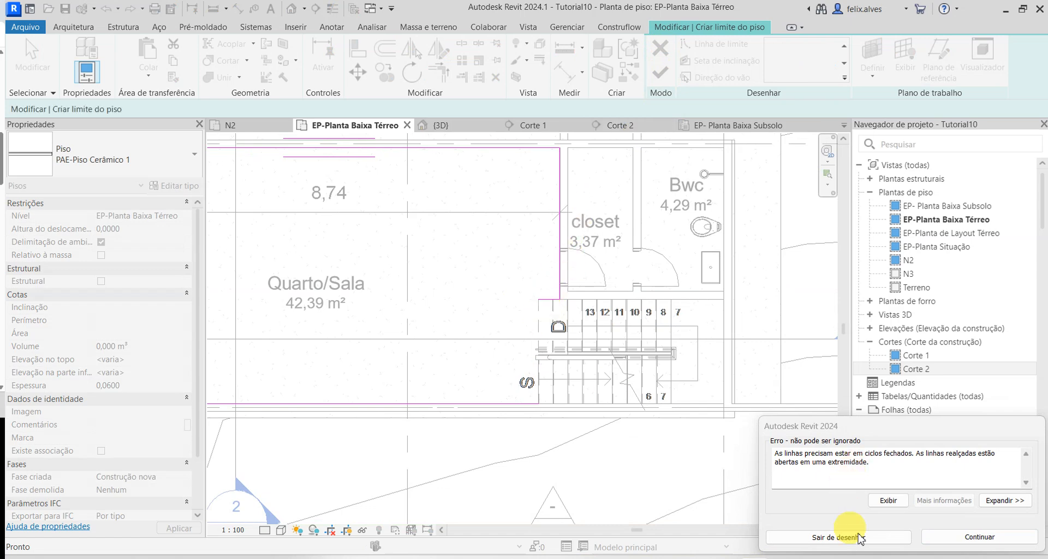
pyautogui.click(966, 538)
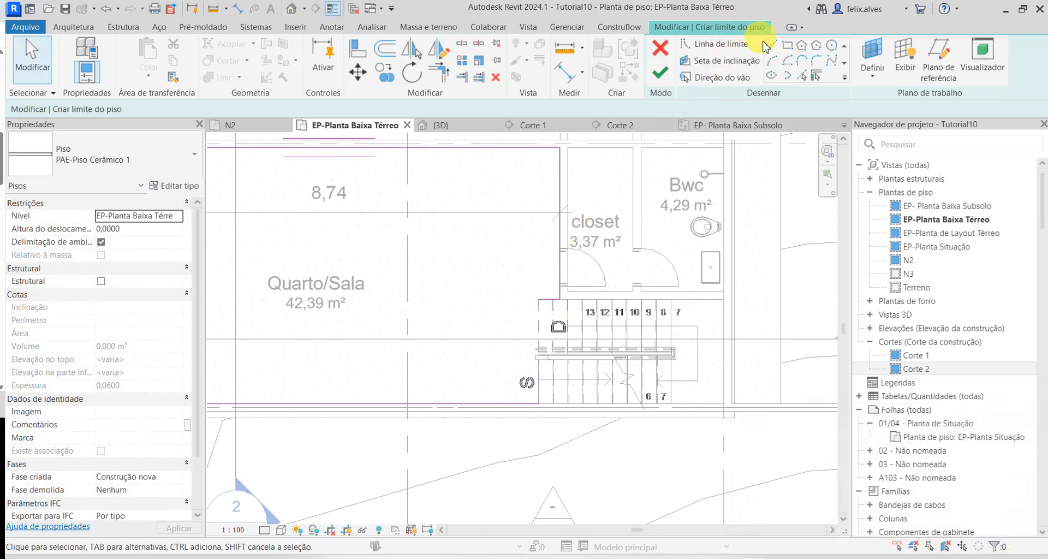
# - Pick the stair's starting edge as a boundary line and extend it to a corner with the lower boundary line, closing the loop
pyautogui.click(802, 78)
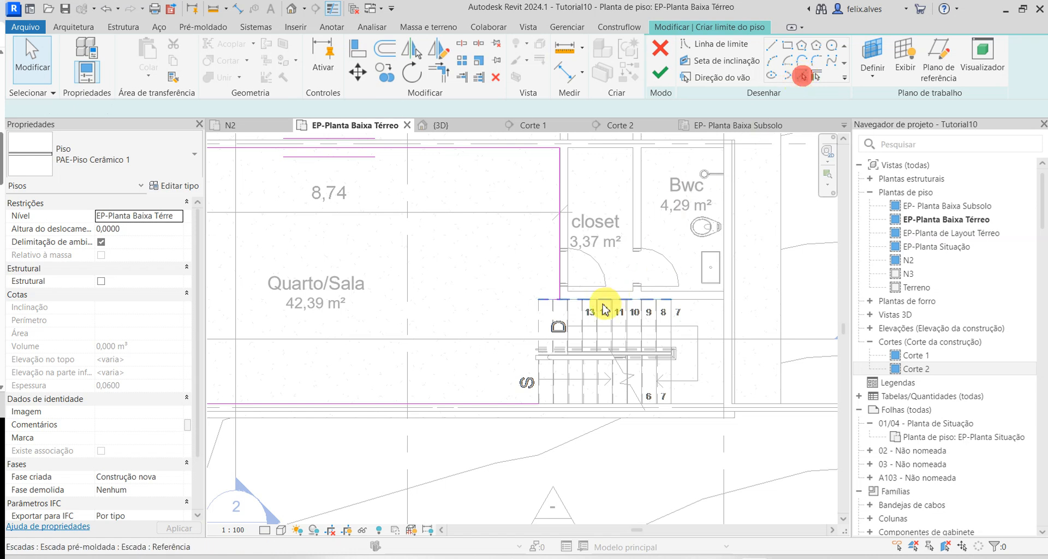
pyautogui.click(540, 319)
pyautogui.press('Escape')
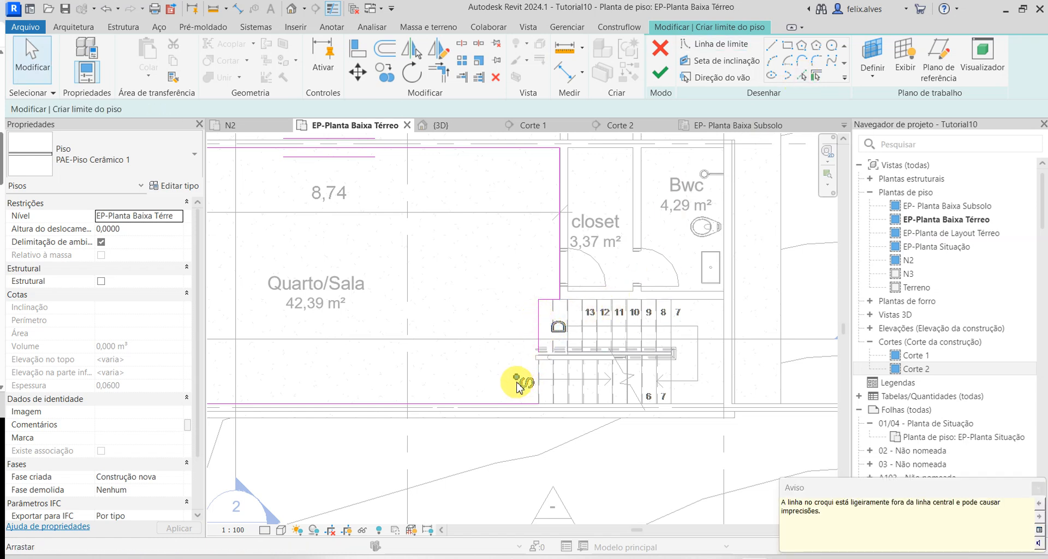
pyautogui.press('t')
pyautogui.press('r')
pyautogui.click(527, 401)
pyautogui.click(541, 332)
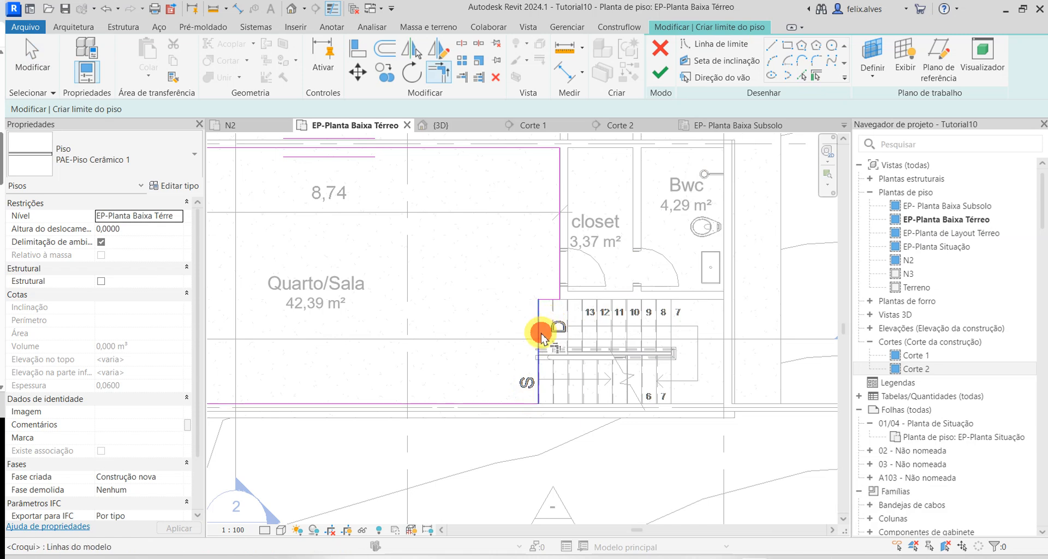
# - Finish the ceramic floor's boundary sketch and check the floor where it meets the outer wall in section Corte 1
pyautogui.click(662, 74)
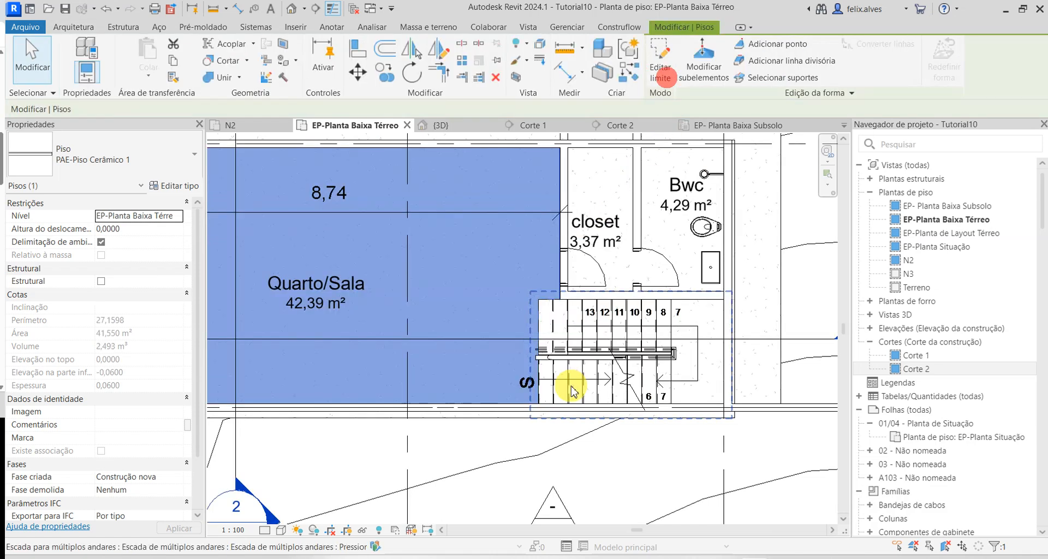
pyautogui.press('Escape')
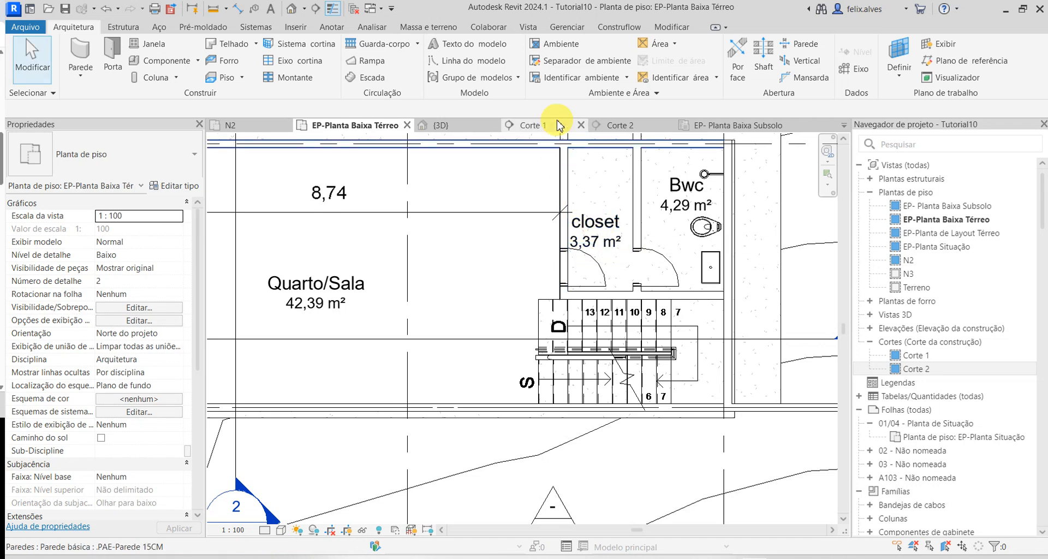
pyautogui.click(542, 126)
pyautogui.scroll(5, 362, 460)
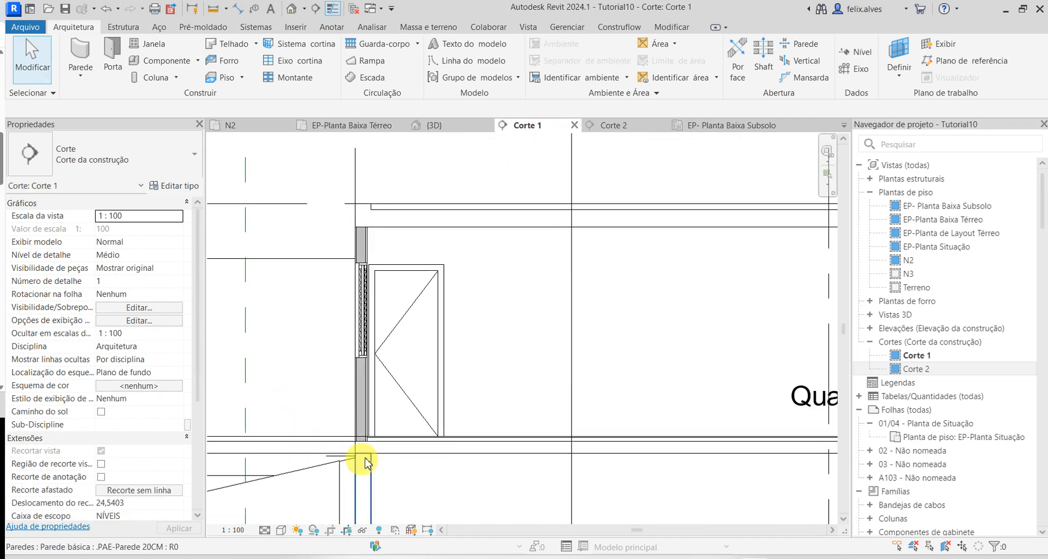
pyautogui.scroll(3, 408, 461)
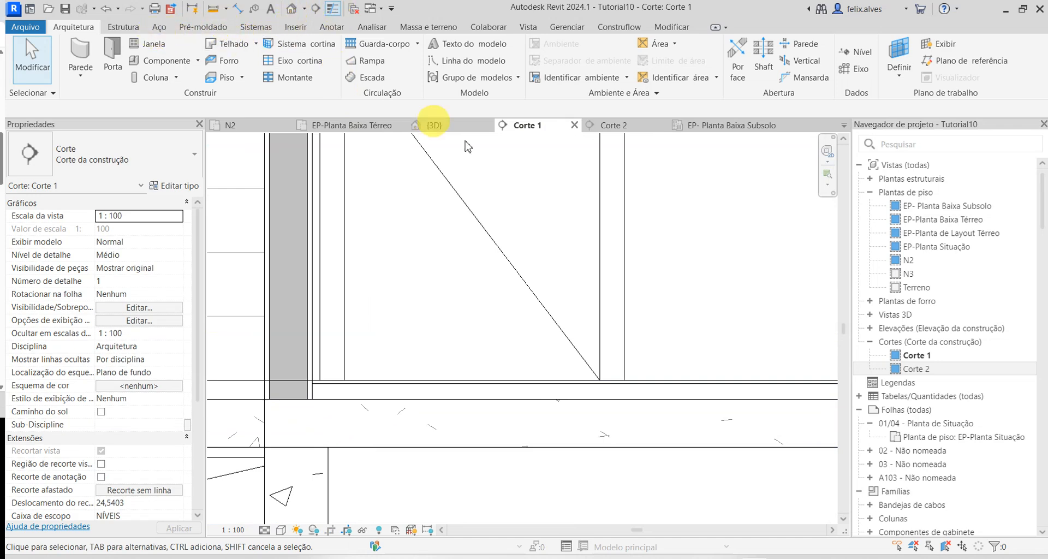
# - Turn off thin lines to show real line weights and bring the whole ground floor of section Corte 1 into view
pyautogui.click(332, 9)
pyautogui.scroll(-4, 451, 415)
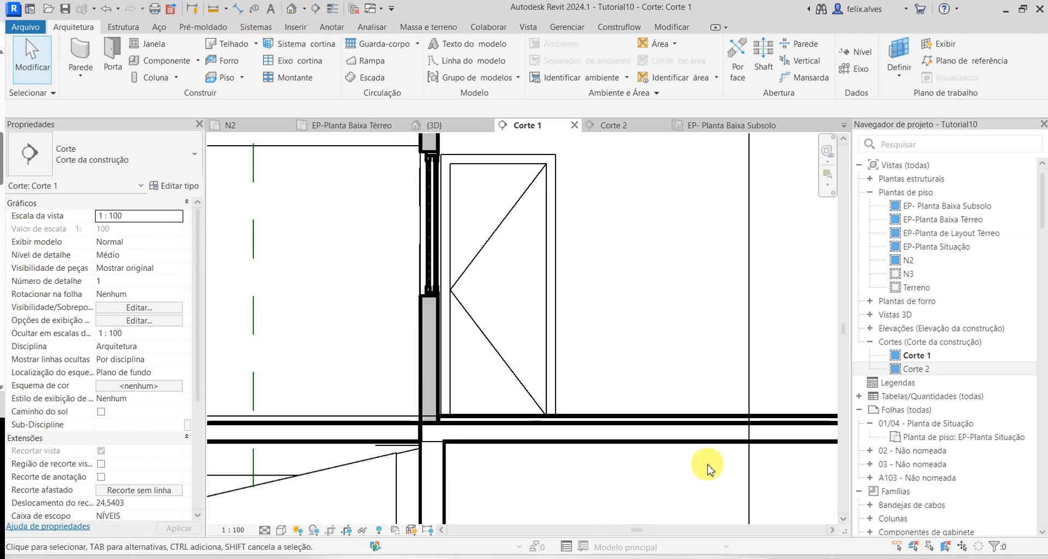
pyautogui.scroll(-1, 710, 469)
pyautogui.moveTo(709, 469); pyautogui.dragTo(331, 380, button='middle')
pyautogui.scroll(-3, 330, 379)
pyautogui.scroll(-2, 464, 388)
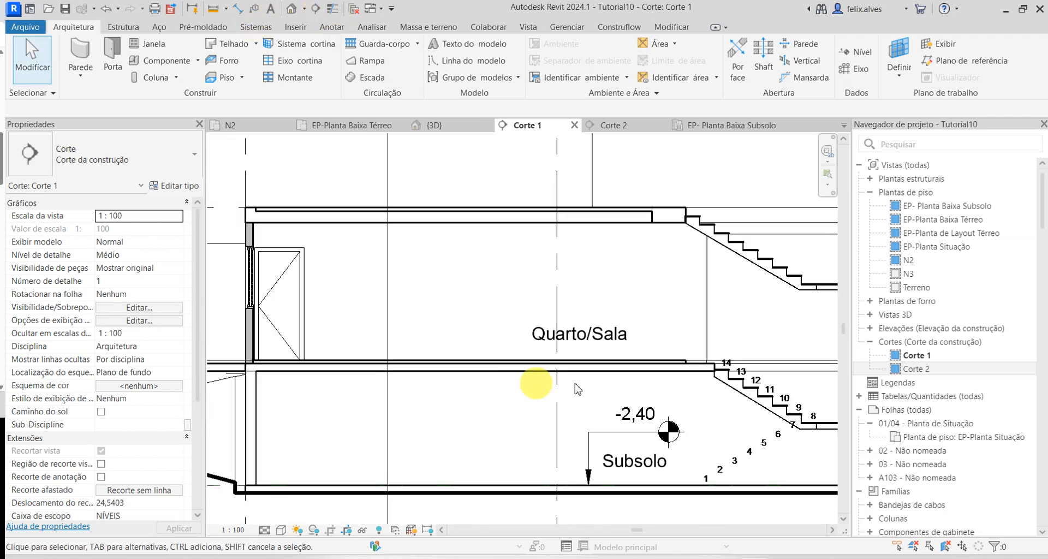
# - Examine in section Corte 1 where the ceramic floor and the foundation slab end at the top of the basement stair
pyautogui.scroll(6, 576, 388)
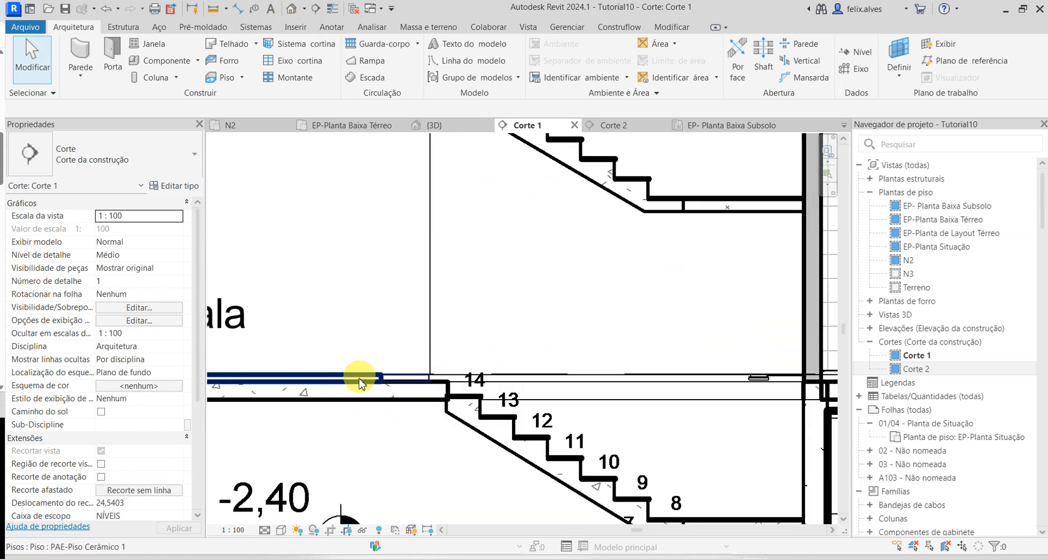
pyautogui.scroll(4, 428, 370)
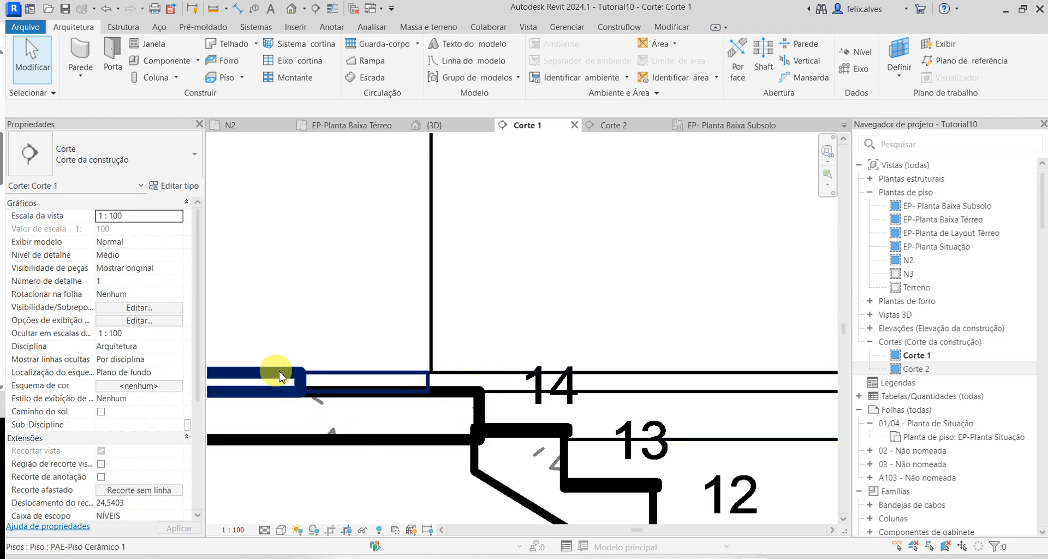
pyautogui.click(306, 378)
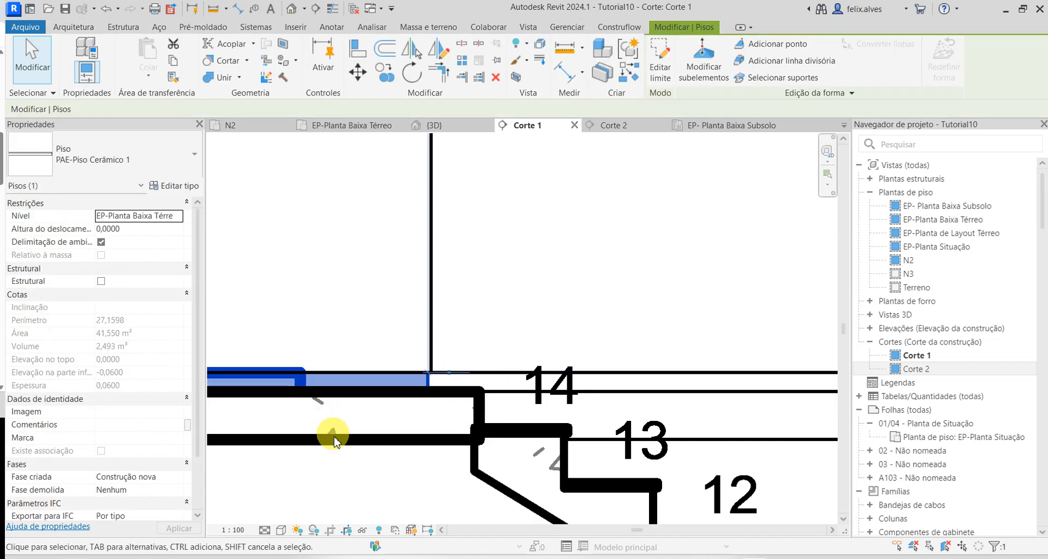
pyautogui.click(327, 433)
pyautogui.click(306, 377)
pyautogui.click(358, 404)
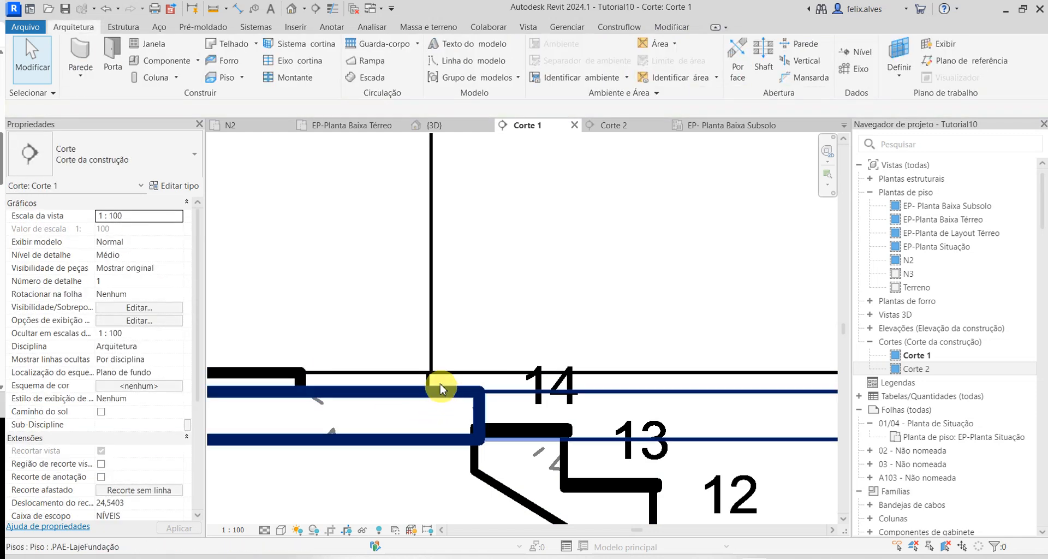
pyautogui.scroll(-3, 430, 349)
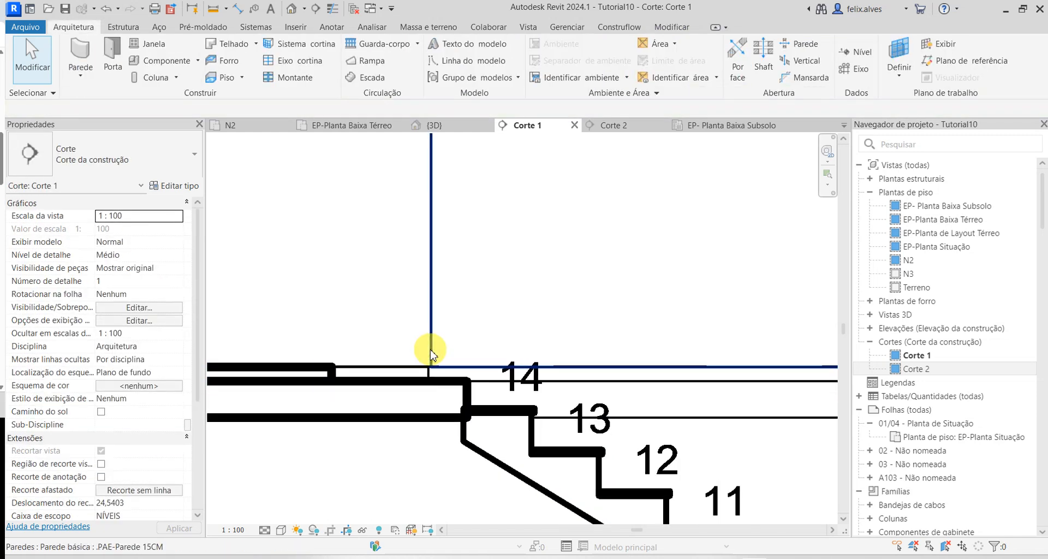
# - Pull the 3D view's section box face inward so it cuts lengthwise through the house at the stair
pyautogui.click(436, 124)
pyautogui.scroll(-3, 561, 327)
pyautogui.keyDown('shift'); pyautogui.moveTo(633, 332); pyautogui.dragTo(441, 330, button='middle'); pyautogui.keyUp('shift')
pyautogui.scroll(-6, 469, 344)
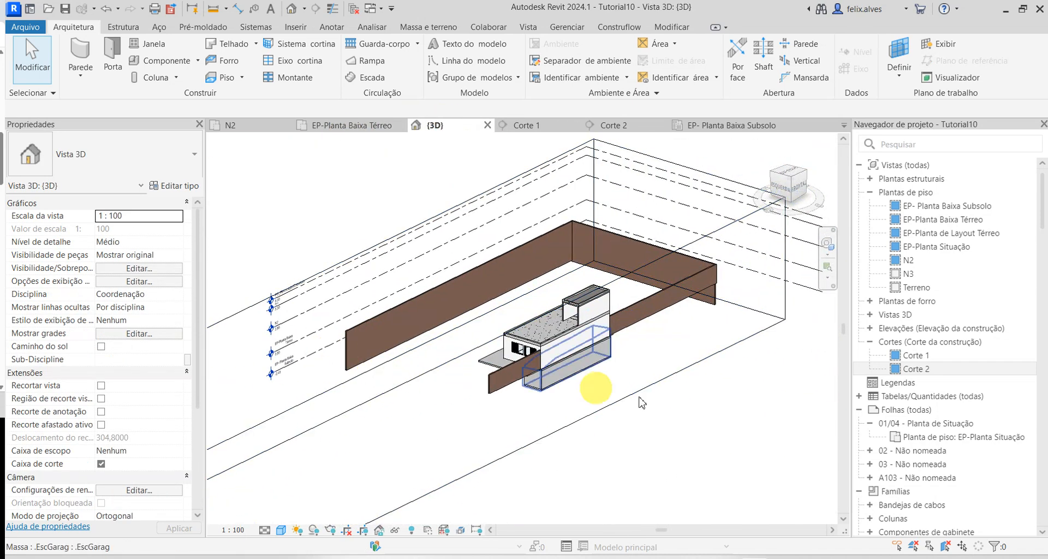
pyautogui.click(653, 385)
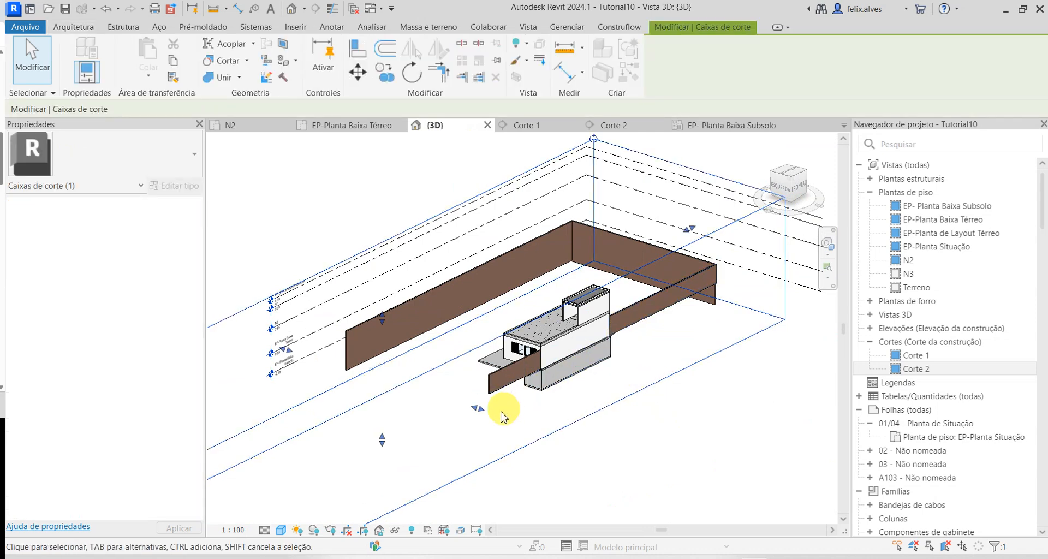
pyautogui.moveTo(477, 408); pyautogui.dragTo(445, 393)
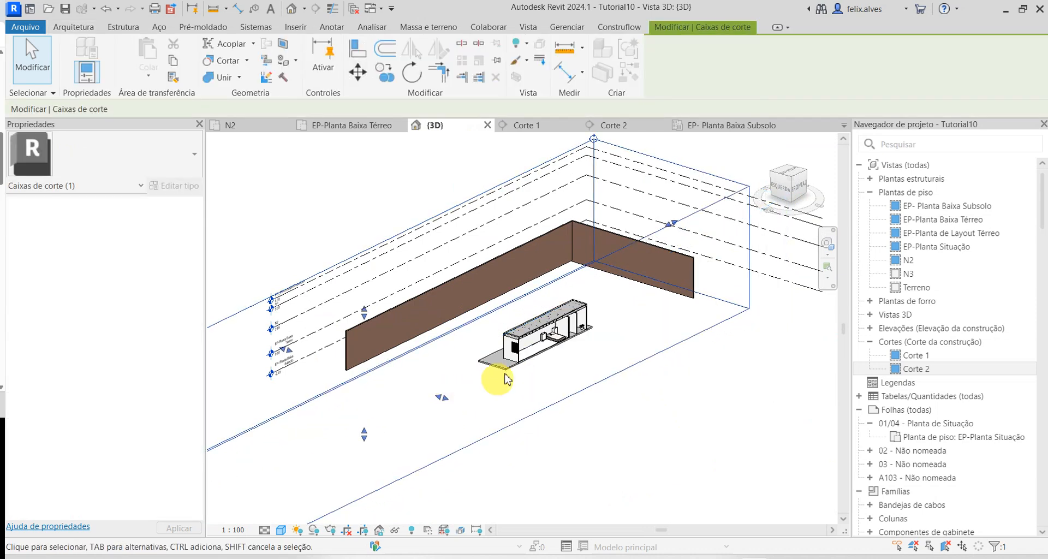
pyautogui.scroll(4, 510, 385)
pyautogui.moveTo(337, 440); pyautogui.dragTo(358, 448)
pyautogui.scroll(6, 658, 316)
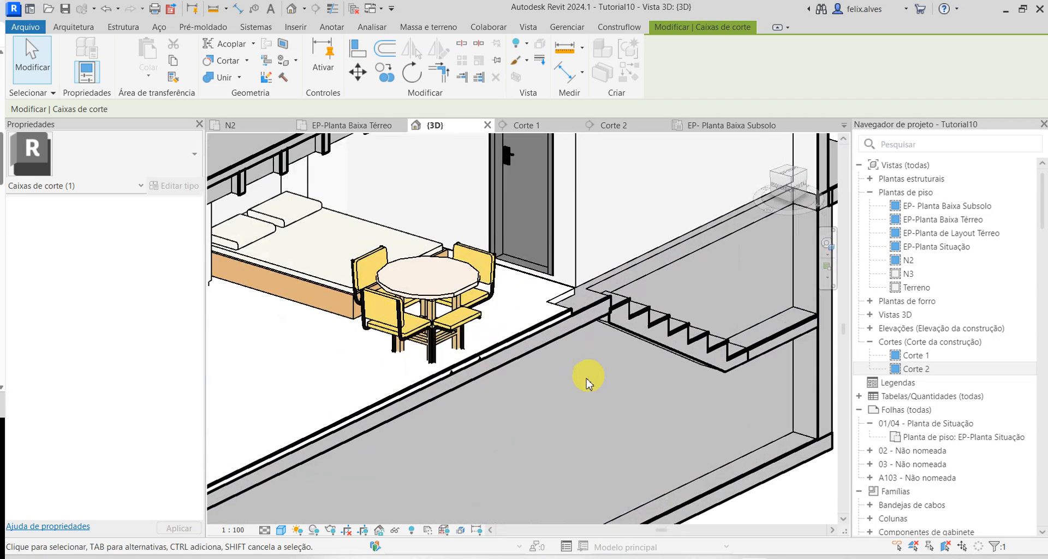
pyautogui.press('Escape')
# - Open the boundary of the PAE-Piso Cerâmico 1 floor for editing and show it in the EP-Planta Baixa Térreo plan
pyautogui.scroll(3, 583, 277)
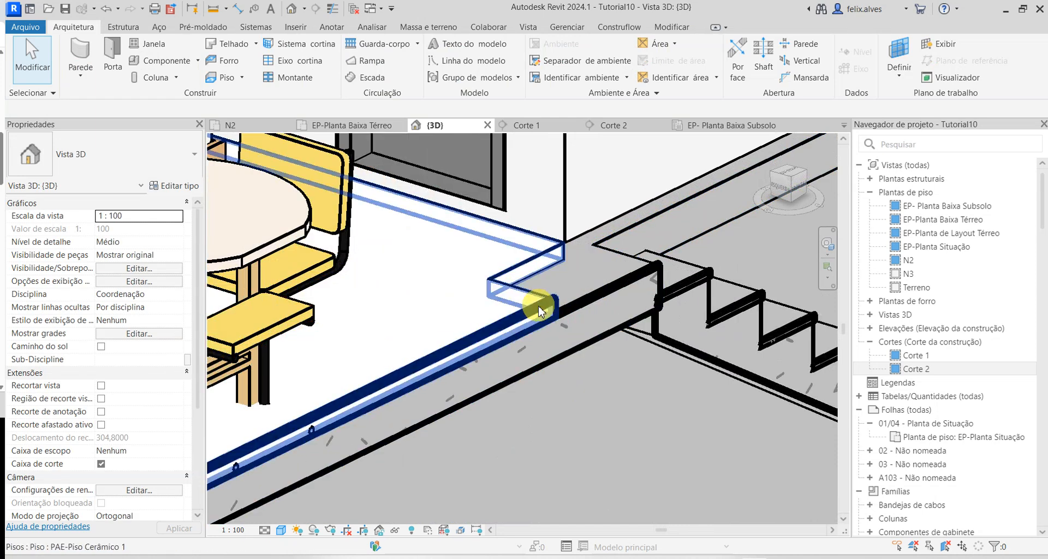
pyautogui.click(530, 296)
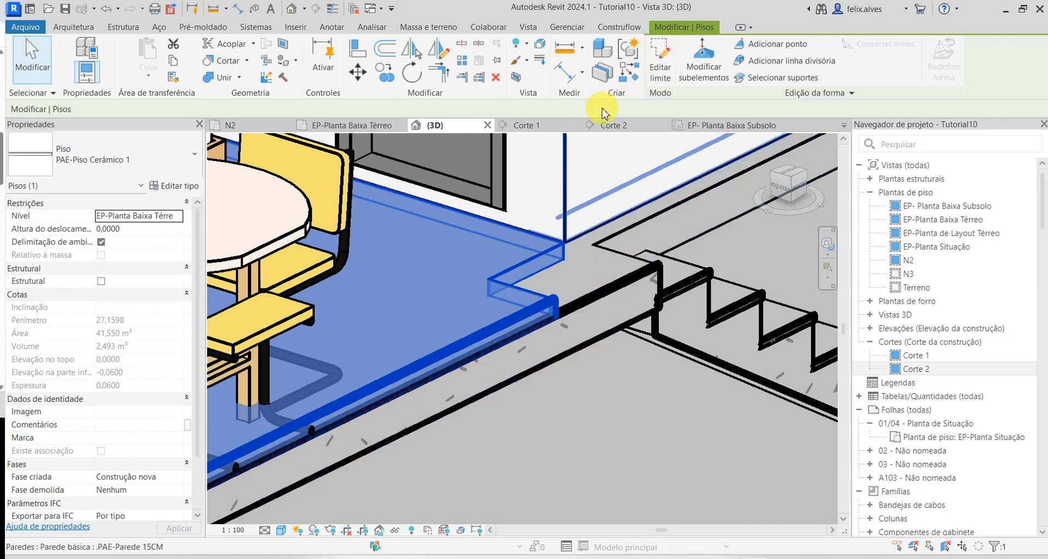
pyautogui.click(659, 68)
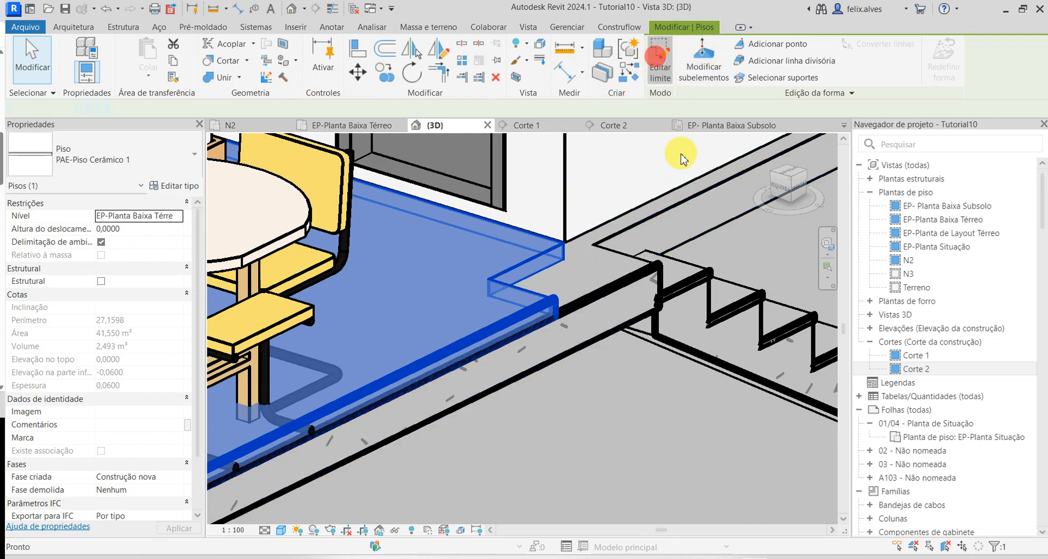
pyautogui.click(716, 126)
pyautogui.scroll(3, 491, 332)
pyautogui.scroll(-2, 533, 382)
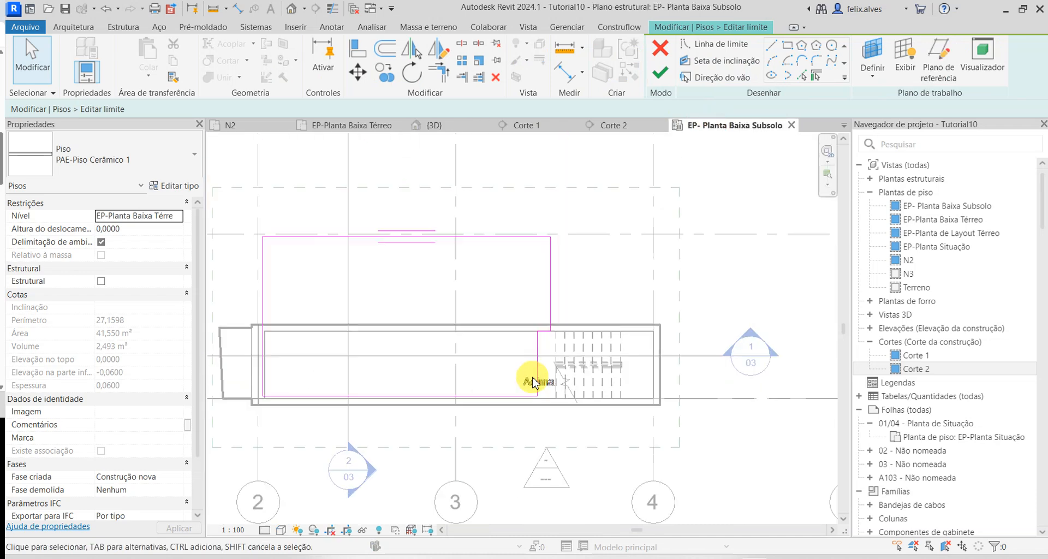
pyautogui.click(377, 125)
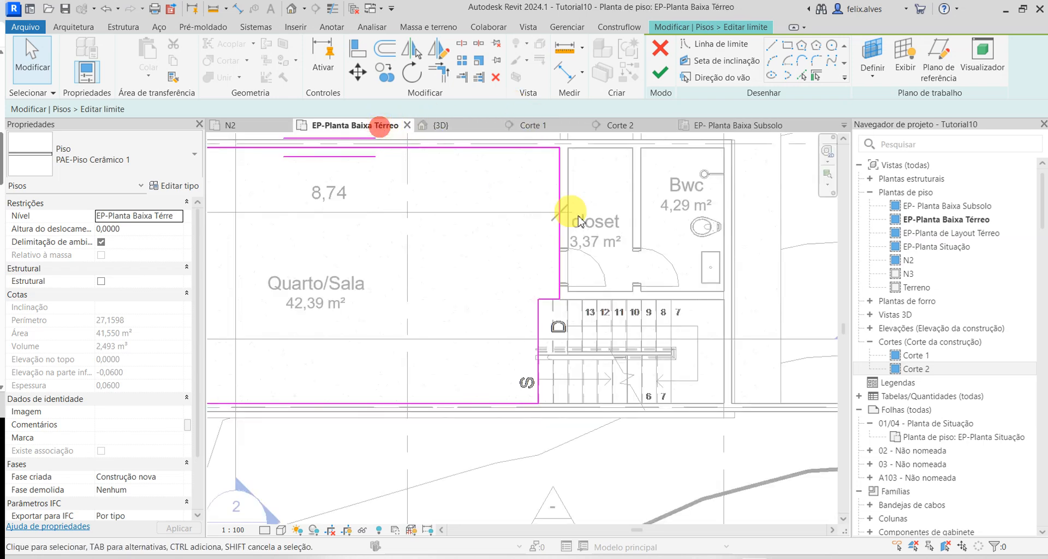
pyautogui.scroll(3, 567, 328)
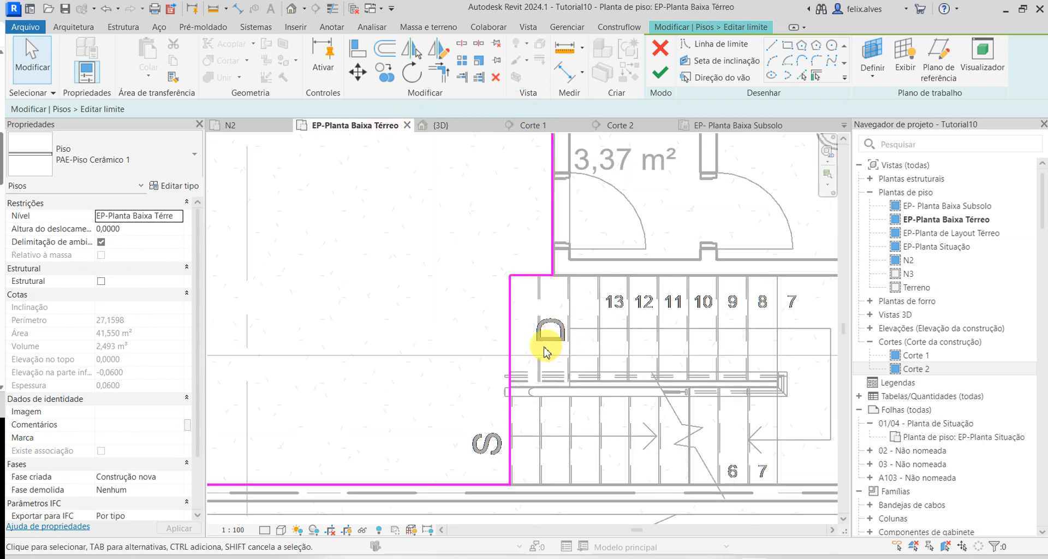
pyautogui.press('a')
pyautogui.press('l')
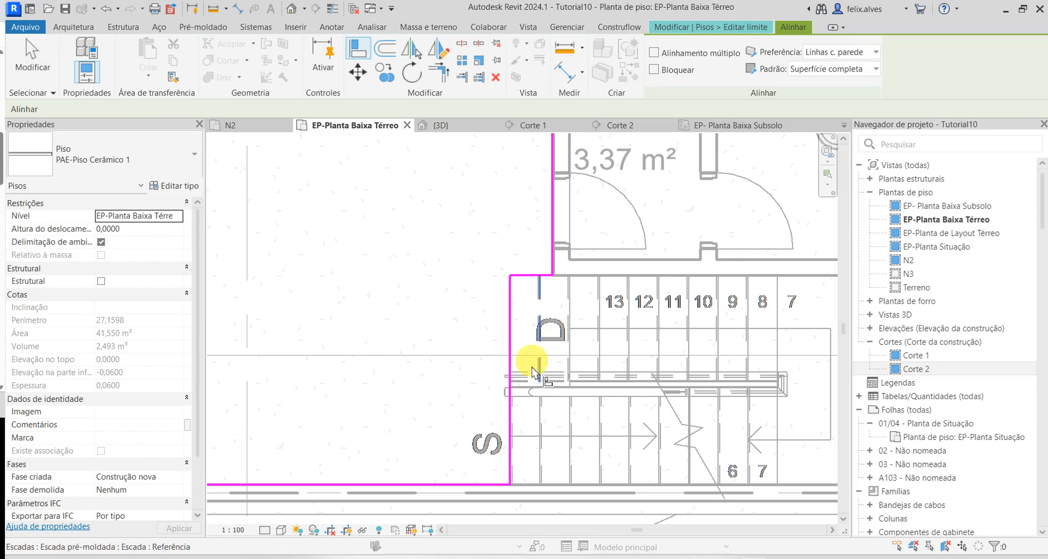
pyautogui.press('Escape')
# - Extend the ceramic floor's lower boundary line and the closet wall line to meet at a corner
pyautogui.press('t')
pyautogui.press('r')
pyautogui.click(500, 483)
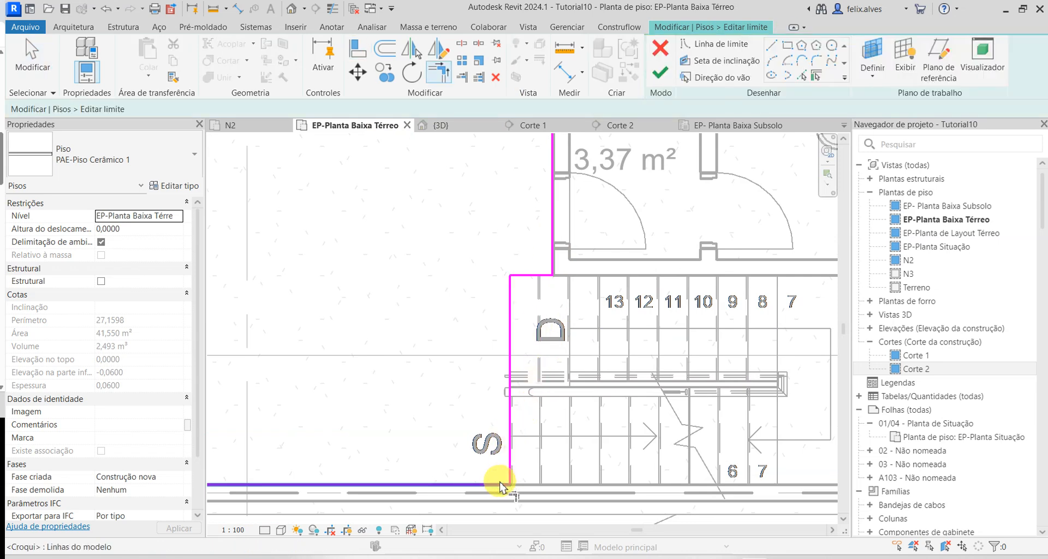
pyautogui.click(555, 248)
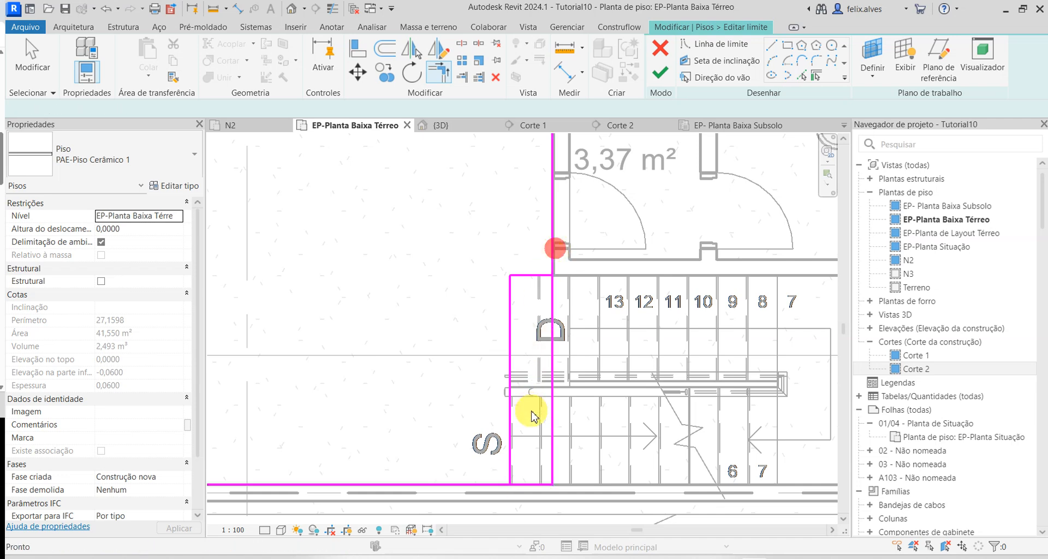
pyautogui.press('Escape')
# - Delete the two leftover boundary lines at the stair start and finish editing the ceramic floor
pyautogui.click(510, 403)
pyautogui.press('Delete')
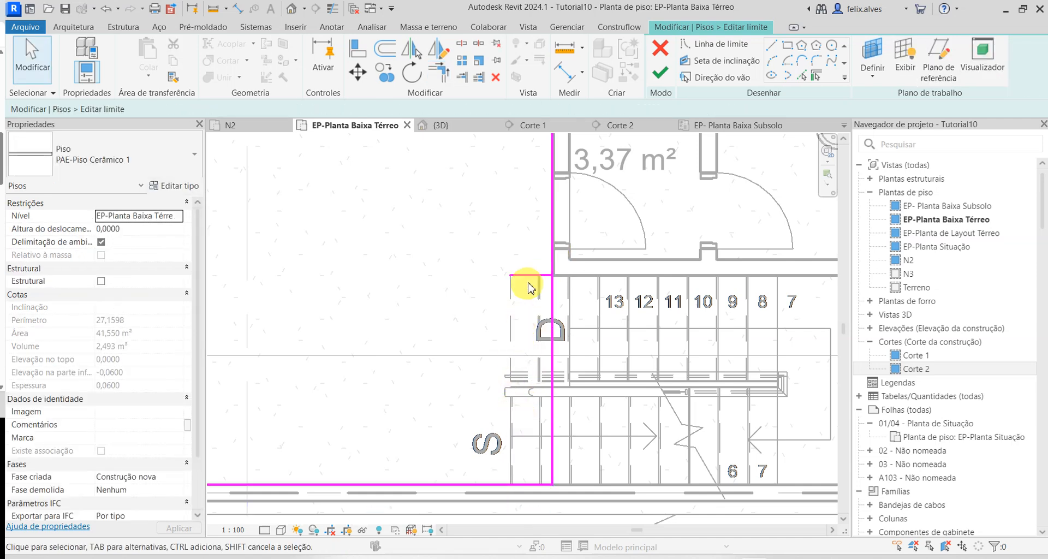
pyautogui.click(531, 275)
pyautogui.press('Delete')
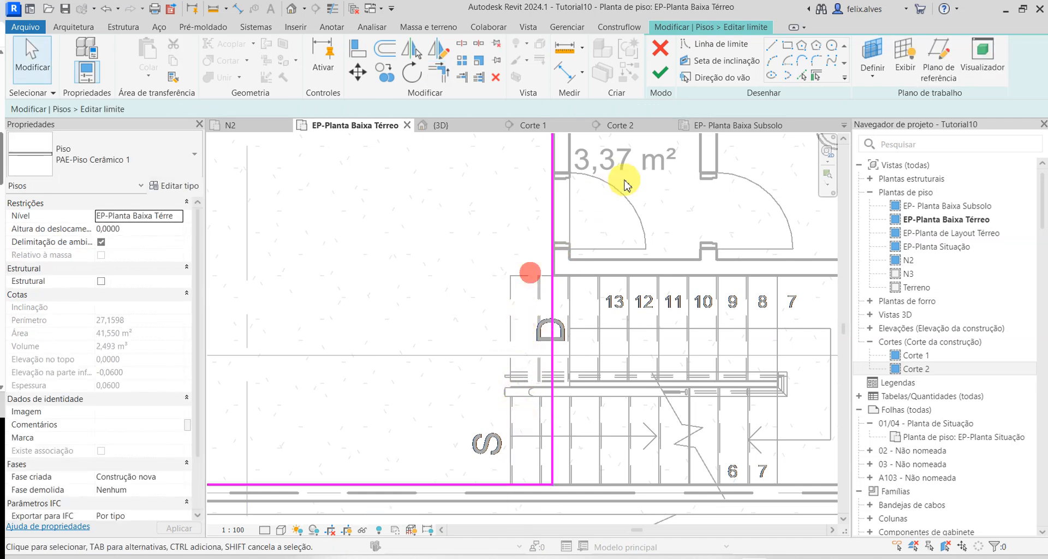
pyautogui.click(663, 79)
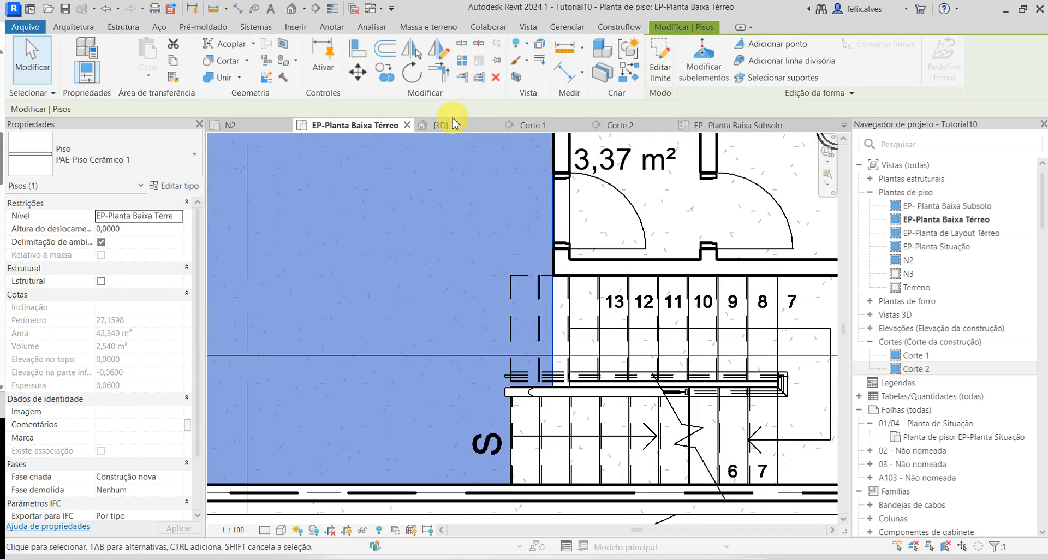
# - Examine the edited ceramic floor's edge at the stair in the cut 3D view
pyautogui.click(452, 124)
pyautogui.keyDown('shift'); pyautogui.moveTo(625, 310); pyautogui.dragTo(576, 347, button='middle'); pyautogui.keyUp('shift')
pyautogui.scroll(-1, 576, 347)
pyautogui.keyDown('shift'); pyautogui.moveTo(680, 400); pyautogui.dragTo(480, 249, button='middle'); pyautogui.keyUp('shift')
pyautogui.keyDown('shift'); pyautogui.moveTo(491, 315); pyautogui.dragTo(414, 326, button='middle'); pyautogui.keyUp('shift')
pyautogui.scroll(-2, 429, 338)
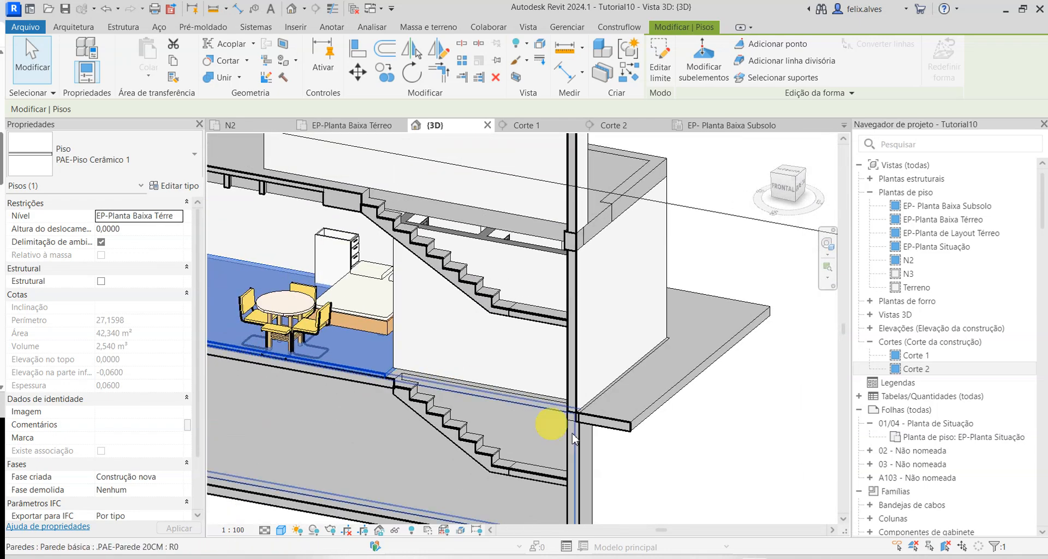
pyautogui.click(714, 465)
# - Open the boundary of the exterior foundation slab beside the stair's end wall for editing
pyautogui.moveTo(680, 444); pyautogui.dragTo(743, 362, button='middle')
pyautogui.scroll(1, 722, 347)
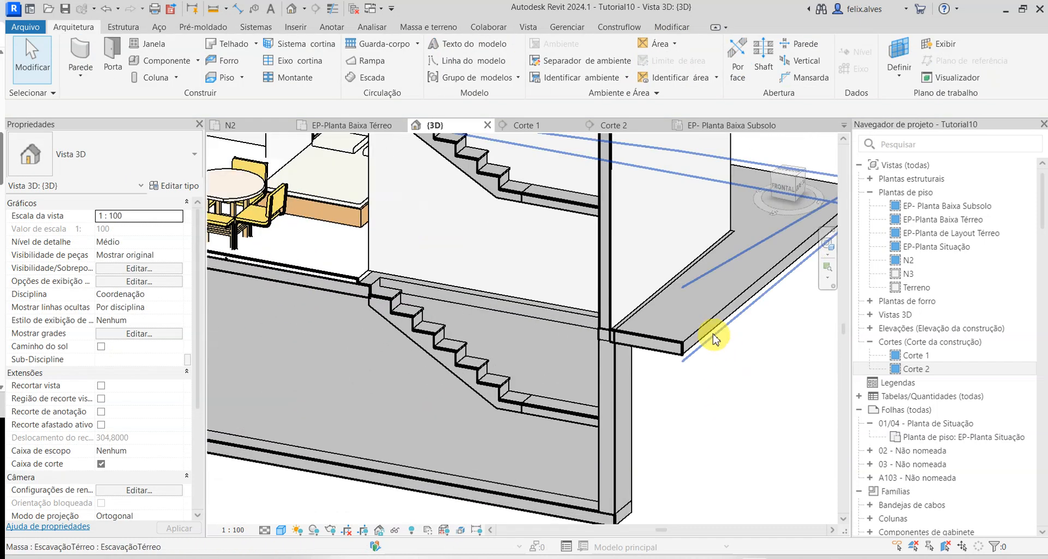
pyautogui.click(689, 347)
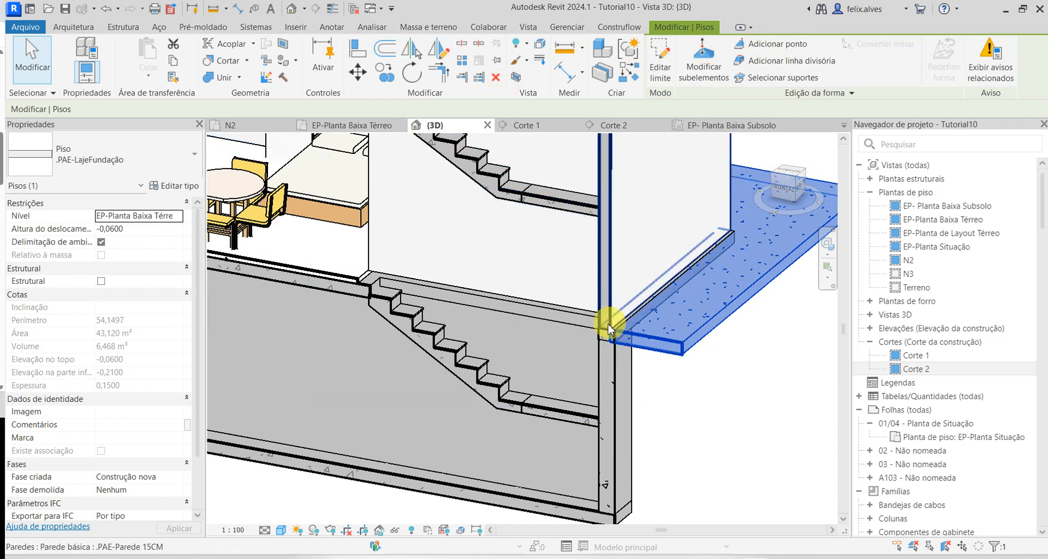
pyautogui.scroll(4, 615, 331)
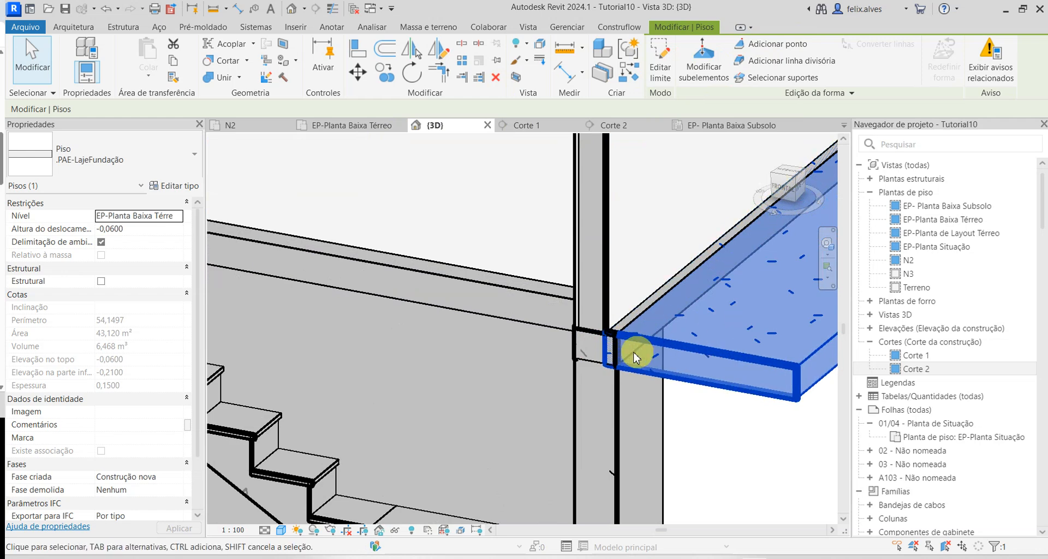
pyautogui.click(661, 62)
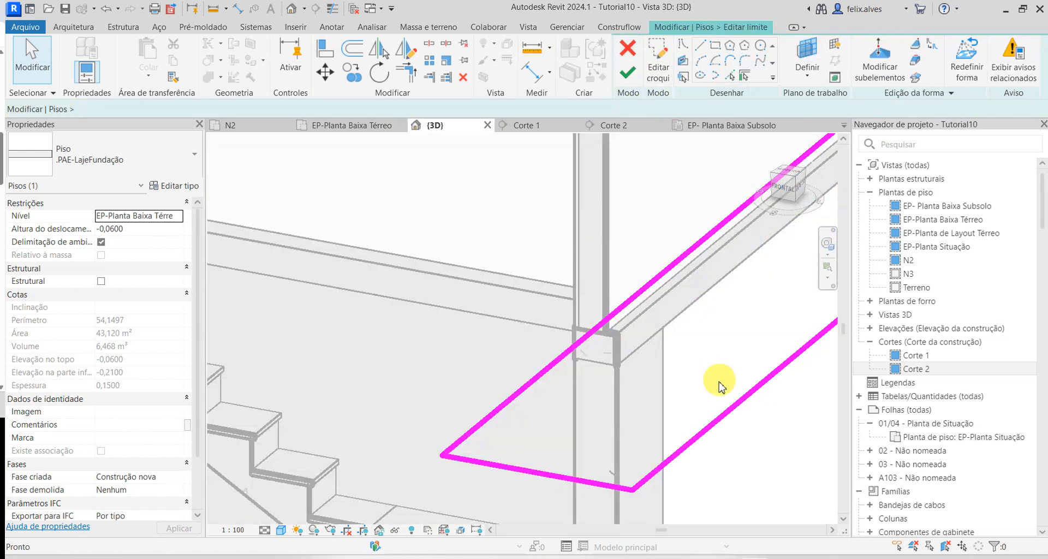
# - In the EP-Planta Baixa Térreo plan, align the exterior slab's inner boundary line with the adjacent foundation slab edge beside the stair
pyautogui.click(367, 126)
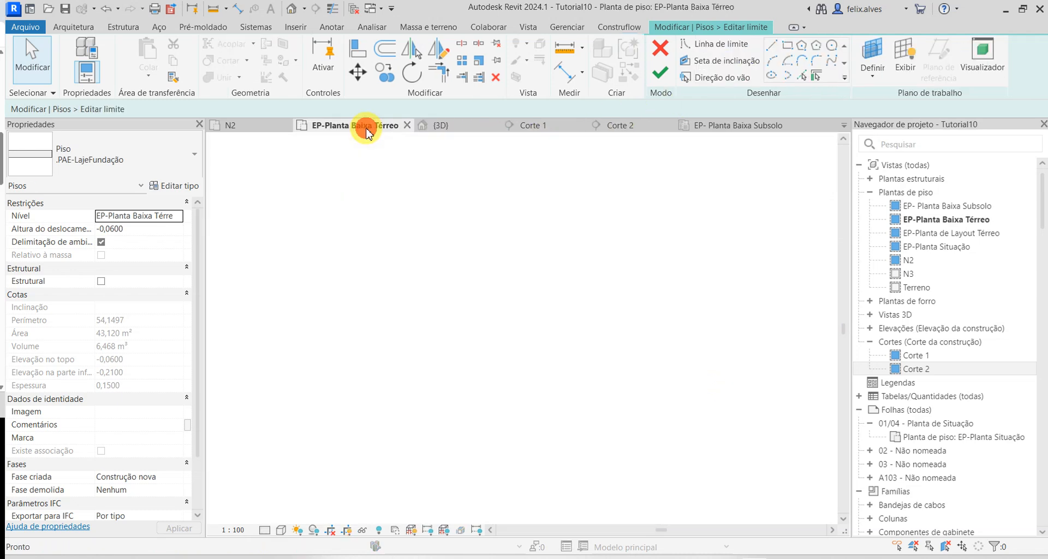
pyautogui.scroll(-2, 584, 269)
pyautogui.scroll(1, 709, 289)
pyautogui.scroll(2, 709, 289)
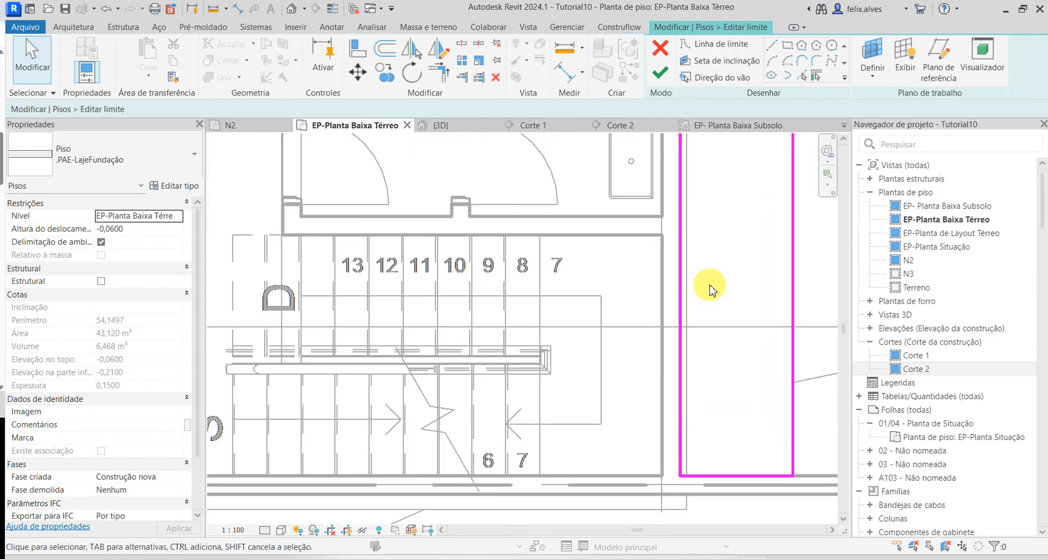
pyautogui.press('a')
pyautogui.press('l')
pyautogui.scroll(2, 706, 289)
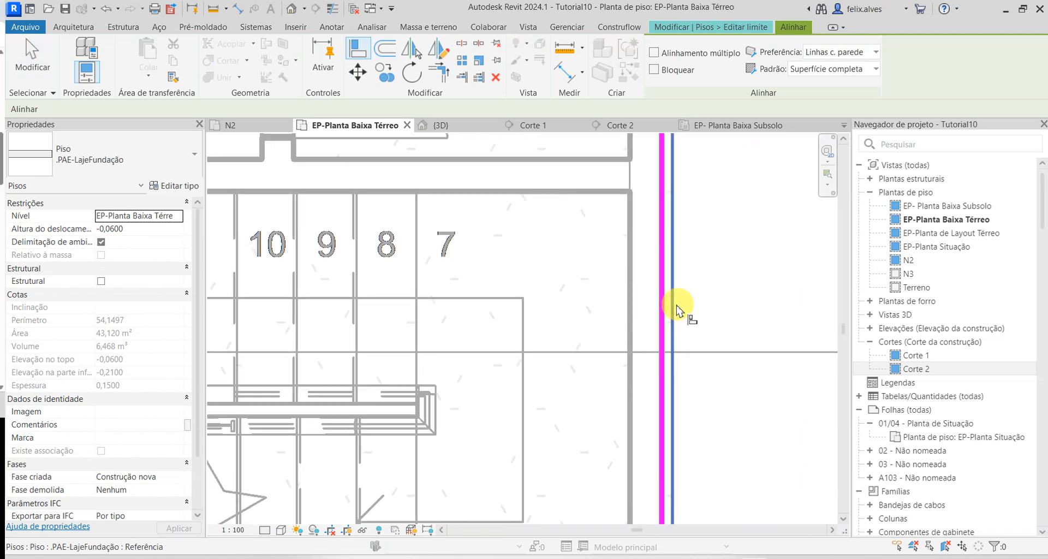
pyautogui.click(674, 304)
pyautogui.click(664, 299)
pyautogui.press('Escape')
pyautogui.press('Escape')
pyautogui.scroll(-3, 682, 298)
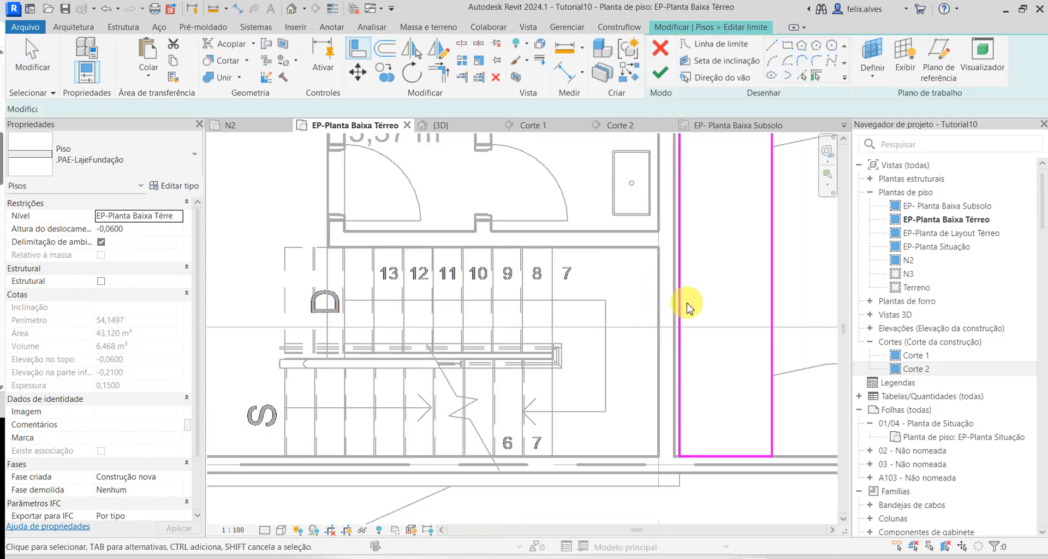
# - Finish editing the exterior slab's boundary, return to the 3D view and deselect the slab
pyautogui.scroll(-3, 697, 297)
pyautogui.scroll(5, 694, 245)
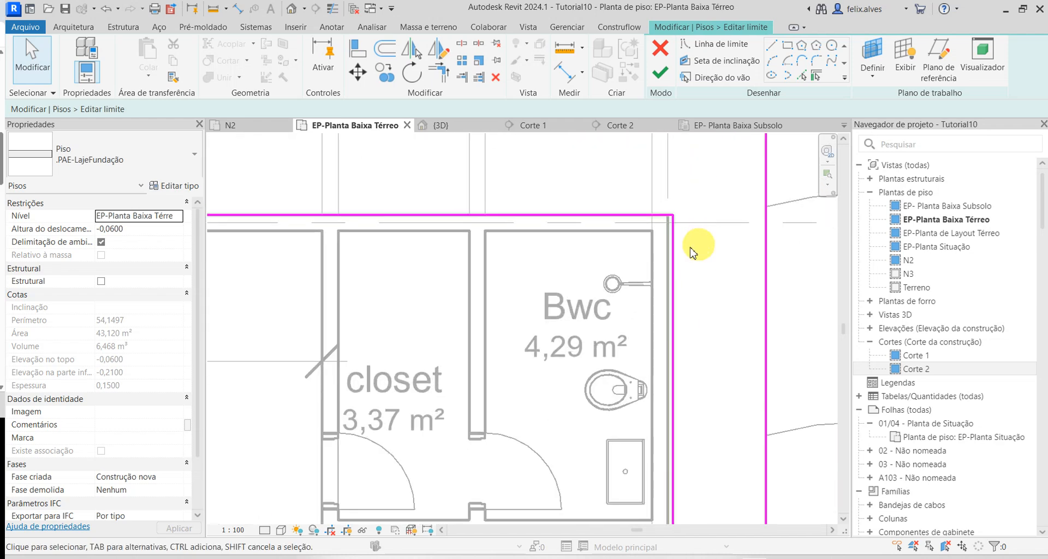
pyautogui.click(660, 72)
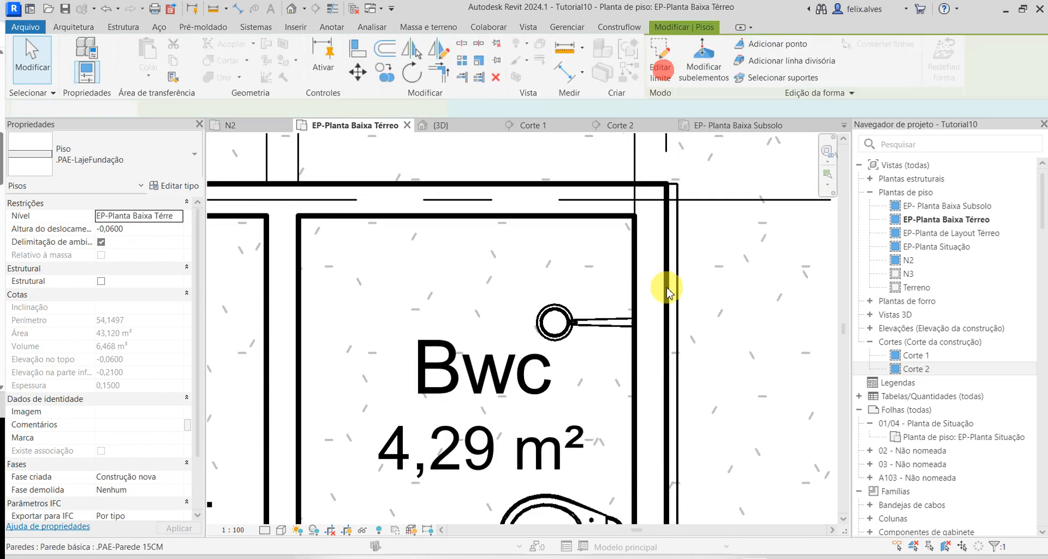
pyautogui.scroll(-2, 591, 201)
pyautogui.click(451, 130)
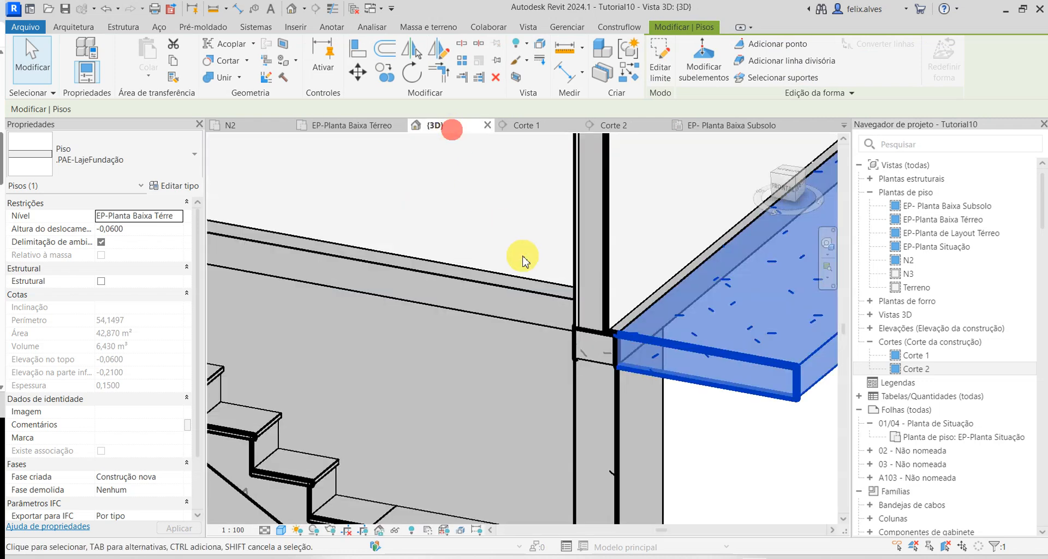
pyautogui.click(740, 403)
# - Examine the slab, wall and ceramic floor joints along the cut 3D view, including the floor beneath the dining table
pyautogui.scroll(-2, 544, 290)
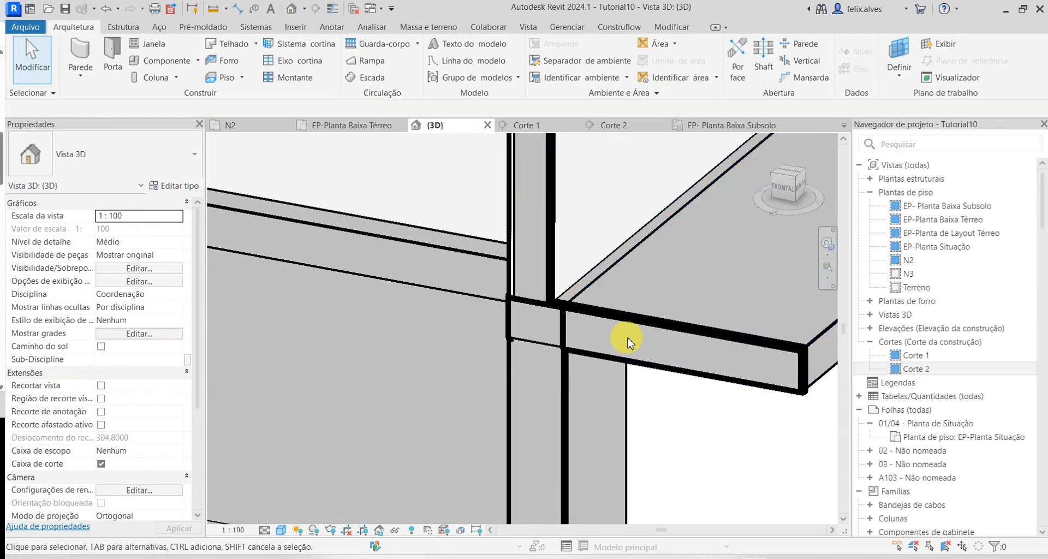
pyautogui.scroll(-2, 622, 355)
pyautogui.scroll(-2, 618, 394)
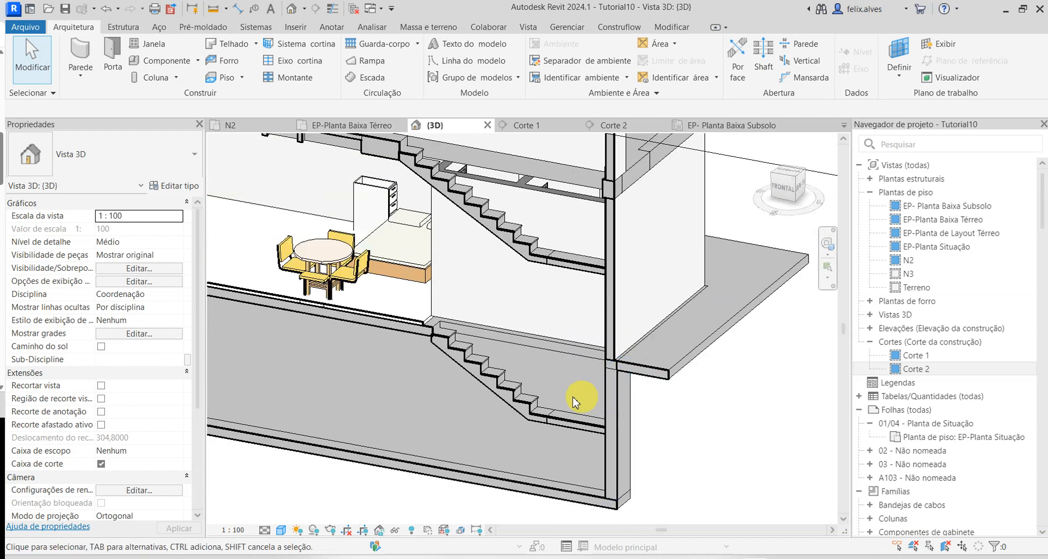
pyautogui.moveTo(545, 399); pyautogui.dragTo(719, 408, button='middle')
pyautogui.moveTo(539, 303); pyautogui.dragTo(821, 364, button='middle')
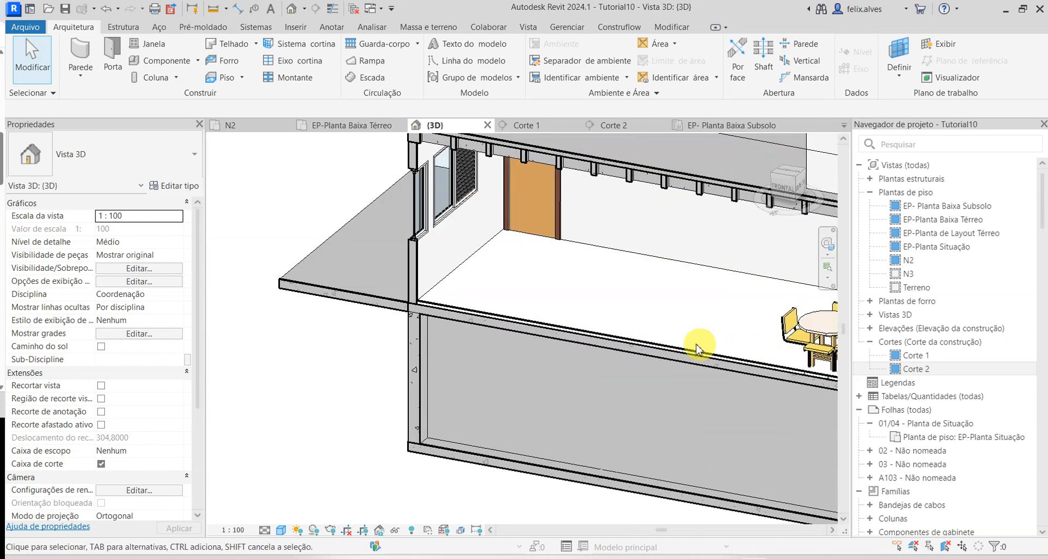
pyautogui.moveTo(701, 348); pyautogui.dragTo(494, 306, button='middle')
pyautogui.scroll(4, 333, 185)
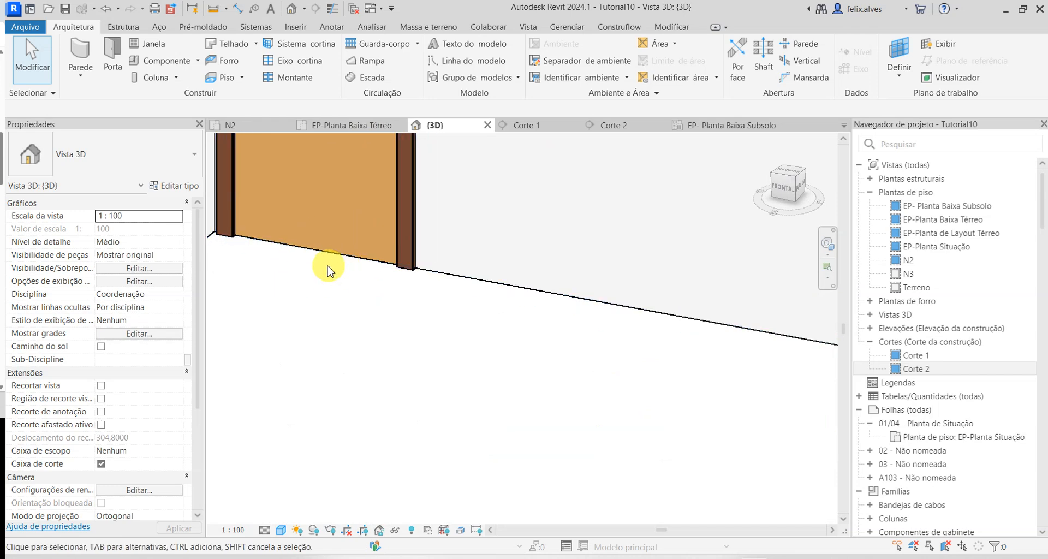
pyautogui.scroll(-4, 328, 269)
pyautogui.scroll(2, 457, 373)
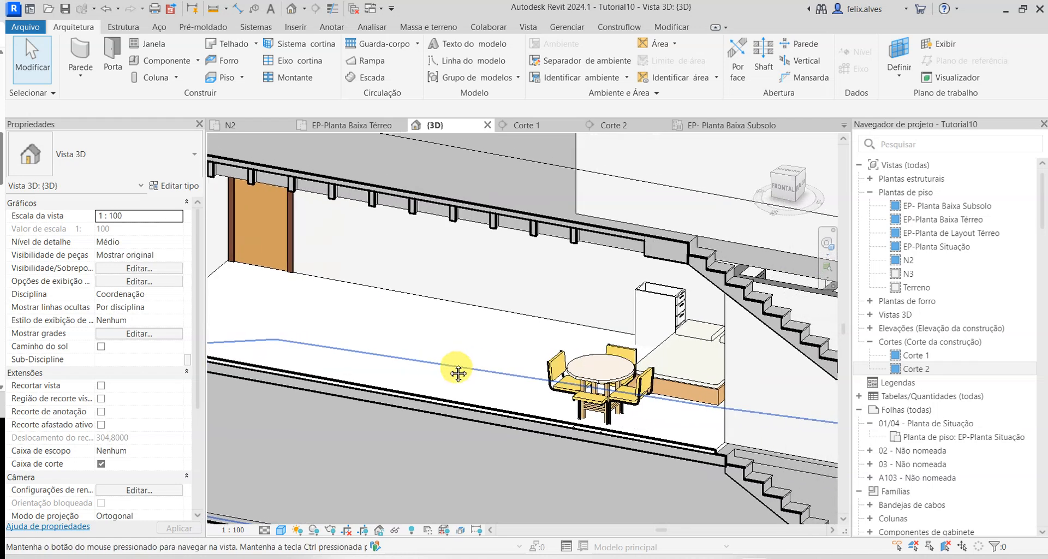
pyautogui.moveTo(457, 373); pyautogui.dragTo(417, 362, button='middle')
pyautogui.scroll(4, 554, 415)
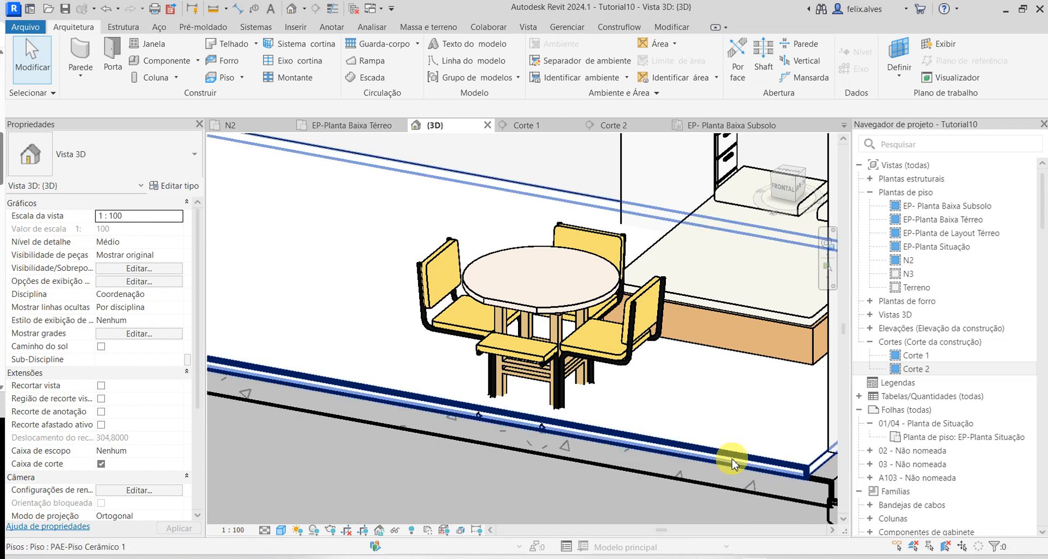
pyautogui.scroll(-8, 731, 463)
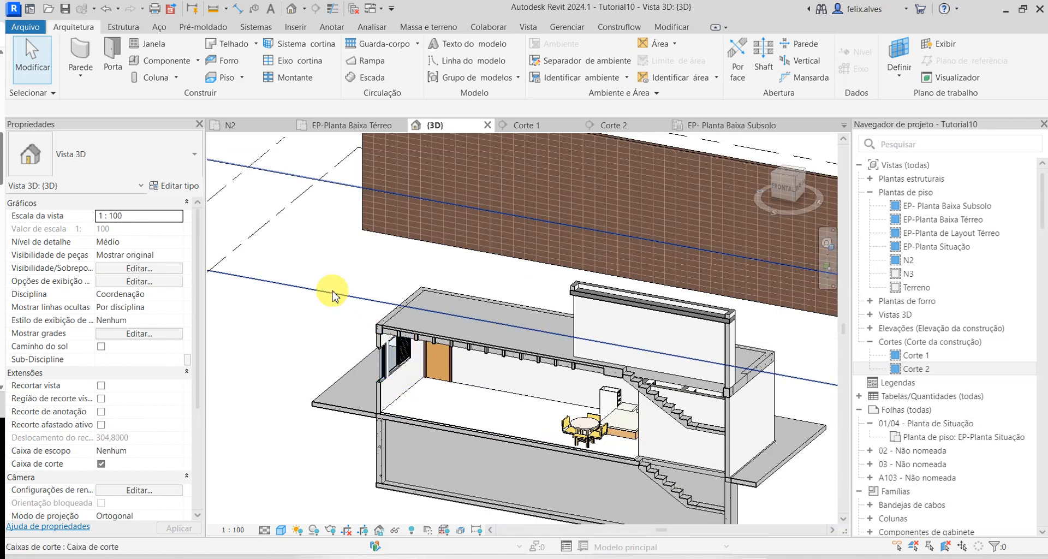
# - Extend the section box slightly outward so the cut 3D view includes the complete stair flights and glass railings
pyautogui.click(334, 293)
pyautogui.scroll(-4, 349, 327)
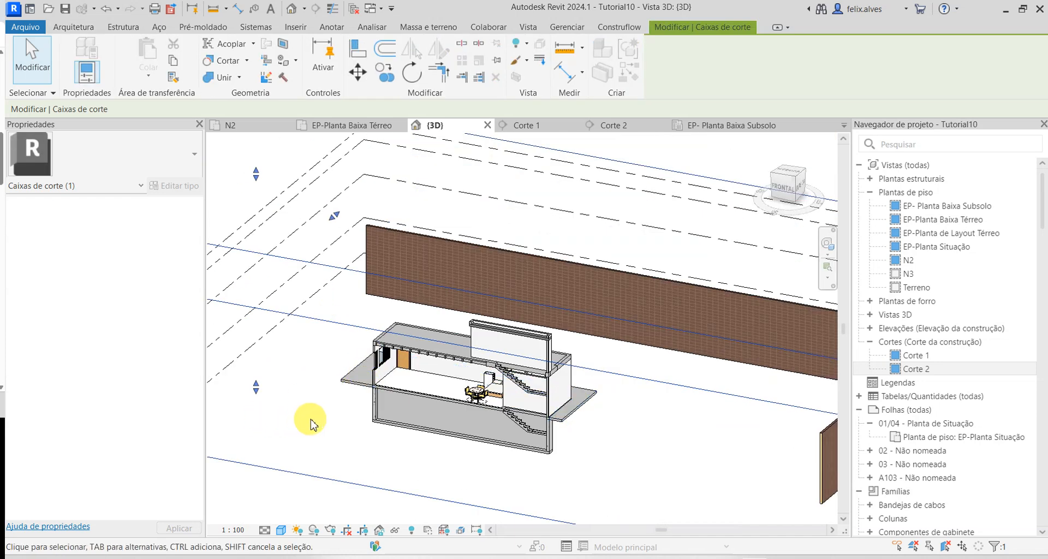
pyautogui.scroll(-3, 311, 421)
pyautogui.moveTo(311, 421); pyautogui.dragTo(409, 358, button='middle')
pyautogui.moveTo(366, 341); pyautogui.dragTo(361, 341)
pyautogui.scroll(10, 452, 349)
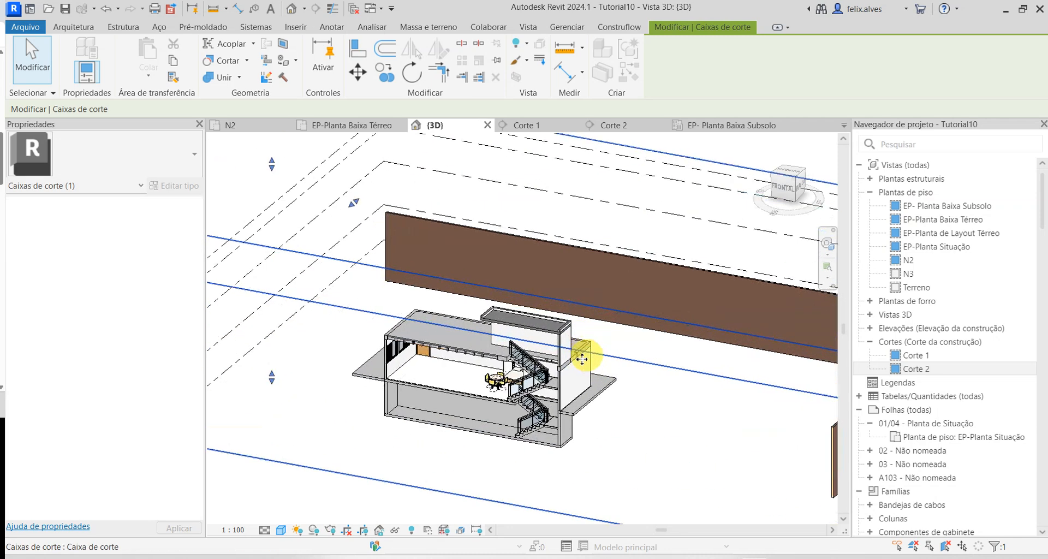
pyautogui.press('Escape')
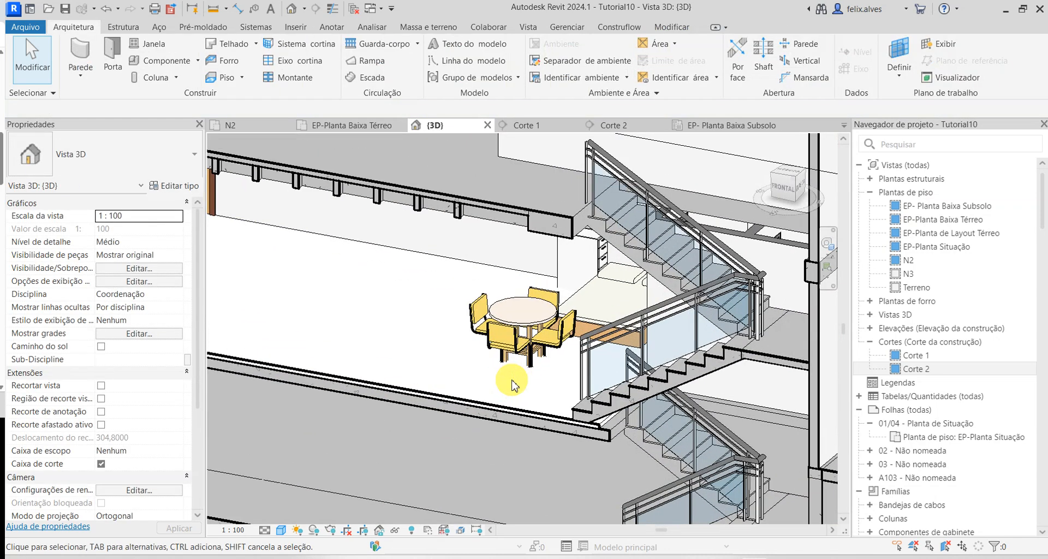
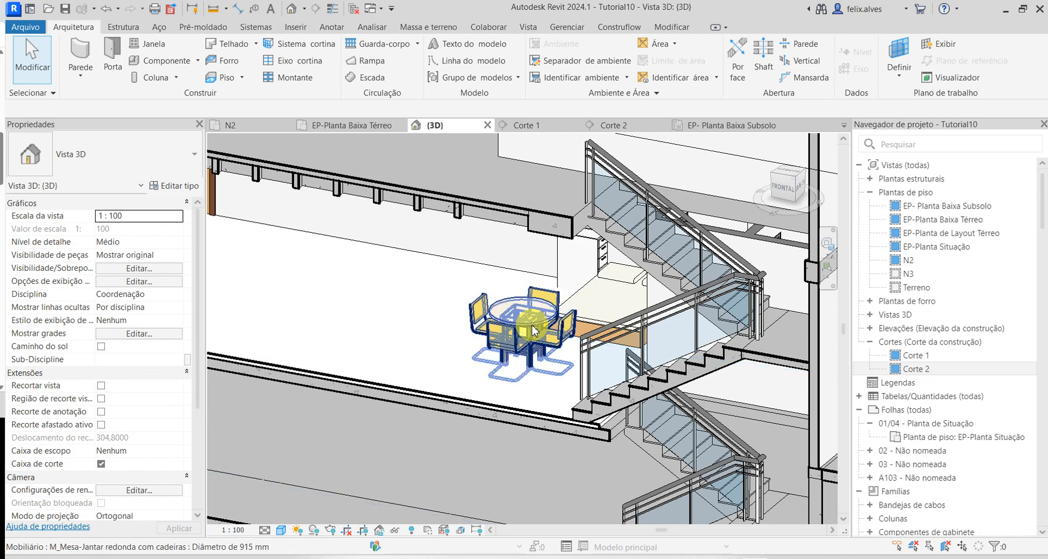
# - Rehost the round dining table with chairs onto the PAE-Piso Cerâmico 1 floor
pyautogui.click(532, 330)
pyautogui.click(715, 65)
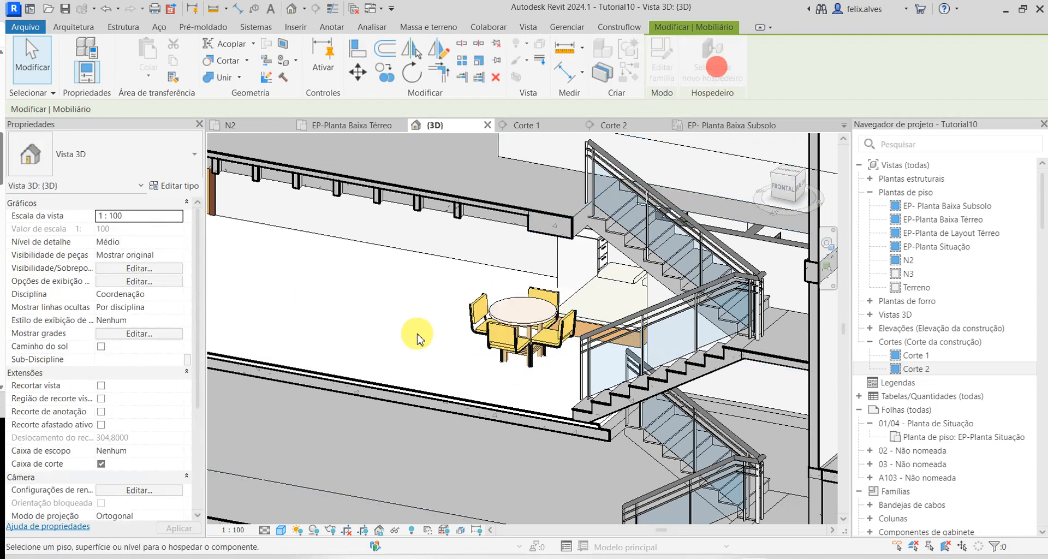
pyautogui.click(444, 393)
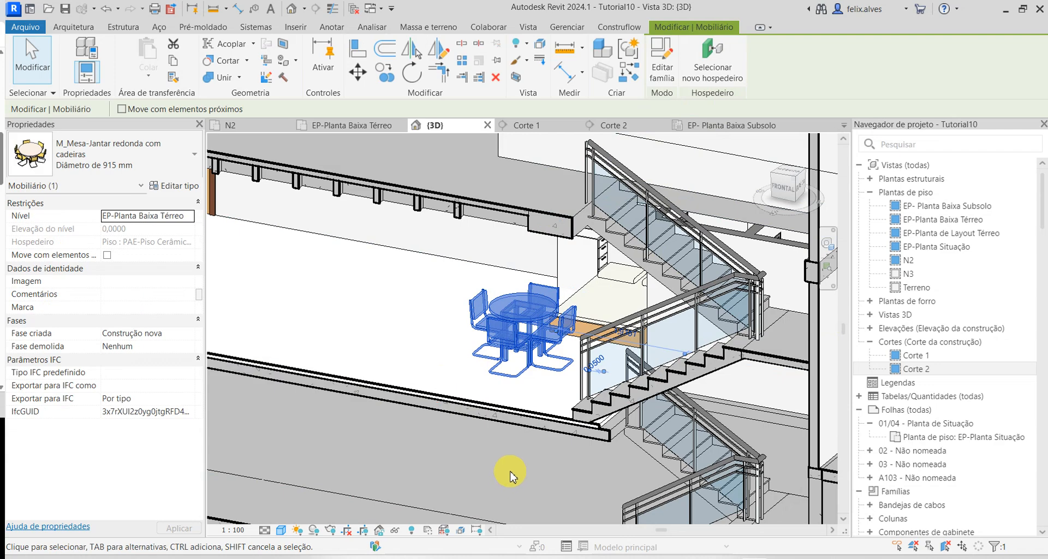
# - Rehost the four-drawer base cabinet beside the bed onto the PAE-Piso Cerâmico 1 floor
pyautogui.scroll(-3, 510, 471)
pyautogui.moveTo(491, 368); pyautogui.dragTo(556, 372, button='middle')
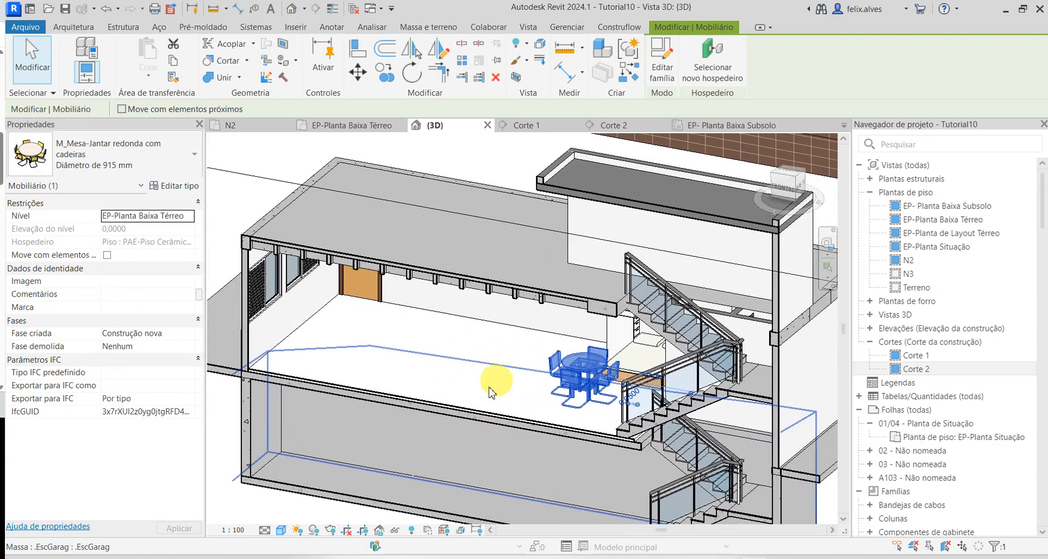
pyautogui.scroll(5, 527, 398)
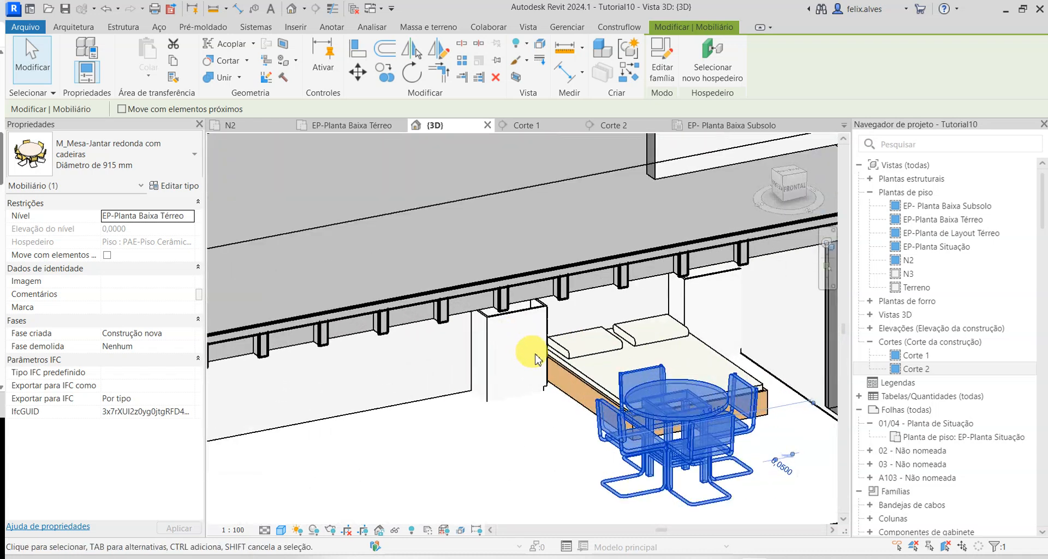
pyautogui.scroll(1, 541, 387)
pyautogui.click(489, 349)
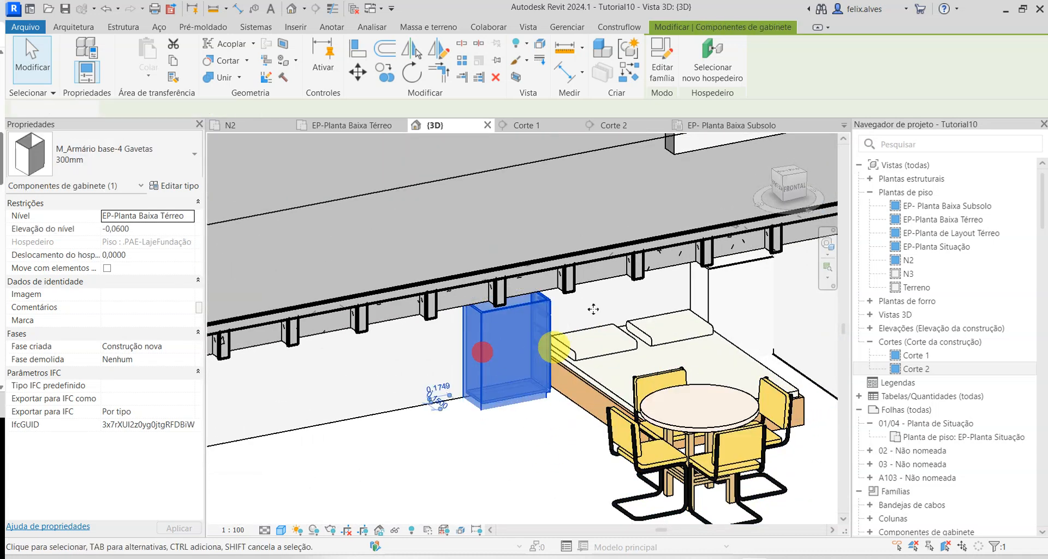
pyautogui.click(725, 55)
pyautogui.scroll(-2, 568, 412)
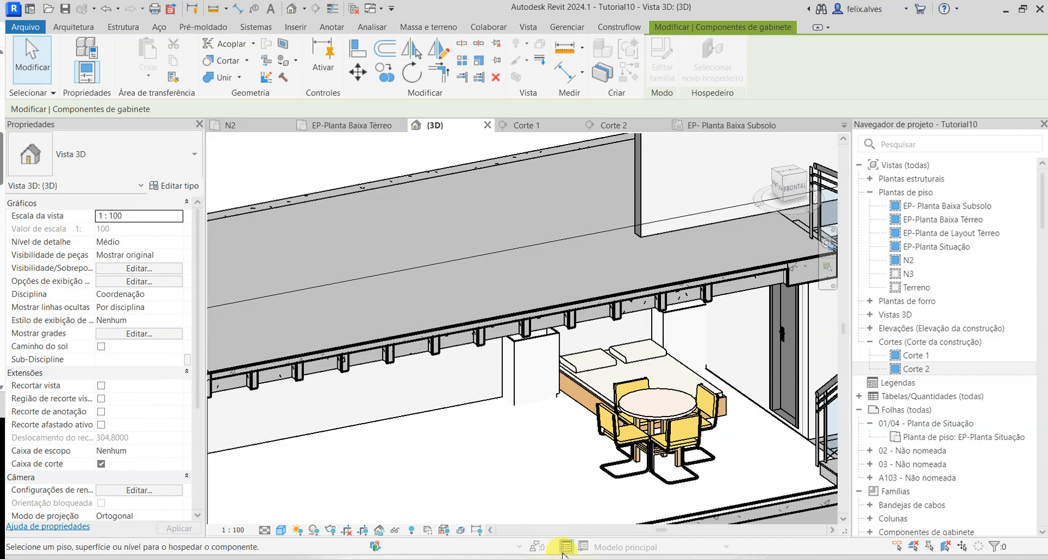
pyautogui.moveTo(586, 471); pyautogui.dragTo(551, 334, button='middle')
pyautogui.click(567, 394)
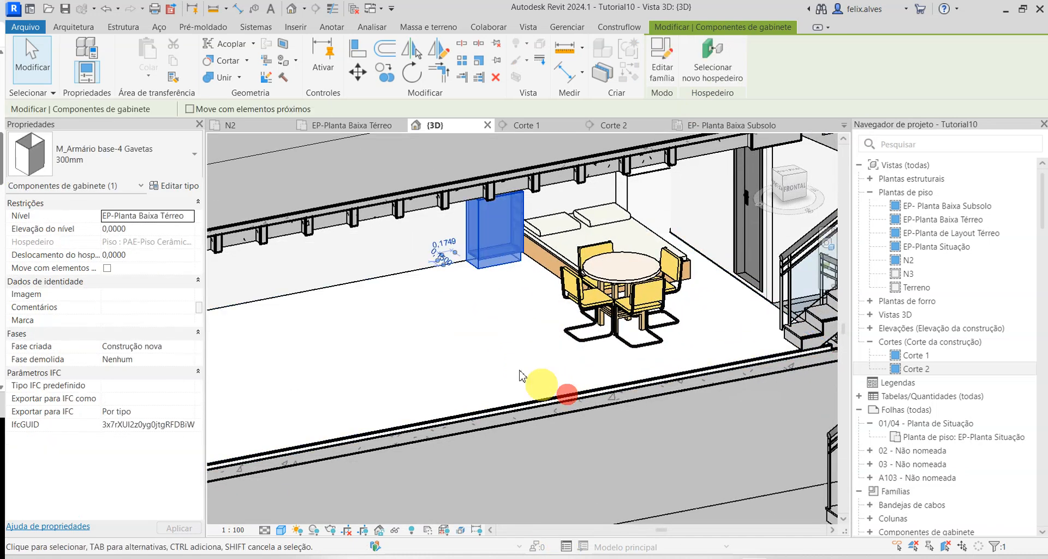
pyautogui.press('Escape')
# - Select the double bed behind the dining table to assign it a new host floor
pyautogui.scroll(-1, 699, 318)
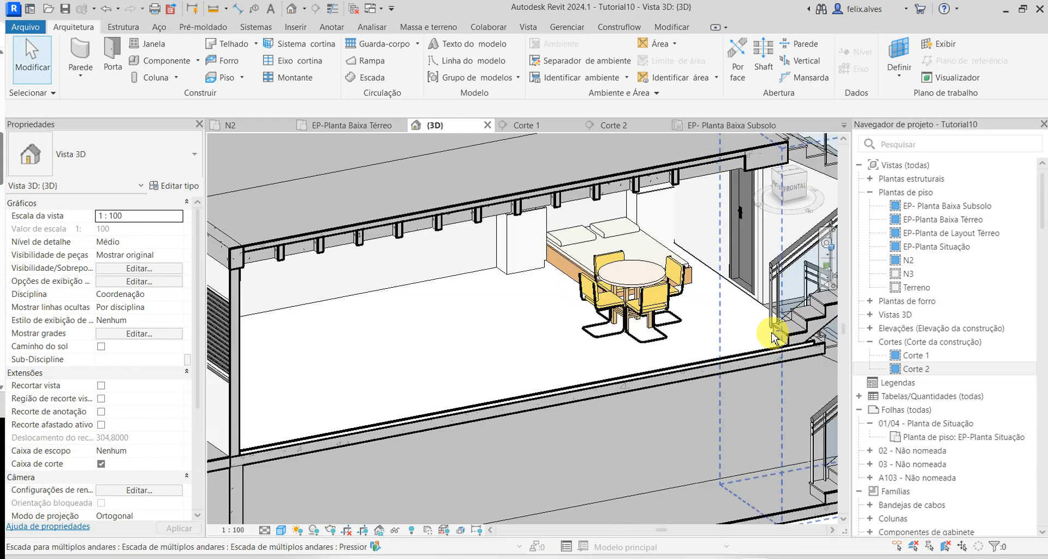
pyautogui.keyDown('shift'); pyautogui.moveTo(772, 338); pyautogui.dragTo(707, 358, button='middle'); pyautogui.keyUp('shift')
pyautogui.scroll(3, 775, 316)
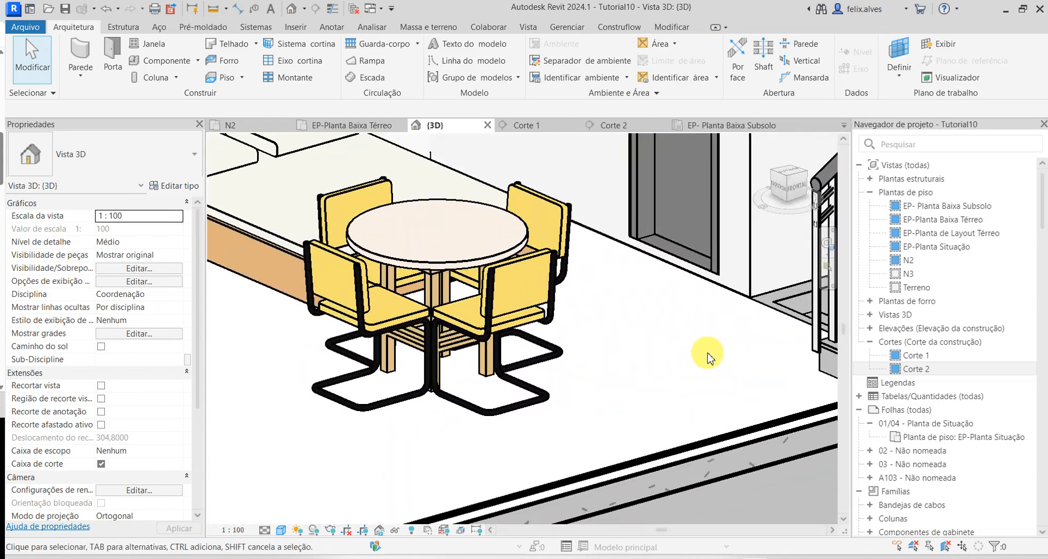
pyautogui.scroll(-3, 576, 344)
pyautogui.scroll(4, 371, 317)
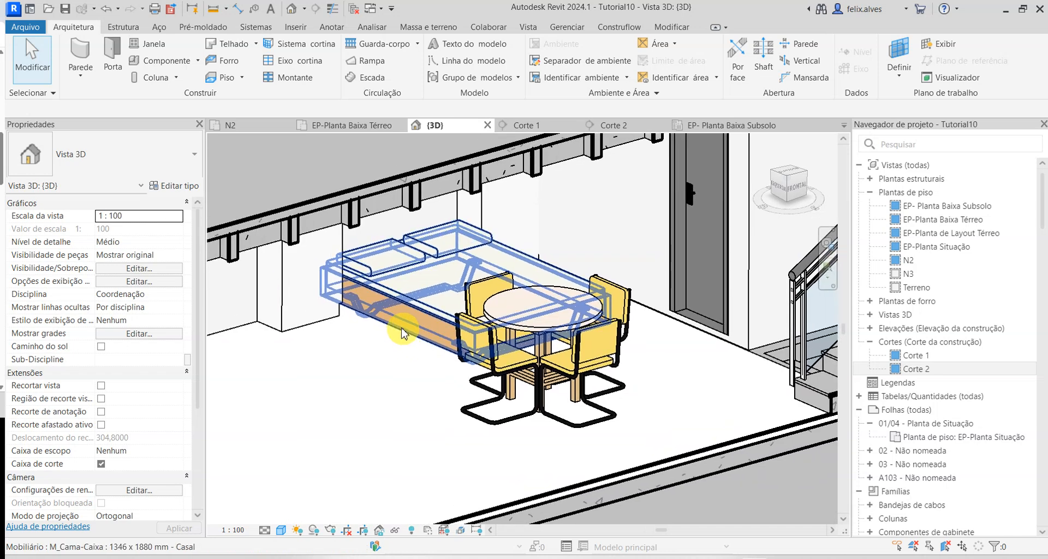
pyautogui.click(405, 315)
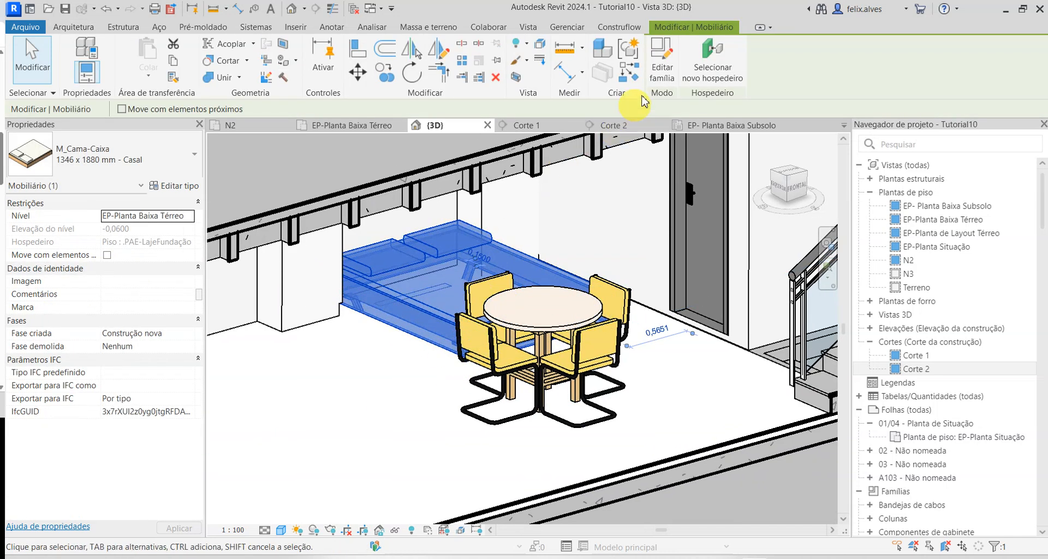
# - Rehost the double bed onto the PAE-Piso Cerâmico 1 floor of the main room
pyautogui.click(703, 56)
pyautogui.click(766, 428)
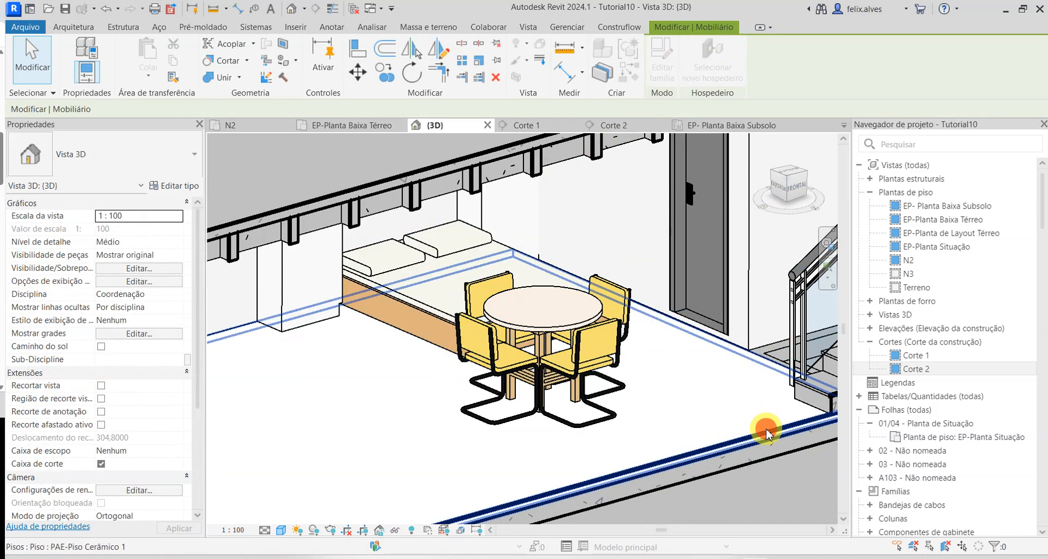
pyautogui.press('Escape')
# - Shrink the 3D view's section box around the house, pulling in its faces to cut away the brown perimeter walls
pyautogui.scroll(-2, 696, 395)
pyautogui.keyDown('shift'); pyautogui.moveTo(619, 379); pyautogui.dragTo(475, 367, button='middle'); pyautogui.keyUp('shift')
pyautogui.scroll(-4, 491, 437)
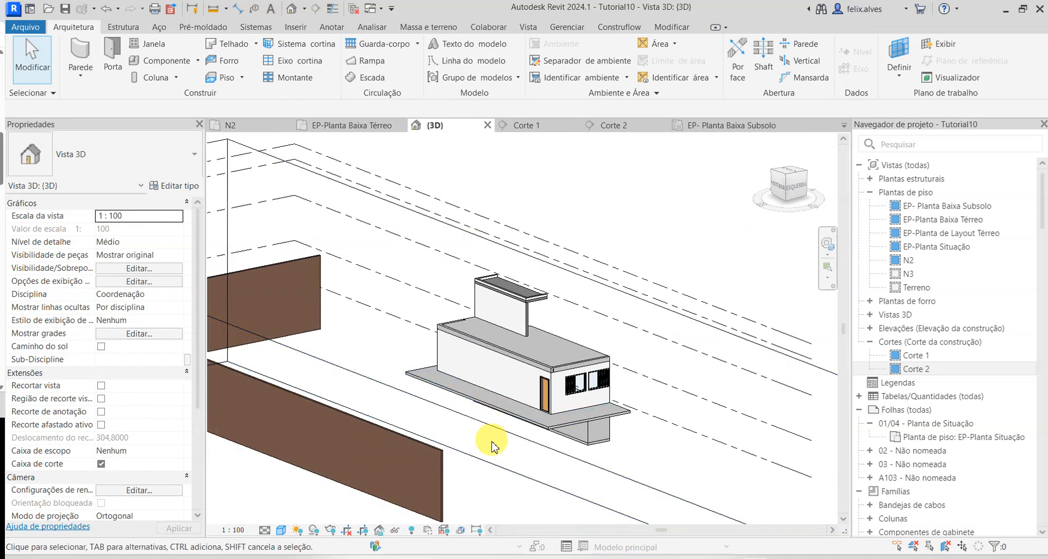
pyautogui.scroll(-2, 494, 432)
pyautogui.click(311, 356)
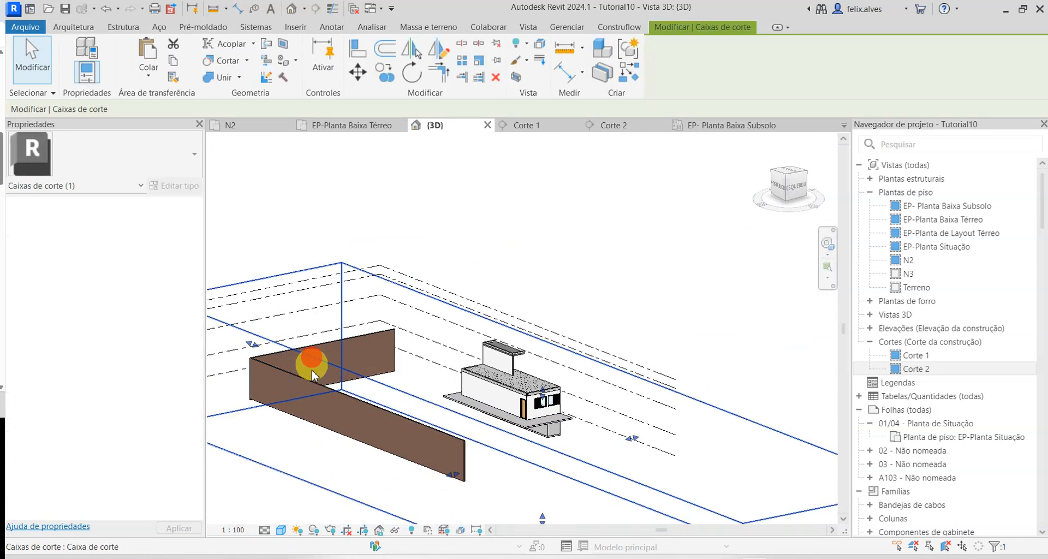
pyautogui.scroll(-1, 393, 409)
pyautogui.moveTo(431, 454); pyautogui.dragTo(494, 431)
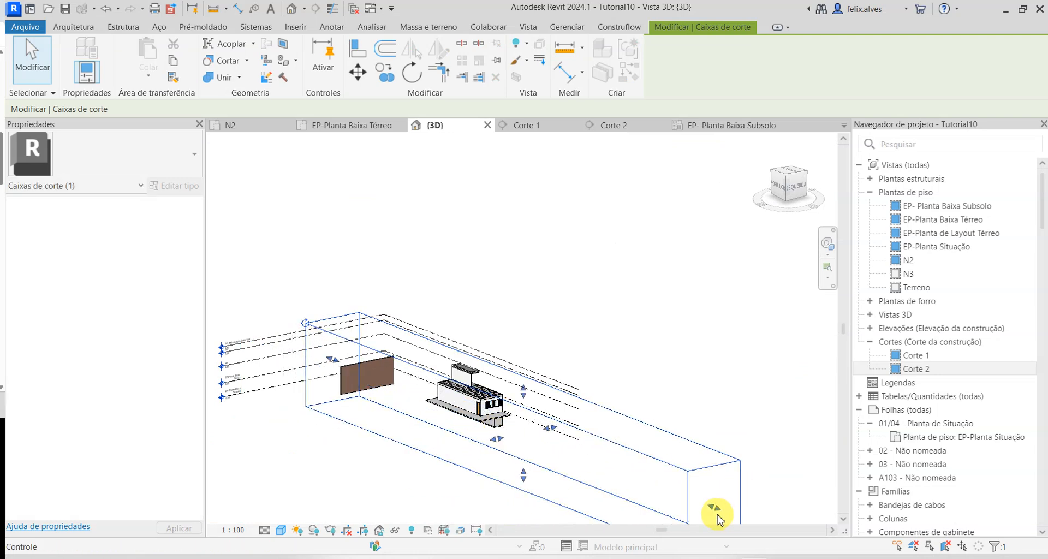
pyautogui.moveTo(714, 509); pyautogui.dragTo(713, 506)
pyautogui.moveTo(599, 467); pyautogui.dragTo(522, 449)
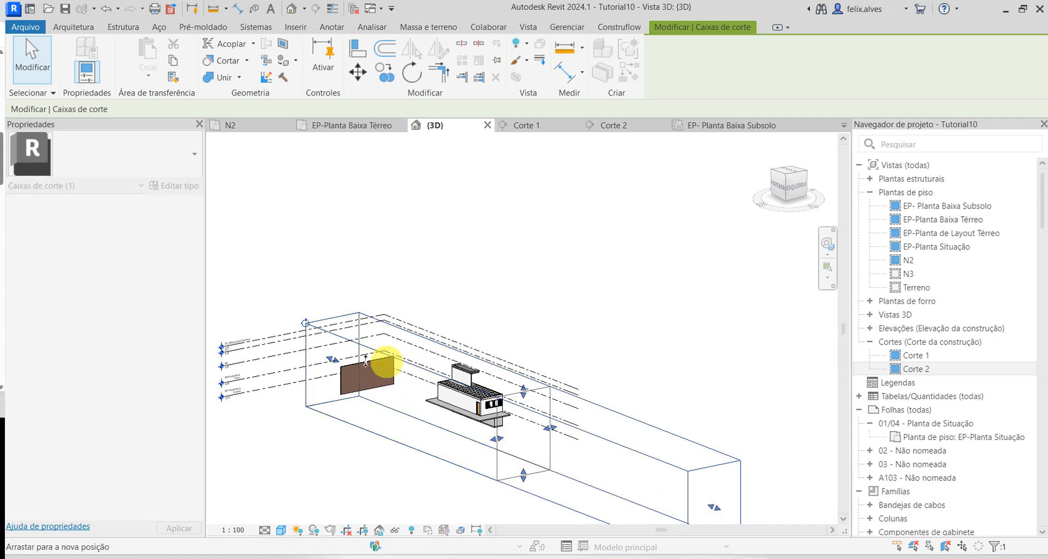
pyautogui.moveTo(333, 361); pyautogui.dragTo(388, 393)
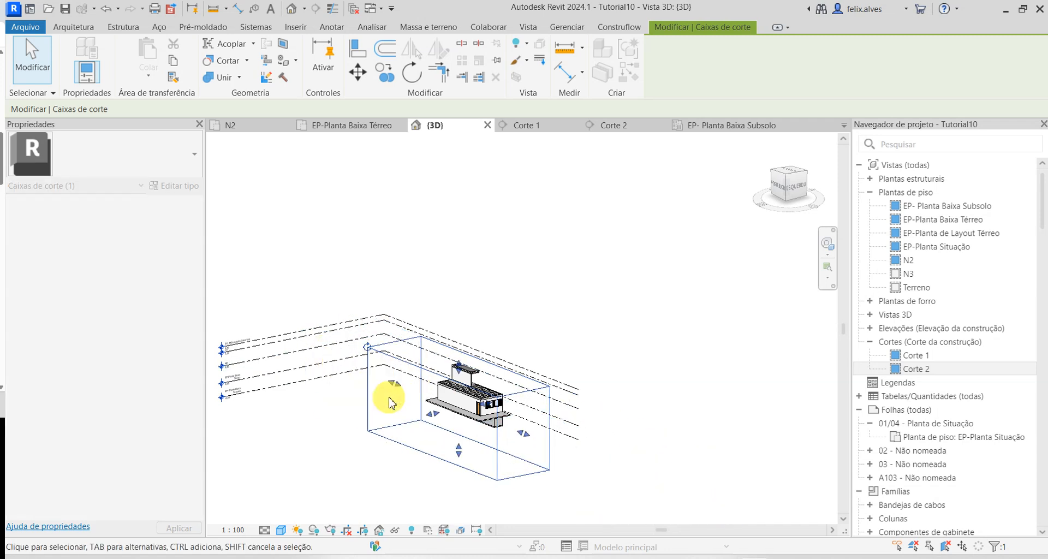
# - Move the section box's long side face into the house to expose the bathroom, closet and main room in section
pyautogui.scroll(5, 437, 423)
pyautogui.moveTo(461, 413); pyautogui.dragTo(544, 407)
pyautogui.scroll(10, 544, 407)
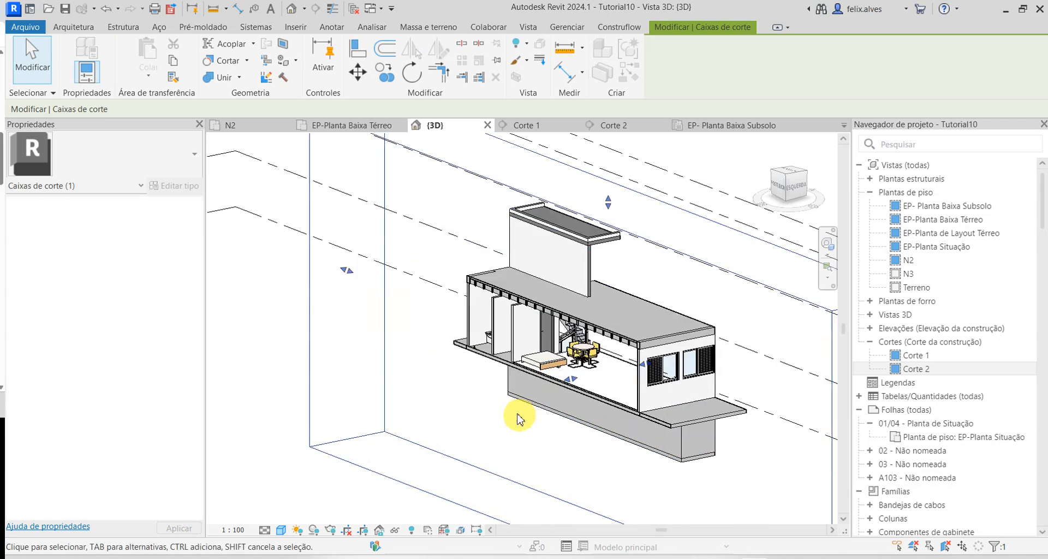
pyautogui.scroll(-10, 556, 383)
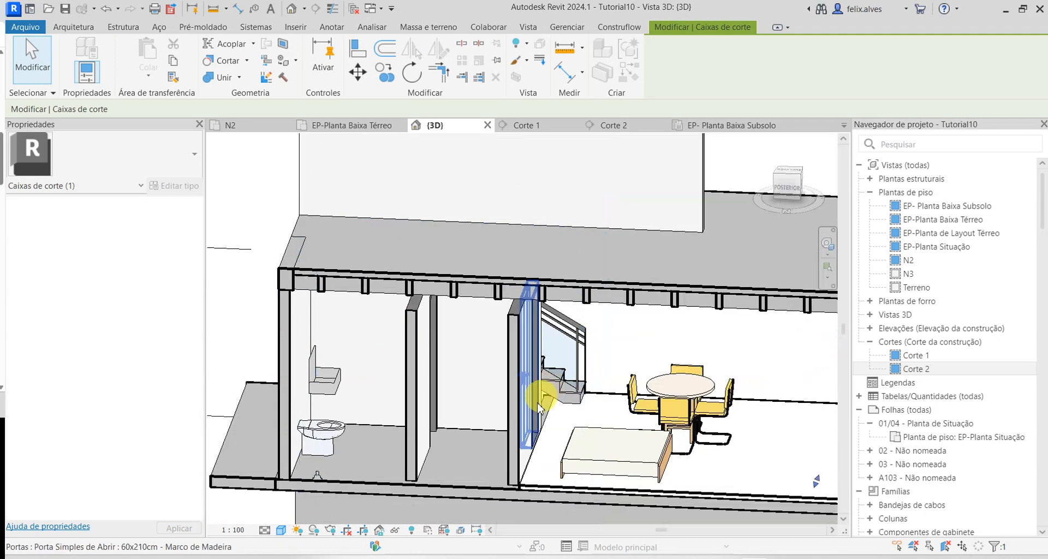
pyautogui.scroll(-5, 546, 338)
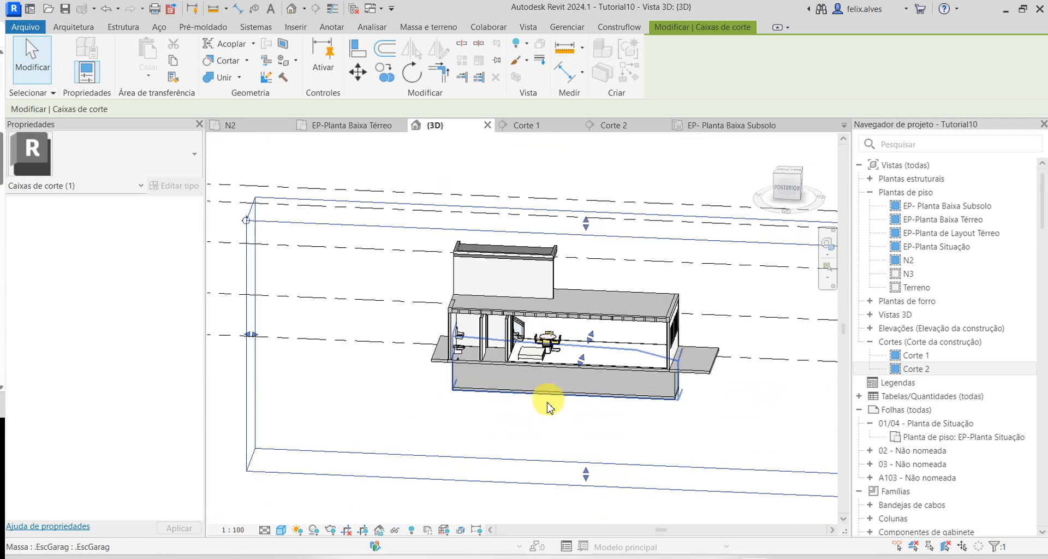
pyautogui.keyDown('shift'); pyautogui.moveTo(549, 402); pyautogui.dragTo(611, 347, button='middle'); pyautogui.keyUp('shift')
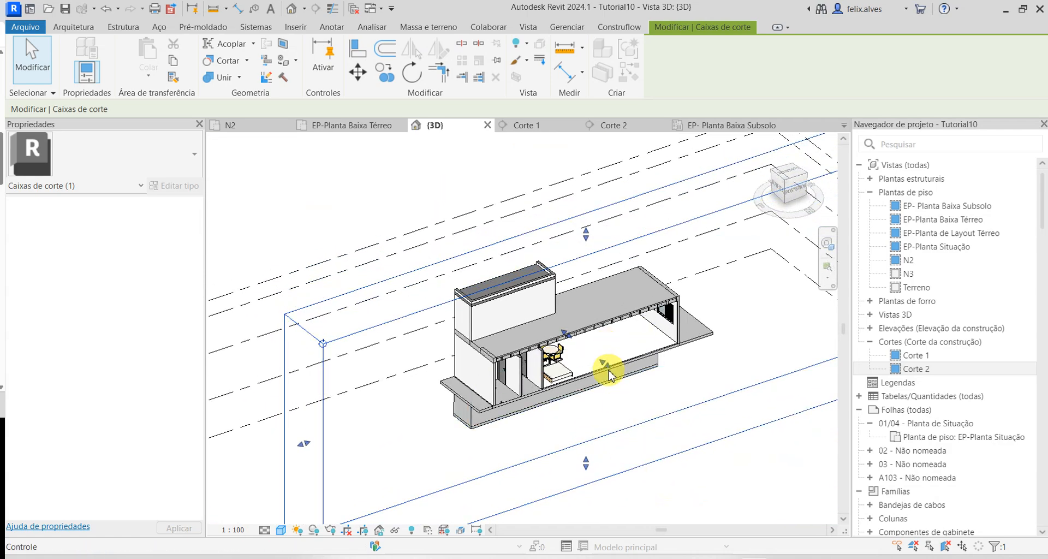
pyautogui.moveTo(608, 369)
pyautogui.mouseDown()
pyautogui.moveTo(623, 376)
pyautogui.moveTo(601, 363)
pyautogui.mouseUp()
pyautogui.scroll(4, 473, 385)
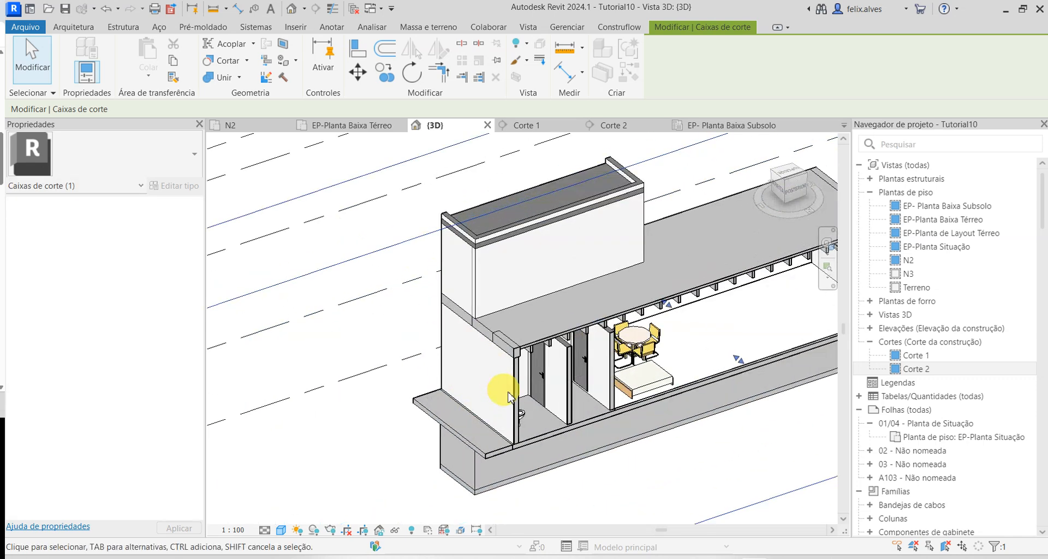
pyautogui.moveTo(497, 436); pyautogui.dragTo(307, 330, button='middle')
pyautogui.keyDown('shift'); pyautogui.moveTo(385, 364); pyautogui.dragTo(559, 400, button='middle'); pyautogui.keyUp('shift')
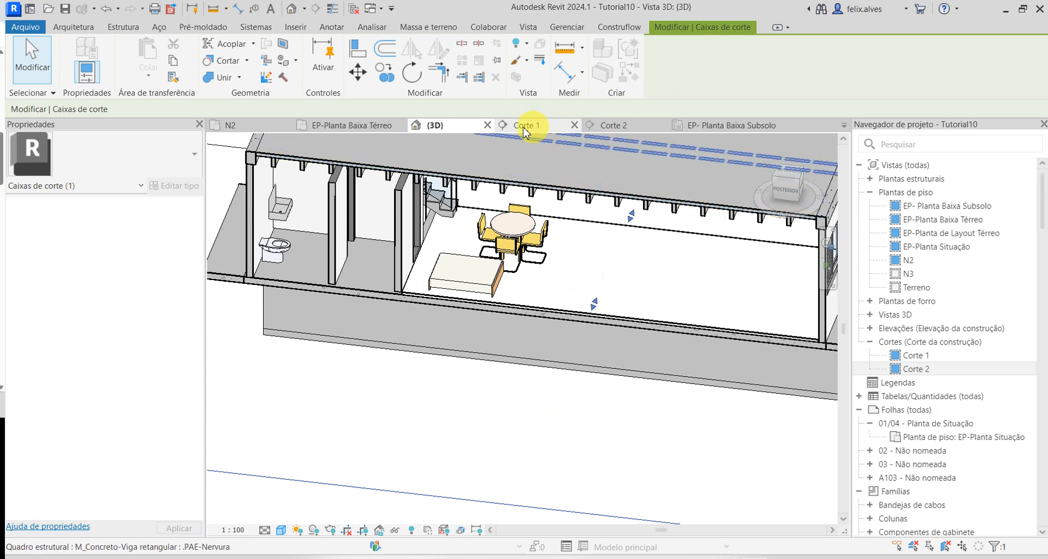
# - In the EP-Planta Baixa Térreo plan, open the boundary of the Quarto/Sala PAE-Piso Cerâmico 1 floor for editing
pyautogui.click(383, 127)
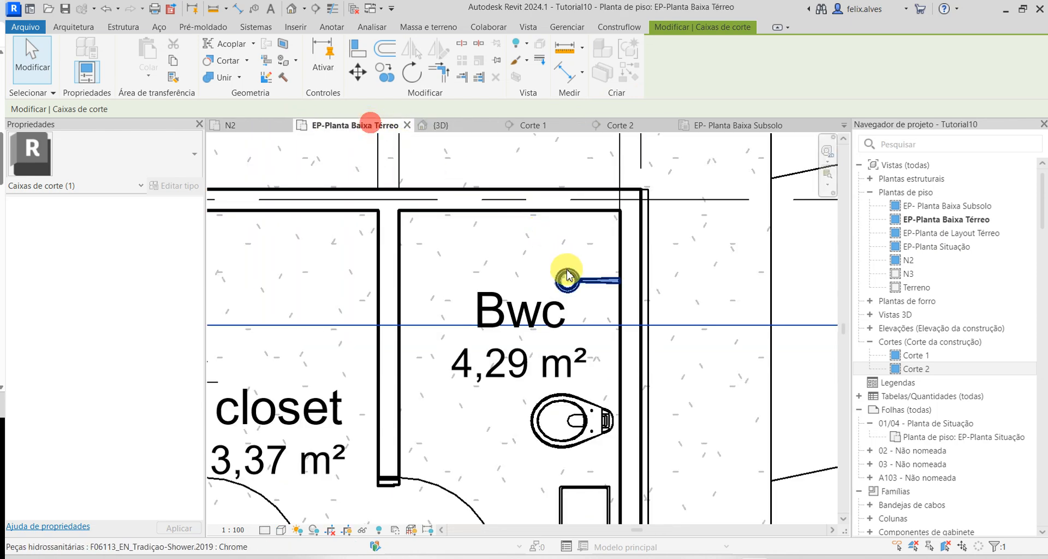
pyautogui.scroll(-4, 627, 264)
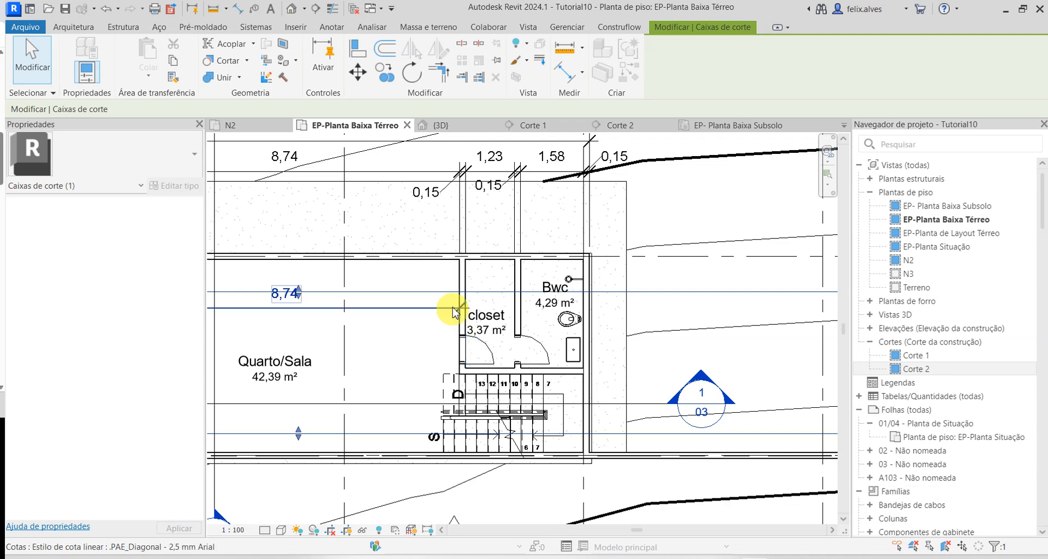
pyautogui.press('Tab')
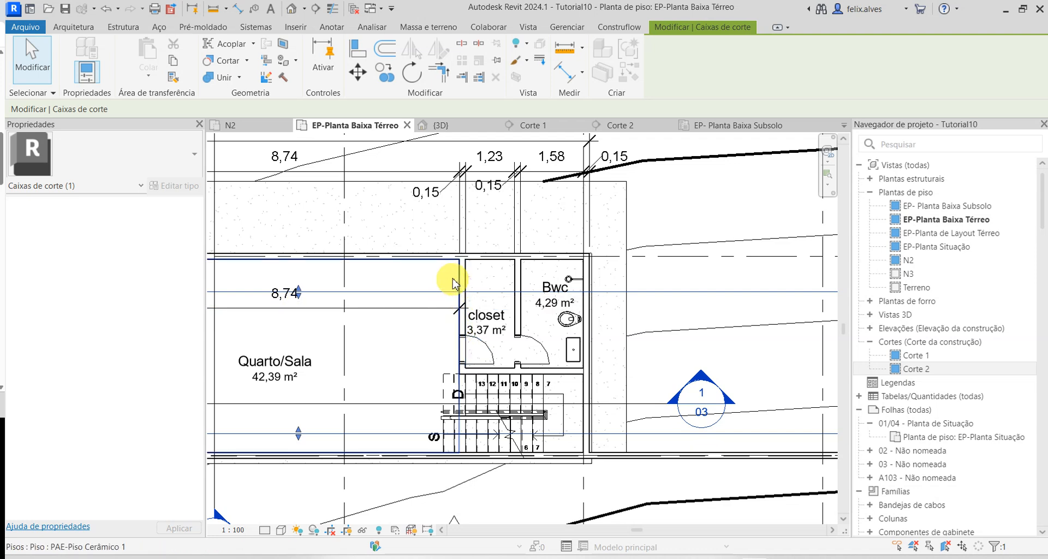
pyautogui.press('Tab')
pyautogui.press('Tab')
pyautogui.click(447, 262)
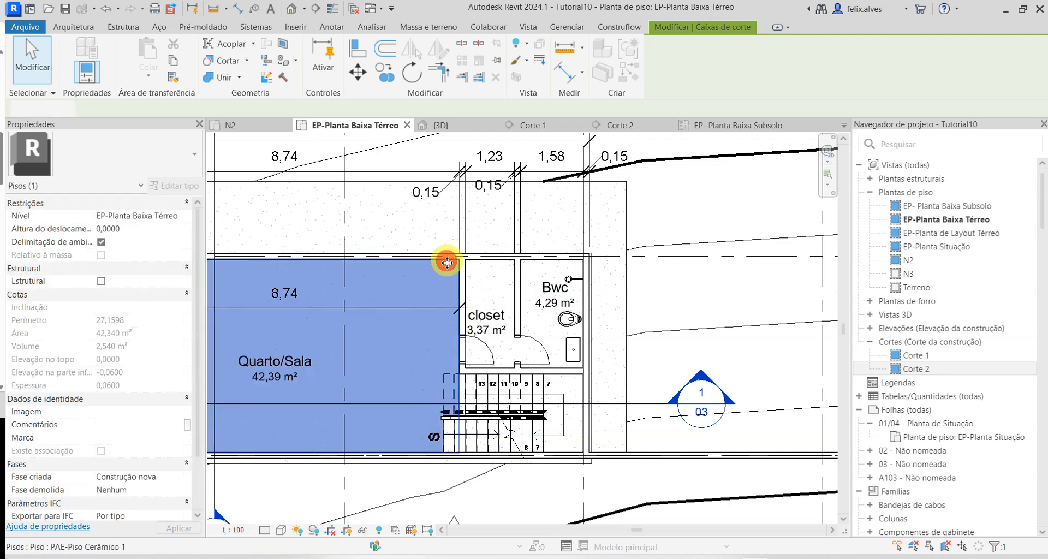
pyautogui.scroll(1, 445, 312)
pyautogui.moveTo(458, 438); pyautogui.dragTo(455, 318, button='middle')
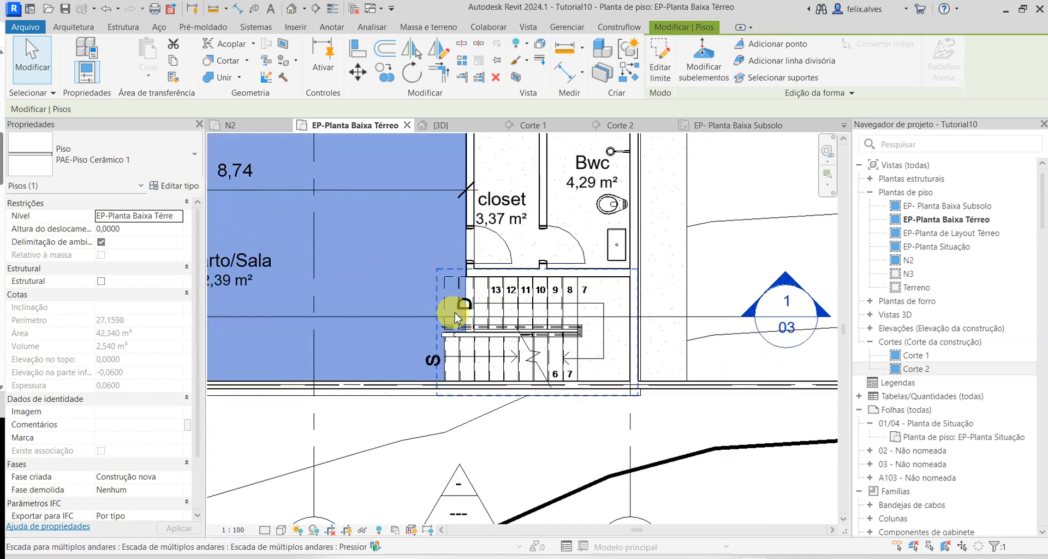
pyautogui.scroll(5, 461, 332)
pyautogui.scroll(-3, 468, 318)
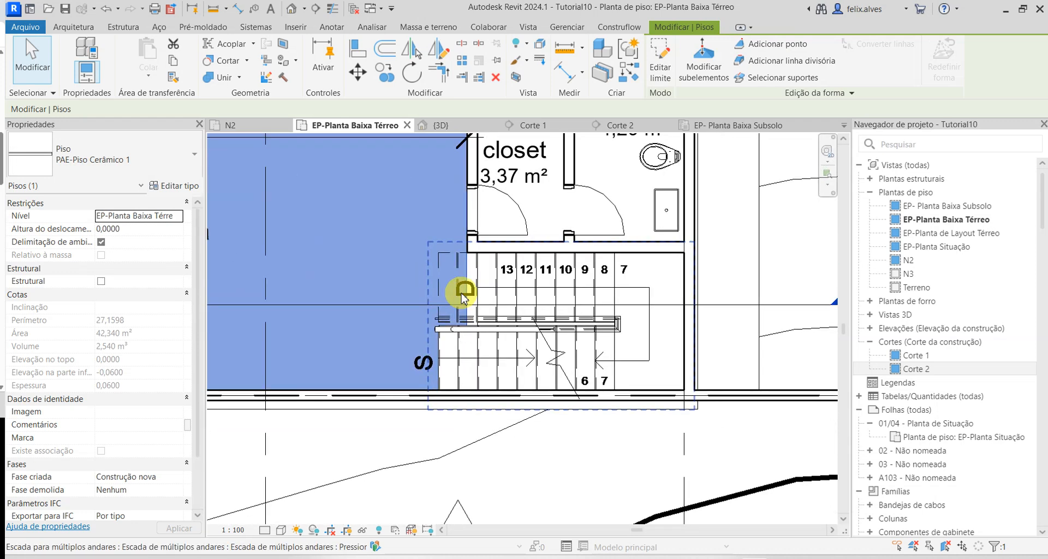
pyautogui.scroll(-1, 461, 294)
pyautogui.scroll(-1, 355, 266)
pyautogui.moveTo(356, 268); pyautogui.dragTo(523, 399, button='middle')
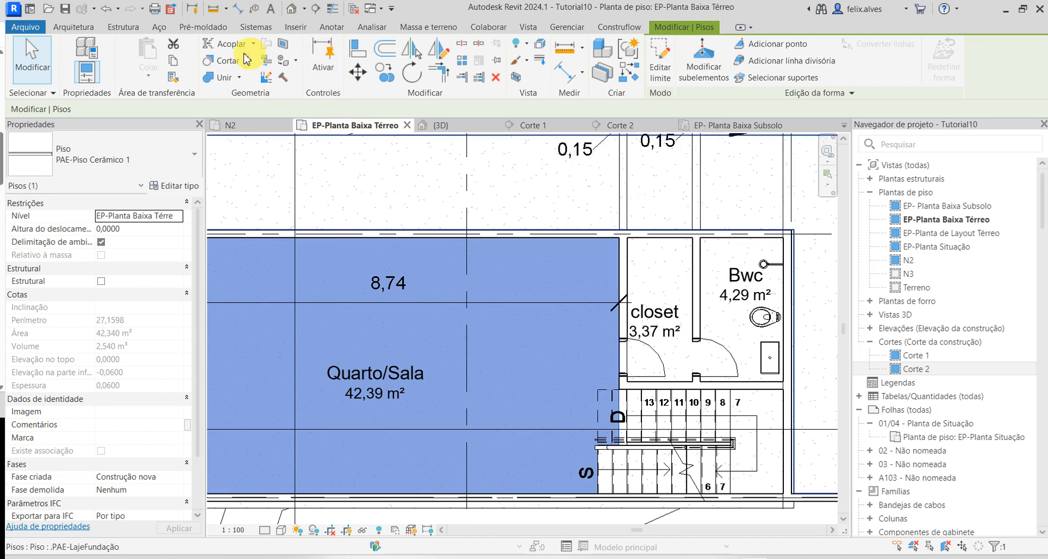
pyautogui.click(96, 28)
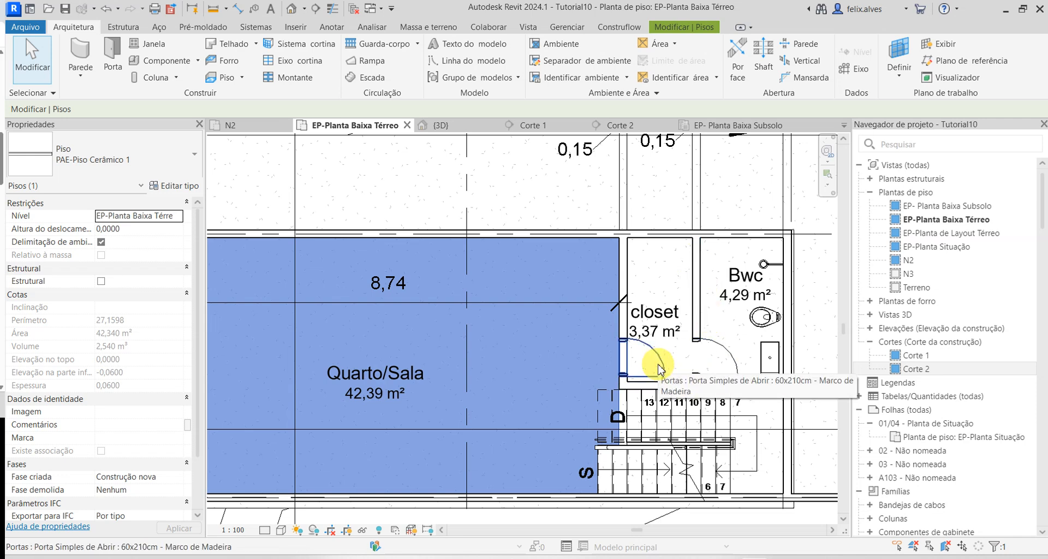
pyautogui.click(696, 30)
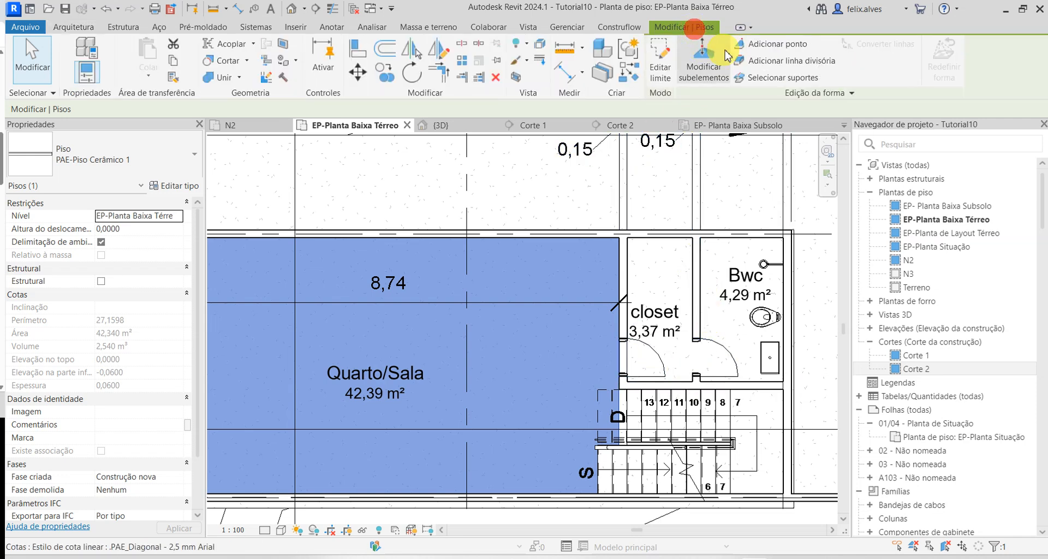
pyautogui.click(660, 60)
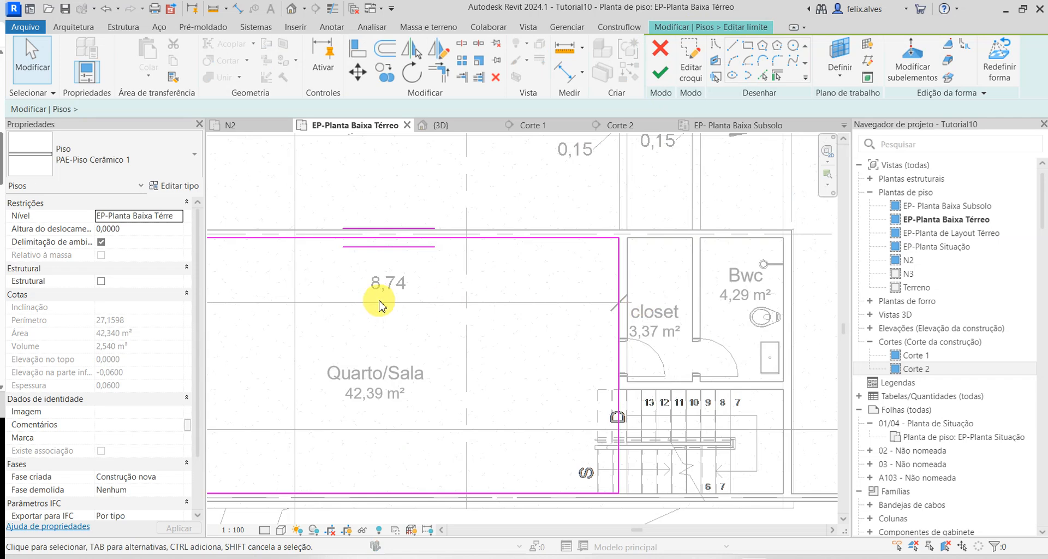
# - Add a rectangular boundary loop along the closet's inner wall faces and finish the floor boundary edit
pyautogui.click(784, 50)
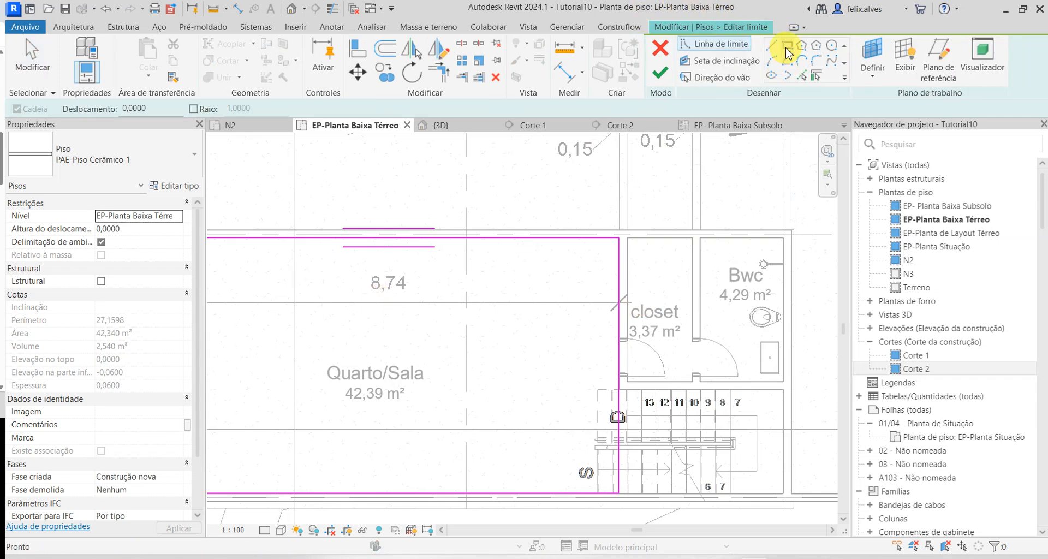
pyautogui.click(631, 237)
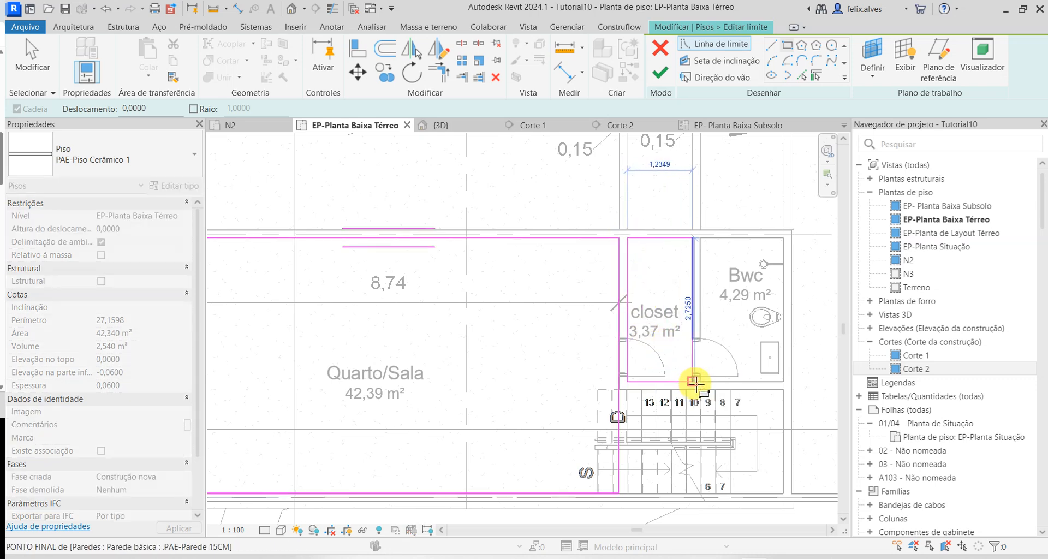
pyautogui.scroll(2, 693, 381)
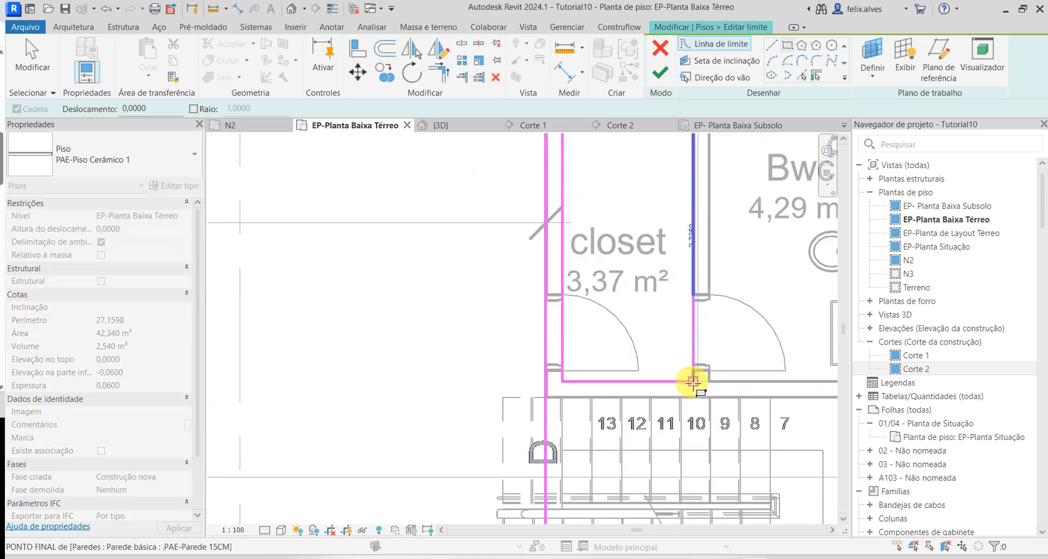
pyautogui.click(693, 380)
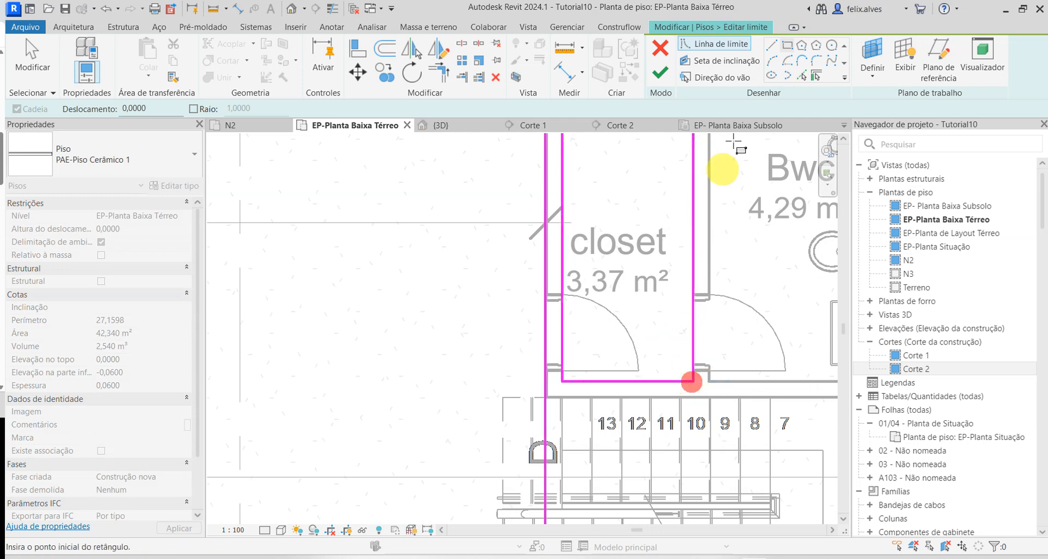
pyautogui.click(654, 73)
pyautogui.scroll(-3, 669, 266)
pyautogui.click(662, 274)
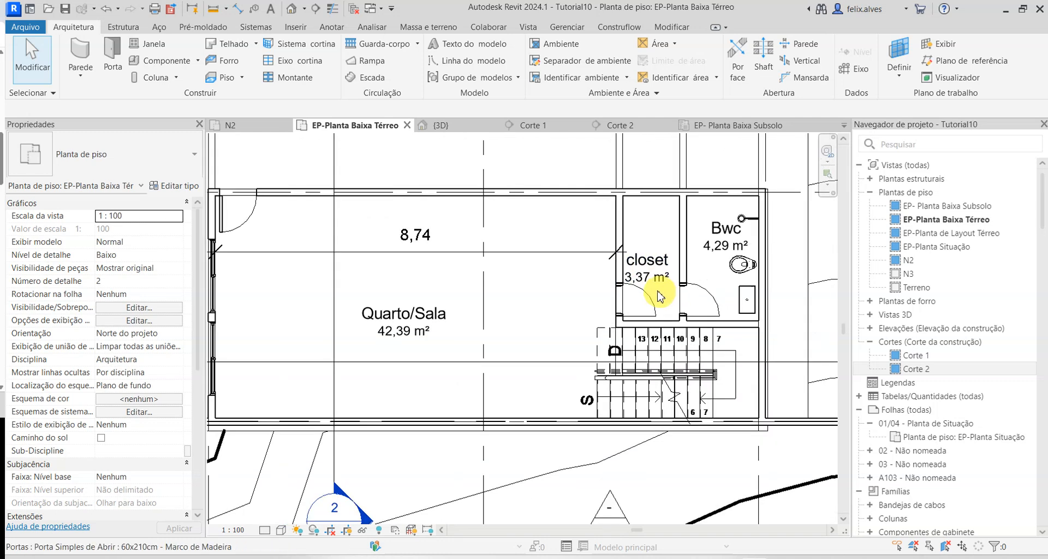
pyautogui.scroll(-1, 658, 295)
# - In the 3D view, set the base offset of both closet side walls to -0,0600
pyautogui.click(464, 131)
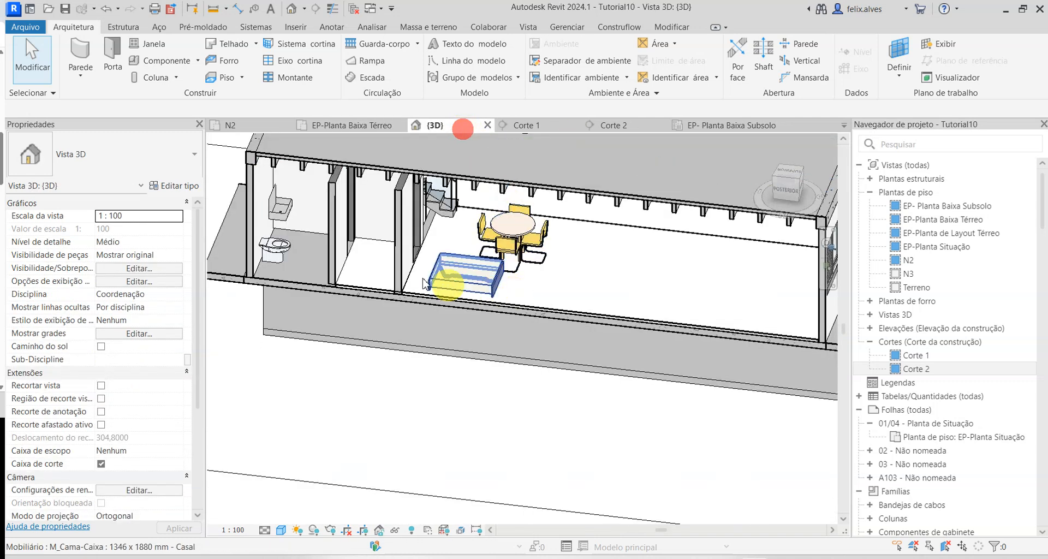
pyautogui.scroll(4, 374, 300)
pyautogui.keyDown('shift'); pyautogui.moveTo(375, 300); pyautogui.dragTo(428, 290, button='middle'); pyautogui.keyUp('shift')
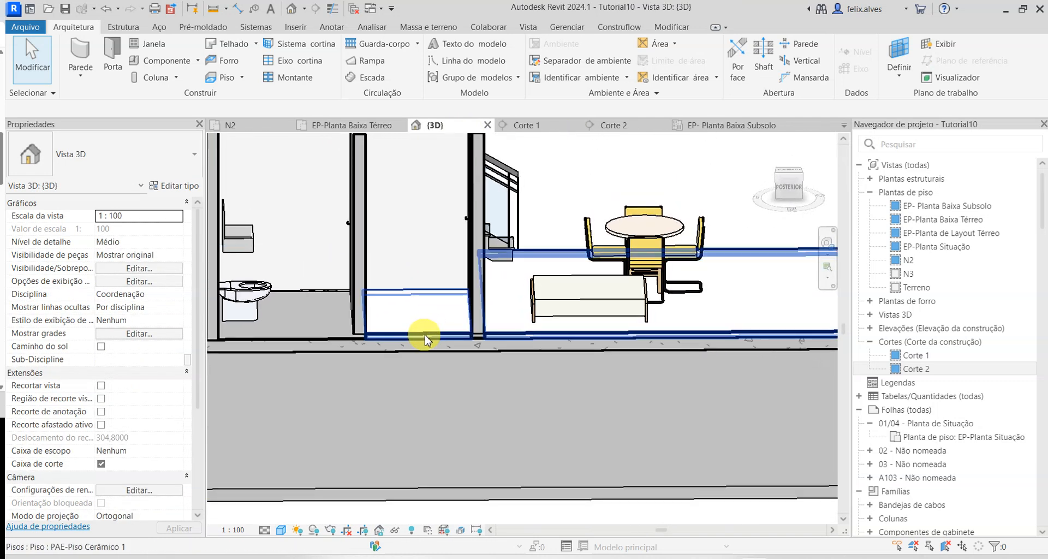
pyautogui.scroll(5, 419, 338)
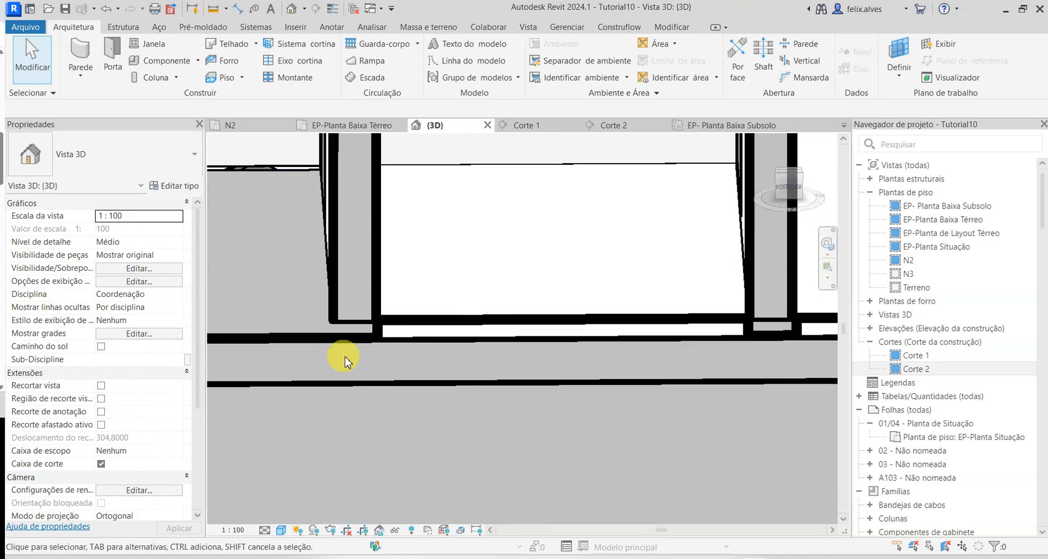
pyautogui.click(345, 299)
pyautogui.scroll(-3, 356, 312)
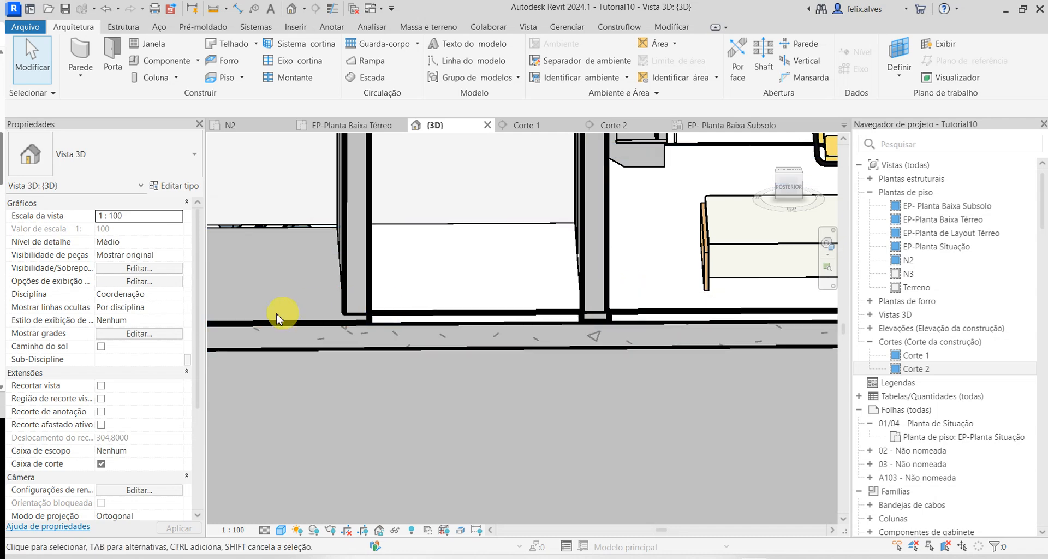
pyautogui.click(345, 293)
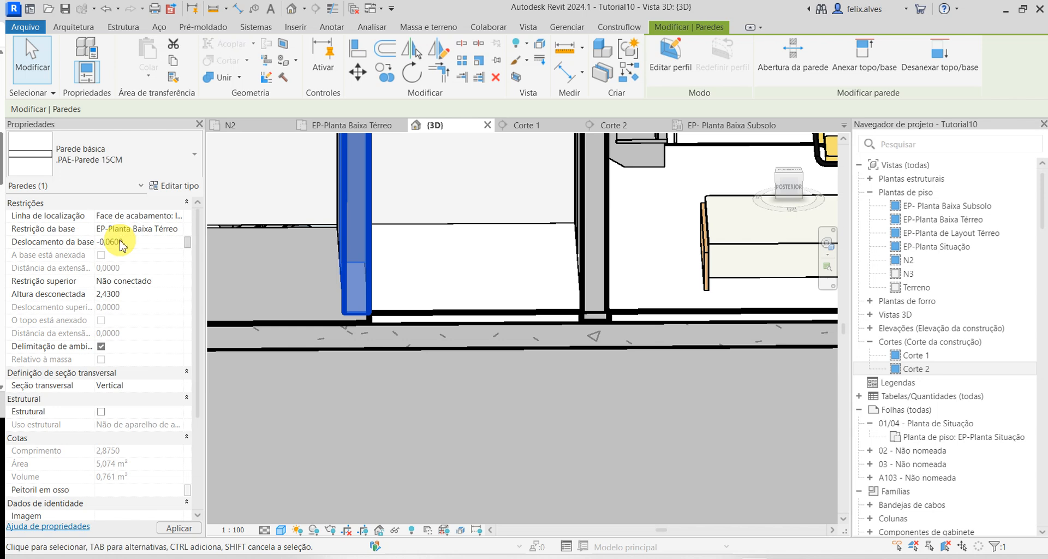
pyautogui.click(195, 528)
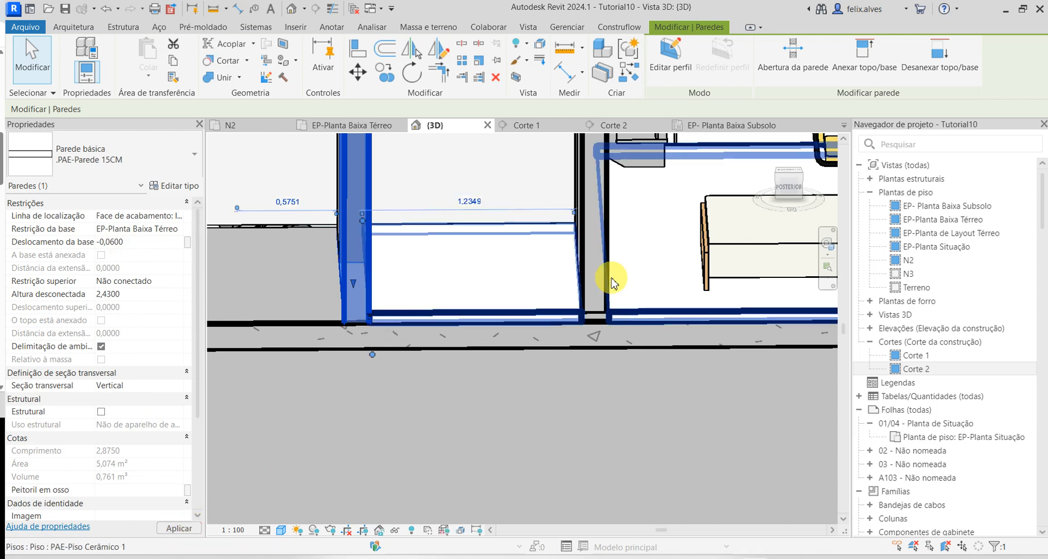
pyautogui.click(584, 271)
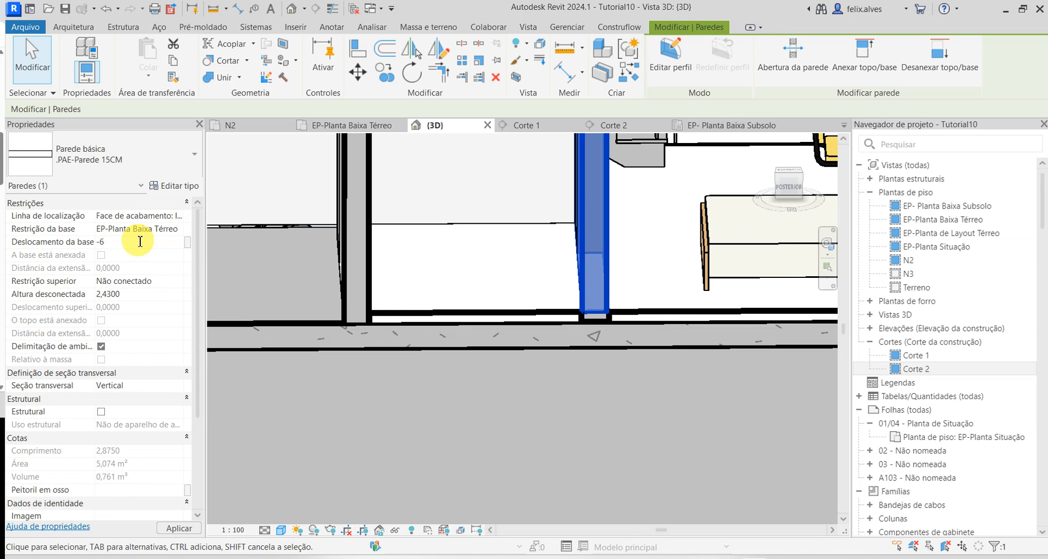
pyautogui.click(139, 242)
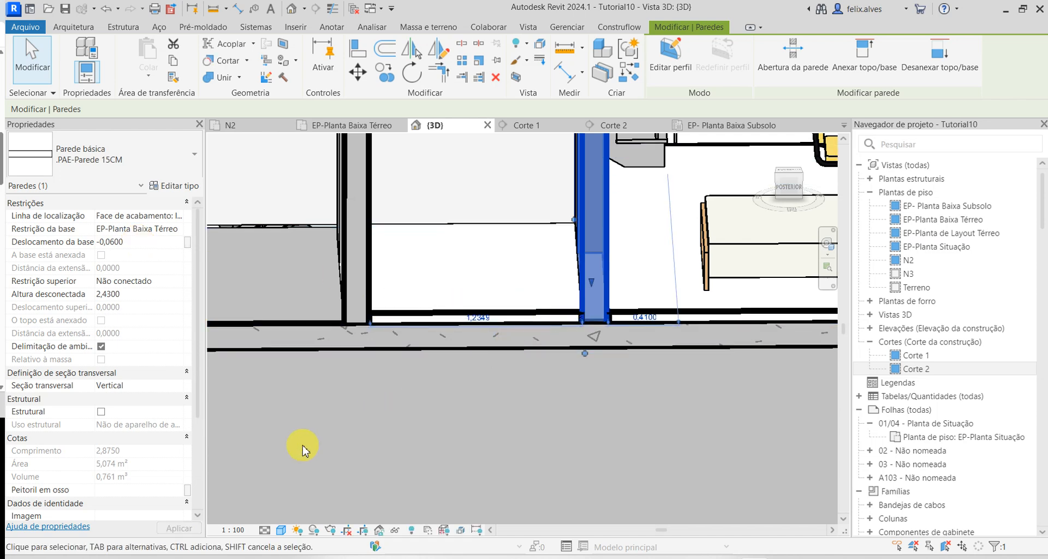
pyautogui.press('Escape')
pyautogui.scroll(-3, 479, 431)
pyautogui.scroll(-3, 463, 423)
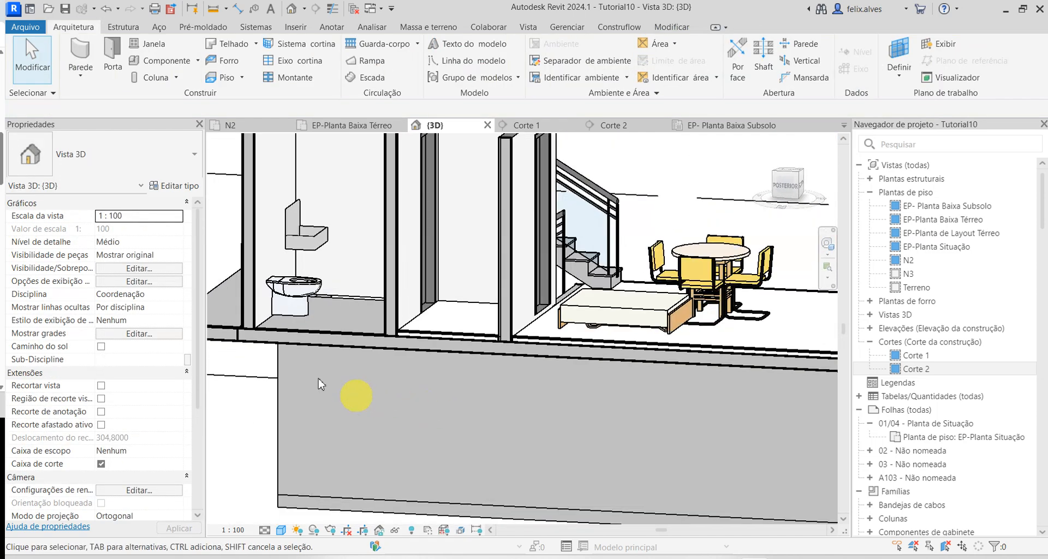
pyautogui.keyDown('shift'); pyautogui.moveTo(351, 311); pyautogui.dragTo(469, 384, button='middle'); pyautogui.keyUp('shift')
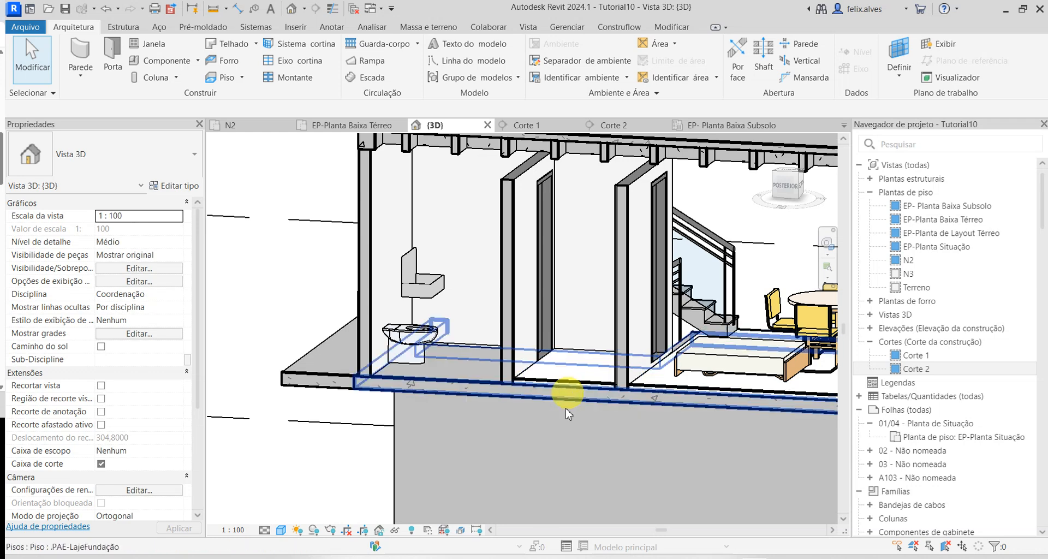
pyautogui.scroll(-1, 555, 466)
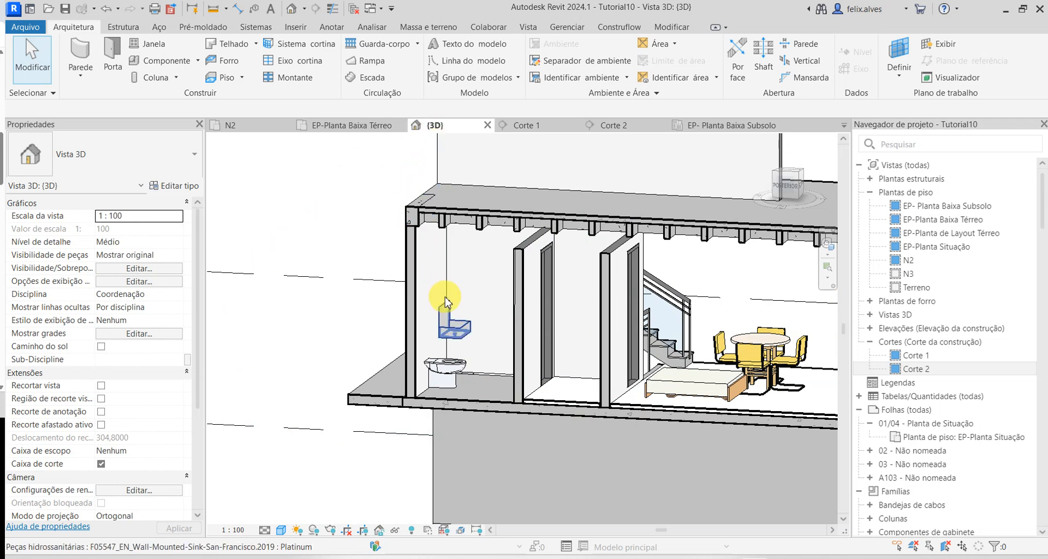
# - In the EP-Planta Baixa Térreo plan, start a new floor and duplicate its type as PAE-Piso Cerâmico 2
pyautogui.click(354, 126)
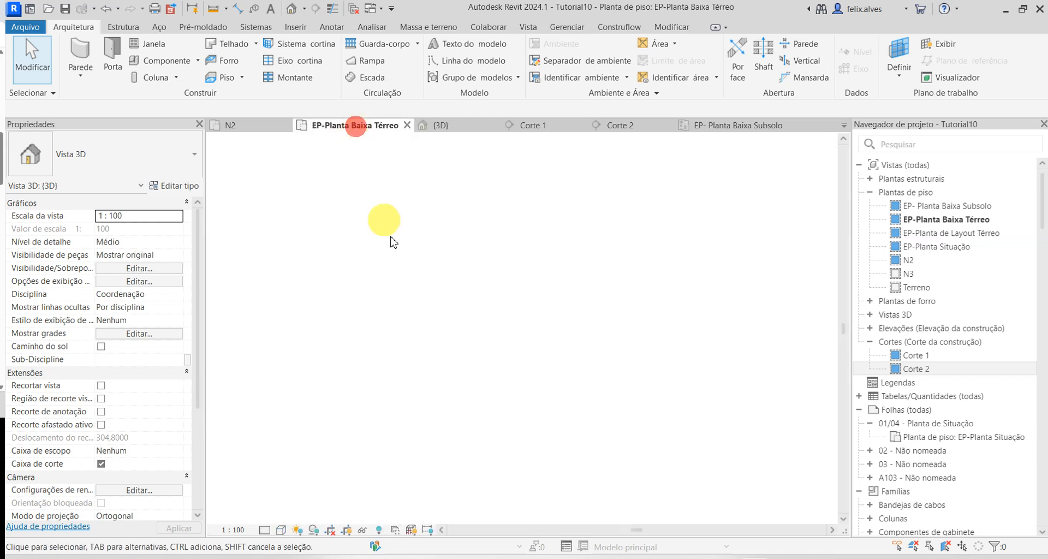
pyautogui.scroll(5, 693, 316)
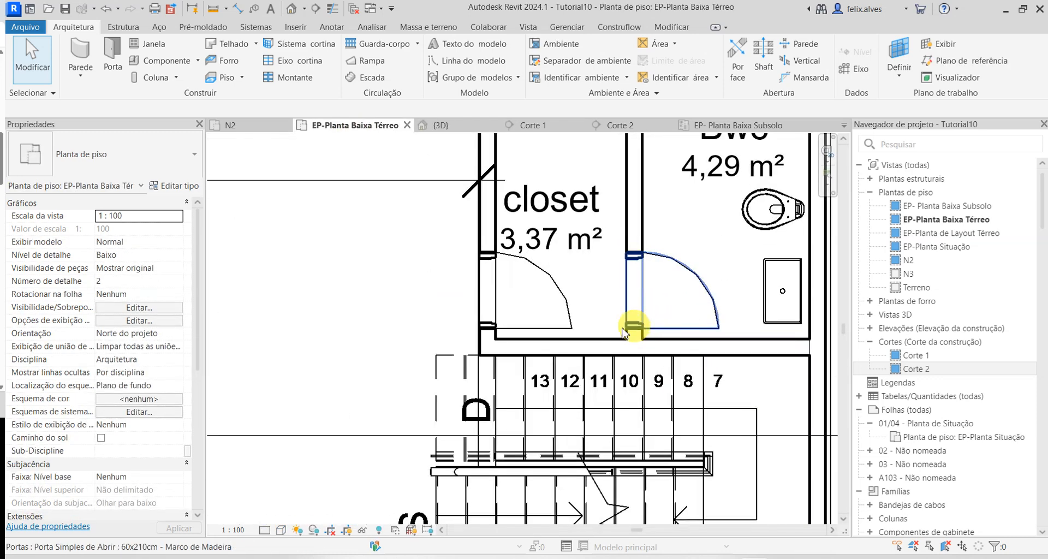
pyautogui.moveTo(433, 240); pyautogui.dragTo(421, 327, button='middle')
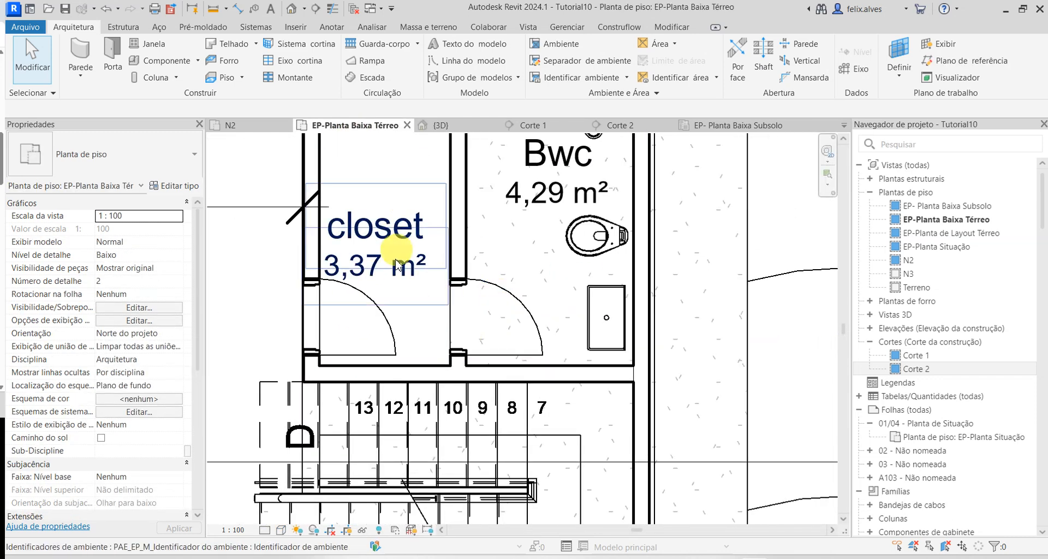
pyautogui.scroll(-1, 402, 211)
pyautogui.scroll(-1, 264, 309)
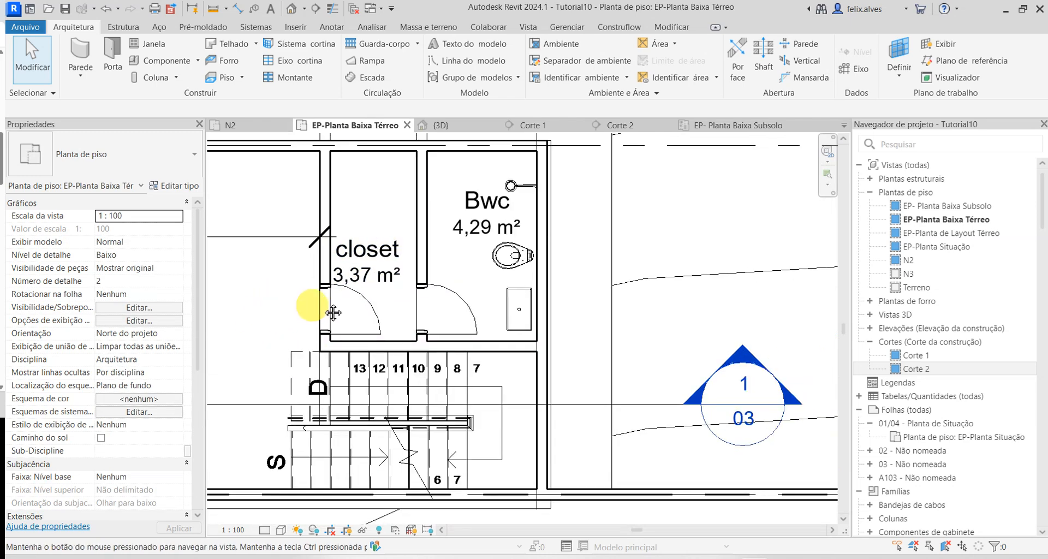
pyautogui.moveTo(264, 309); pyautogui.dragTo(394, 295, button='middle')
pyautogui.moveTo(631, 299); pyautogui.dragTo(624, 399, button='middle')
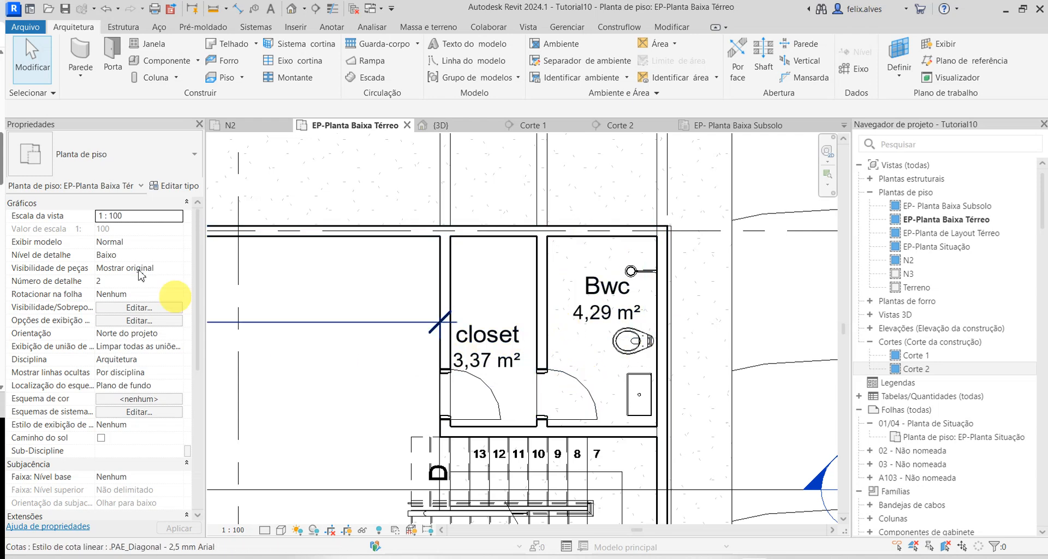
pyautogui.click(224, 78)
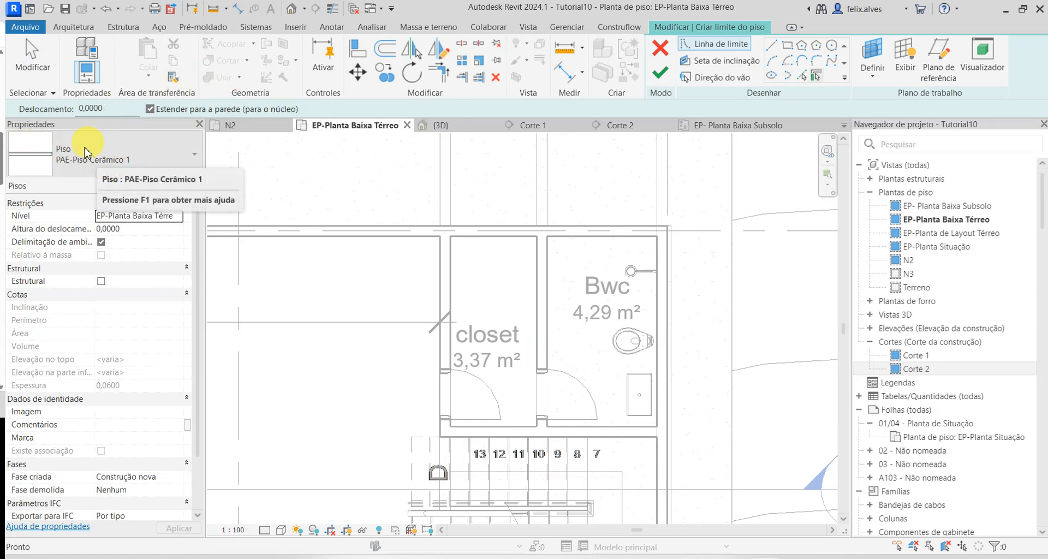
pyautogui.click(176, 188)
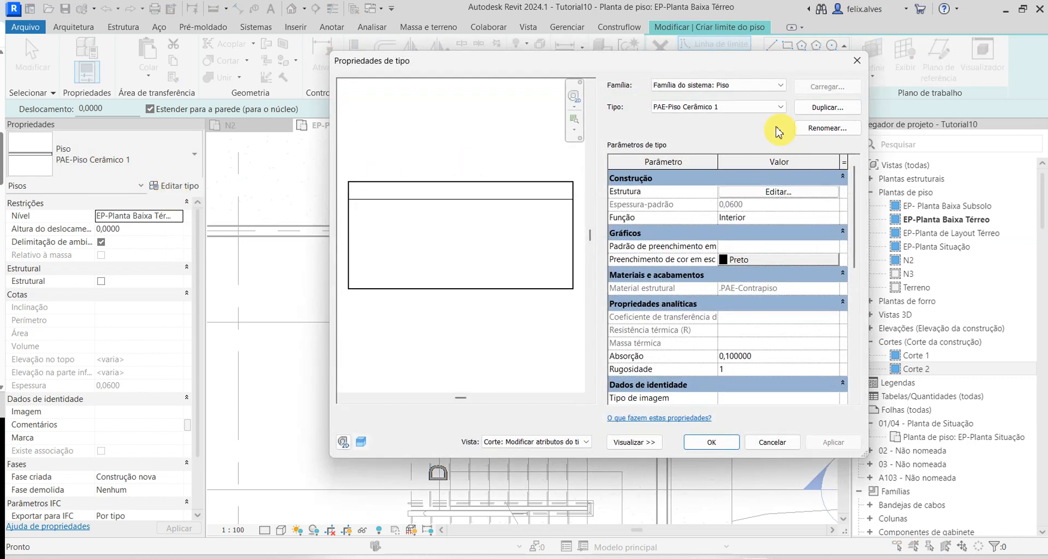
pyautogui.click(818, 107)
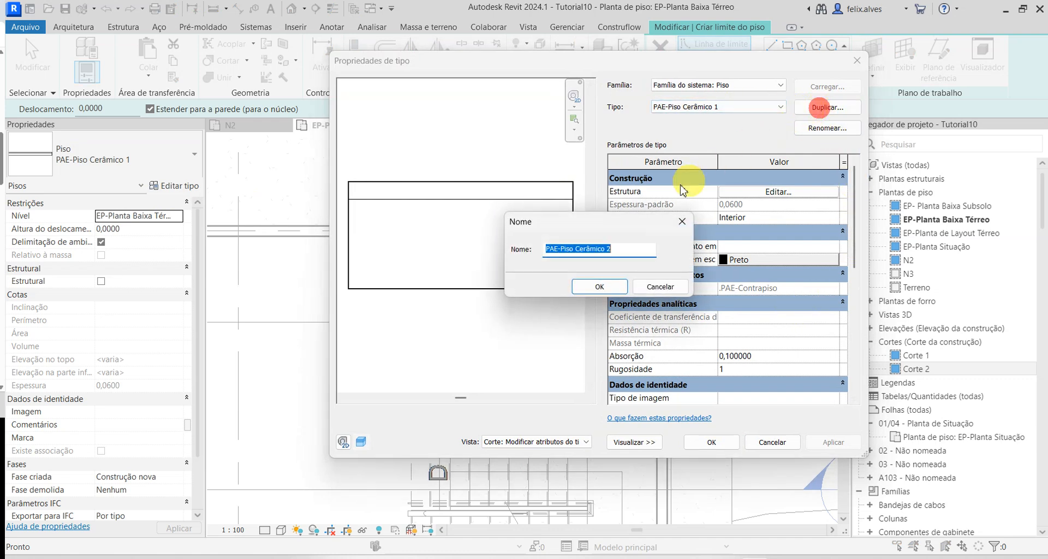
pyautogui.click(626, 250)
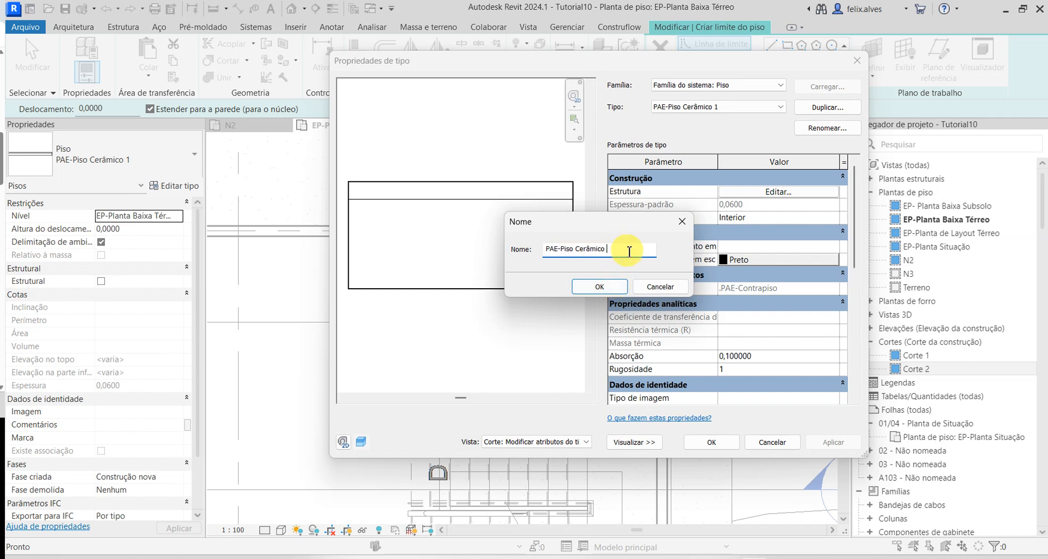
pyautogui.click(604, 287)
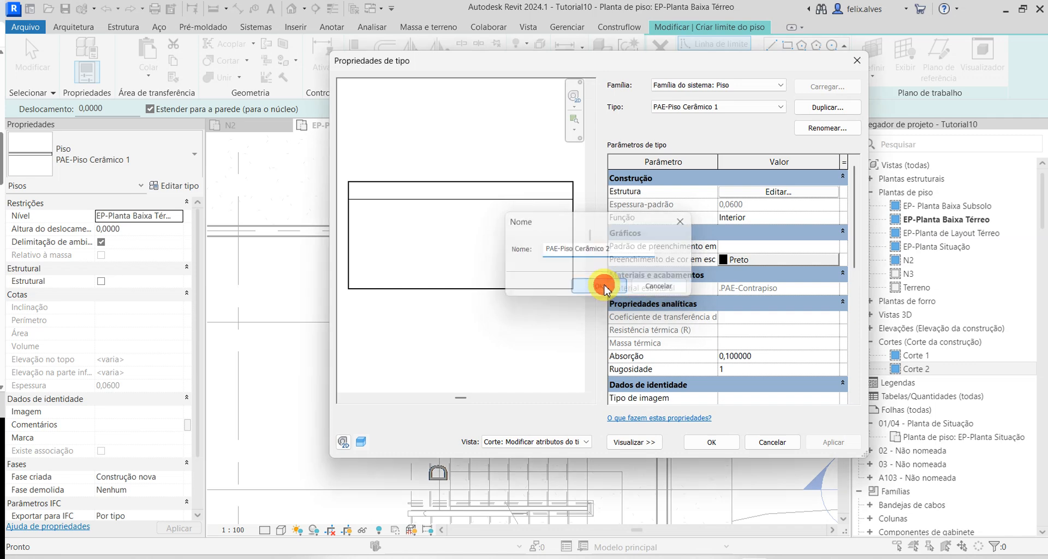
# - Set the new floor type's structure layer thickness to 0,0150 and search the finish layer's materials for CERÂMICA
pyautogui.click(782, 192)
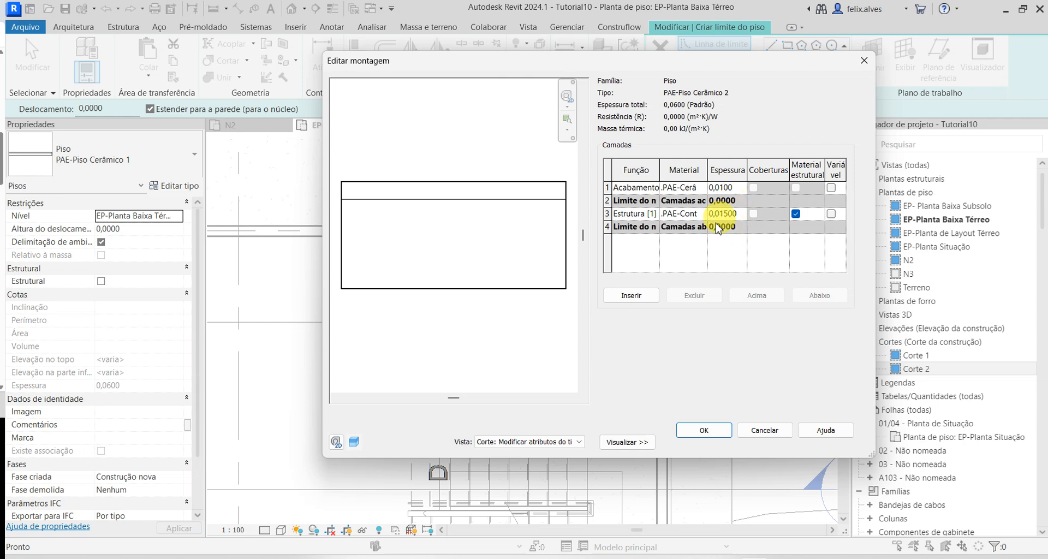
pyautogui.click(699, 191)
pyautogui.click(702, 188)
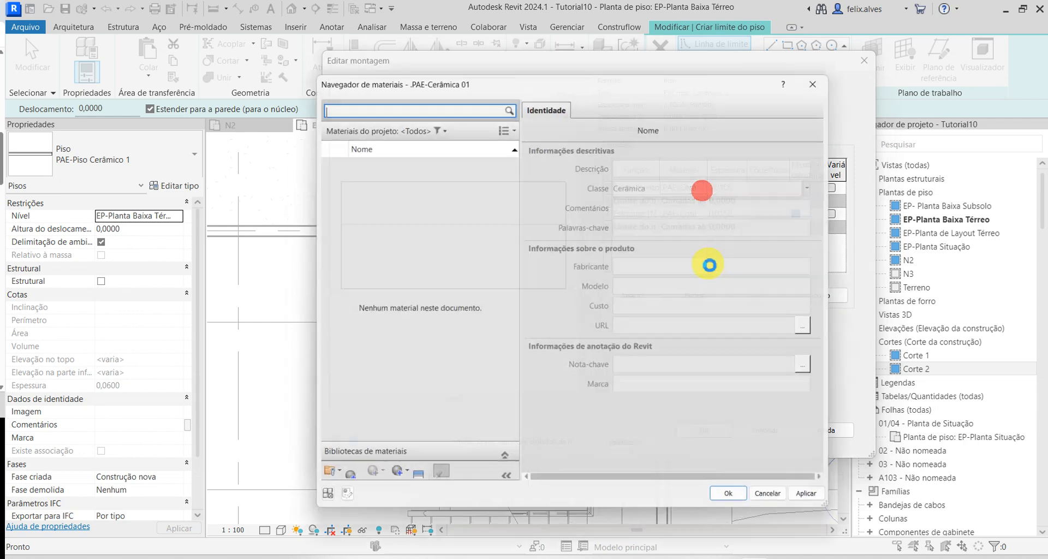
pyautogui.scroll(-5, 412, 264)
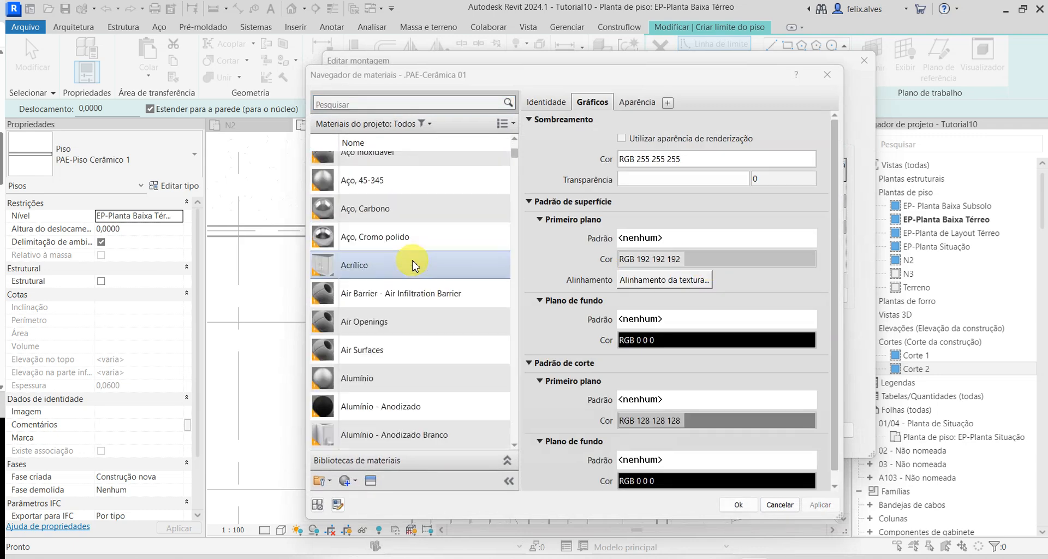
pyautogui.scroll(5, 412, 264)
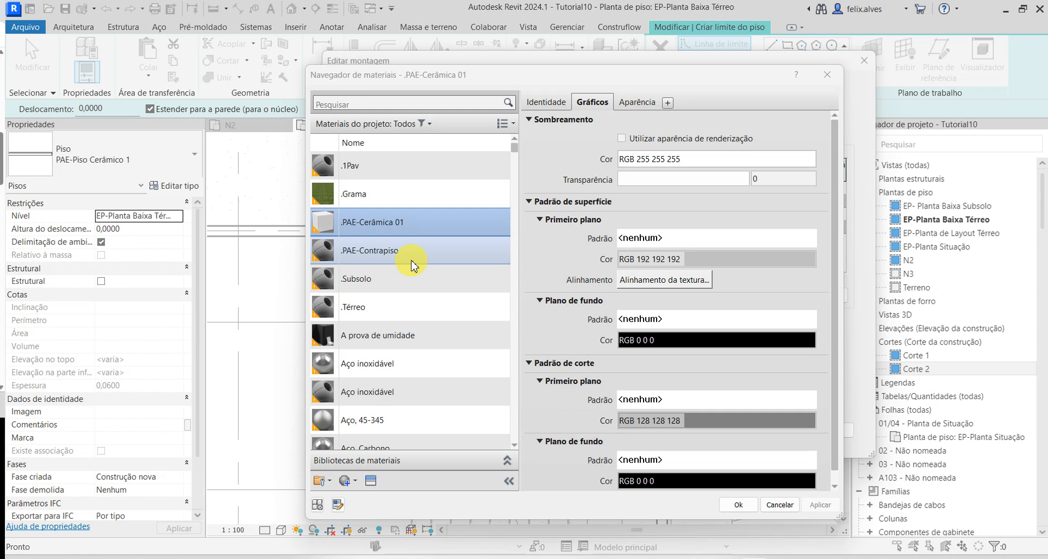
pyautogui.click(394, 108)
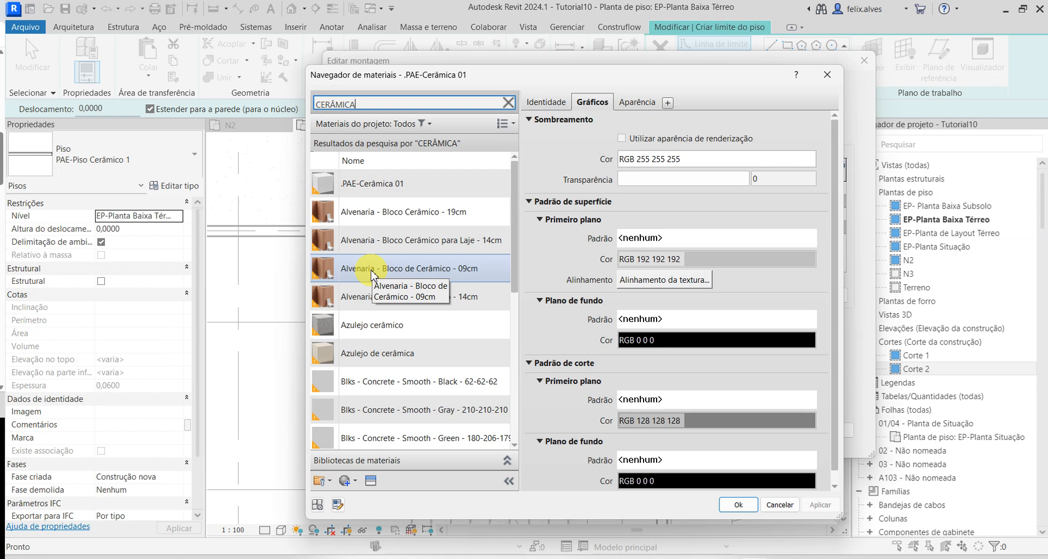
# - Duplicate the material Cerâmica - 15x15cm with its assets and name the copy .PAE-Cerâmica Area Molhada
pyautogui.scroll(-3, 373, 274)
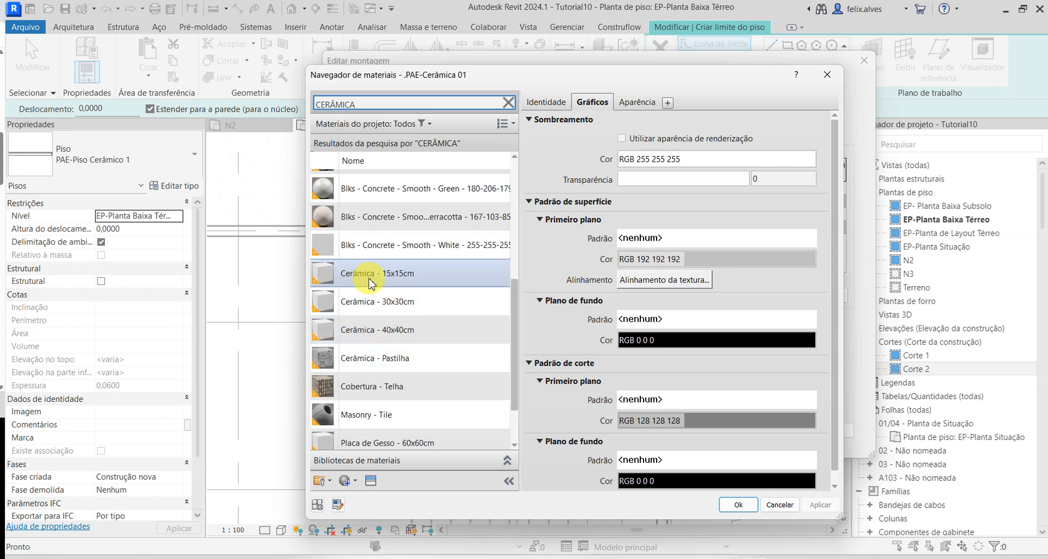
pyautogui.click(388, 279)
pyautogui.rightClick(387, 278)
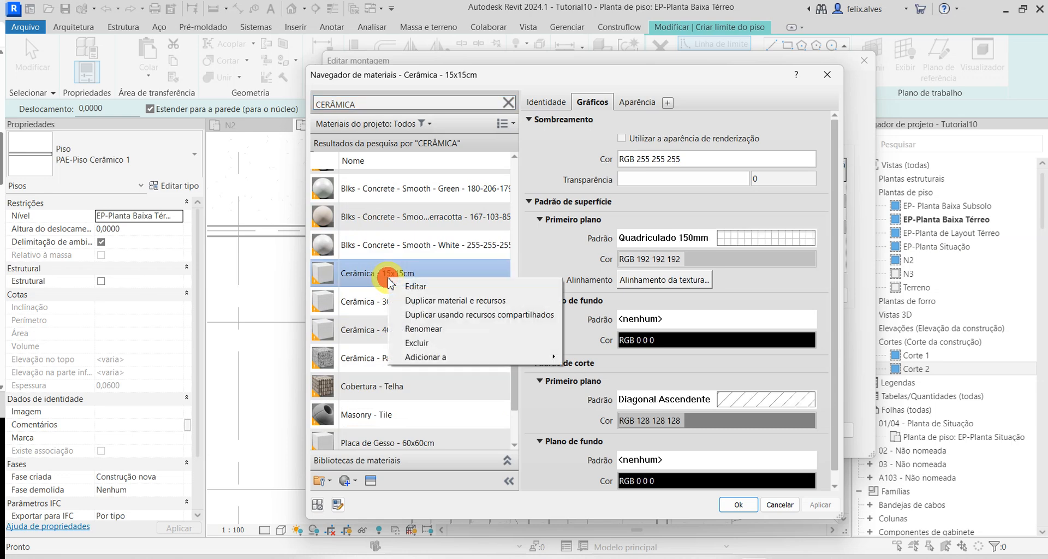
pyautogui.click(480, 300)
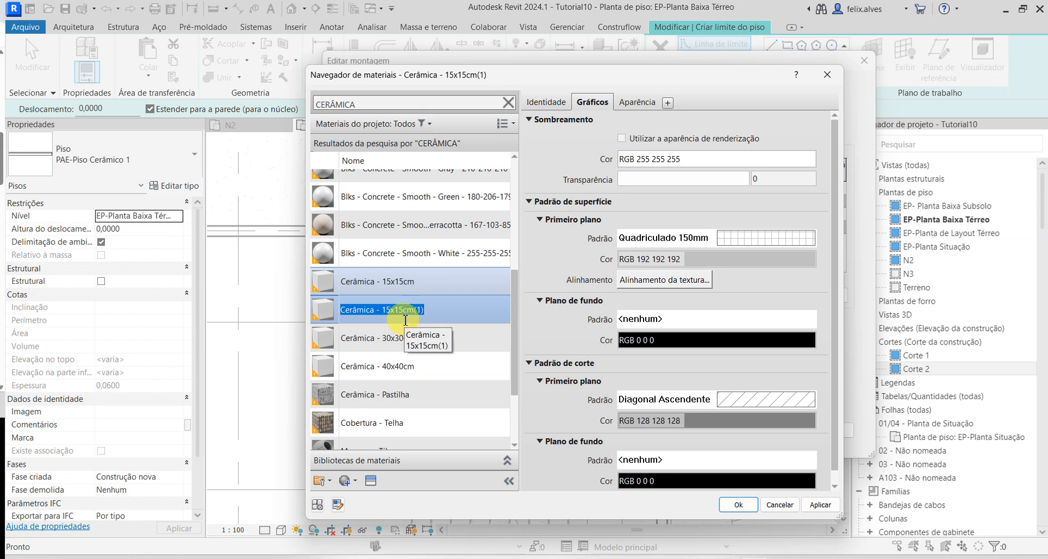
pyautogui.press('BackSpace')
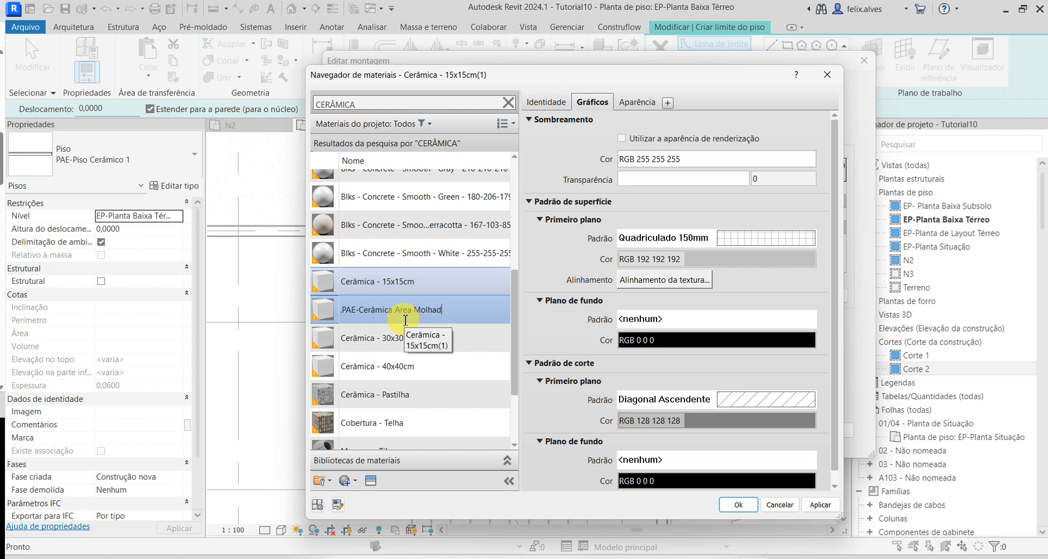
pyautogui.click(570, 258)
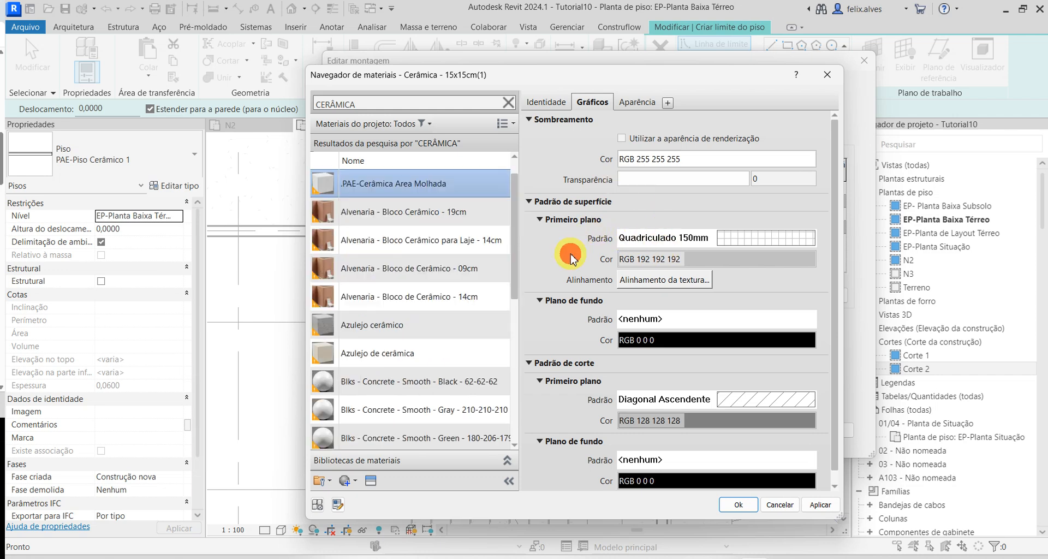
# - Keep the Quadriculado 150mm surface pattern and set its foreground colour to black, RGB 0 0 0
pyautogui.click(766, 240)
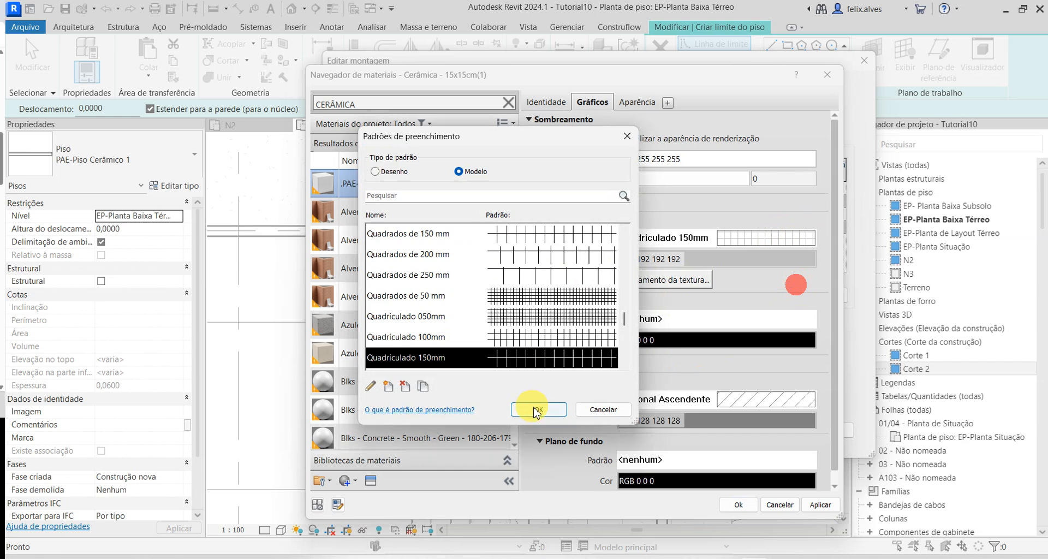
pyautogui.click(597, 409)
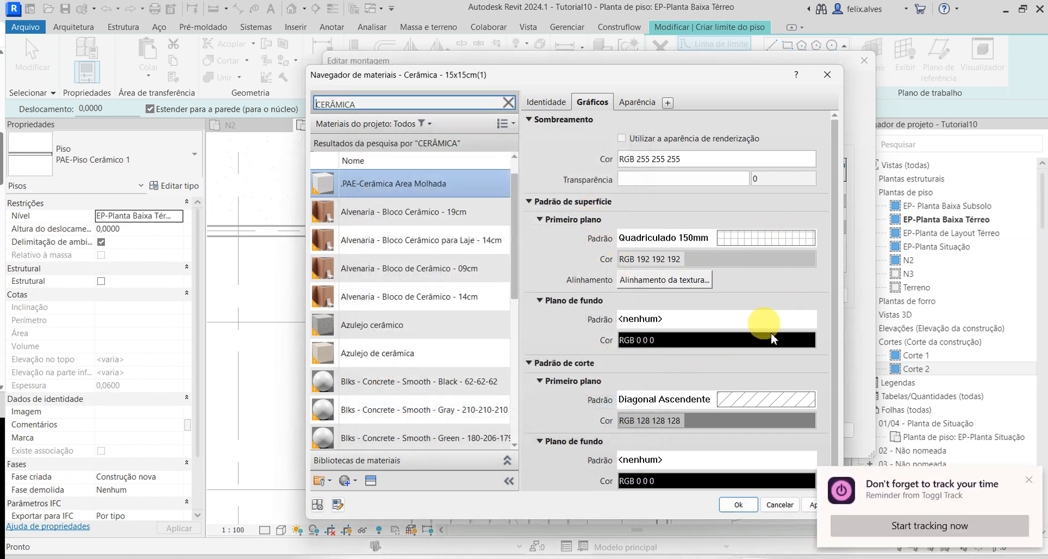
pyautogui.click(1030, 480)
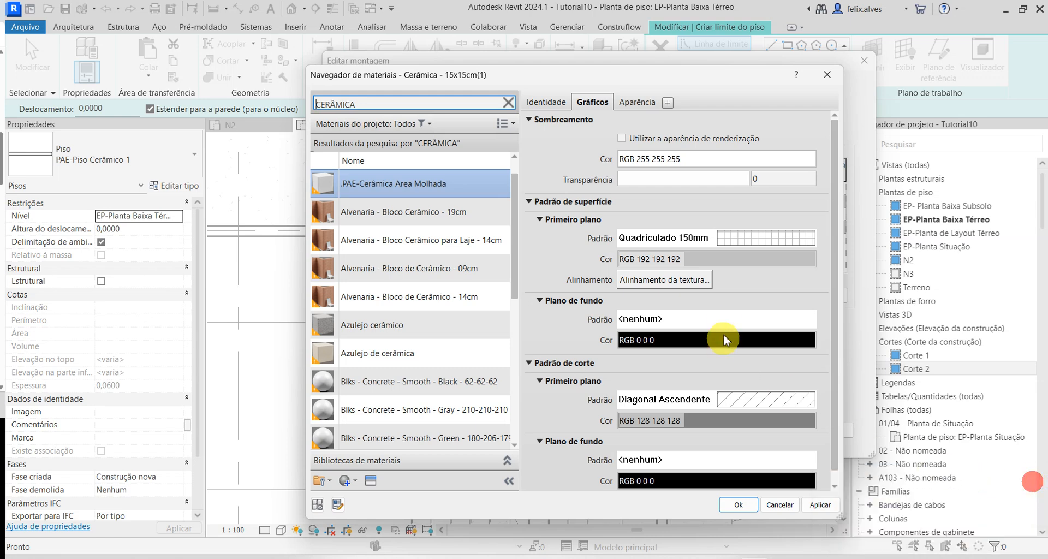
pyautogui.click(681, 265)
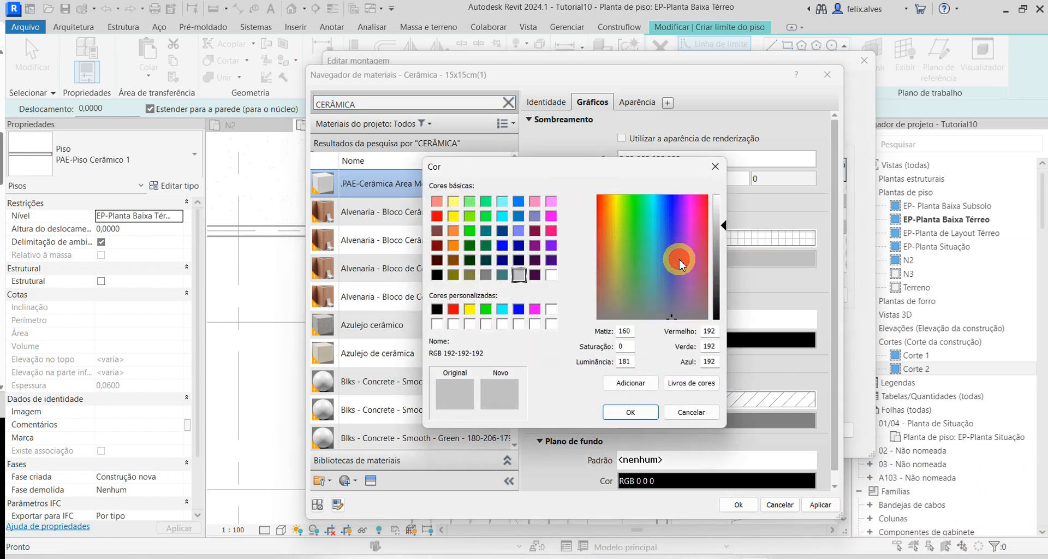
pyautogui.click(437, 313)
pyautogui.click(630, 412)
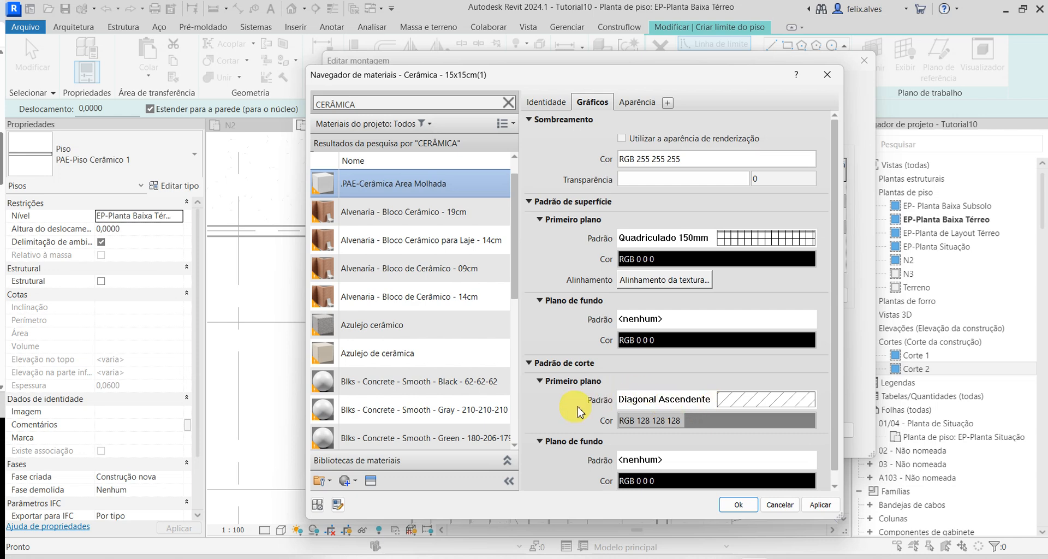
# - Set the material's foreground cut pattern to <Sem padrão> and assign the material to the finish layer
pyautogui.click(786, 405)
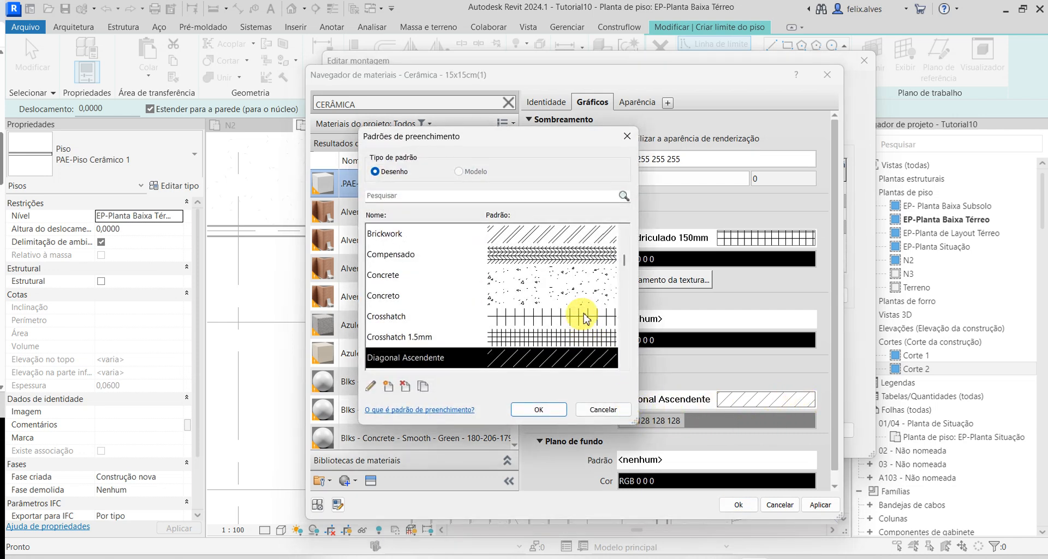
pyautogui.moveTo(624, 273); pyautogui.dragTo(604, 227)
pyautogui.click(585, 234)
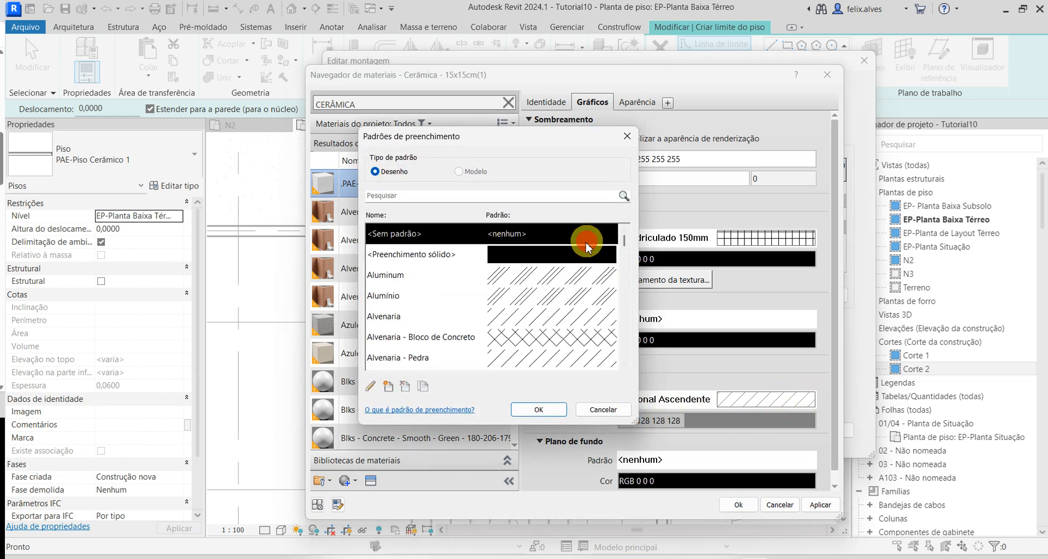
pyautogui.click(542, 409)
pyautogui.click(819, 504)
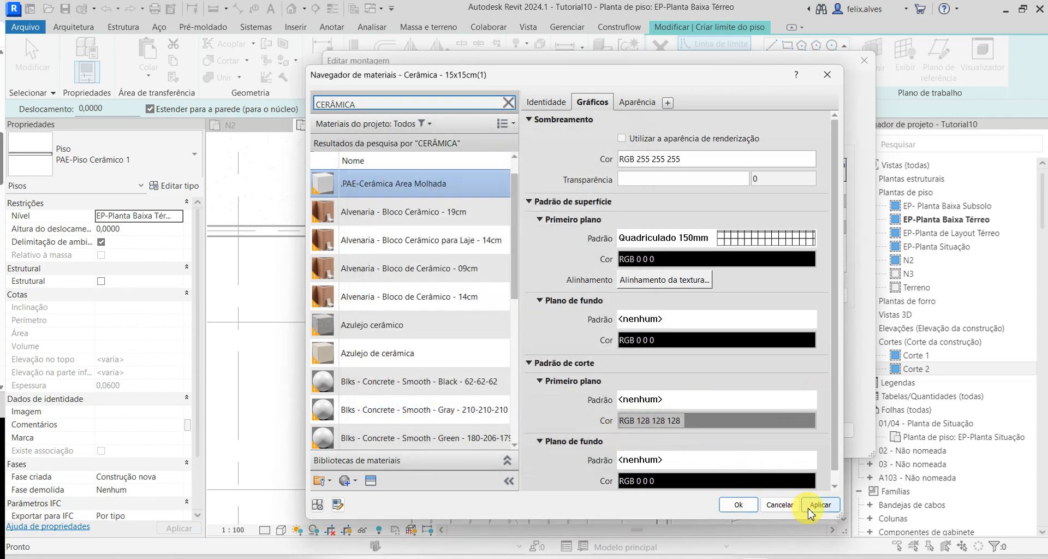
pyautogui.click(740, 506)
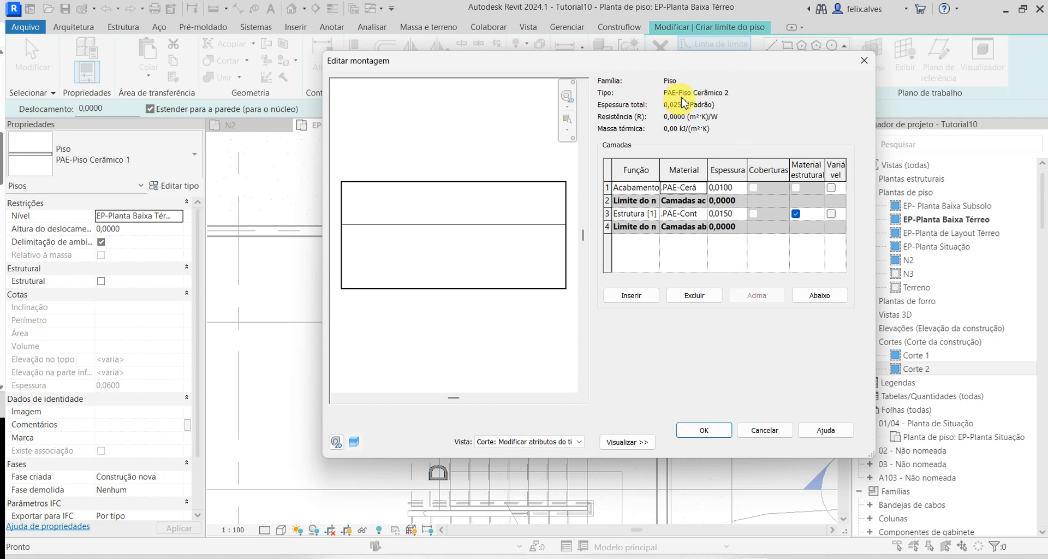
# - Set the structure layer thickness of PAE-Piso Cerâmico 2 to 0,0200 and apply the type changes
pyautogui.click(723, 215)
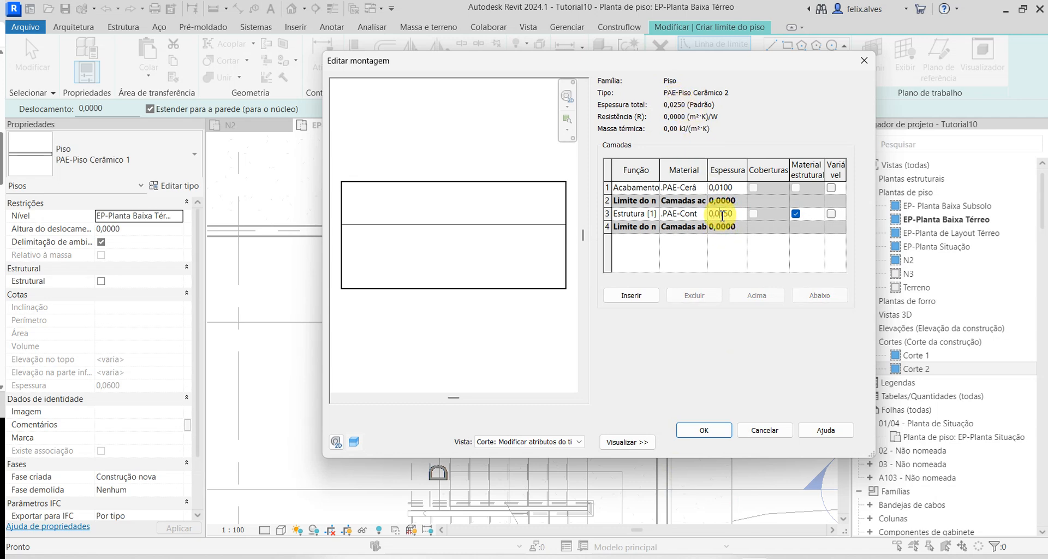
pyautogui.moveTo(719, 213); pyautogui.dragTo(730, 213)
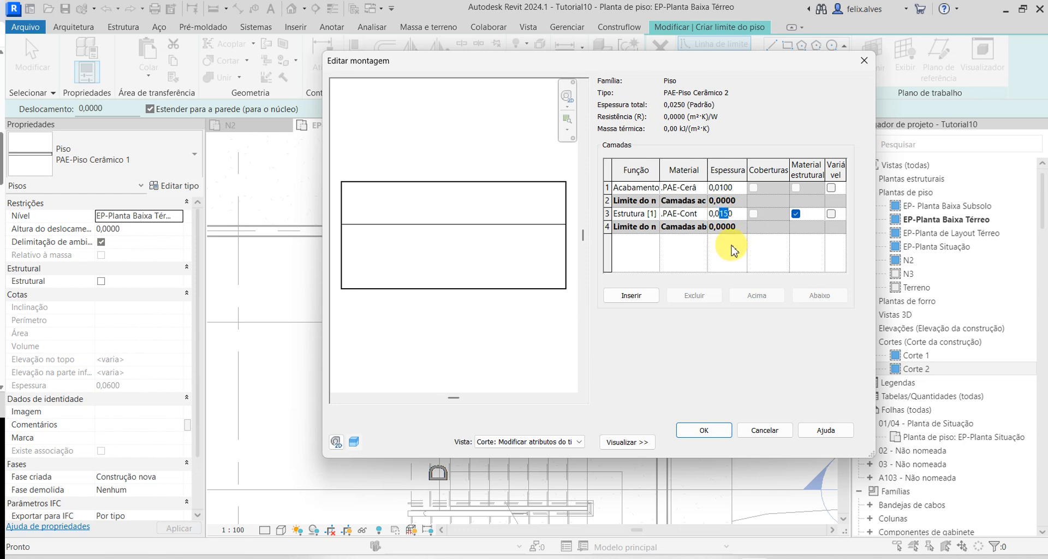
pyautogui.write('2')
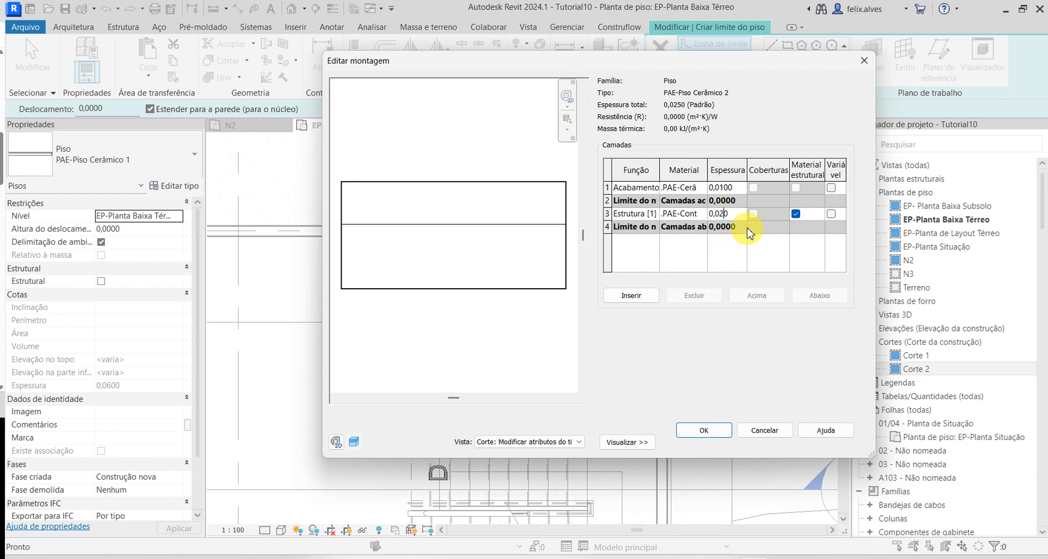
pyautogui.click(735, 187)
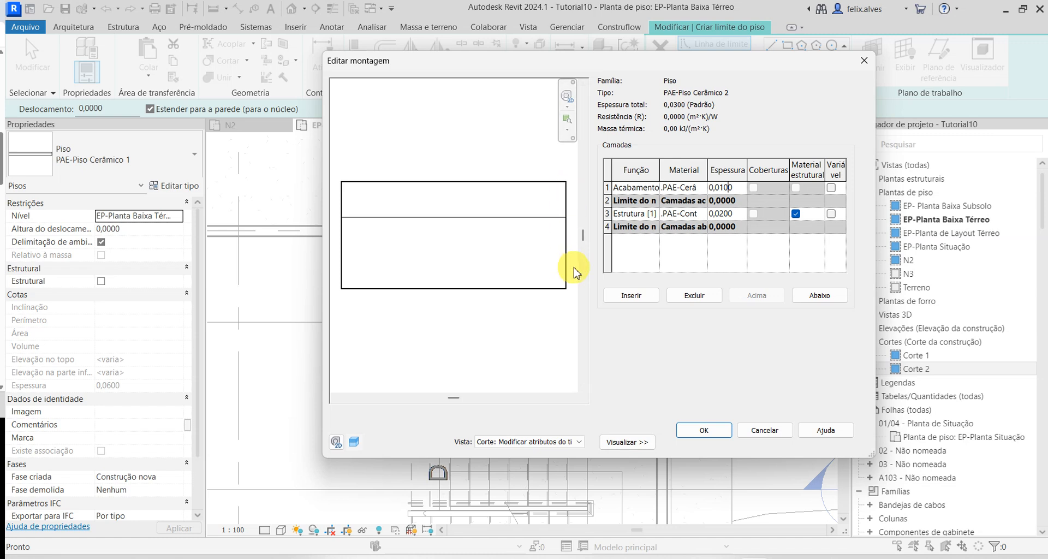
pyautogui.click(715, 436)
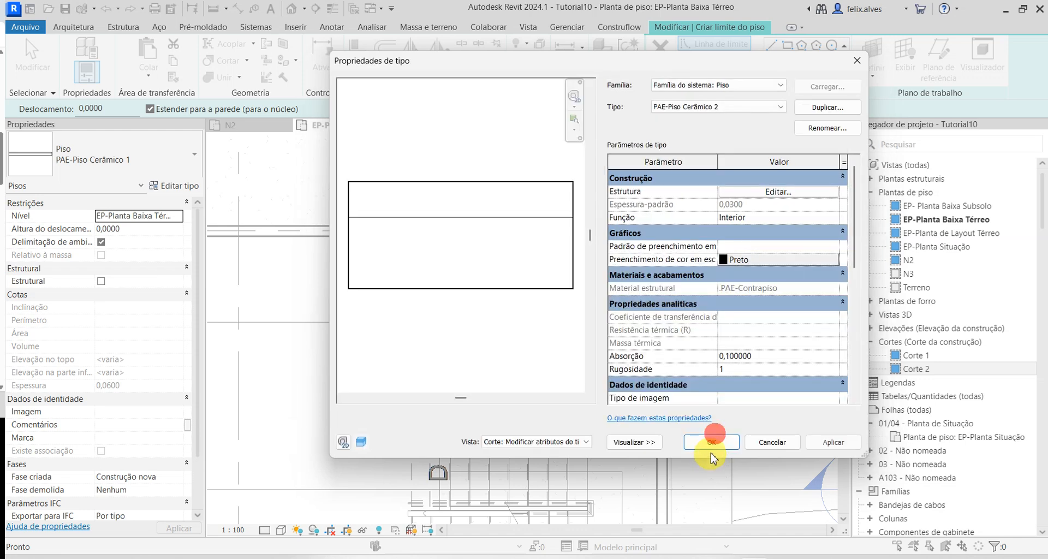
pyautogui.click(833, 440)
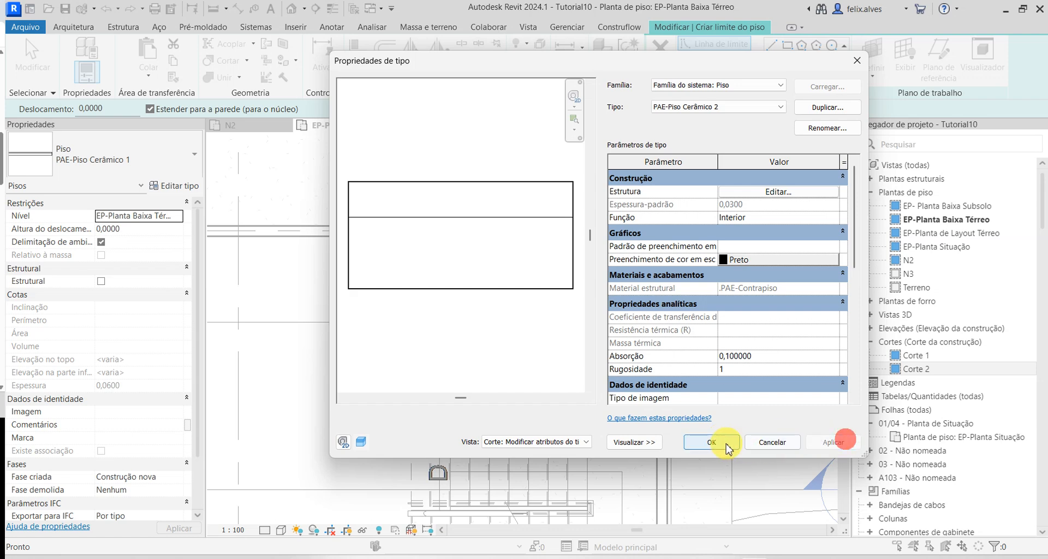
pyautogui.click(717, 447)
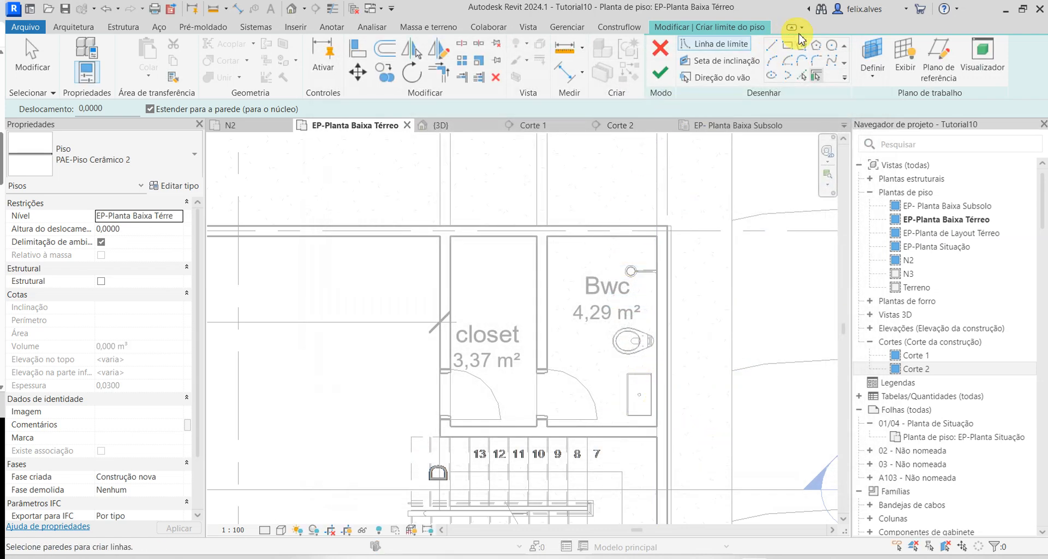
# - Sketch a rectangular floor boundary about 1.58 m wide around the Bwc and finish the PAE-Piso Cerâmico 2 floor
pyautogui.click(788, 46)
pyautogui.click(547, 237)
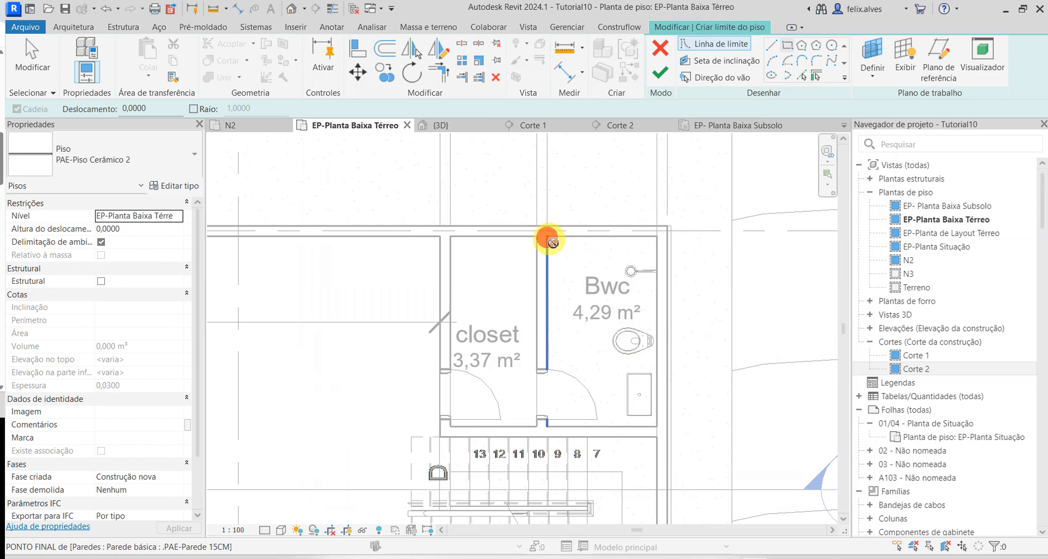
pyautogui.click(656, 426)
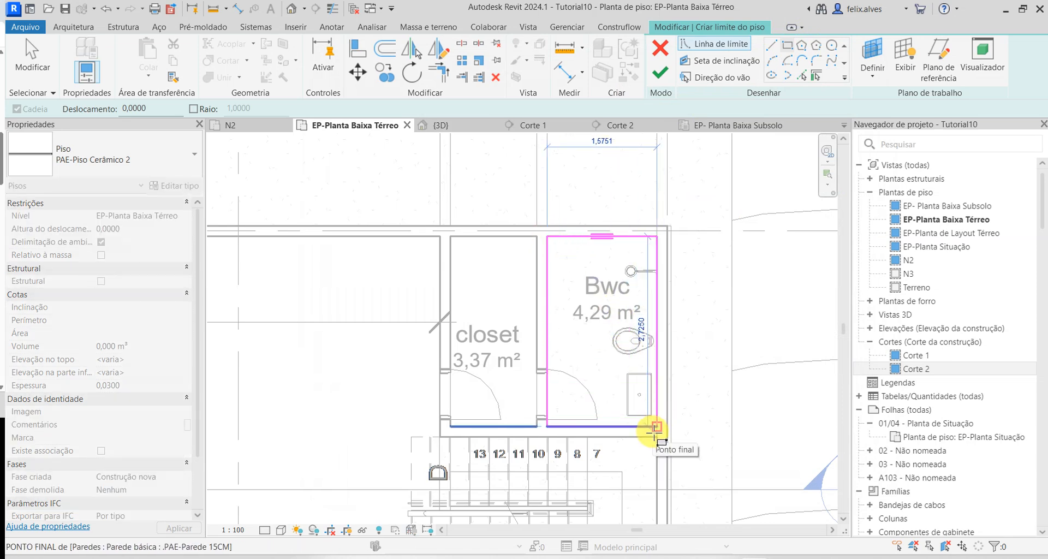
pyautogui.click(655, 428)
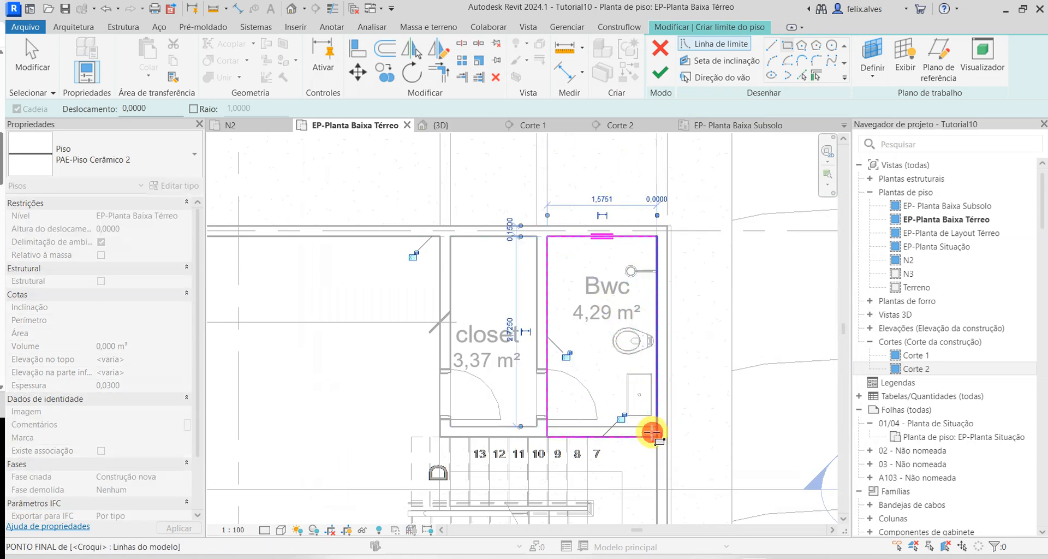
pyautogui.click(660, 72)
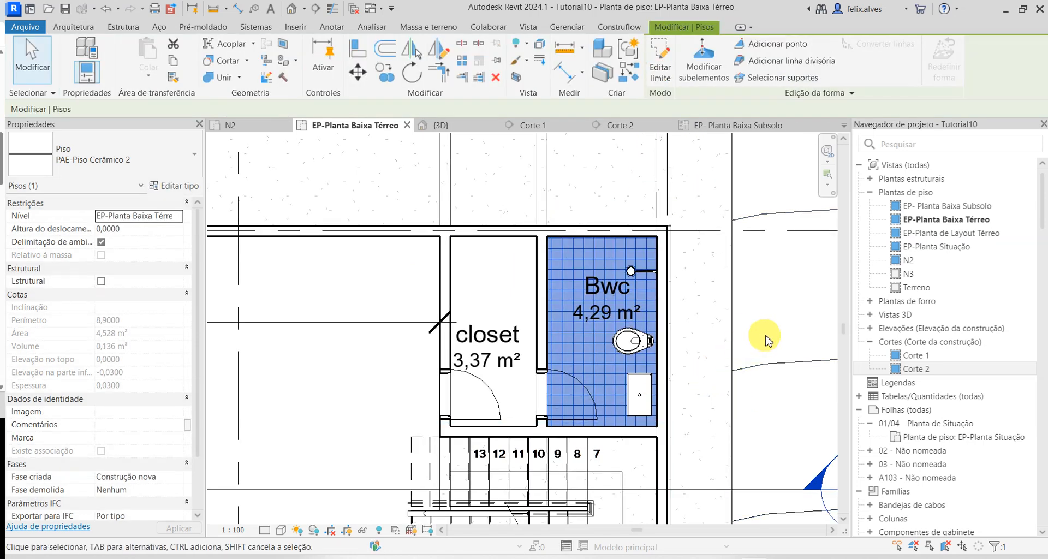
pyautogui.click(765, 335)
# - Change the ground-floor plan's visual style to Cores consistentes
pyautogui.scroll(4, 601, 360)
pyautogui.scroll(-1, 685, 336)
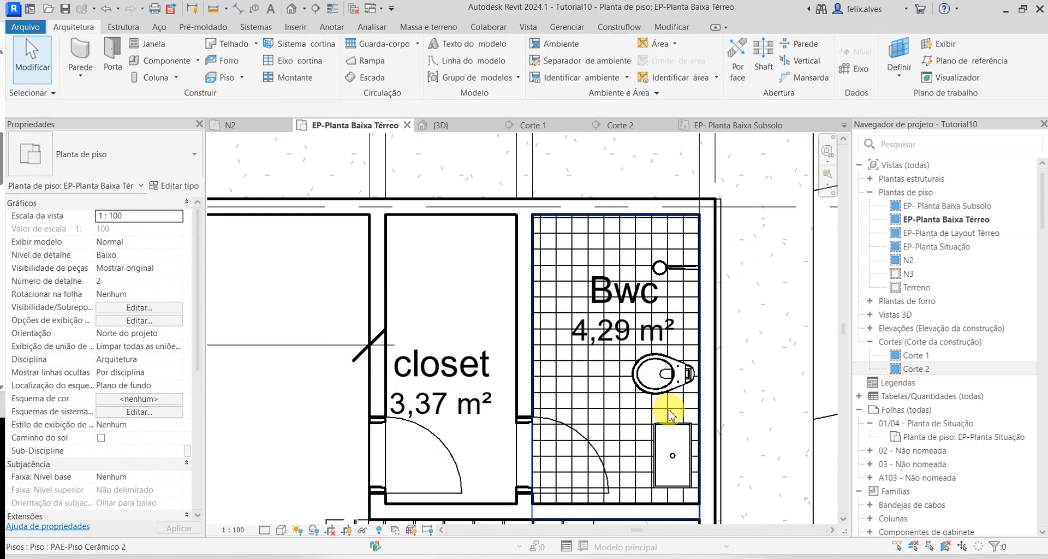
pyautogui.click(281, 531)
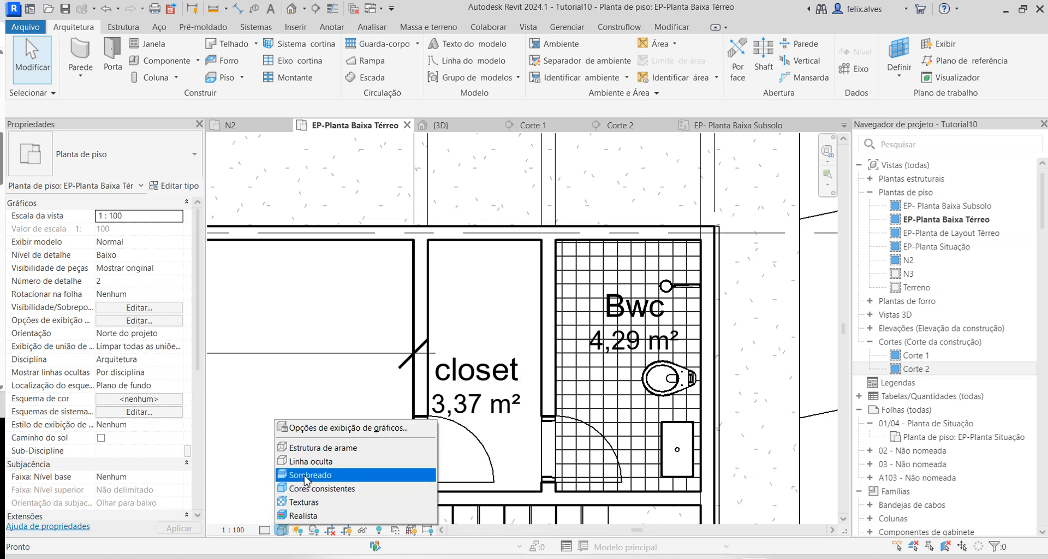
pyautogui.click(331, 494)
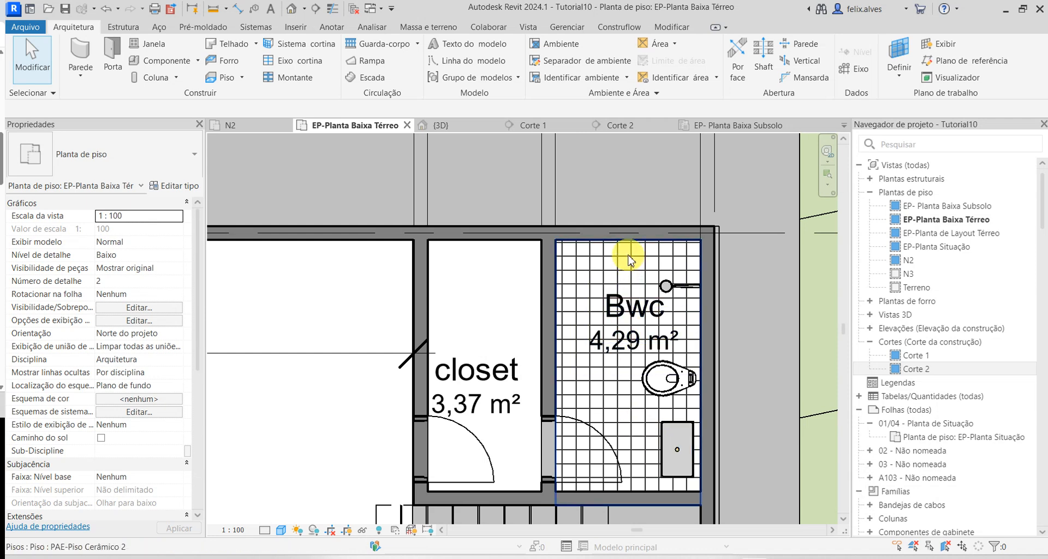
# - Change the foreground surface pattern of the bathroom floor's finish material .PAE-Cerâmica Area Molhada to Quadrados de 250 mm and apply it
pyautogui.click(619, 283)
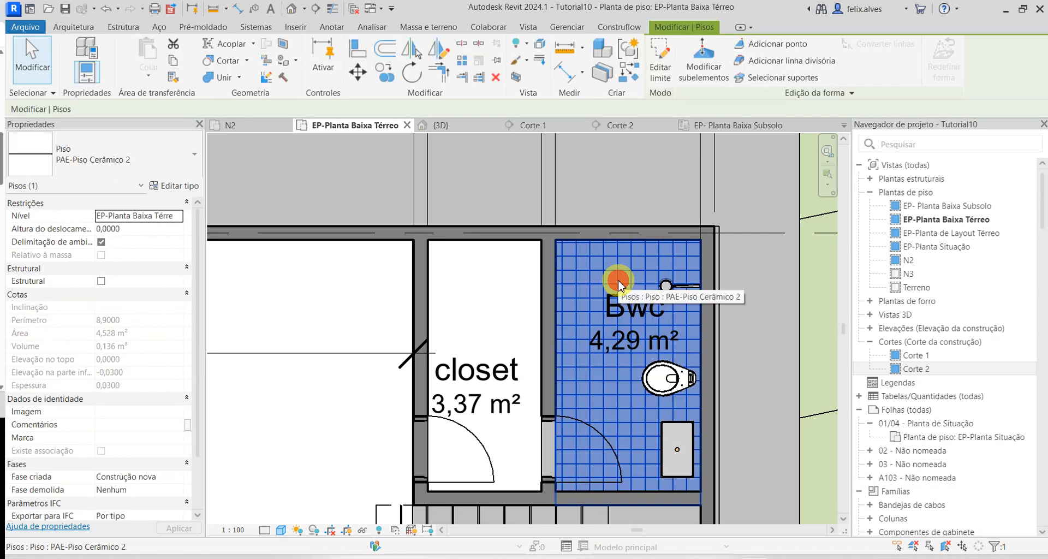
pyautogui.click(180, 186)
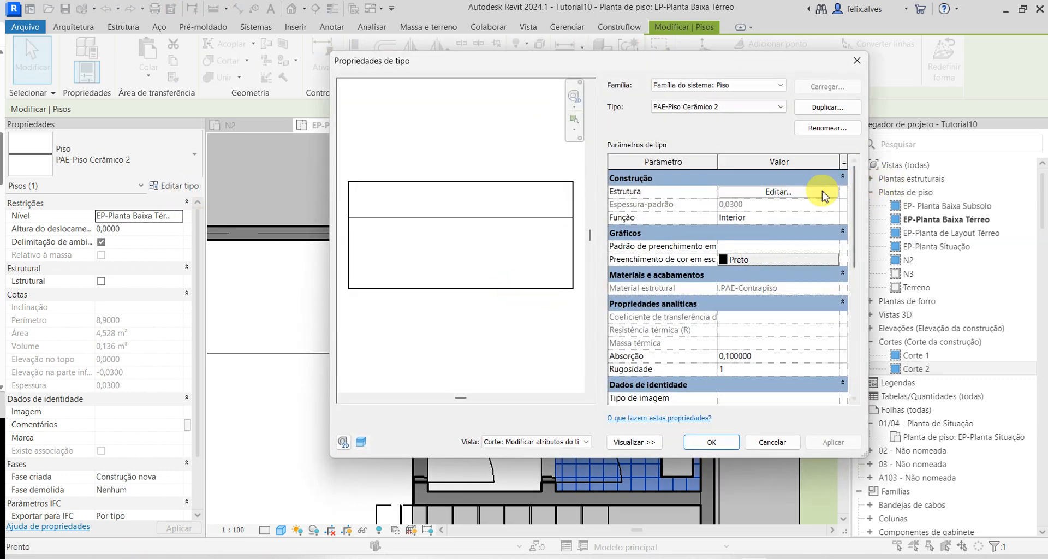
pyautogui.click(812, 193)
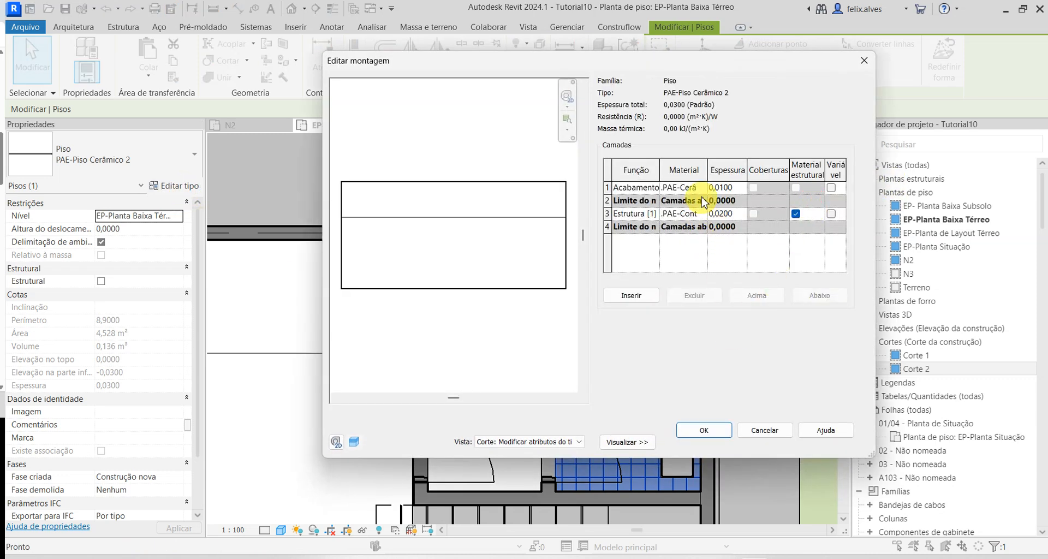
pyautogui.click(704, 188)
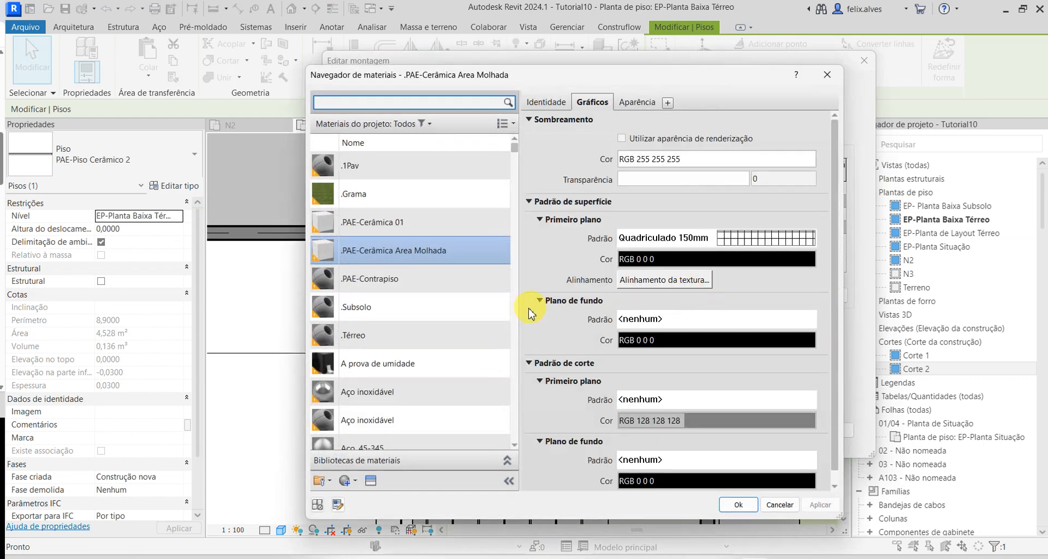
pyautogui.click(773, 238)
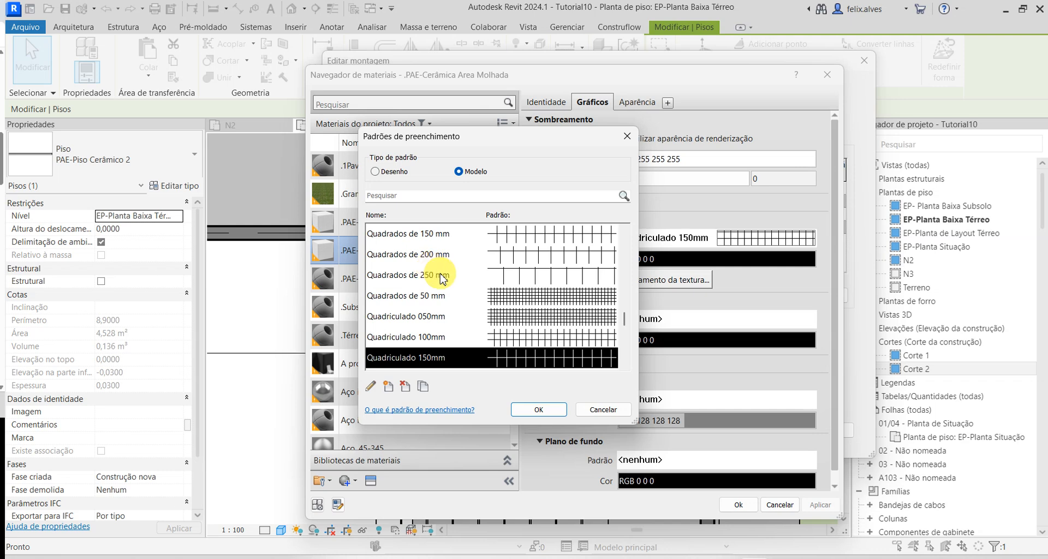
pyautogui.click(524, 278)
pyautogui.click(538, 409)
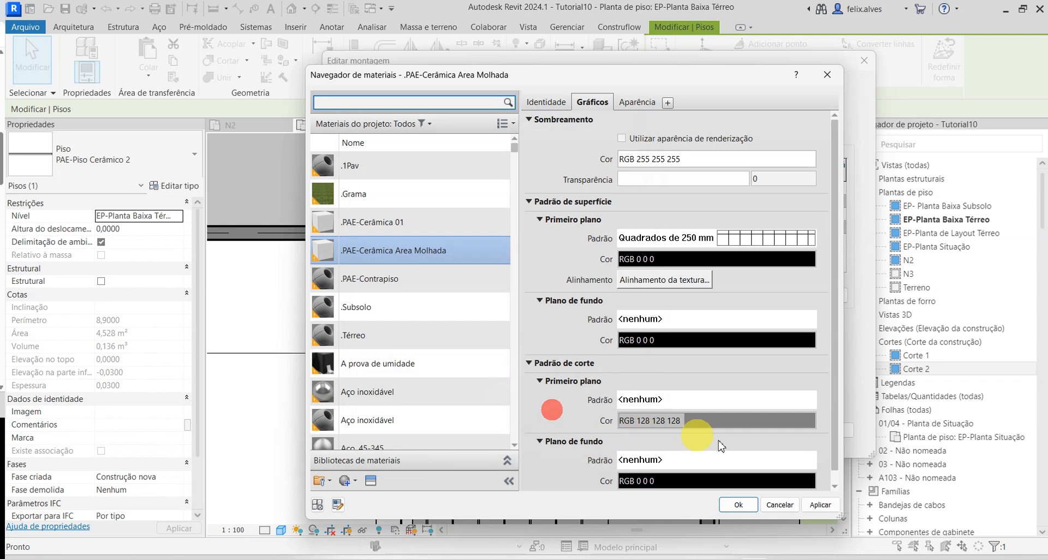
pyautogui.click(738, 504)
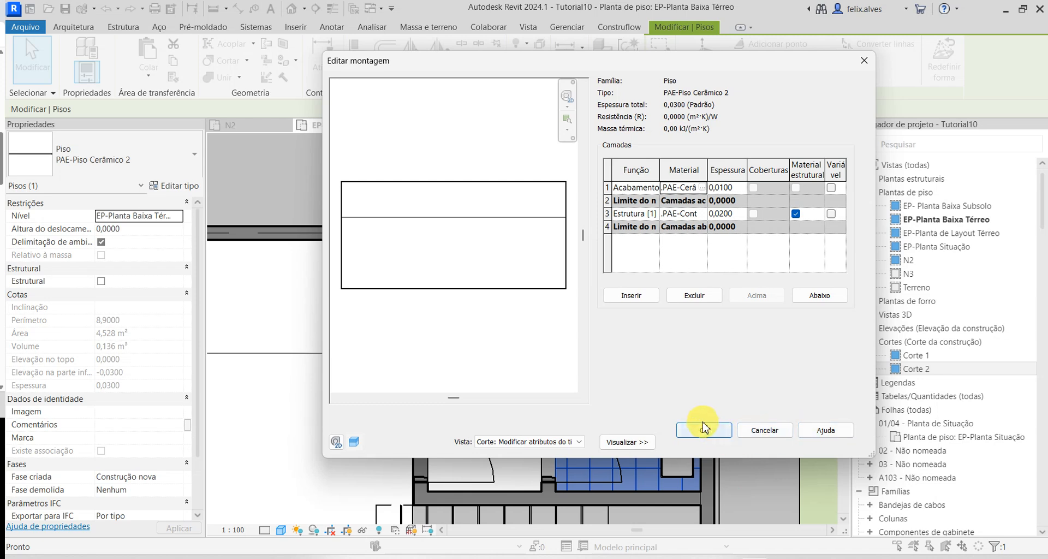
pyautogui.click(705, 431)
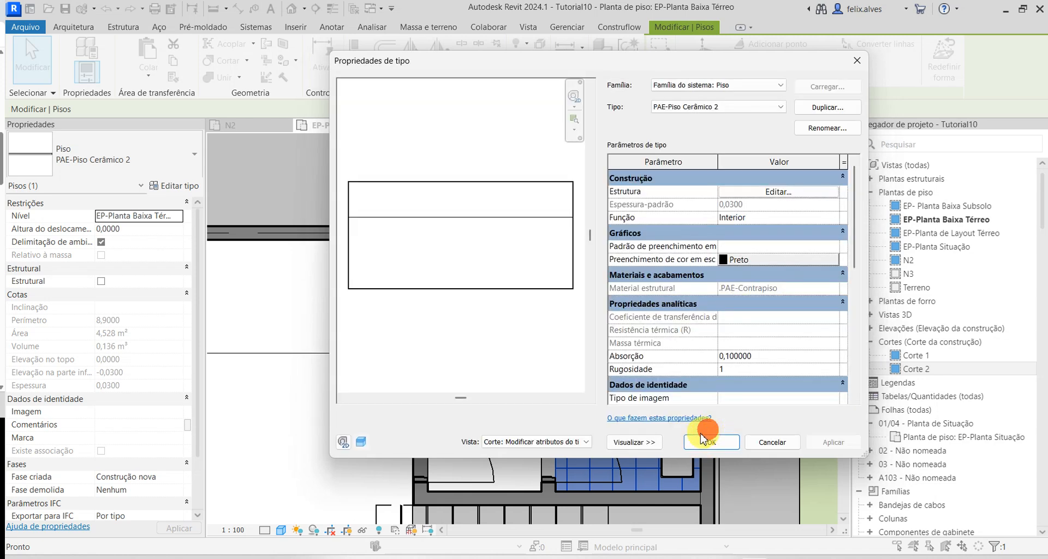
pyautogui.click(835, 441)
pyautogui.click(719, 439)
pyautogui.press('Escape')
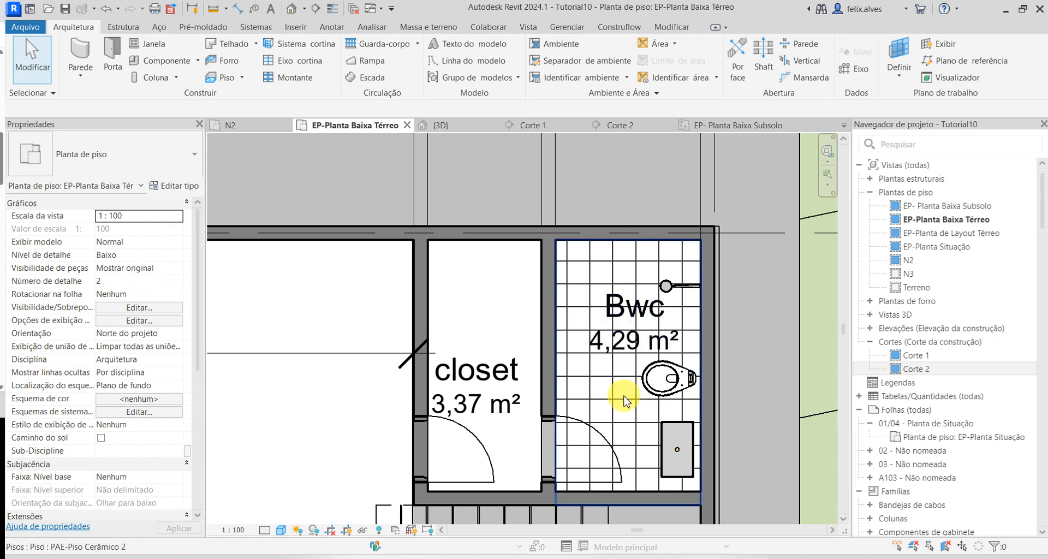
# - Align a vertical grout line of the bathroom tile pattern with the face of the wall between closet and Bwc
pyautogui.scroll(-1, 663, 423)
pyautogui.moveTo(653, 411); pyautogui.dragTo(655, 348, button='middle')
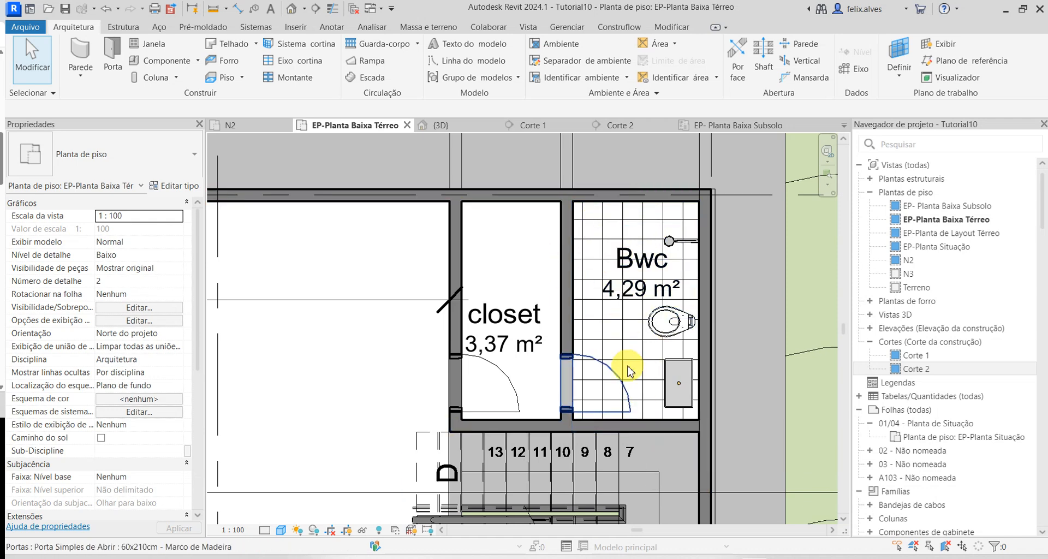
pyautogui.press('a')
pyautogui.press('l')
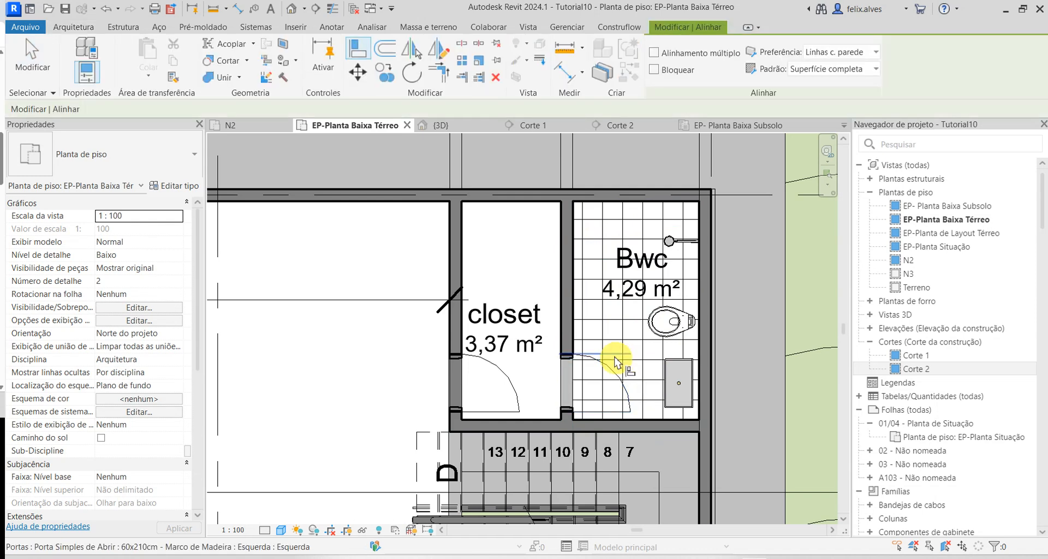
pyautogui.scroll(3, 603, 346)
pyautogui.click(564, 328)
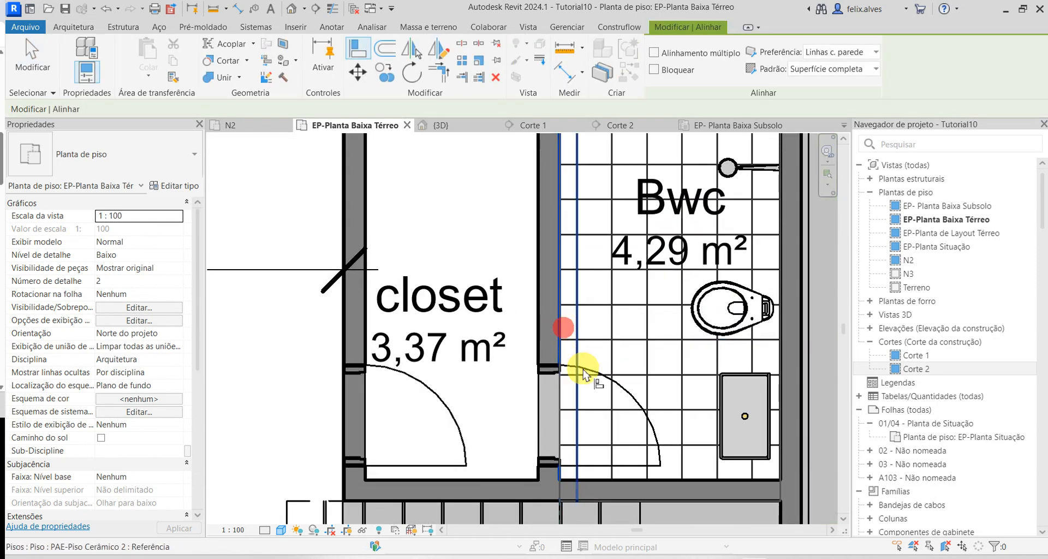
pyautogui.click(580, 331)
pyautogui.scroll(-2, 587, 401)
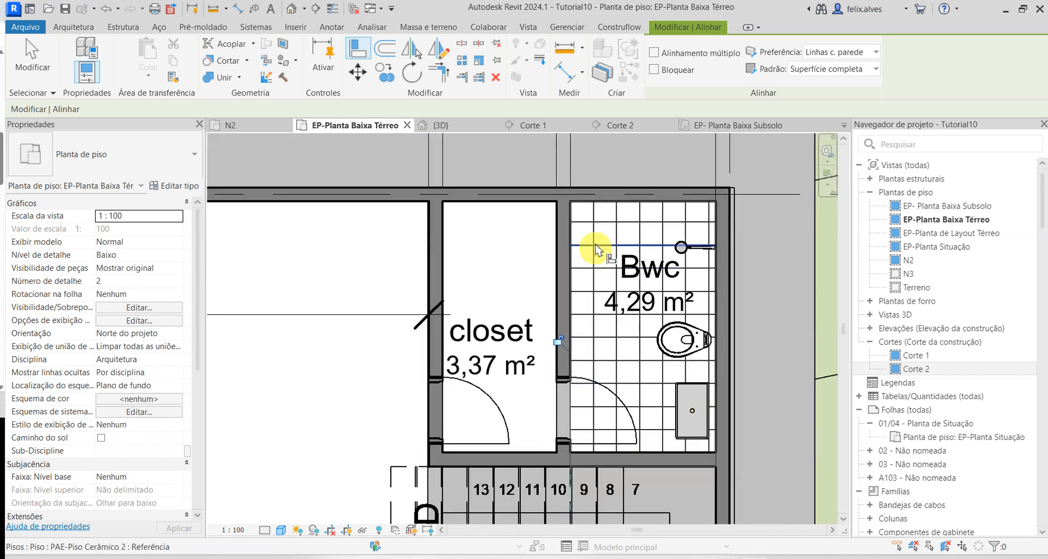
# - Align a horizontal grout line of the bathroom tile pattern with the inner face of the wall beside the stairs
pyautogui.scroll(3, 587, 468)
pyautogui.scroll(1, 589, 468)
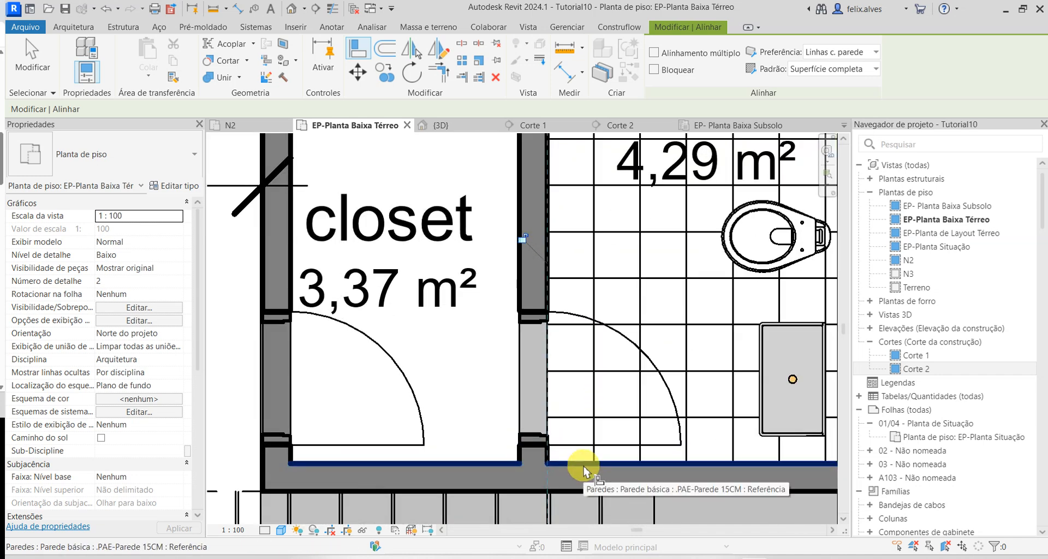
pyautogui.click(583, 465)
pyautogui.click(614, 420)
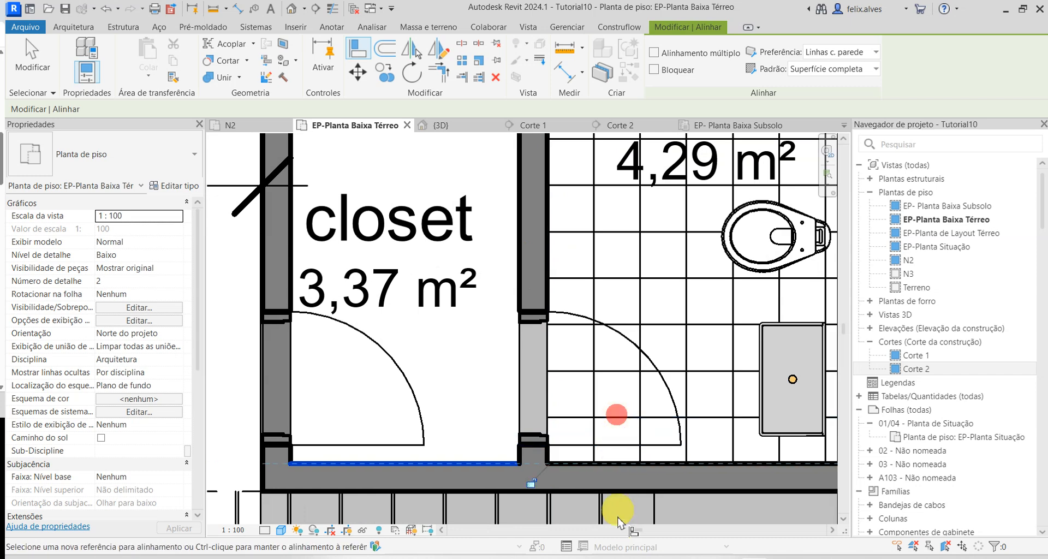
pyautogui.press('Escape')
pyautogui.press('Escape')
pyautogui.scroll(-2, 633, 422)
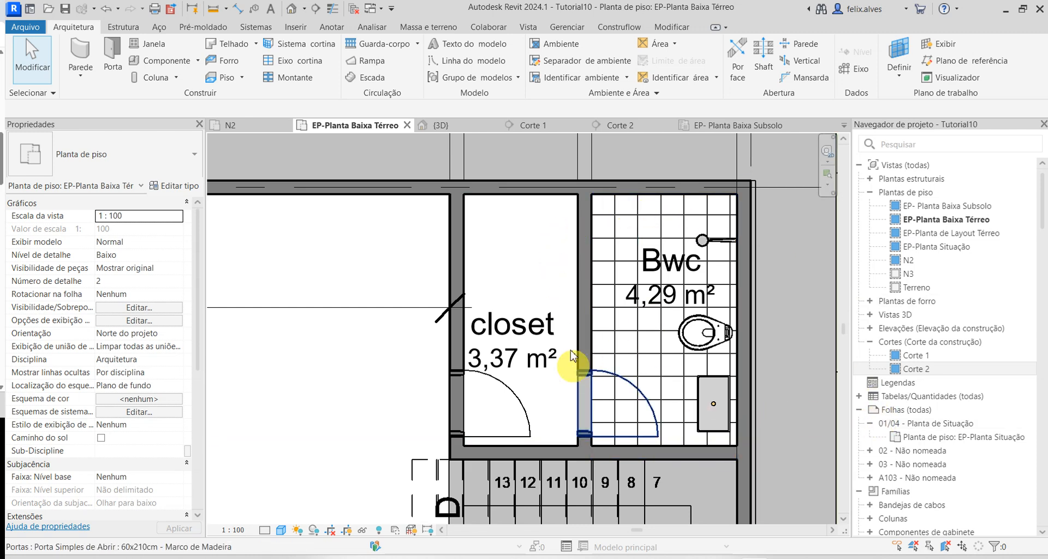
# - Start a sketched ceiling on the ground-floor plan and duplicate the type Simples as .PAE Forro de Gesso
pyautogui.scroll(-1, 743, 398)
pyautogui.scroll(-1, 671, 397)
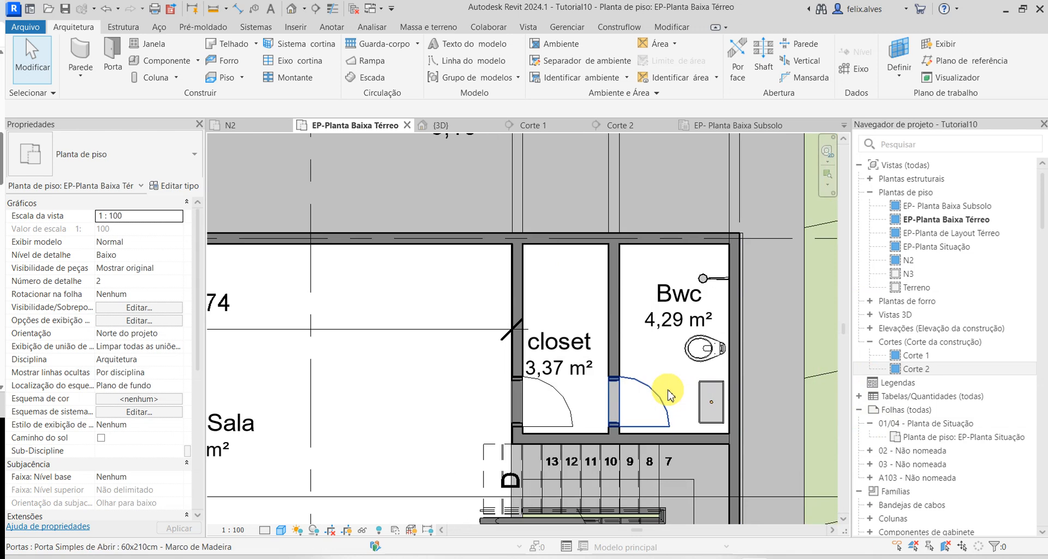
pyautogui.moveTo(675, 397); pyautogui.dragTo(650, 372, button='middle')
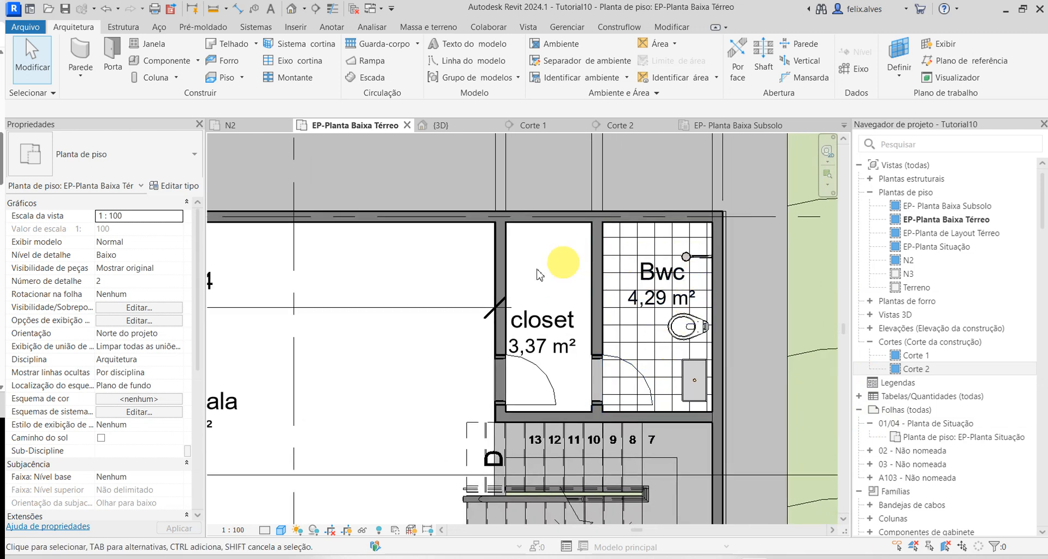
pyautogui.scroll(-2, 500, 332)
pyautogui.moveTo(446, 354); pyautogui.dragTo(529, 334, button='middle')
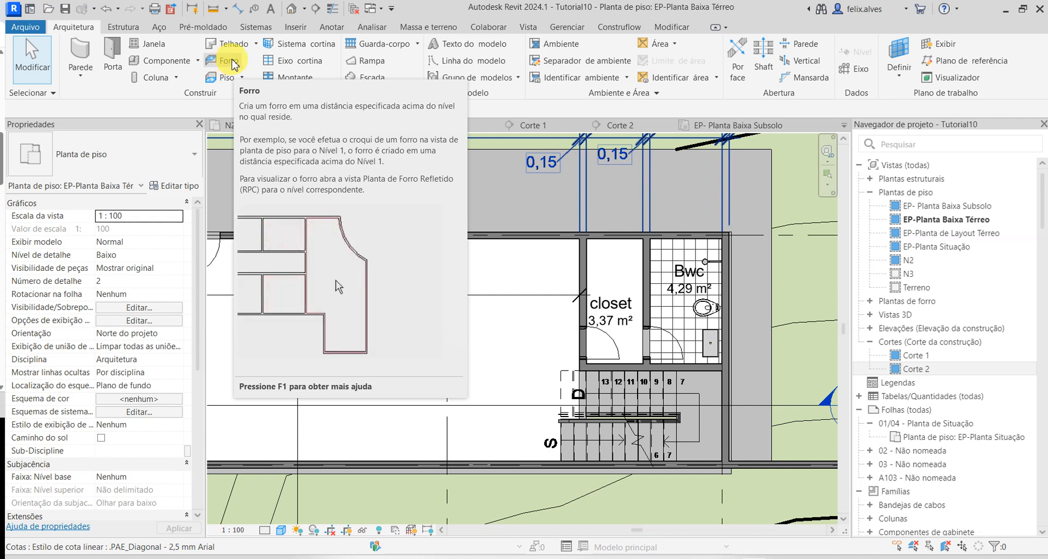
pyautogui.click(232, 64)
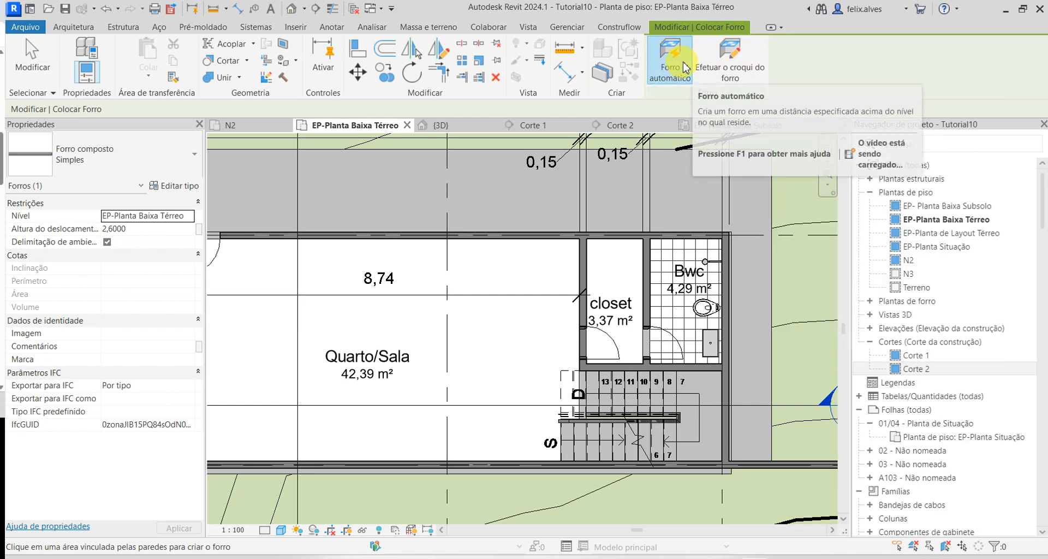
pyautogui.click(736, 61)
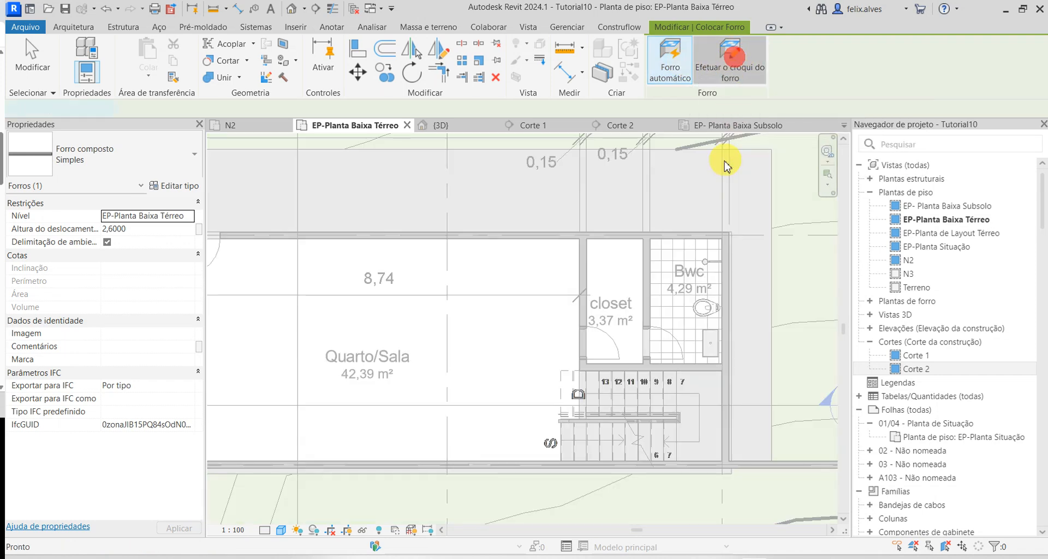
pyautogui.click(183, 186)
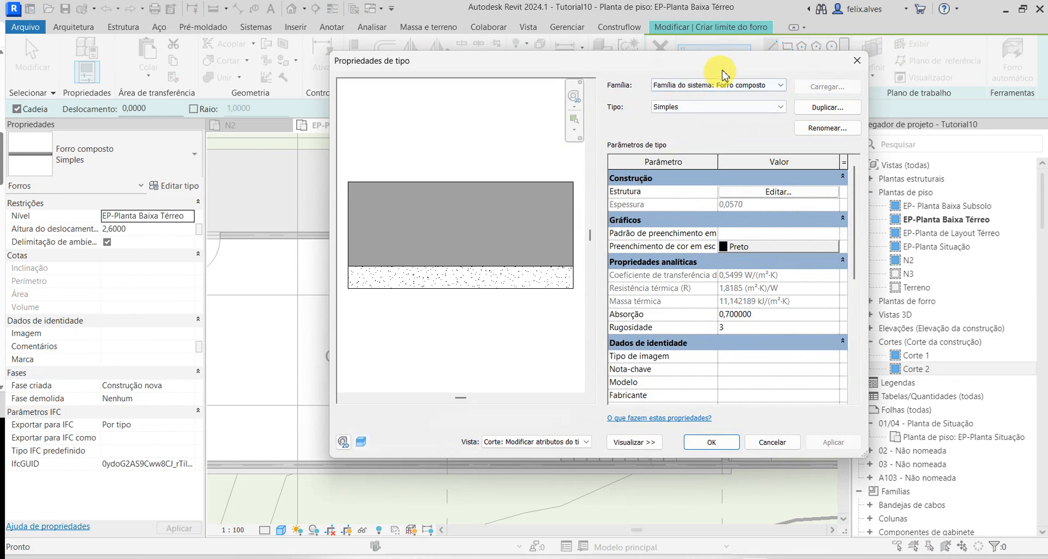
pyautogui.click(843, 108)
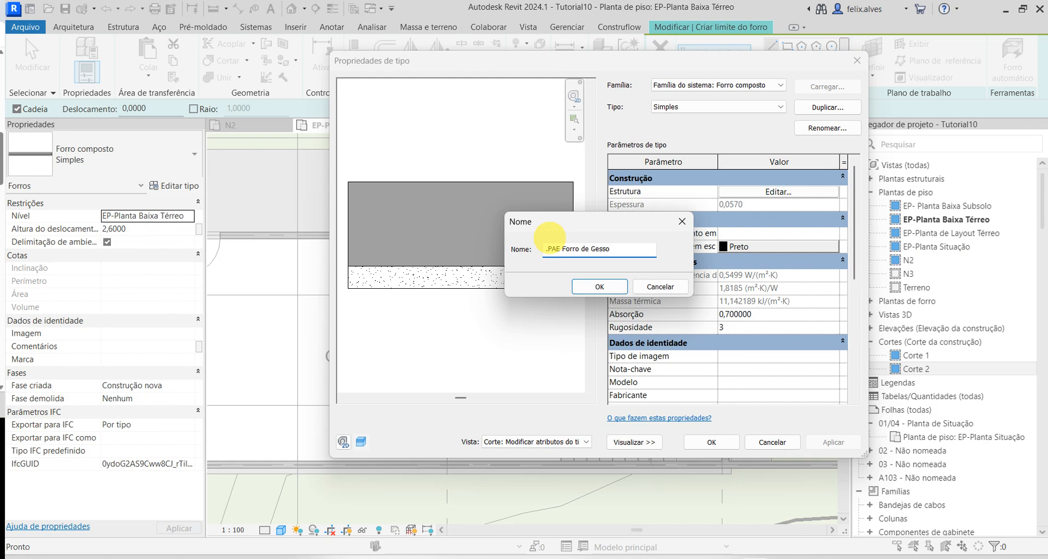
pyautogui.press('Return')
# - Open the structure of the ceiling type .PAE Forro de Gesso and delete its plasterboard layer
pyautogui.click(778, 191)
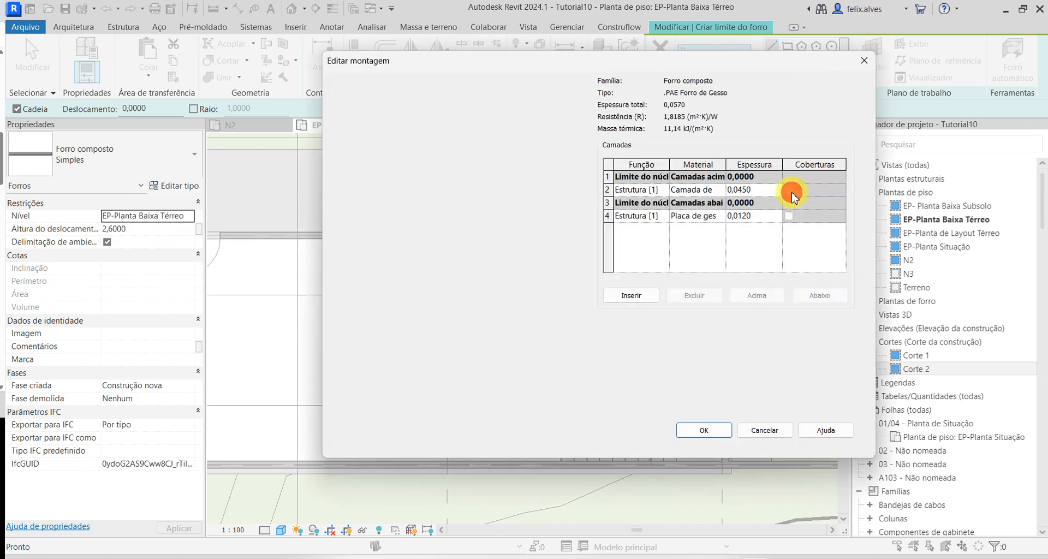
pyautogui.click(747, 192)
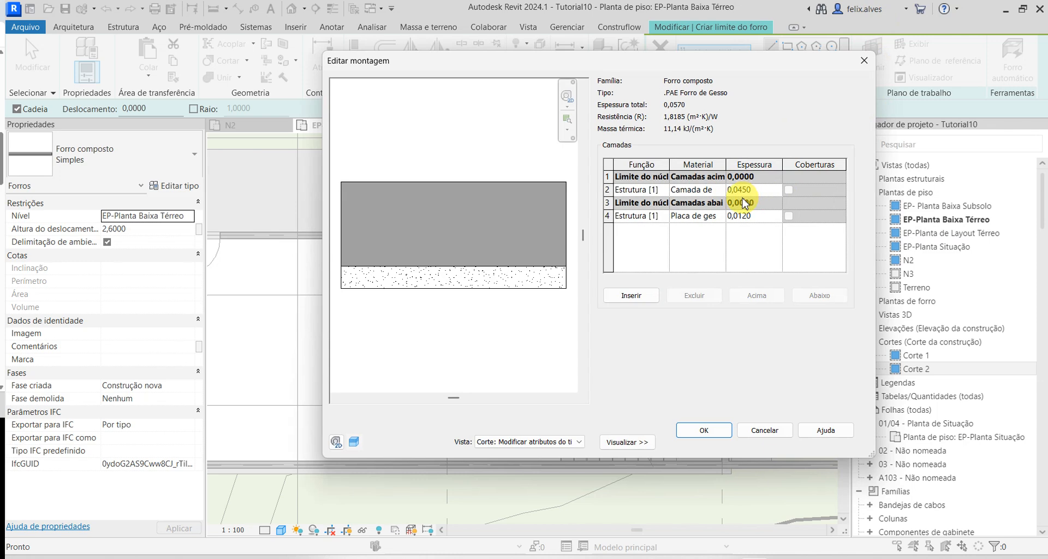
pyautogui.click(609, 217)
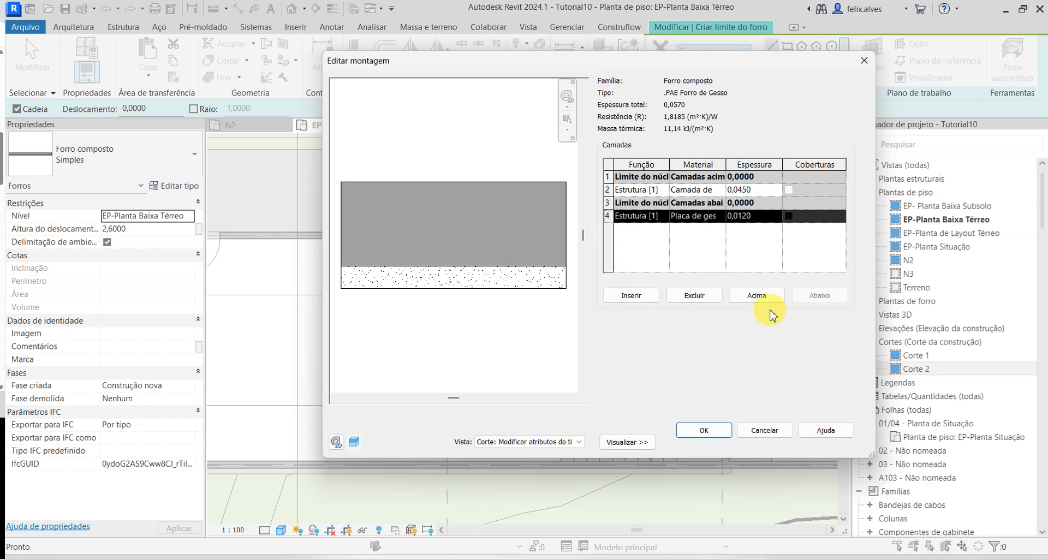
pyautogui.click(702, 297)
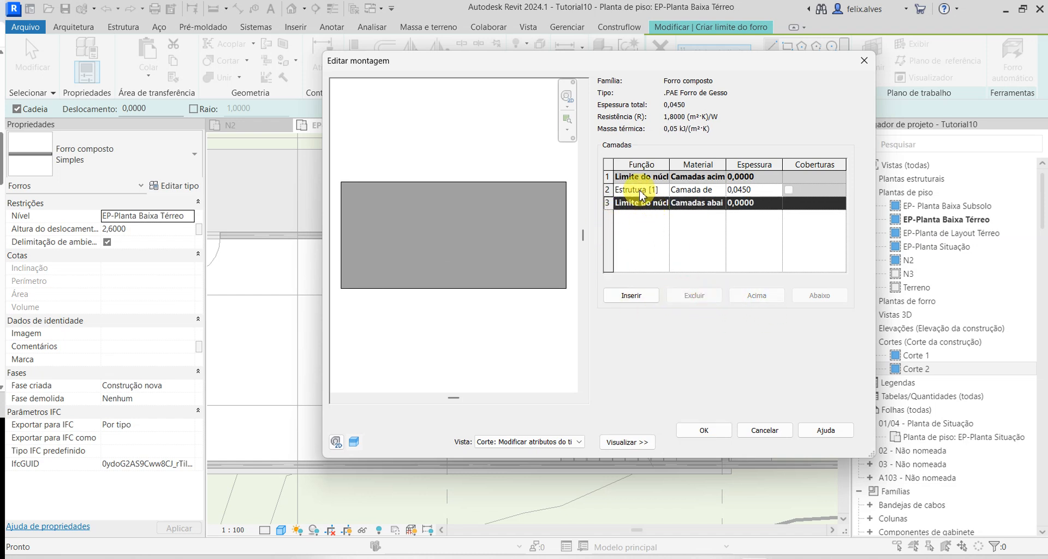
# - Search the materials for gesso and choose Gesso for the ceiling's remaining structure layer
pyautogui.click(639, 191)
pyautogui.click(696, 191)
pyautogui.click(721, 191)
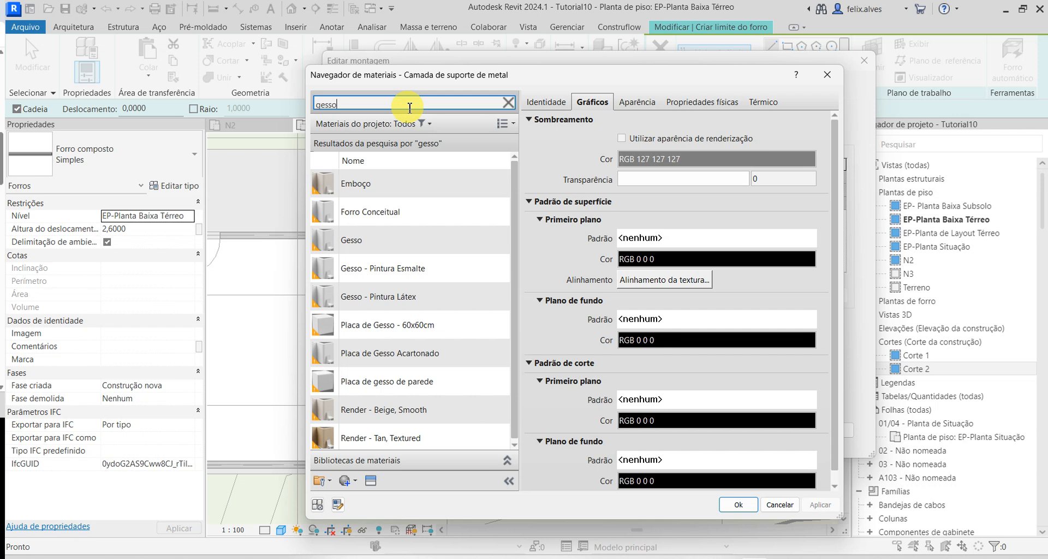
pyautogui.click(418, 243)
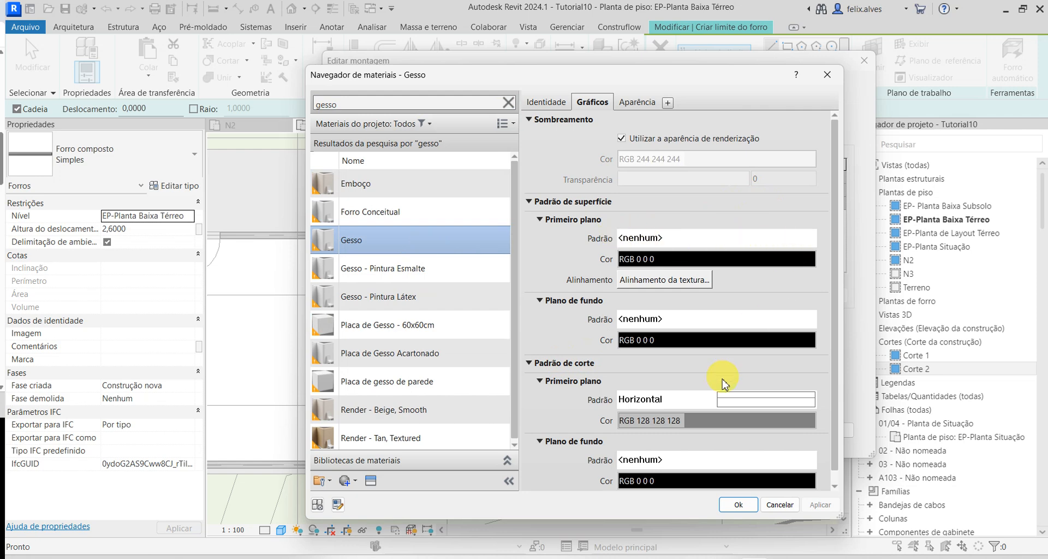
# - Remove the foreground cut pattern of the Gesso material by choosing <Sem padrão>, and apply the material to the layer
pyautogui.click(745, 399)
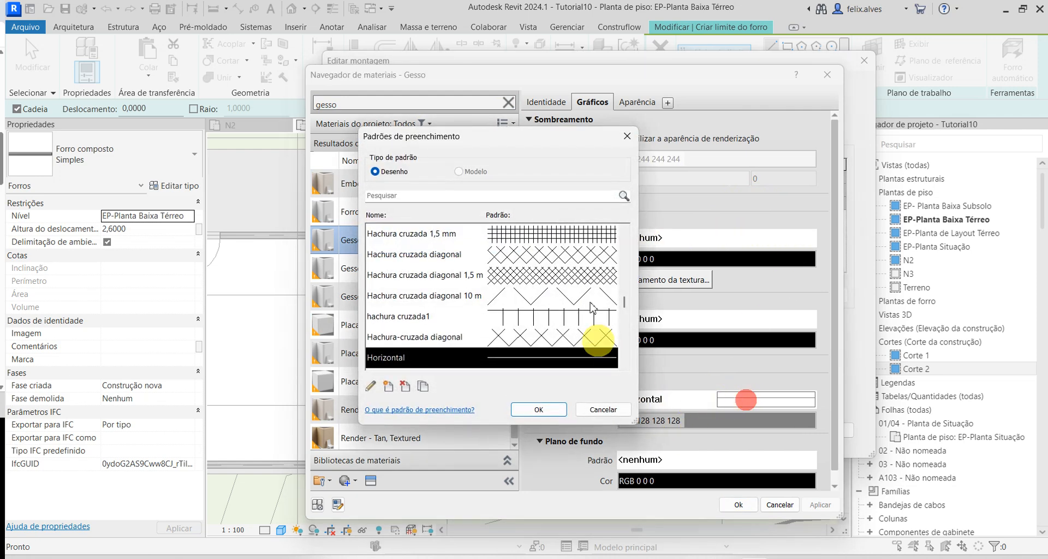
pyautogui.scroll(3, 538, 283)
pyautogui.scroll(5, 536, 283)
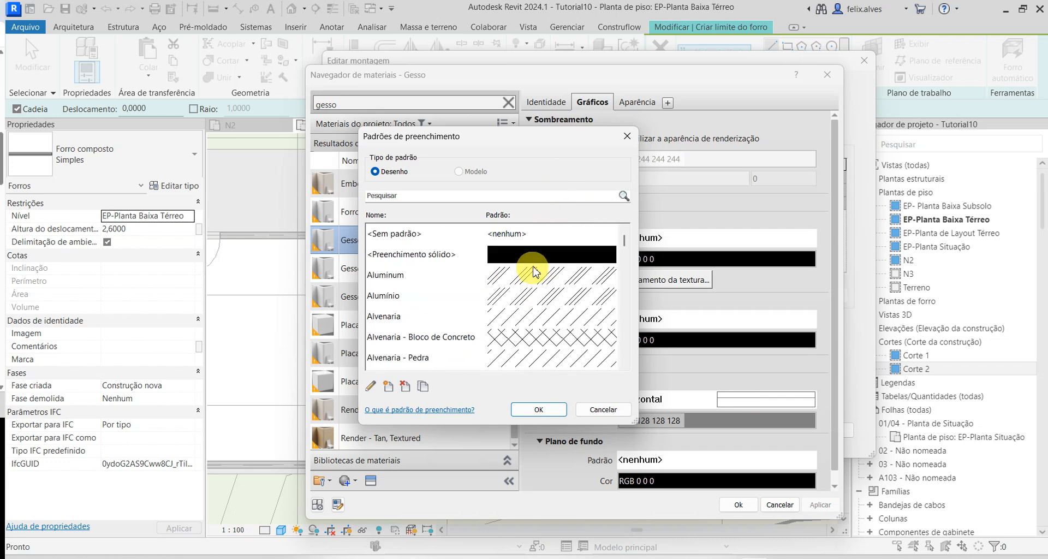
pyautogui.click(534, 233)
pyautogui.click(548, 408)
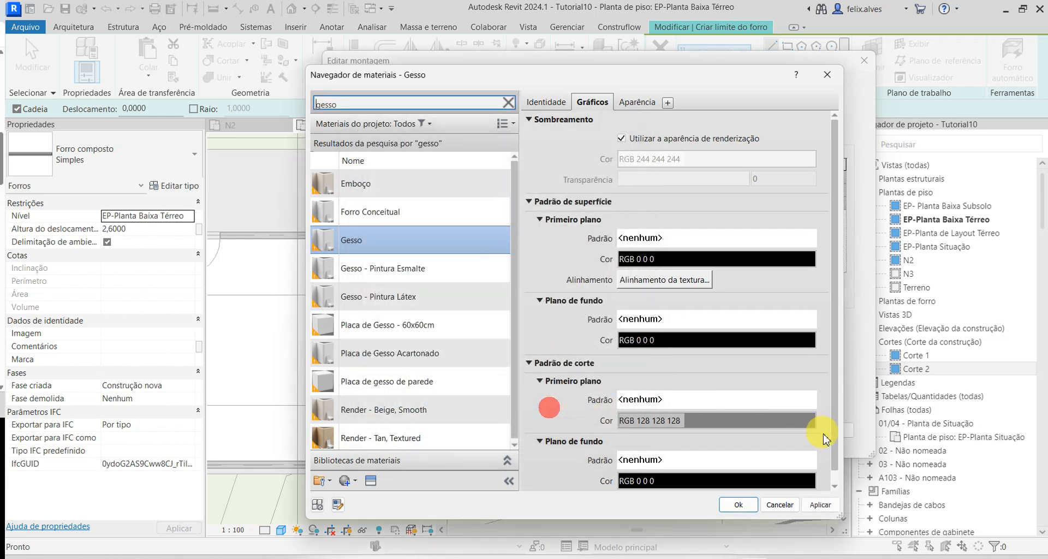
pyautogui.click(832, 502)
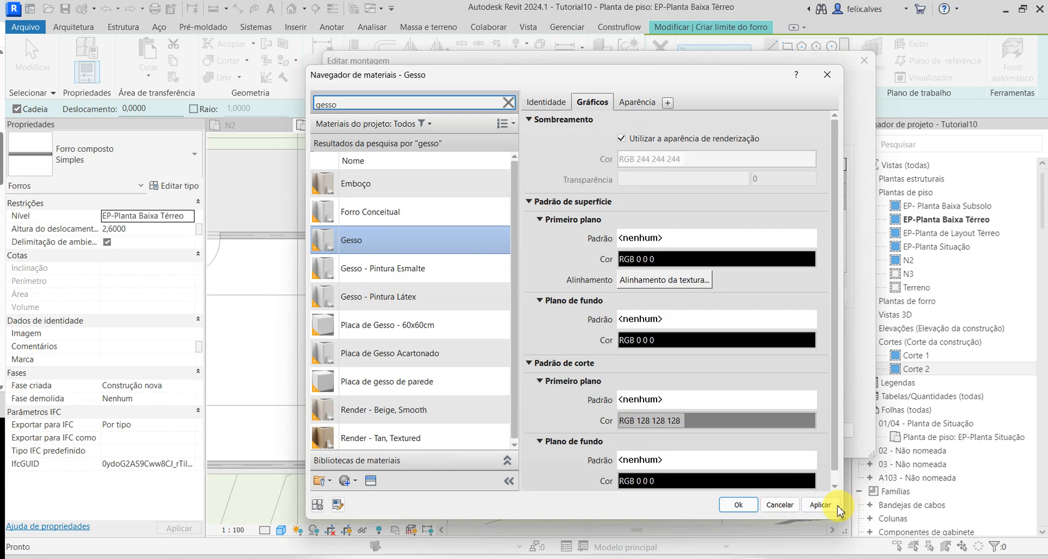
pyautogui.click(743, 504)
# - Set the Gesso layer's thickness to 0,05 and confirm the .PAE Forro de Gesso type
pyautogui.click(740, 189)
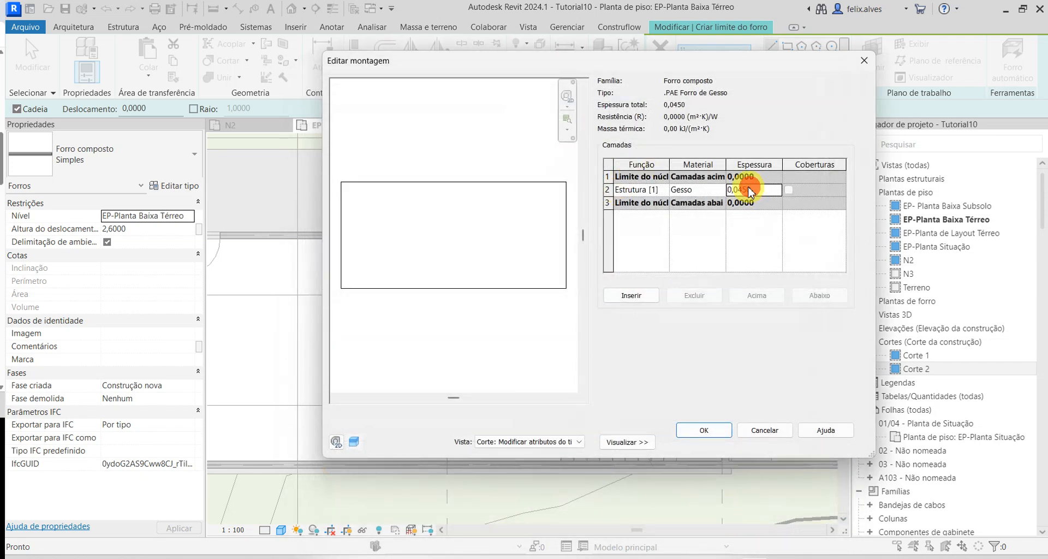
pyautogui.moveTo(738, 190); pyautogui.dragTo(777, 213)
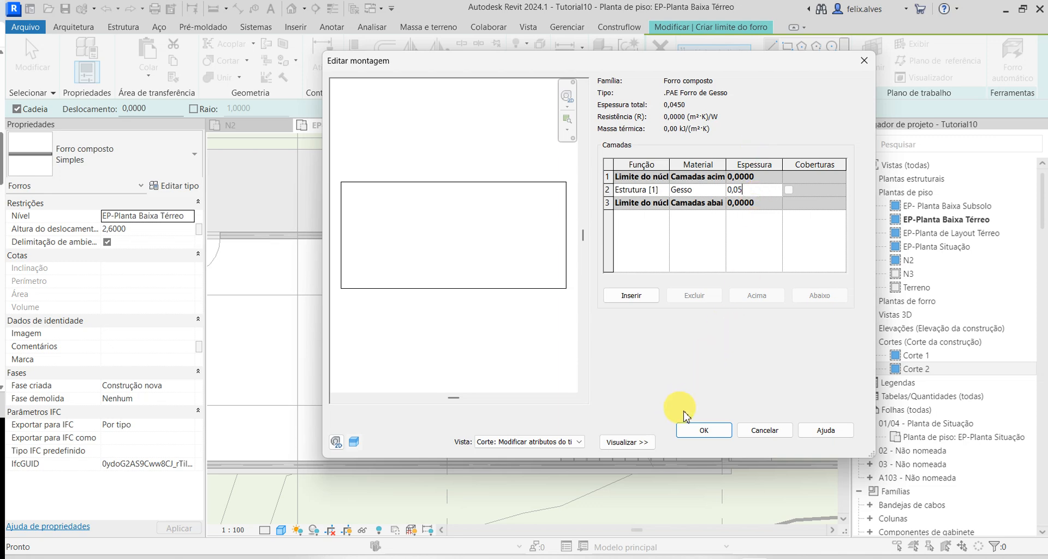
pyautogui.click(704, 432)
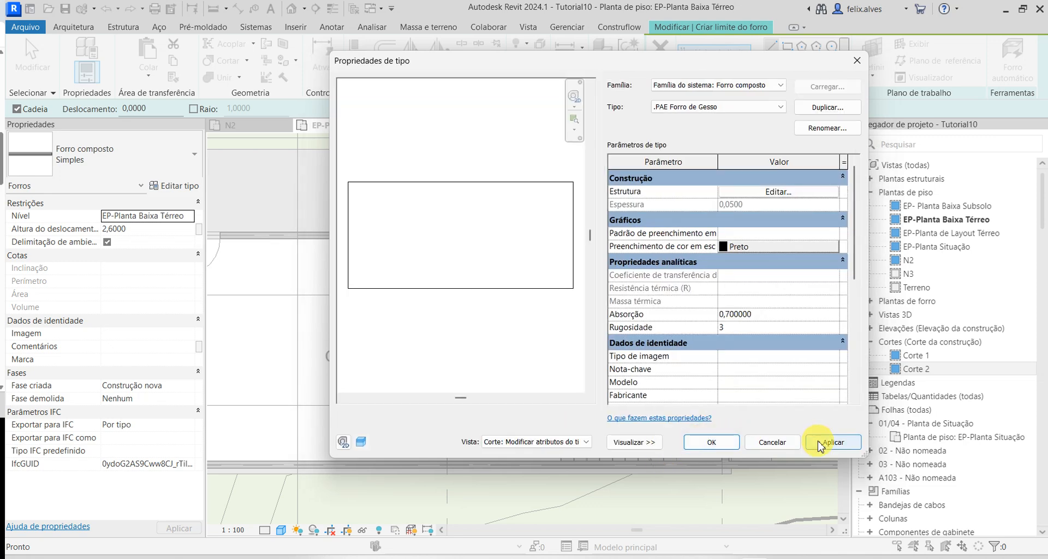
pyautogui.click(711, 442)
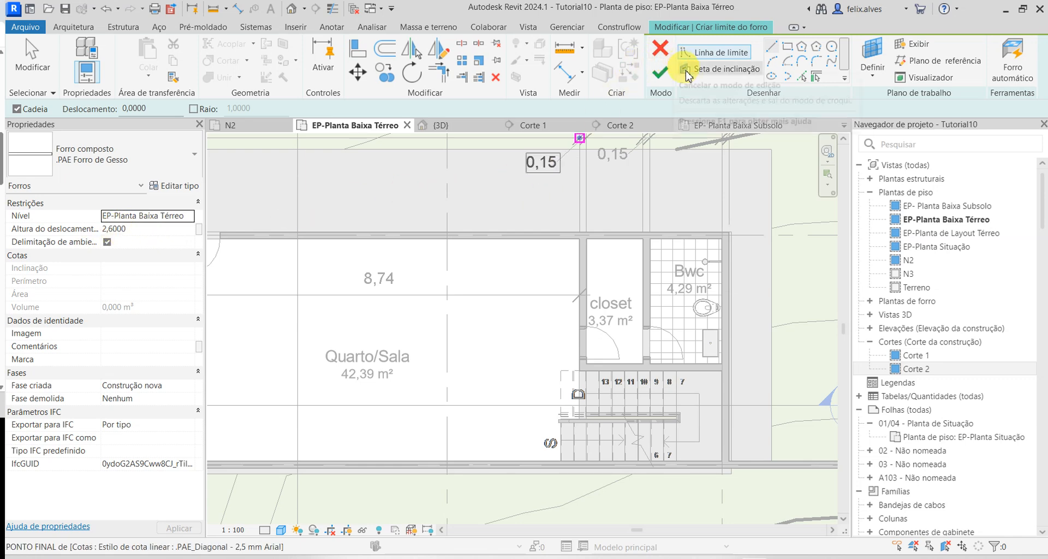
# - Sketch a rectangular ceiling boundary over Quarto/Sala from the corner at the closet wall to the opposite outer wall
pyautogui.click(788, 48)
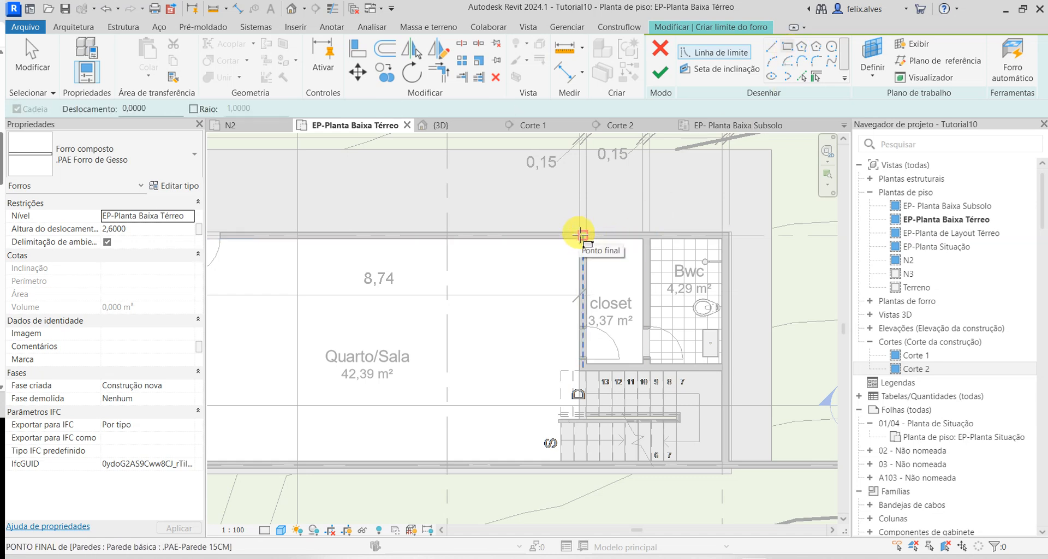
pyautogui.click(580, 235)
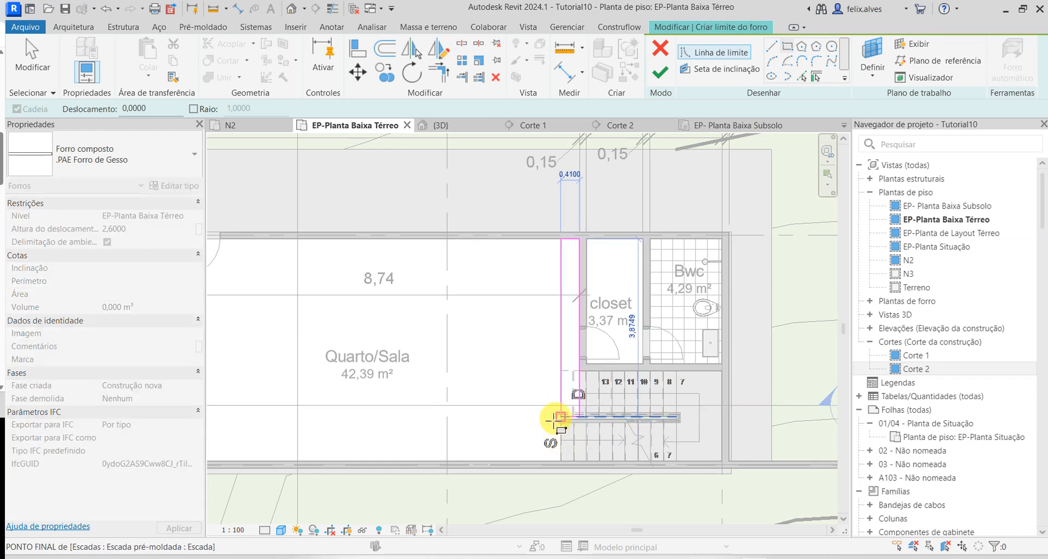
pyautogui.scroll(-2, 554, 421)
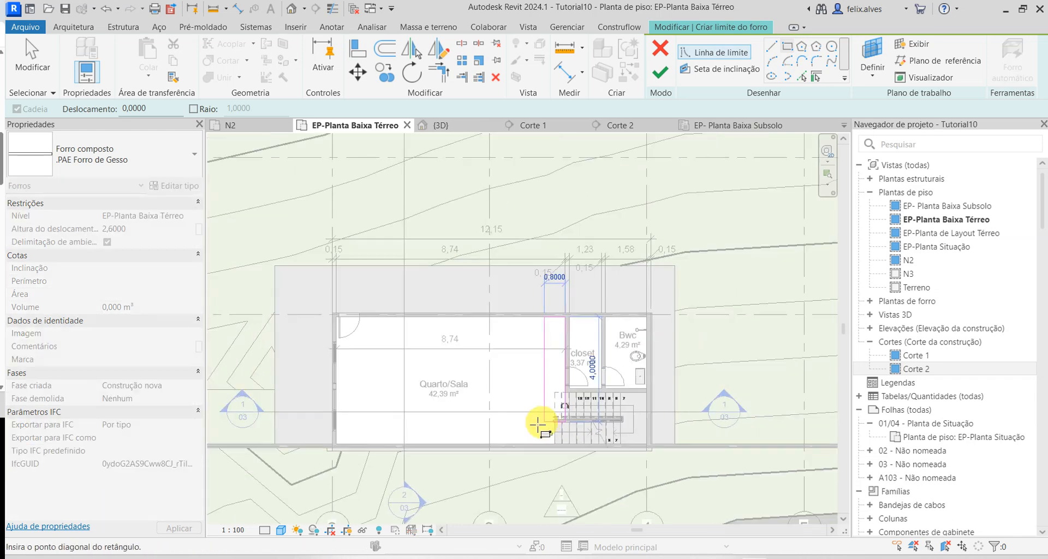
pyautogui.click(336, 428)
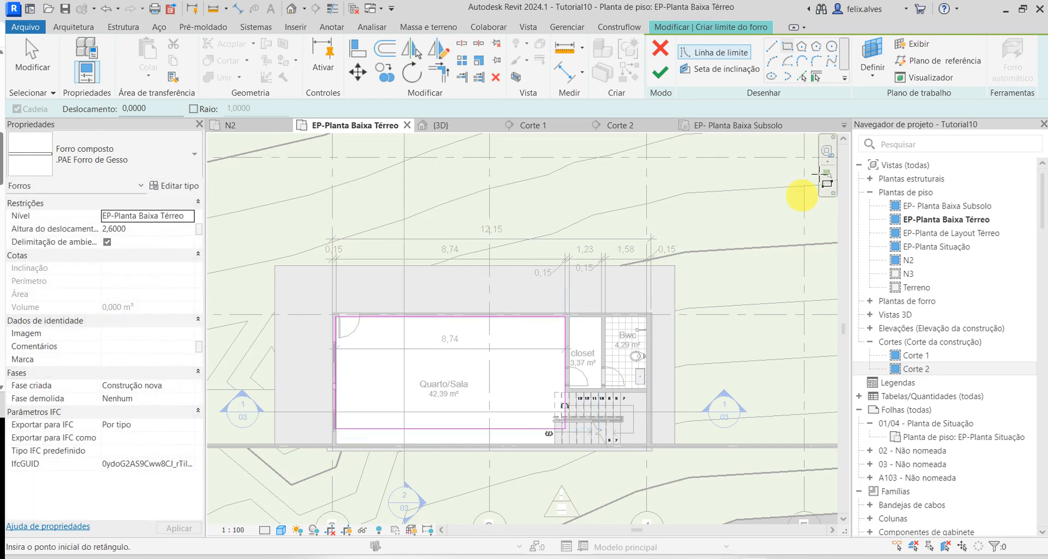
# - Add a ceiling boundary line by picking the starting edge of the lower stair flight marked S
pyautogui.click(815, 76)
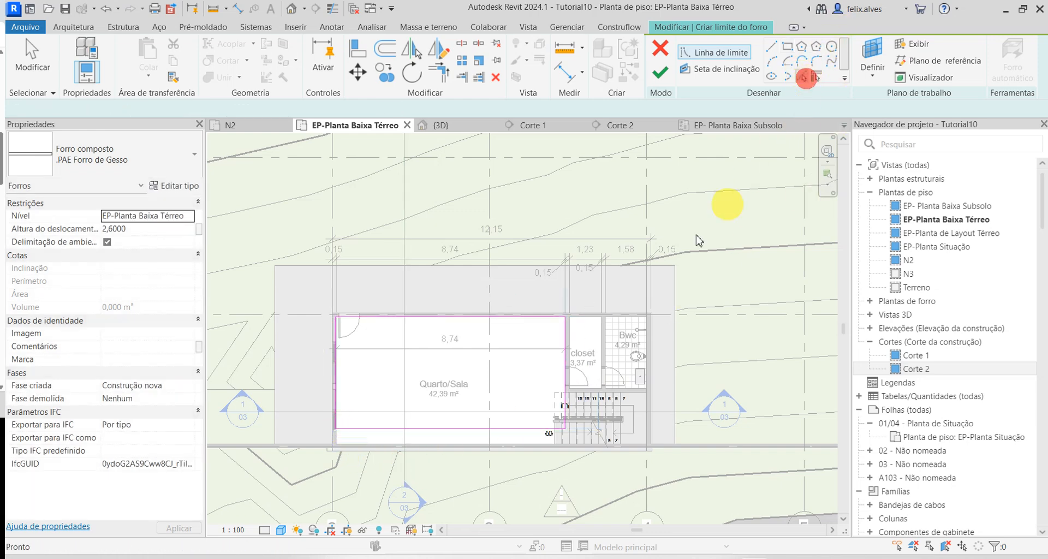
pyautogui.scroll(4, 556, 426)
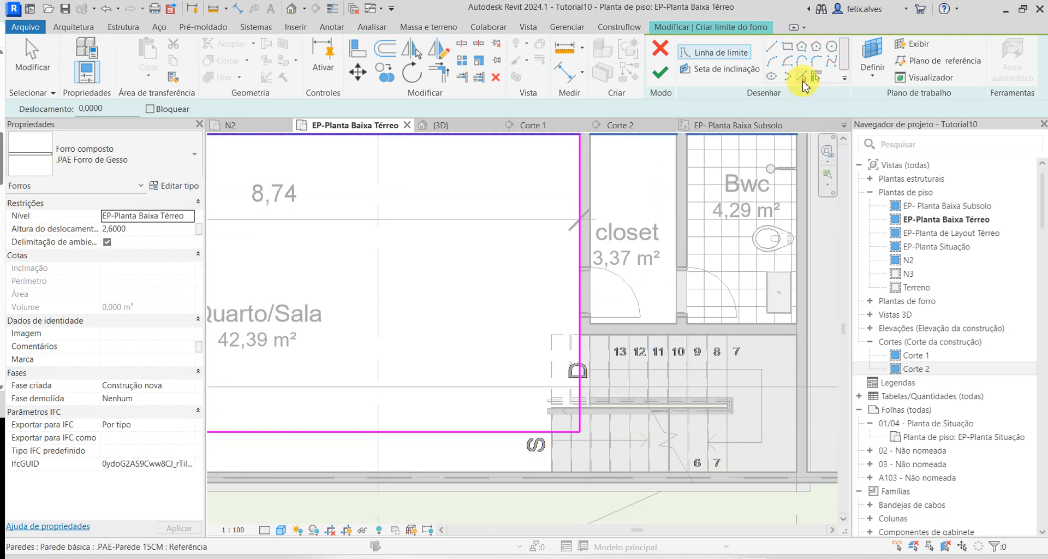
pyautogui.click(552, 452)
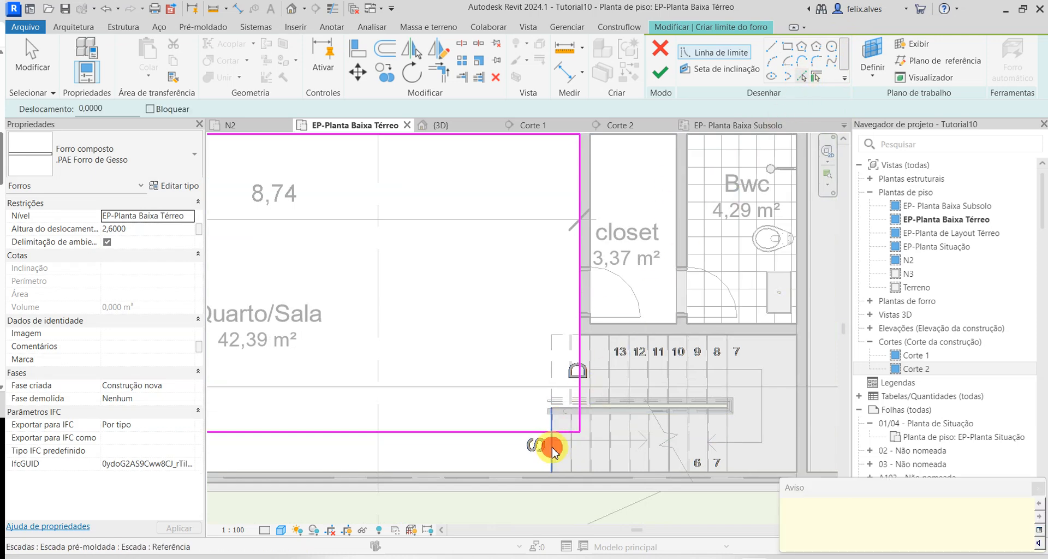
pyautogui.scroll(4, 557, 415)
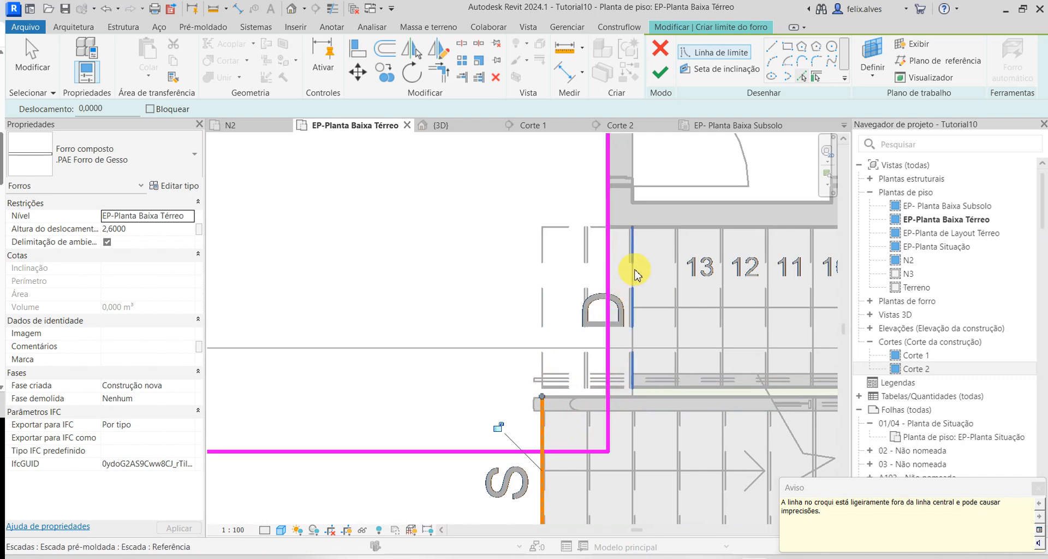
# - Trim the stair-edge boundary line and the rectangle's lower line into a corner, keeping the short segment over the stairs
pyautogui.press('Escape')
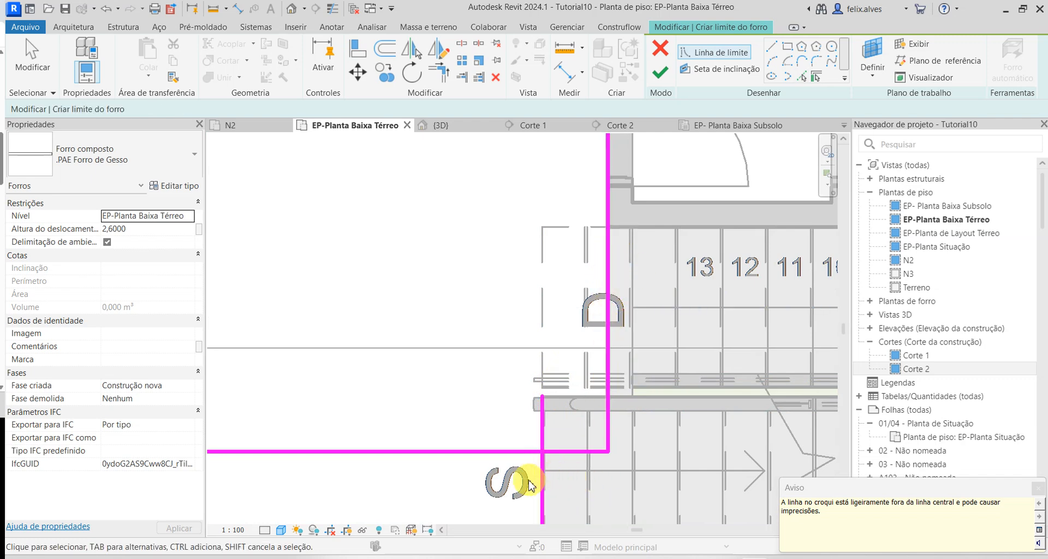
pyautogui.press('t')
pyautogui.press('r')
pyautogui.click(542, 474)
pyautogui.click(565, 452)
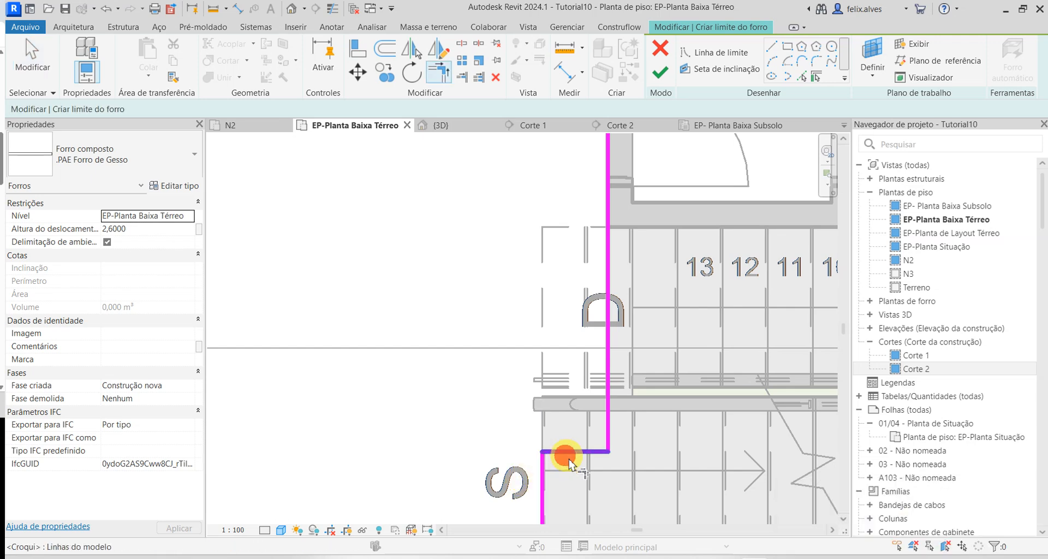
# - Add the lower outer wall's inner face as a ceiling boundary line and trim it into corners with the adjoining boundary lines
pyautogui.scroll(-3, 584, 466)
pyautogui.scroll(-1, 480, 456)
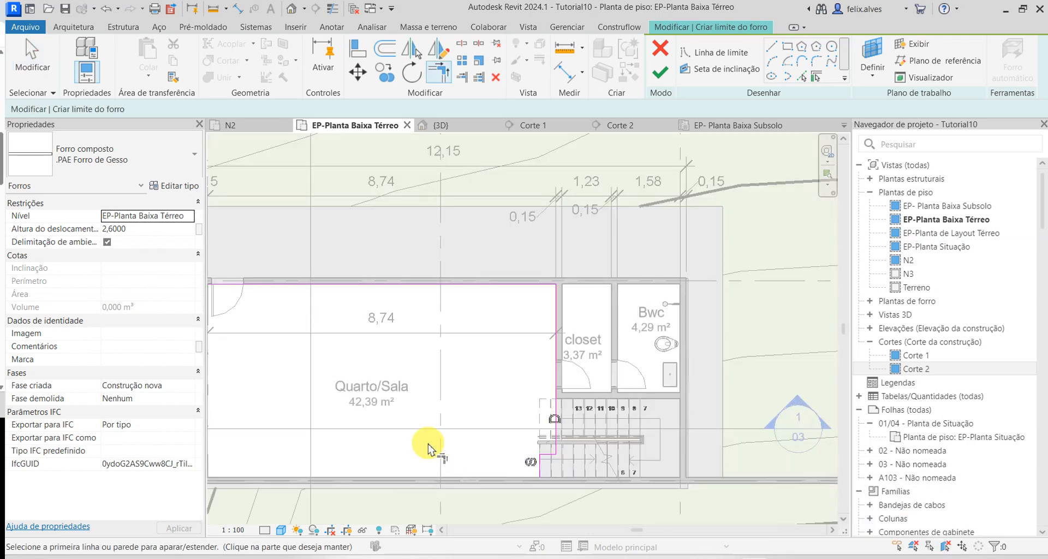
pyautogui.moveTo(428, 448); pyautogui.dragTo(565, 428, button='middle')
pyautogui.press('Escape')
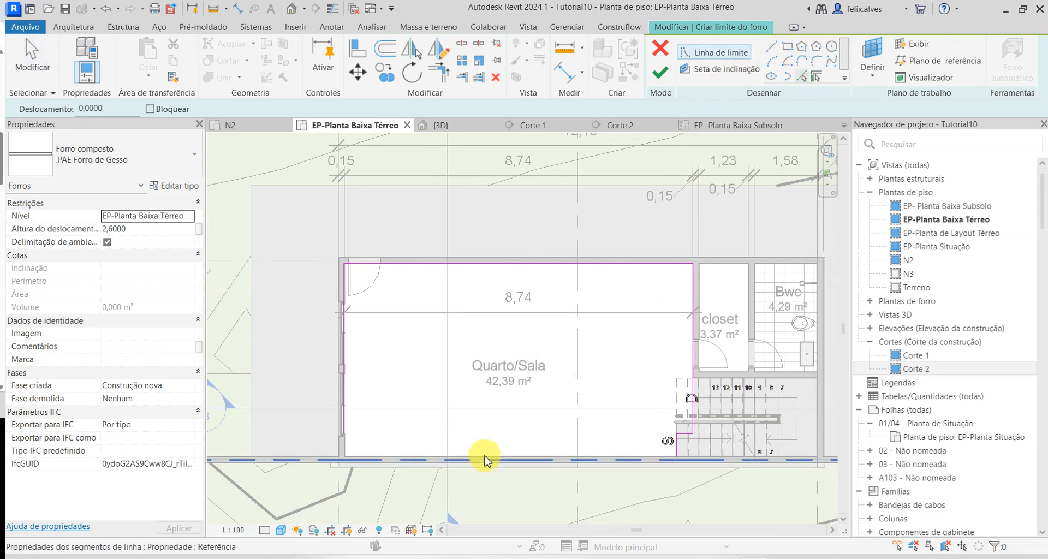
pyautogui.press('Escape')
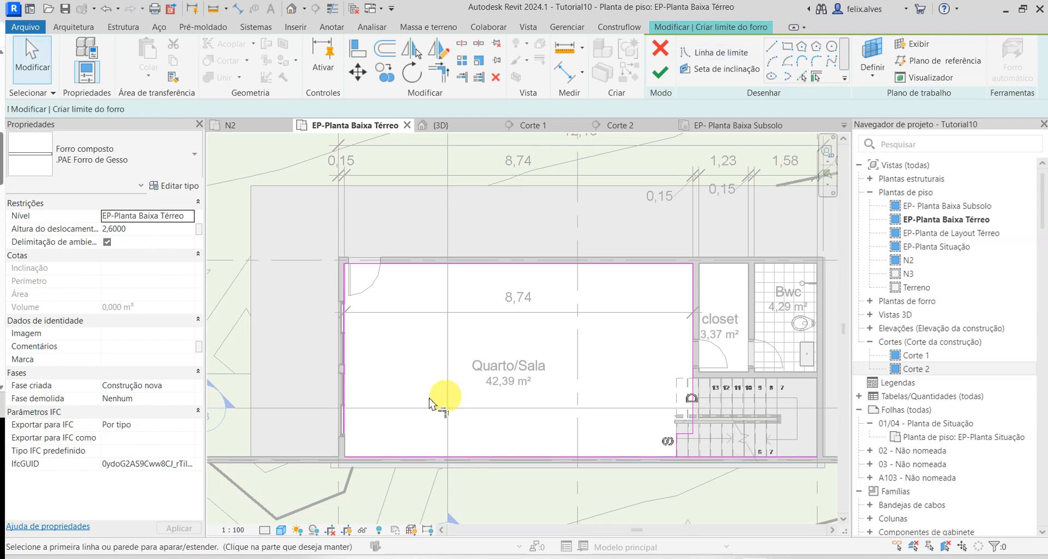
pyautogui.click(347, 396)
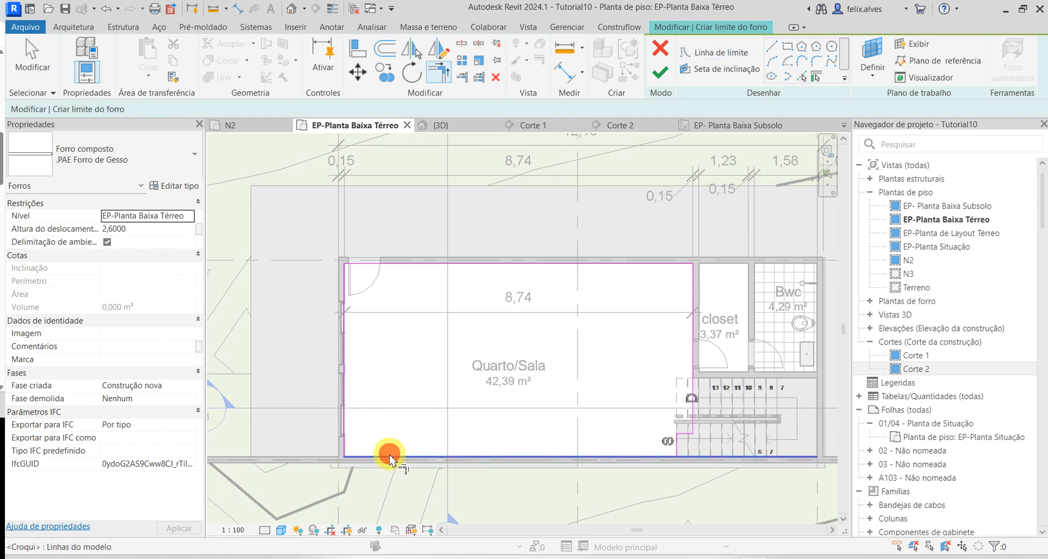
pyautogui.click(392, 455)
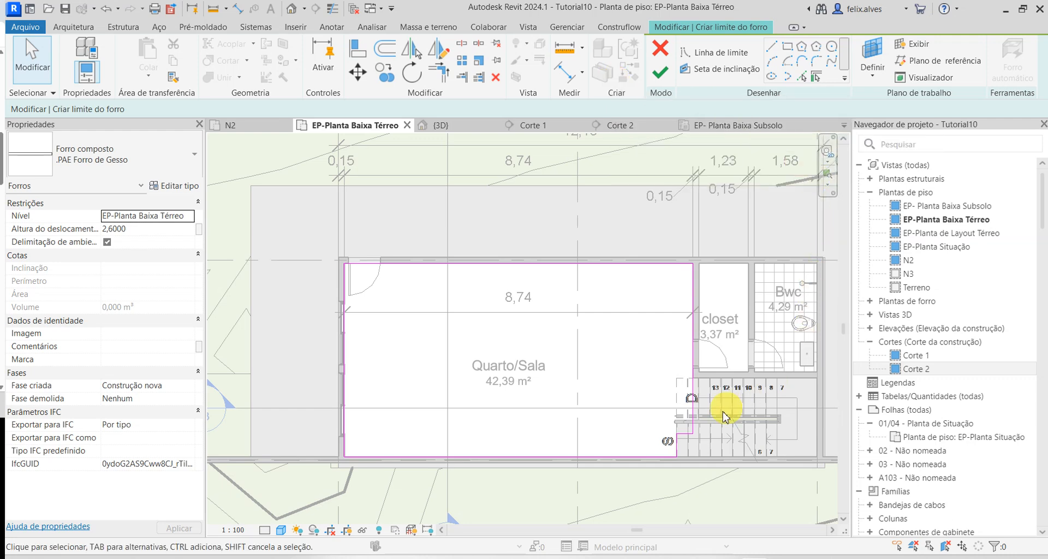
# - Align the short horizontal boundary segment over the stairs with the edge between the two stair flights
pyautogui.scroll(4, 725, 417)
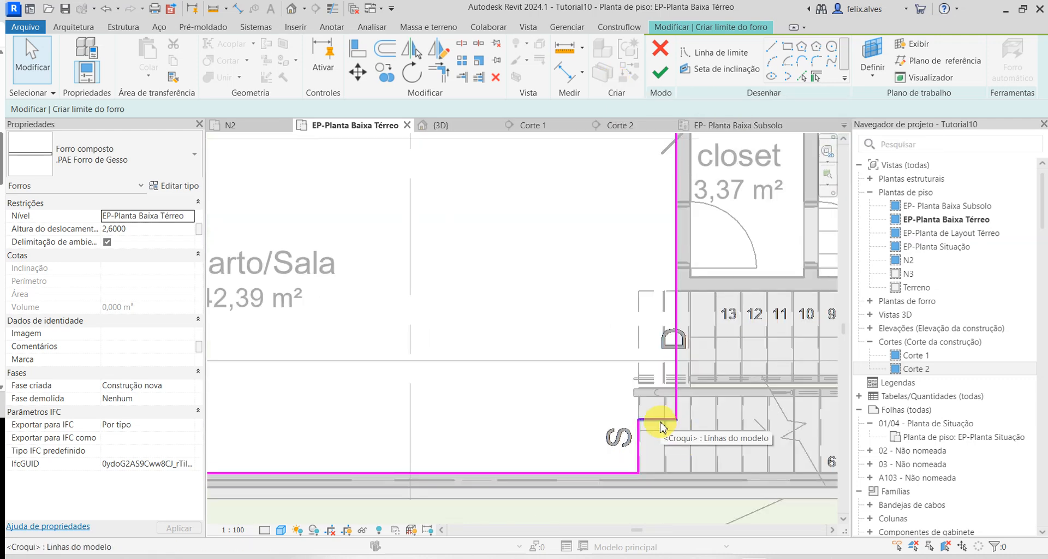
pyautogui.press('a')
pyautogui.press('l')
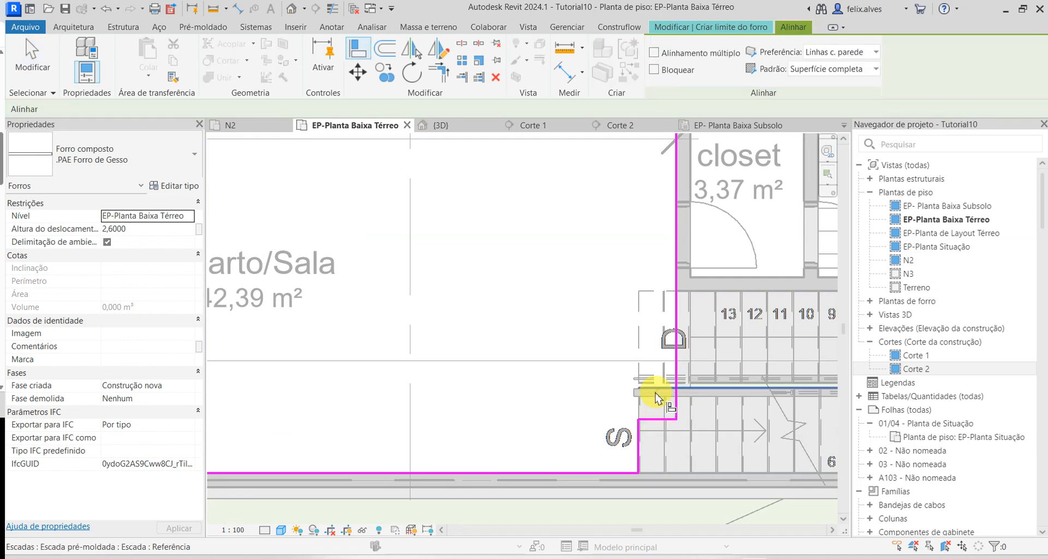
pyautogui.scroll(3, 661, 420)
pyautogui.click(654, 377)
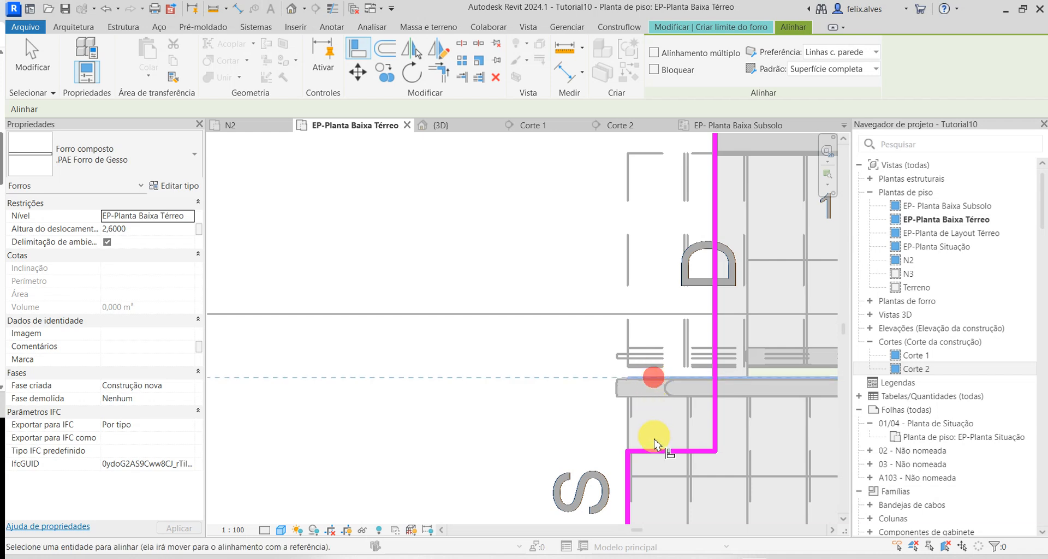
pyautogui.click(664, 452)
pyautogui.scroll(-2, 715, 243)
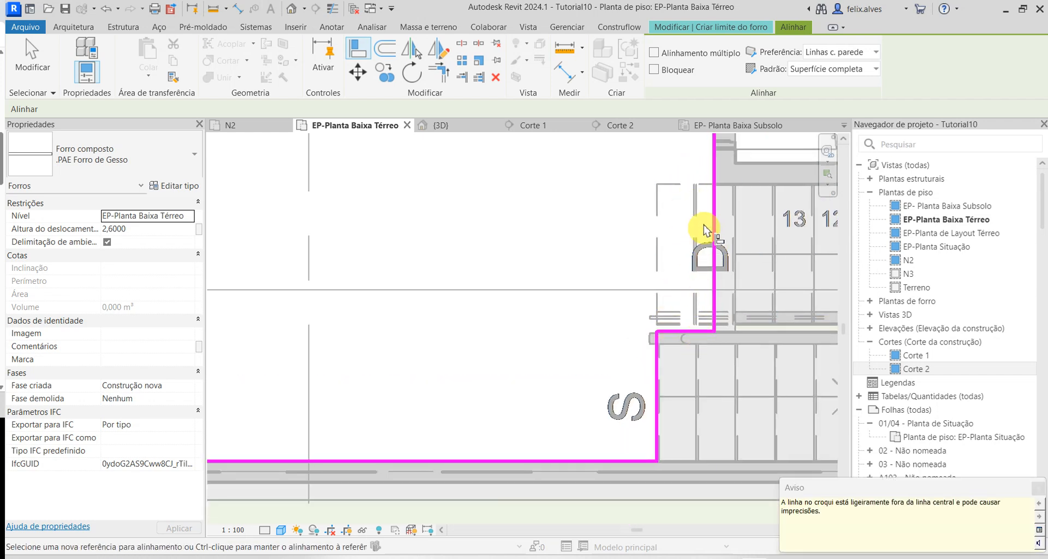
# - Align the short boundary segment with the closet-side edge of the flight marked D and finish the ceiling sketch
pyautogui.click(678, 184)
pyautogui.click(690, 331)
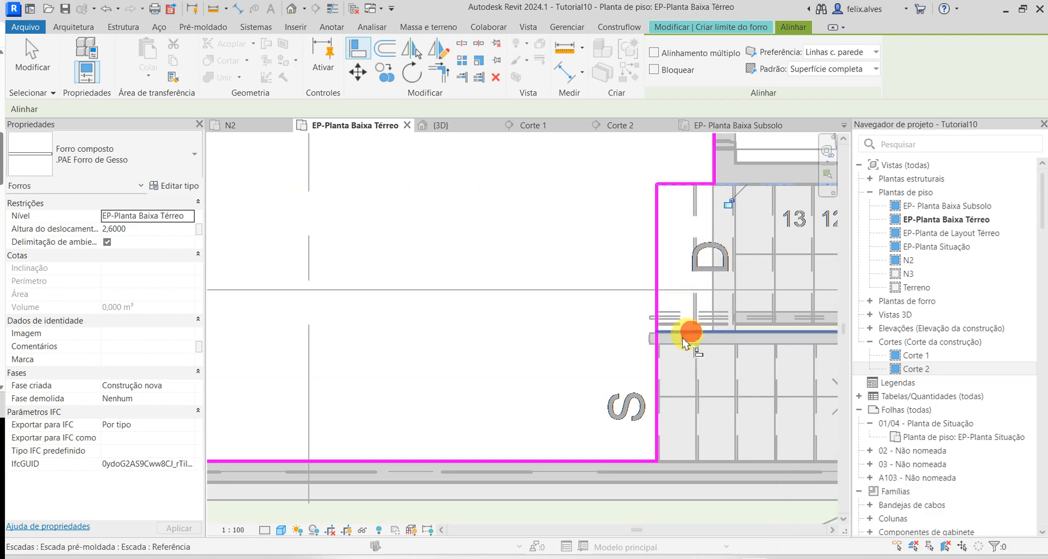
pyautogui.press('Escape')
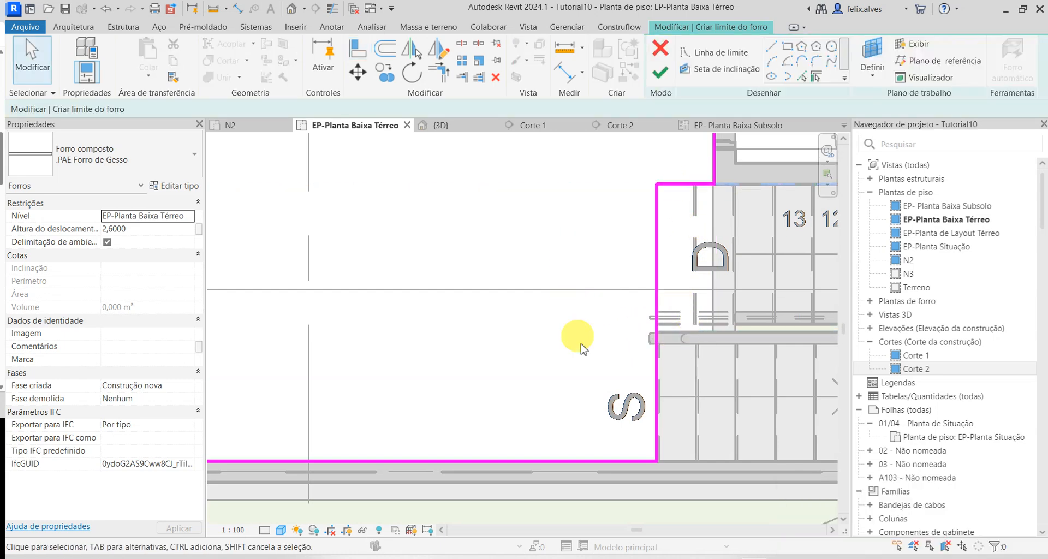
pyautogui.click(663, 80)
pyautogui.scroll(-3, 644, 320)
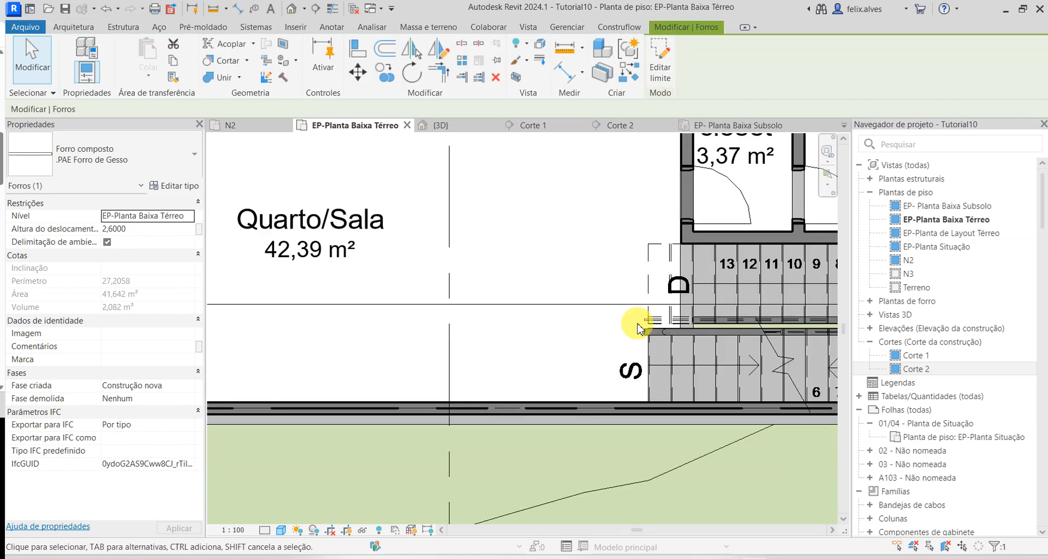
pyautogui.scroll(-2, 367, 293)
pyautogui.scroll(-4, 469, 246)
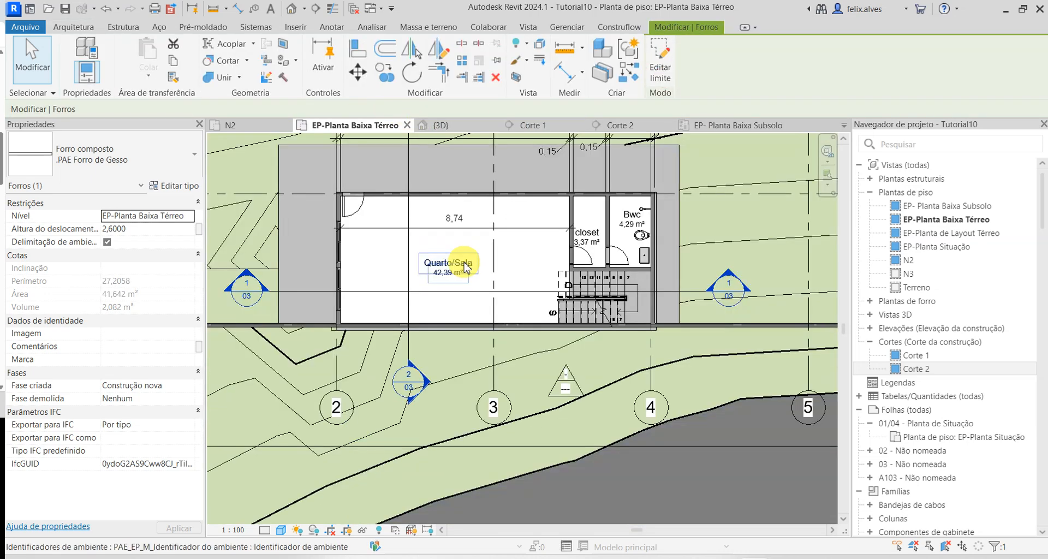
pyautogui.scroll(2, 498, 398)
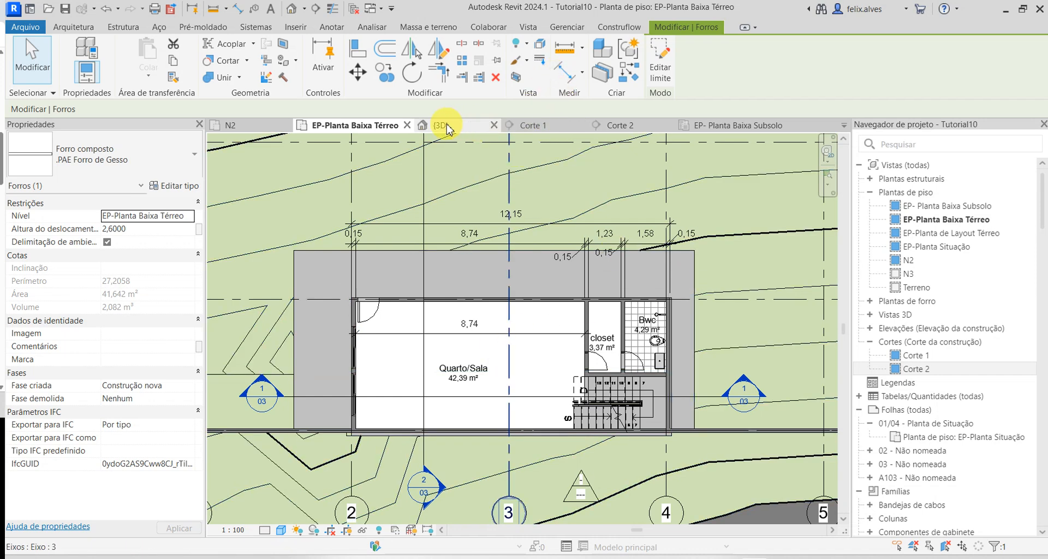
# - Open section Corte 1 and examine the new ceiling beneath the slab over Quarto/Sala
pyautogui.click(547, 125)
pyautogui.scroll(-5, 552, 404)
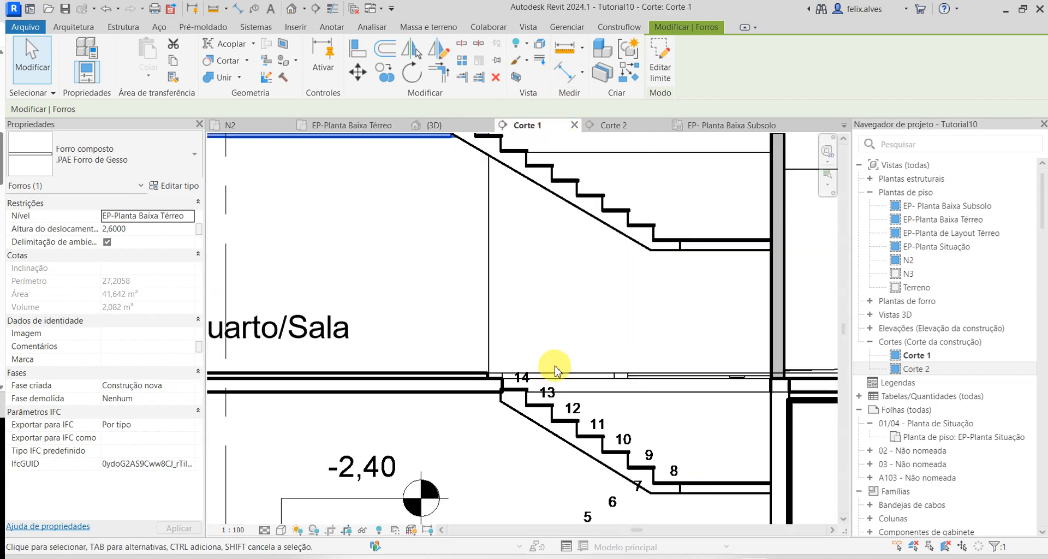
pyautogui.scroll(1, 393, 314)
pyautogui.moveTo(398, 317); pyautogui.dragTo(592, 333, button='middle')
pyautogui.click(592, 332)
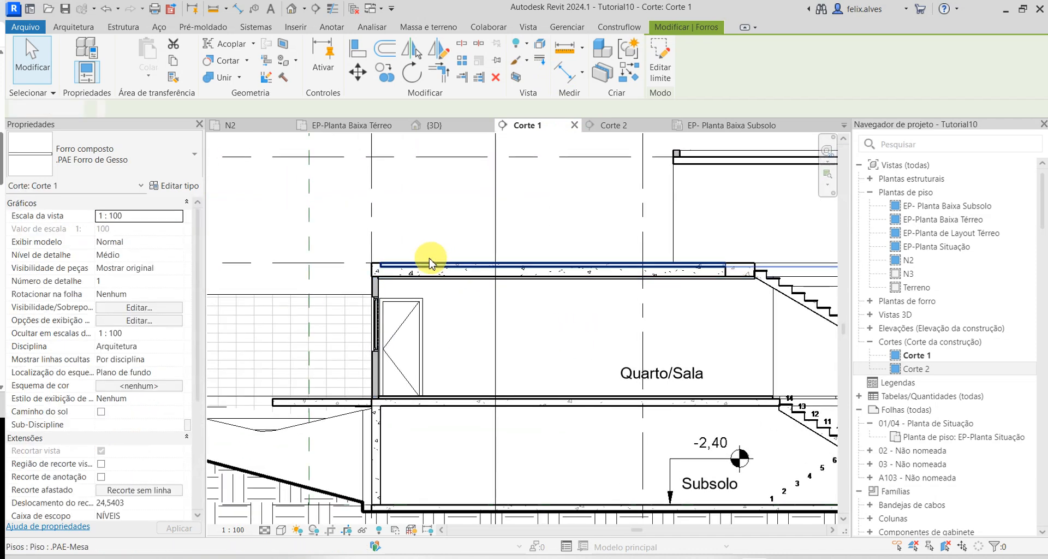
pyautogui.scroll(3, 400, 270)
pyautogui.scroll(-5, 404, 300)
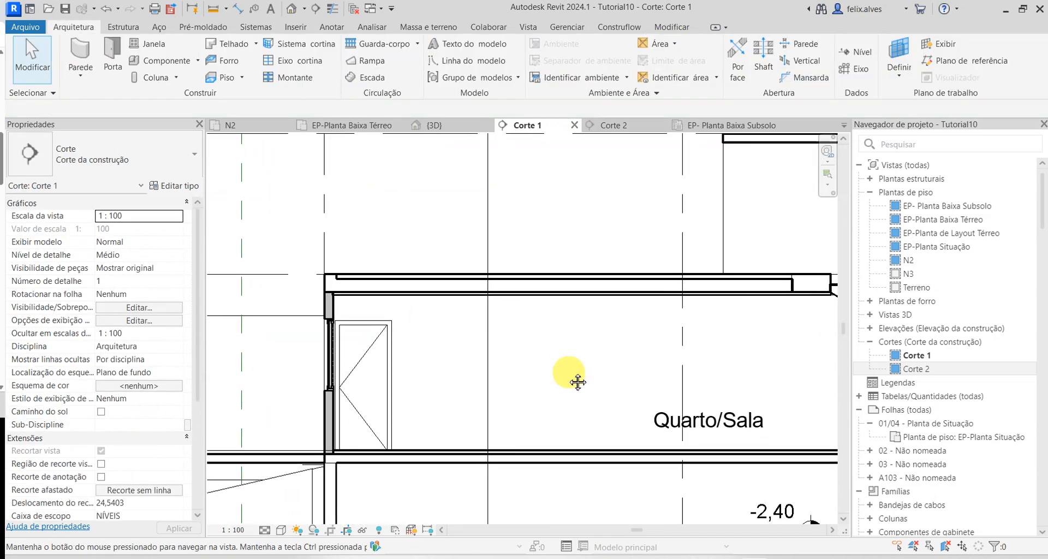
pyautogui.moveTo(574, 374)
pyautogui.mouseDown(button='middle')
pyautogui.moveTo(475, 364)
pyautogui.moveTo(573, 386)
pyautogui.mouseUp(button='middle')
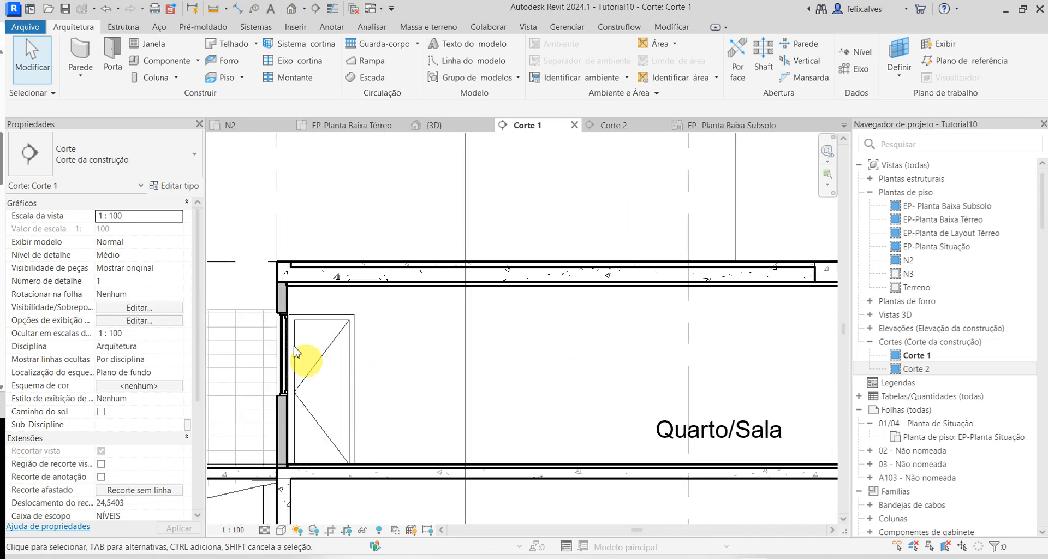
# - Select the plaster ceiling in section Corte 1 and set its height offset from the level to 2,4500
pyautogui.scroll(5, 350, 355)
pyautogui.click(448, 207)
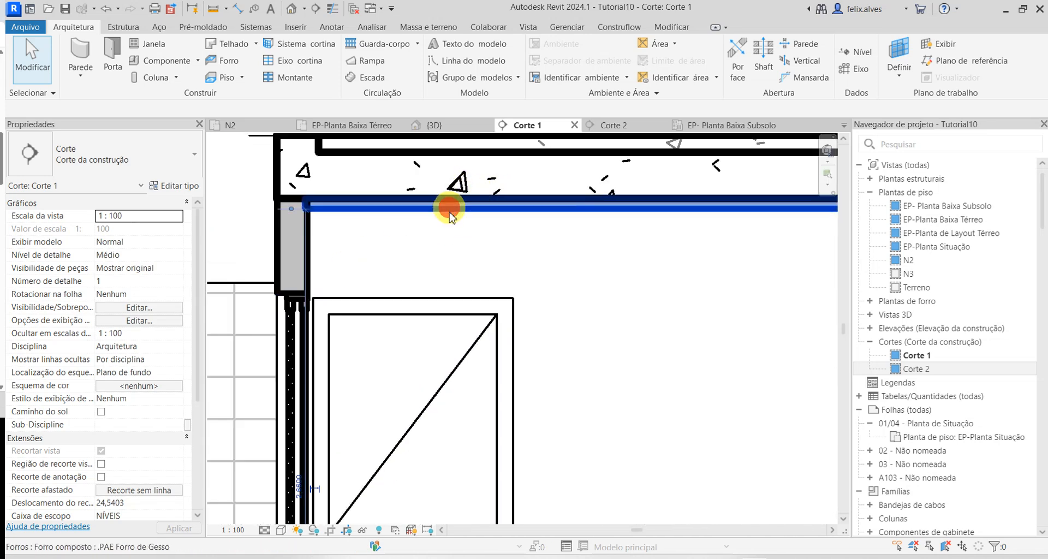
pyautogui.scroll(-2, 461, 406)
pyautogui.scroll(-5, 491, 387)
pyautogui.moveTo(697, 391); pyautogui.dragTo(469, 320, button='middle')
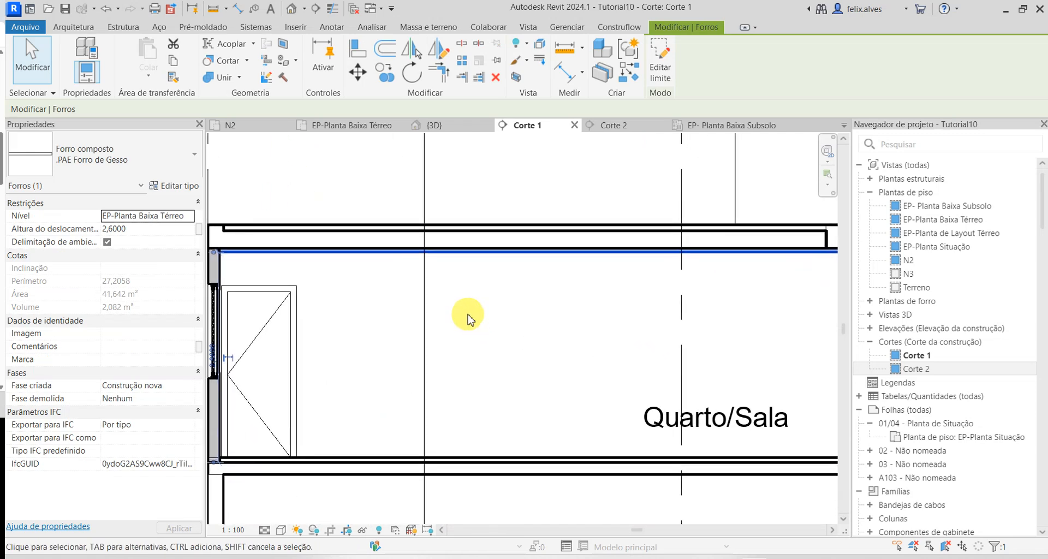
pyautogui.scroll(-1, 464, 313)
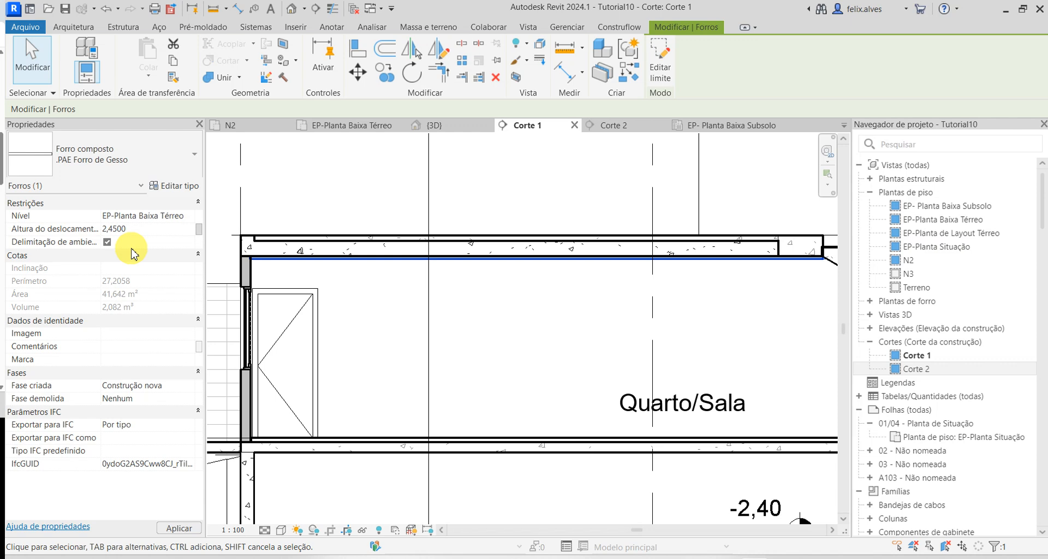
pyautogui.click(450, 304)
pyautogui.scroll(-1, 582, 330)
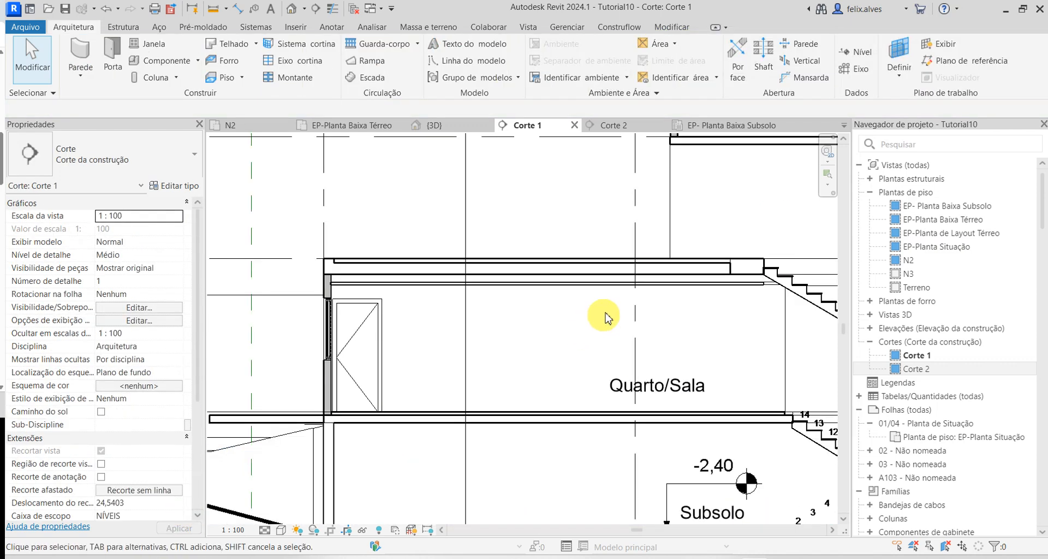
# - Examine the lowered ceiling in Corte 1 from the outer wall to its end at the stair flight
pyautogui.moveTo(604, 314); pyautogui.dragTo(545, 304, button='middle')
pyautogui.scroll(1, 731, 290)
pyautogui.scroll(2, 730, 290)
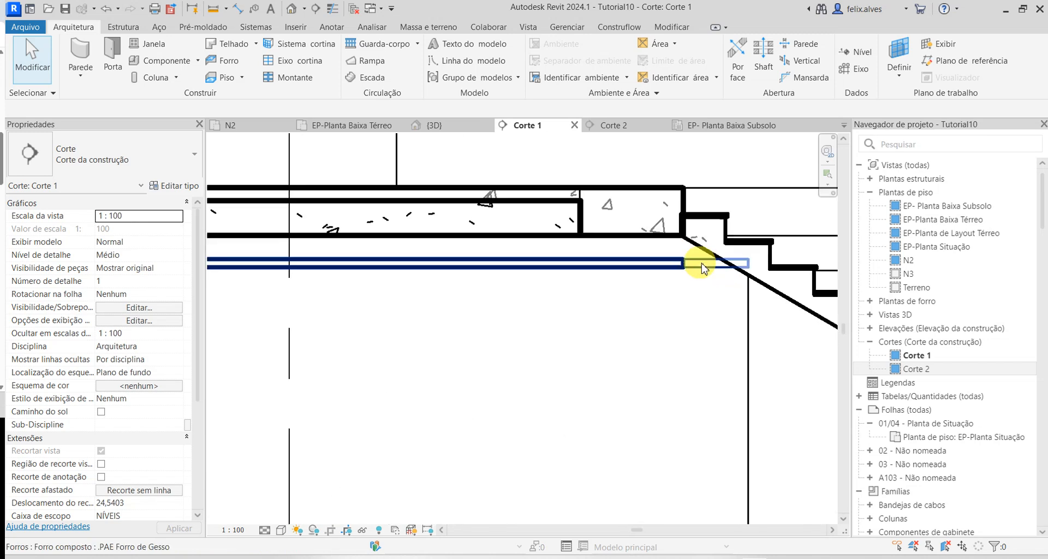
pyautogui.scroll(-1, 732, 279)
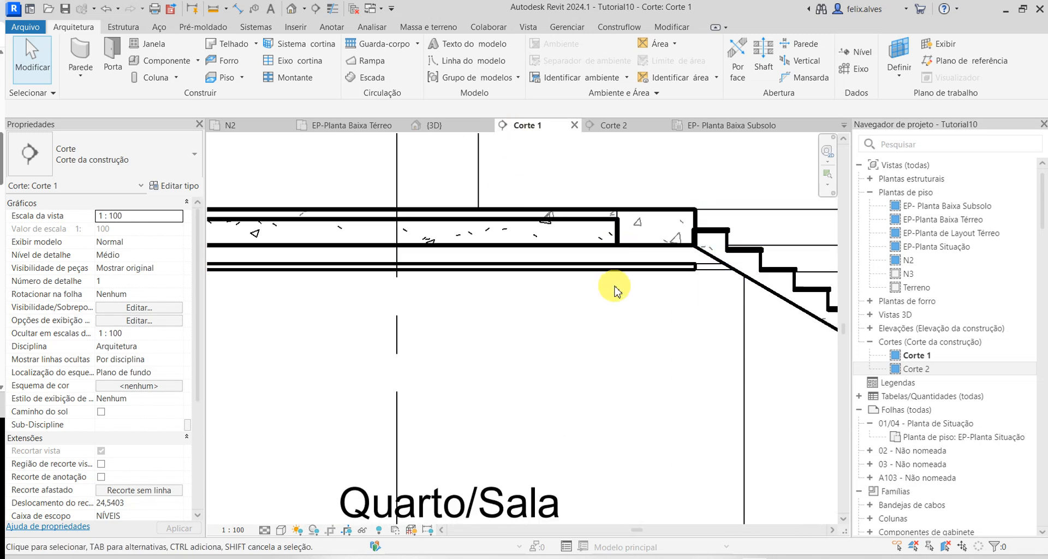
pyautogui.scroll(-3, 616, 290)
pyautogui.moveTo(435, 310); pyautogui.dragTo(602, 322, button='middle')
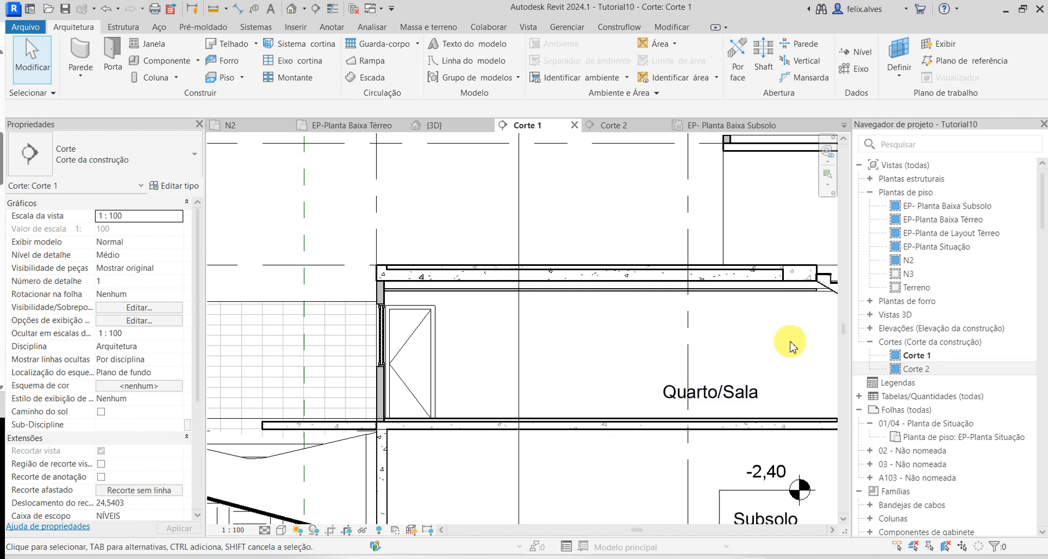
pyautogui.scroll(2, 786, 342)
pyautogui.moveTo(679, 337); pyautogui.dragTo(413, 317, button='middle')
pyautogui.scroll(-4, 555, 290)
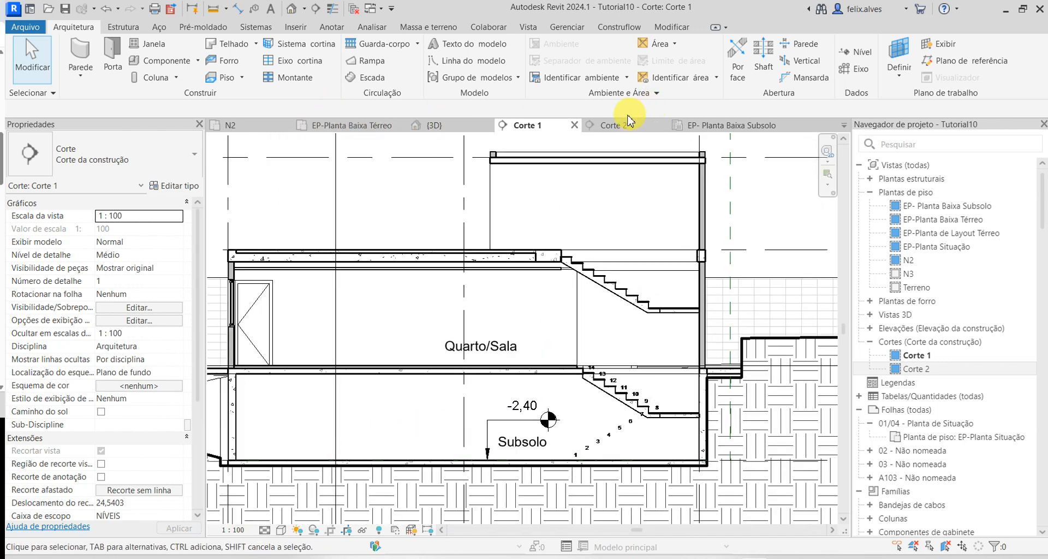
# - Move section line 1 in EP-Planta Baixa Térreo up so it cuts through closet and Bwc, and reopen Corte 1
pyautogui.click(364, 128)
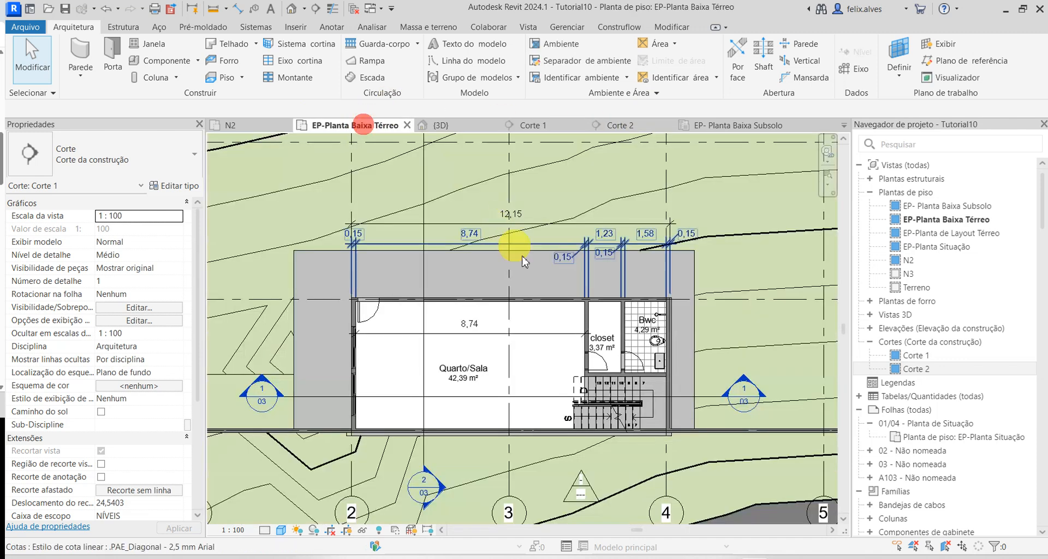
pyautogui.click(550, 396)
pyautogui.moveTo(551, 371); pyautogui.dragTo(612, 360)
pyautogui.click(560, 391)
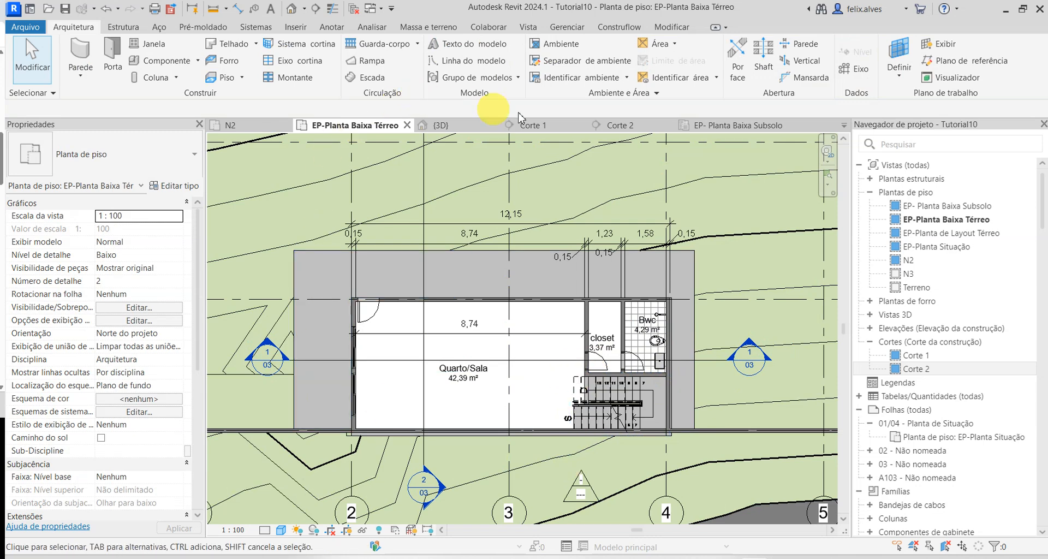
pyautogui.click(547, 129)
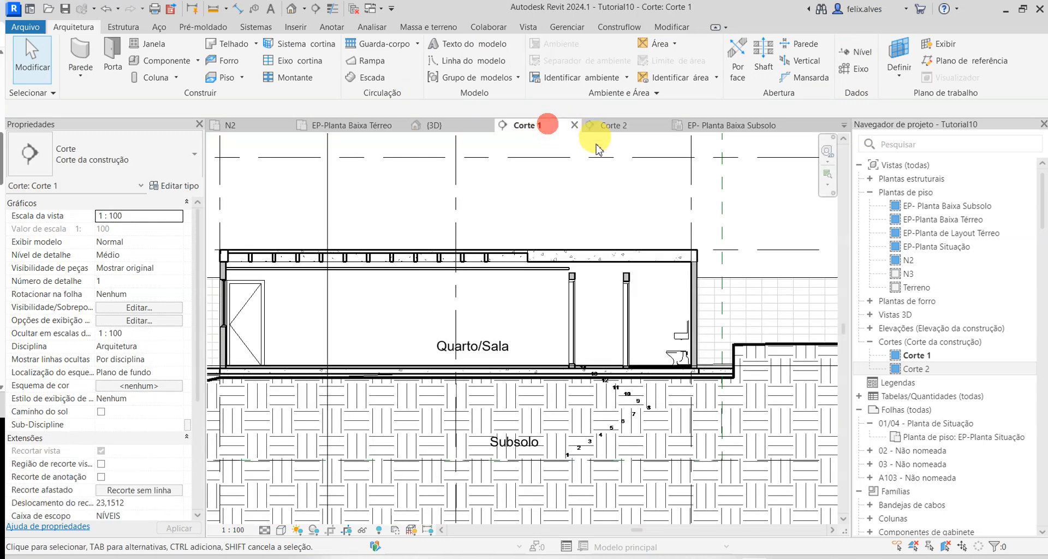
pyautogui.scroll(4, 692, 351)
pyautogui.scroll(2, 584, 227)
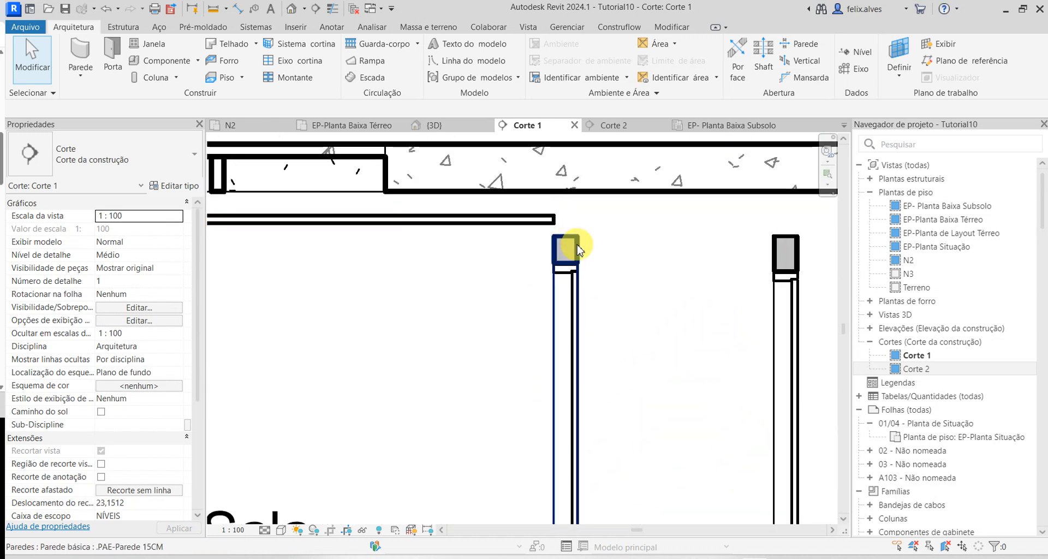
pyautogui.press('a')
pyautogui.press('l')
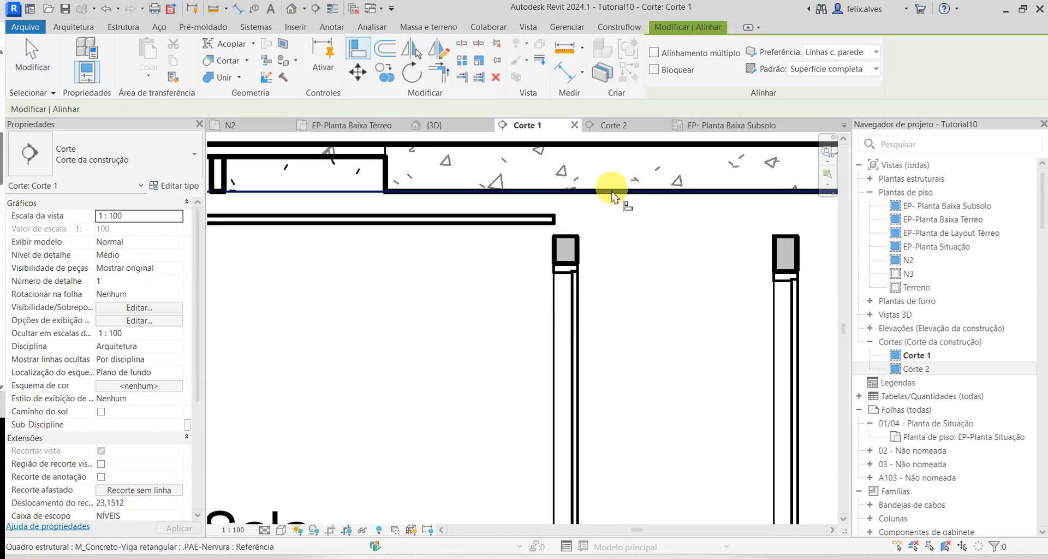
pyautogui.press('Escape')
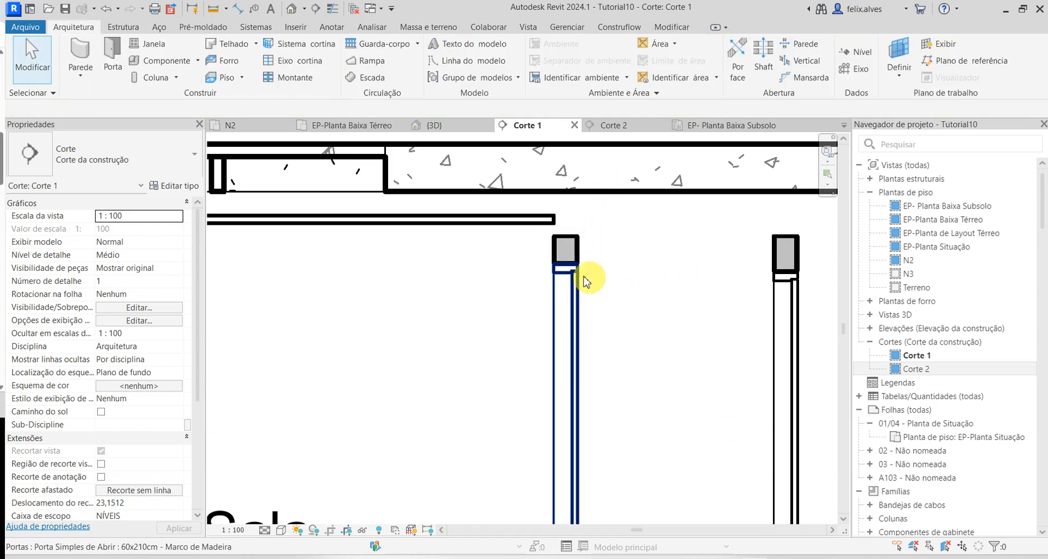
# - Align the top face of the plaster ceiling with the top of the wall between Quarto/Sala and the closet in Corte 1
pyautogui.click(543, 222)
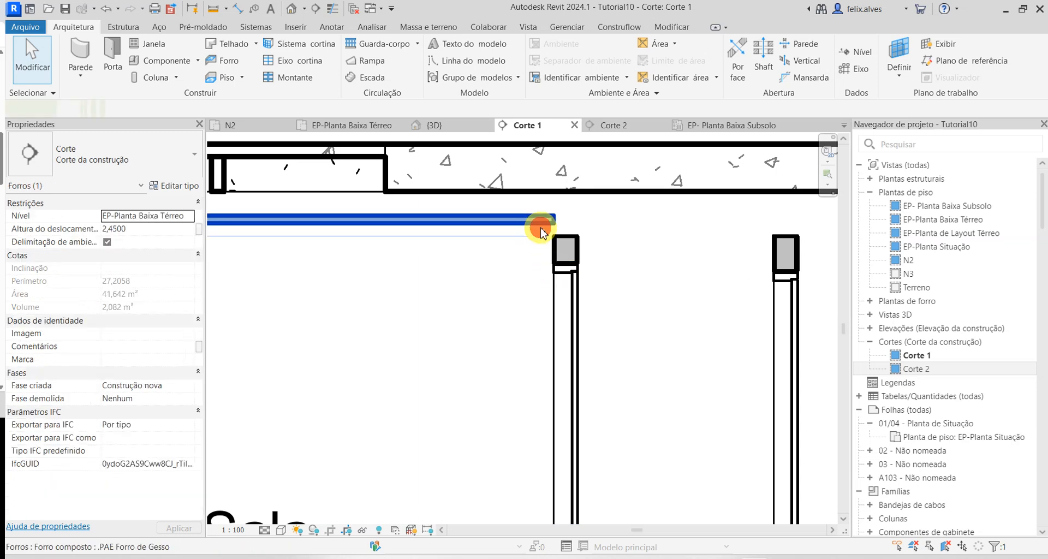
pyautogui.scroll(-3, 519, 270)
pyautogui.scroll(-3, 494, 295)
pyautogui.moveTo(449, 305); pyautogui.dragTo(679, 316, button='middle')
pyautogui.scroll(1, 669, 312)
pyautogui.click(724, 316)
pyautogui.scroll(4, 729, 311)
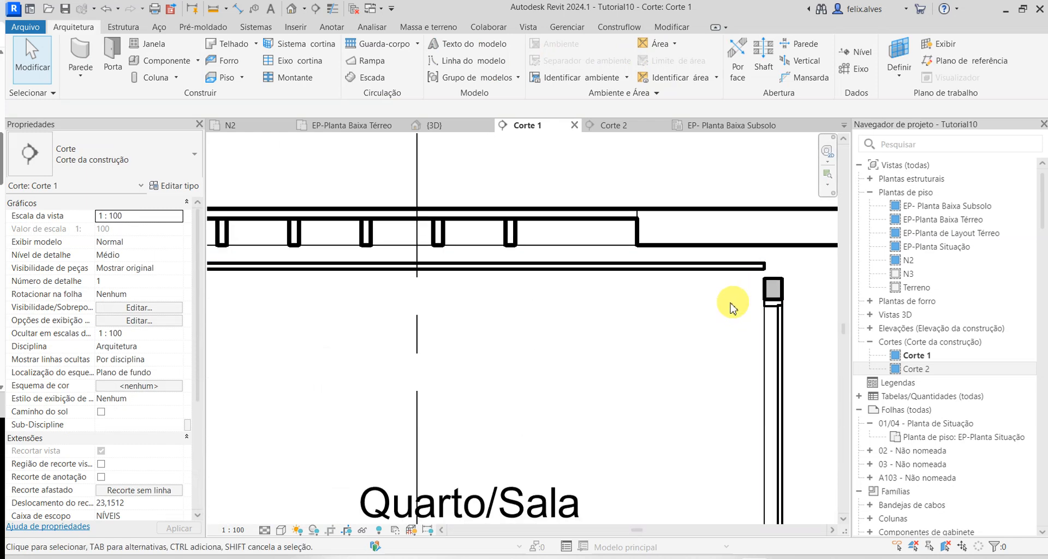
pyautogui.press('a')
pyautogui.press('l')
pyautogui.scroll(2, 720, 307)
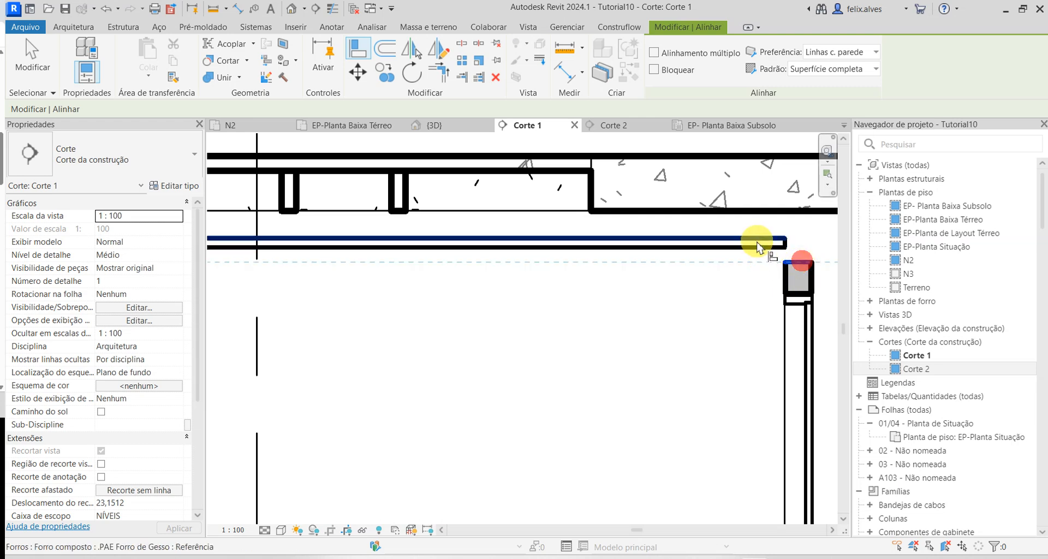
pyautogui.click(754, 240)
pyautogui.press('Escape')
pyautogui.scroll(-1, 742, 354)
pyautogui.moveTo(739, 351); pyautogui.dragTo(582, 327, button='middle')
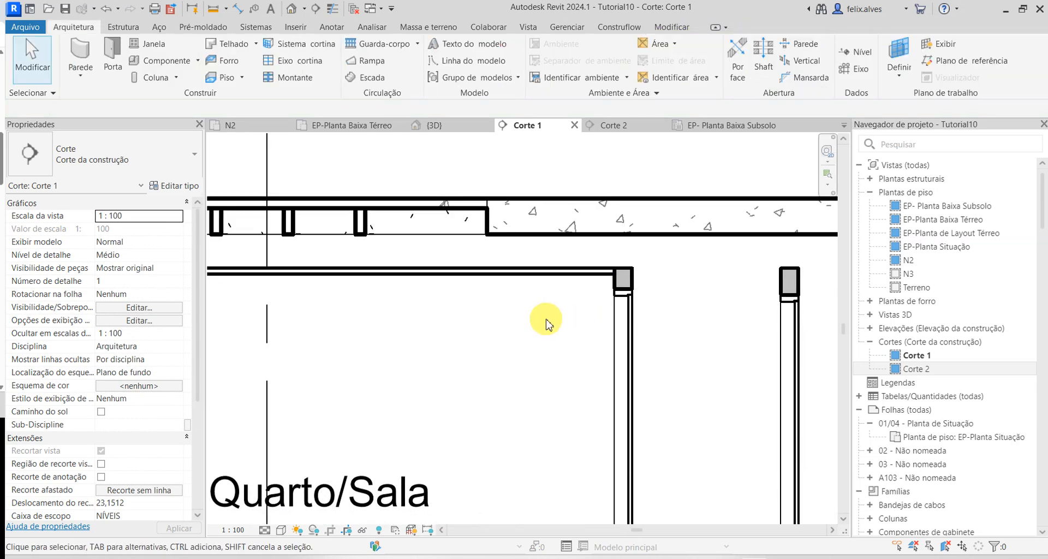
# - Align the tops of the two closet walls above the doors with the underside of the slab
pyautogui.scroll(-2, 634, 316)
pyautogui.scroll(-1, 639, 342)
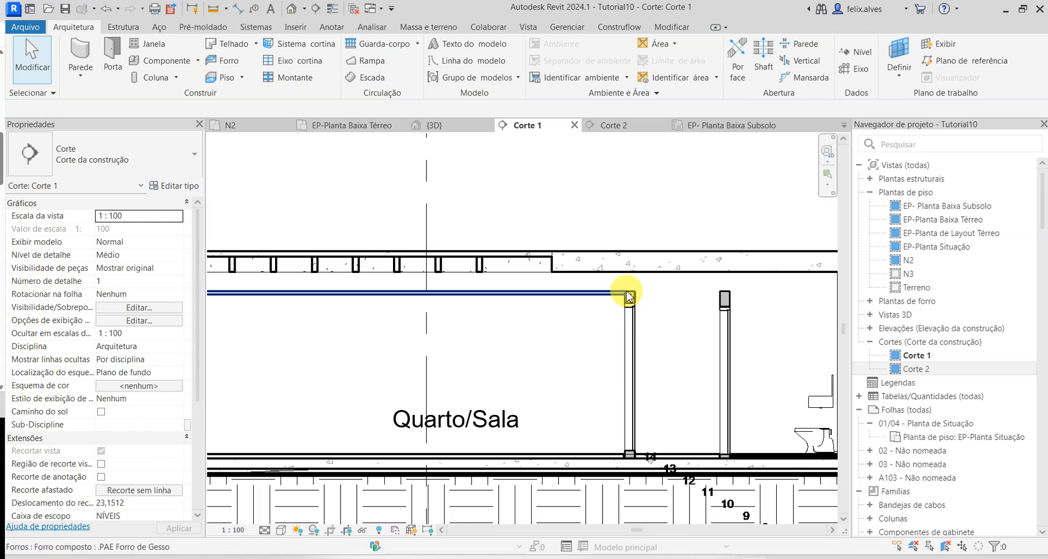
pyautogui.scroll(2, 628, 294)
pyautogui.press('a')
pyautogui.press('l')
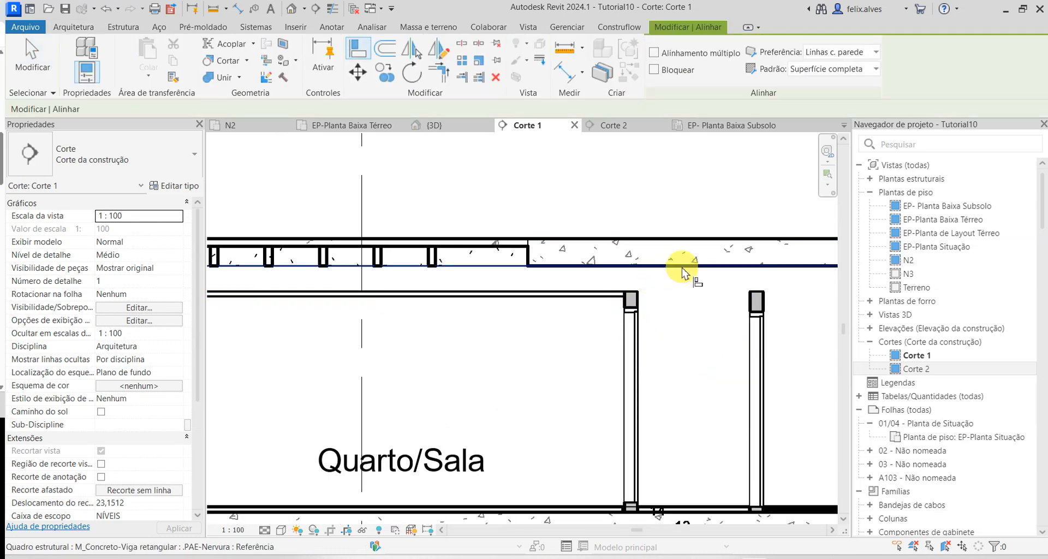
pyautogui.click(682, 267)
pyautogui.click(631, 294)
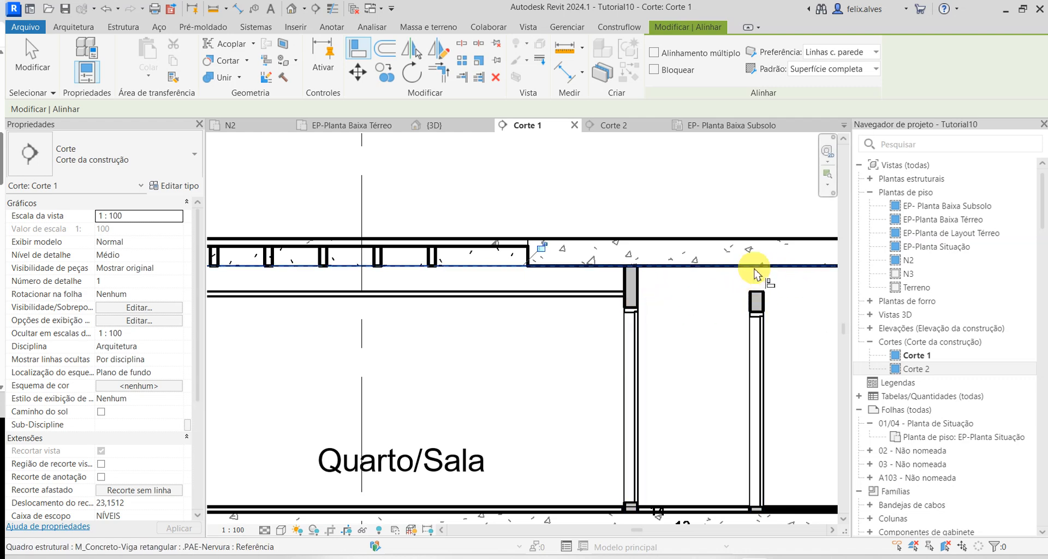
pyautogui.click(758, 298)
pyautogui.press('Escape')
pyautogui.press('Escape')
pyautogui.scroll(-3, 695, 355)
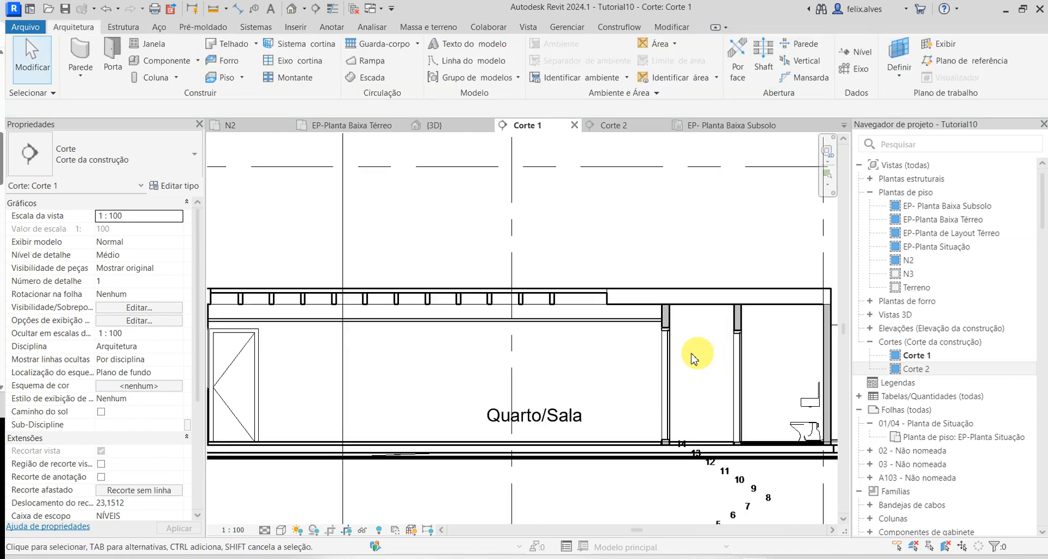
# - Examine the closet and bathroom doors, their wall bases and the floor beneath them in Corte 1
pyautogui.scroll(2, 633, 459)
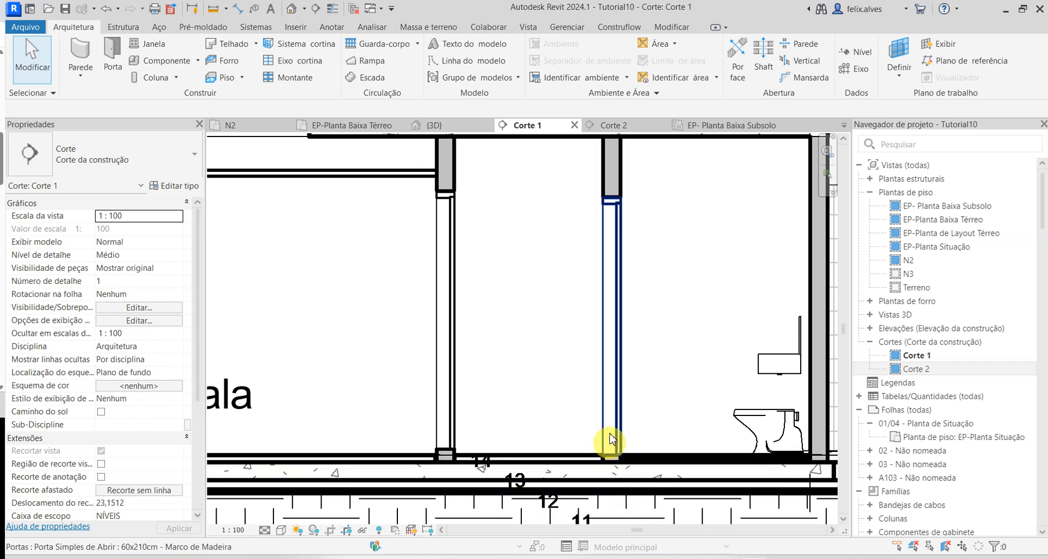
pyautogui.click(612, 218)
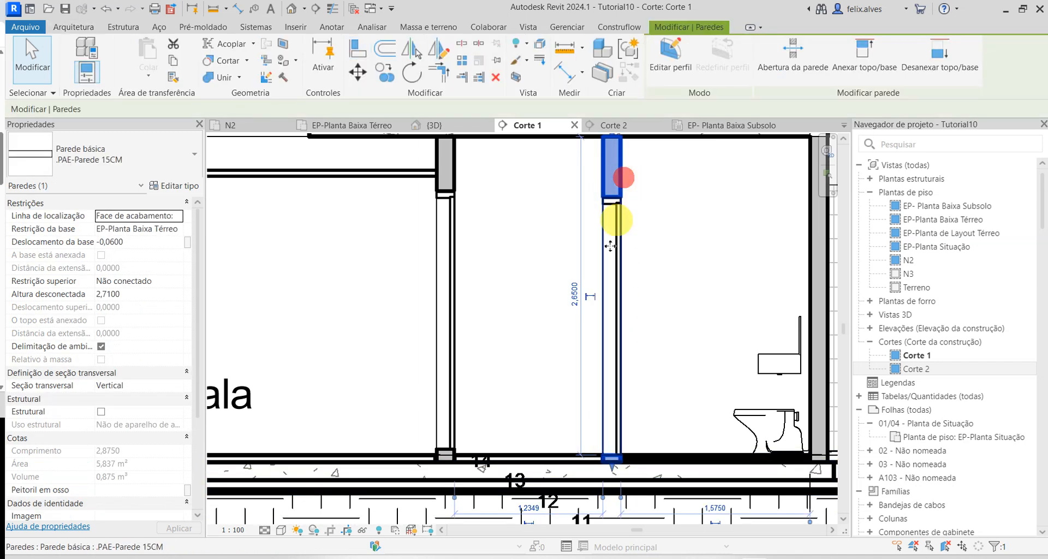
pyautogui.scroll(2, 613, 470)
pyautogui.press('Escape')
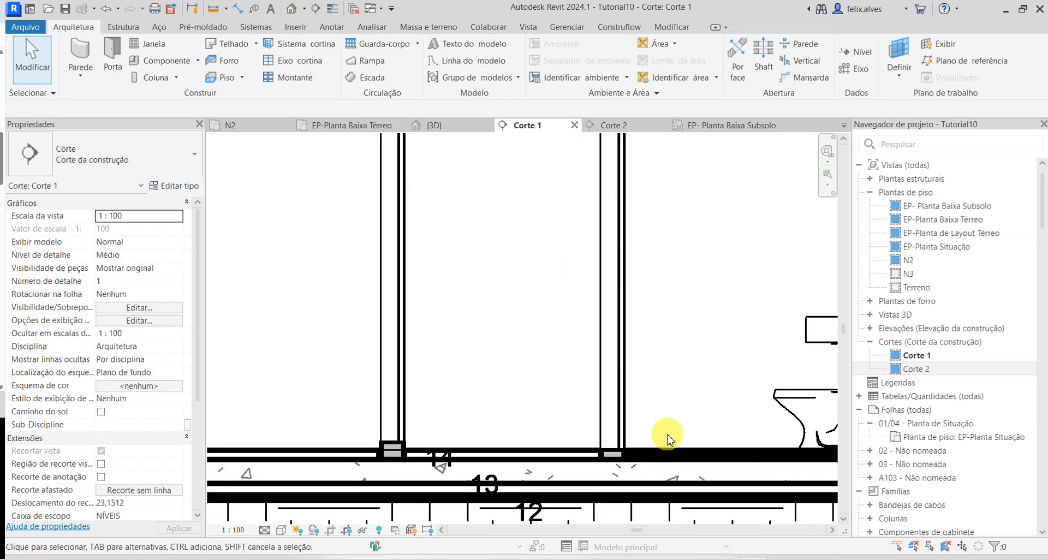
pyautogui.scroll(-2, 671, 439)
pyautogui.scroll(-3, 480, 190)
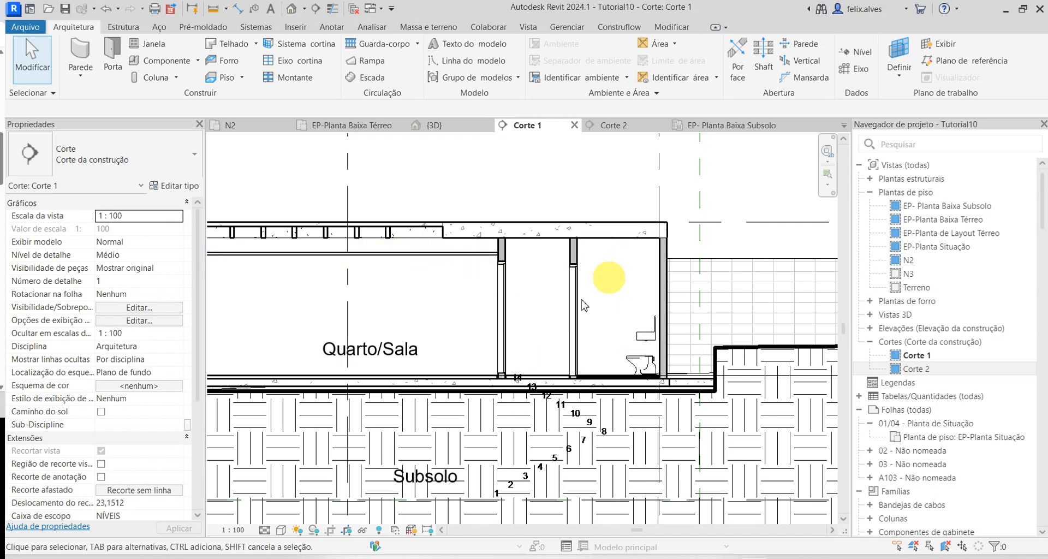
pyautogui.scroll(3, 715, 390)
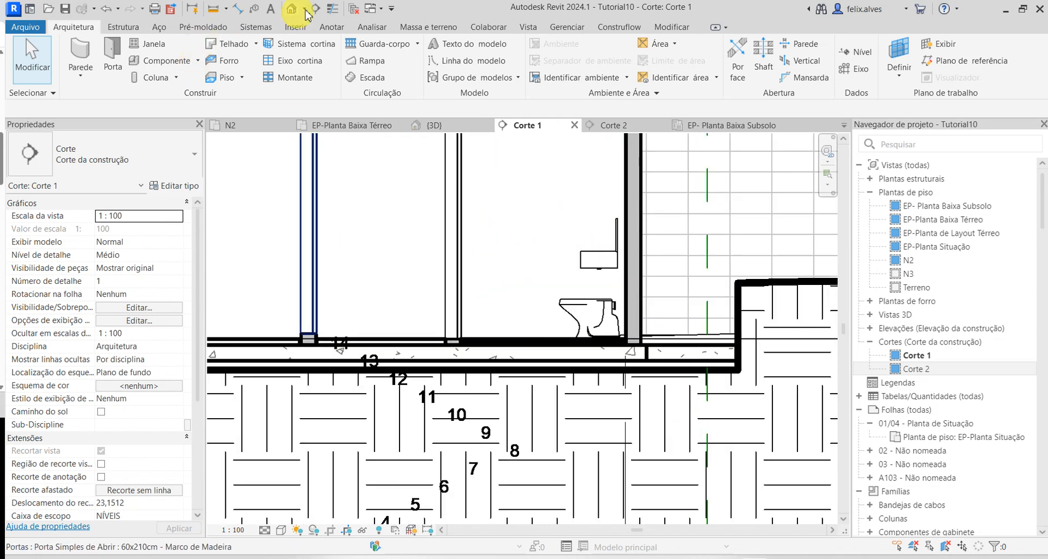
pyautogui.scroll(-2, 385, 207)
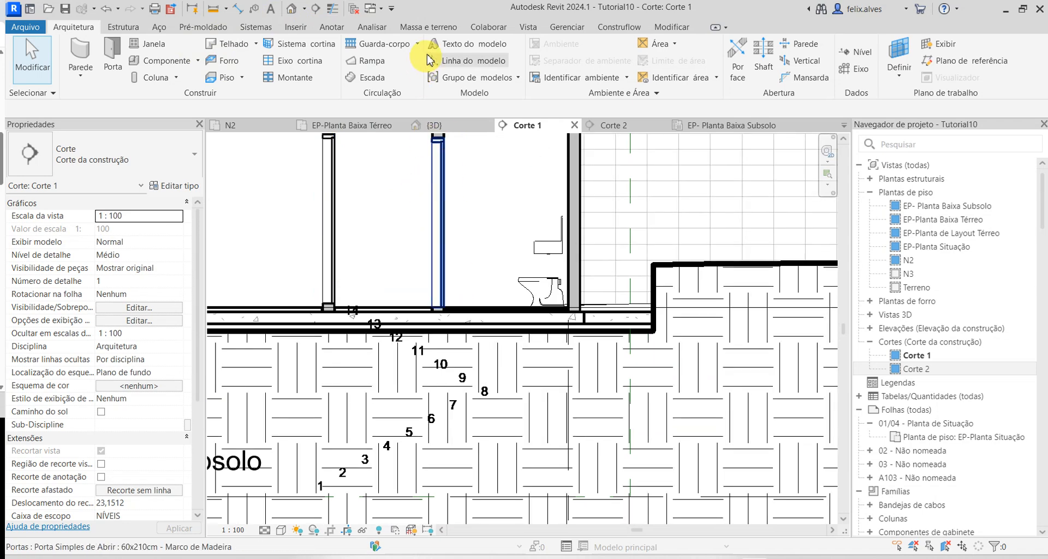
pyautogui.scroll(-3, 416, 269)
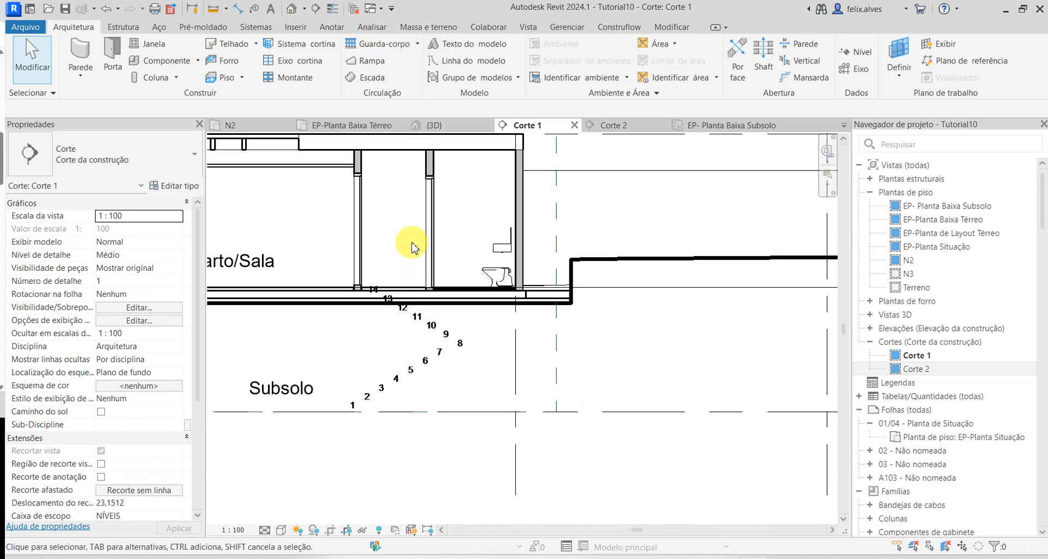
# - Select the plaster ceiling over Quarto/Sala and set its height offset from the level to 2,5000
pyautogui.scroll(2, 409, 241)
pyautogui.click(363, 197)
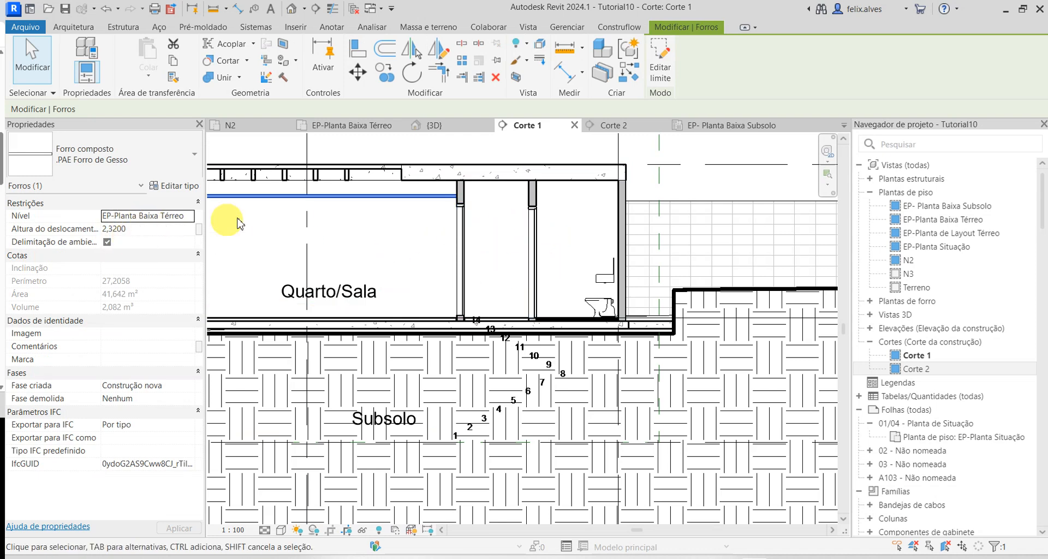
pyautogui.click(358, 202)
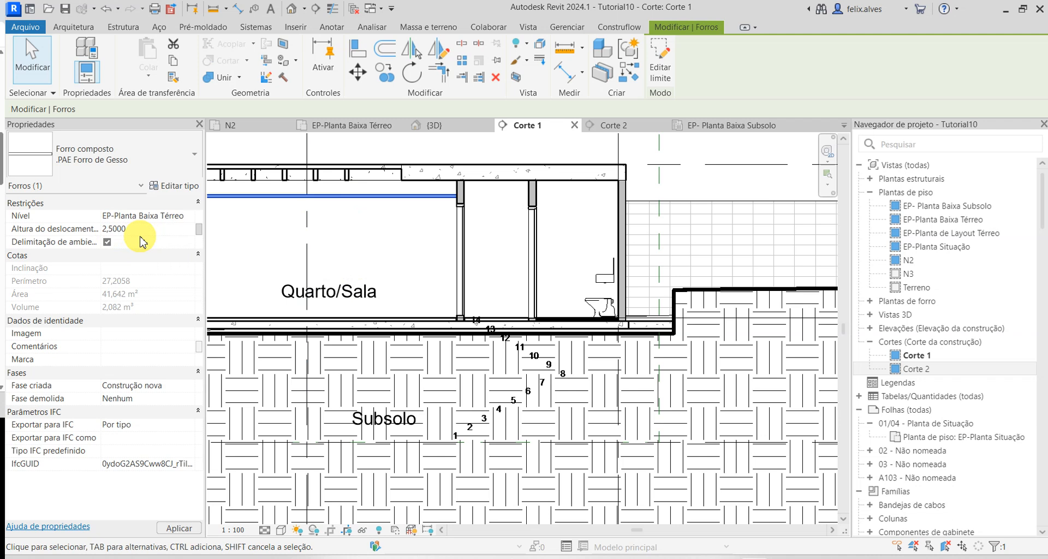
pyautogui.click(176, 531)
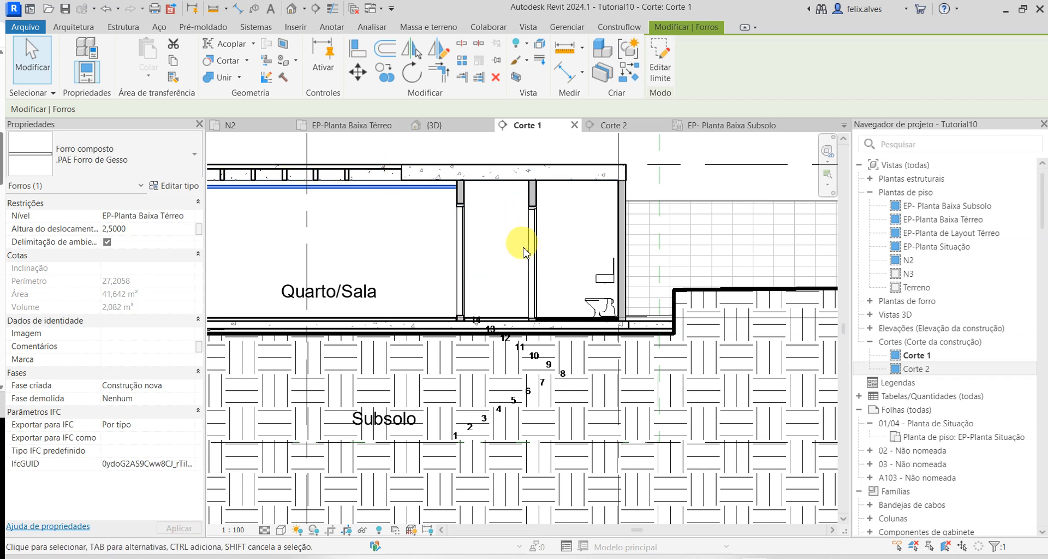
# - Align the head of the door between closet and bathroom with the head of the door between Quarto/Sala and closet
pyautogui.scroll(4, 510, 237)
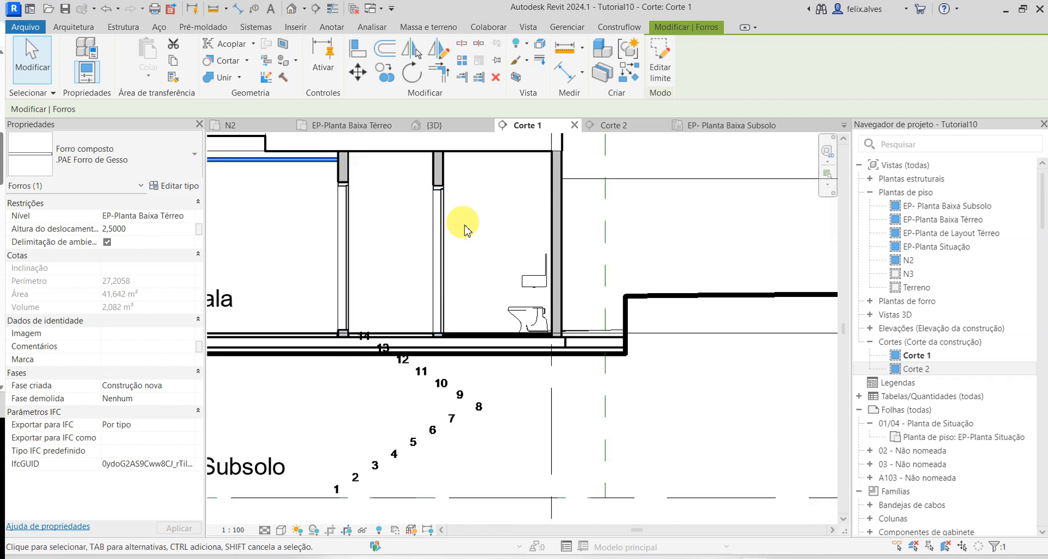
pyautogui.scroll(3, 417, 253)
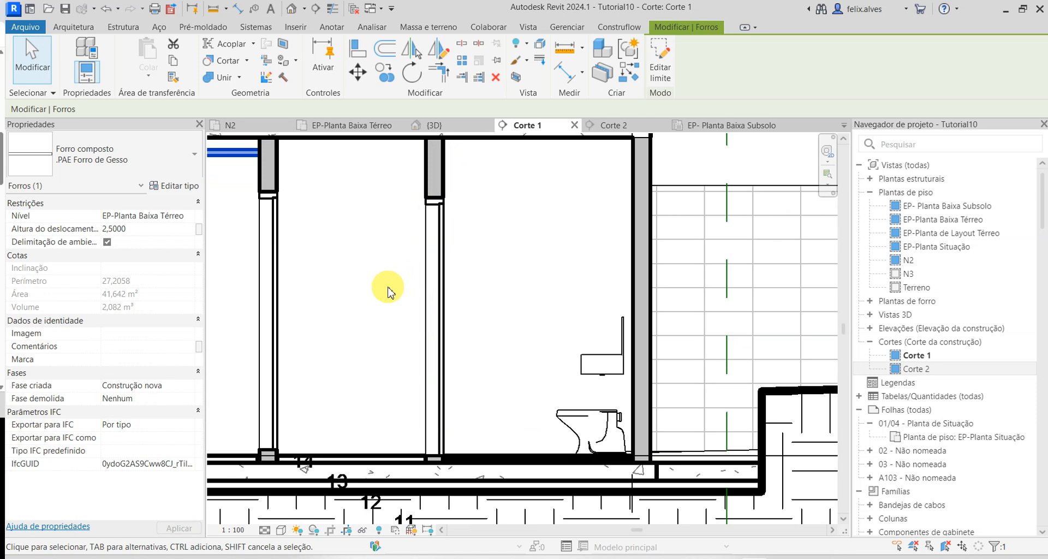
pyautogui.press('a')
pyautogui.press('l')
pyautogui.scroll(1, 297, 164)
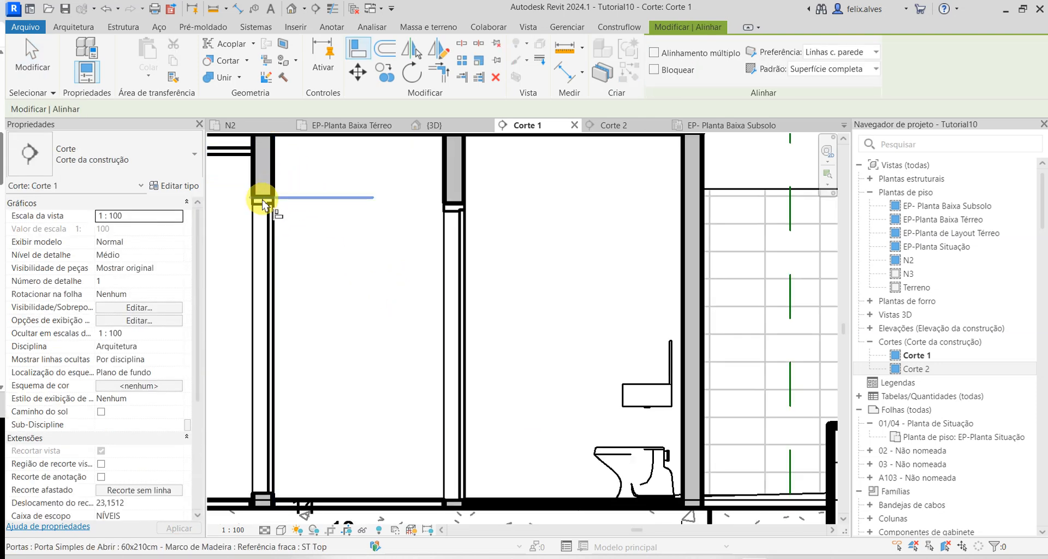
pyautogui.click(264, 200)
pyautogui.click(453, 205)
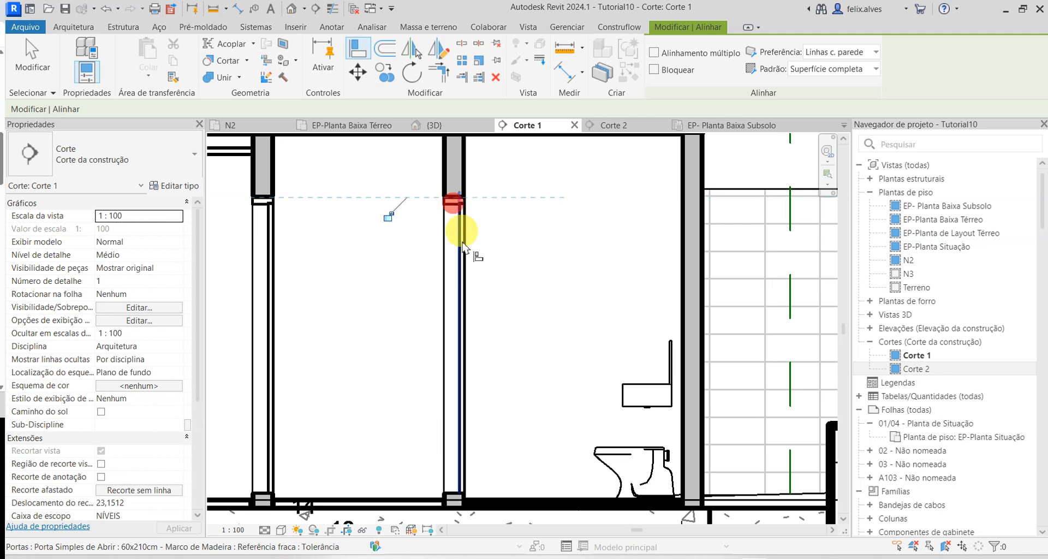
pyautogui.press('Escape')
pyautogui.press('Escape')
pyautogui.scroll(-2, 519, 306)
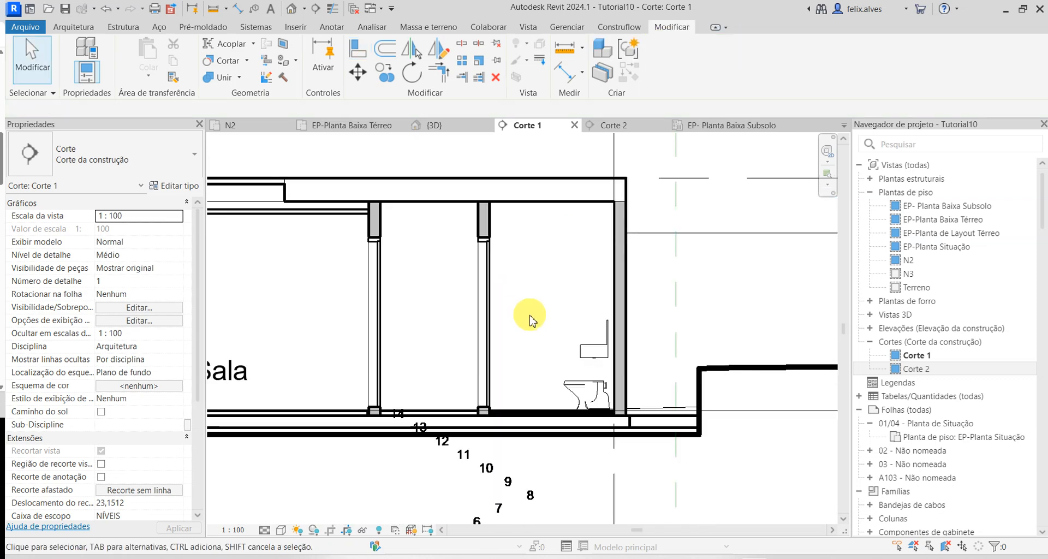
# - Display the section with thin lines and inspect the PAE-Piso Cerâmico 2 floor beneath the toilet
pyautogui.scroll(3, 590, 401)
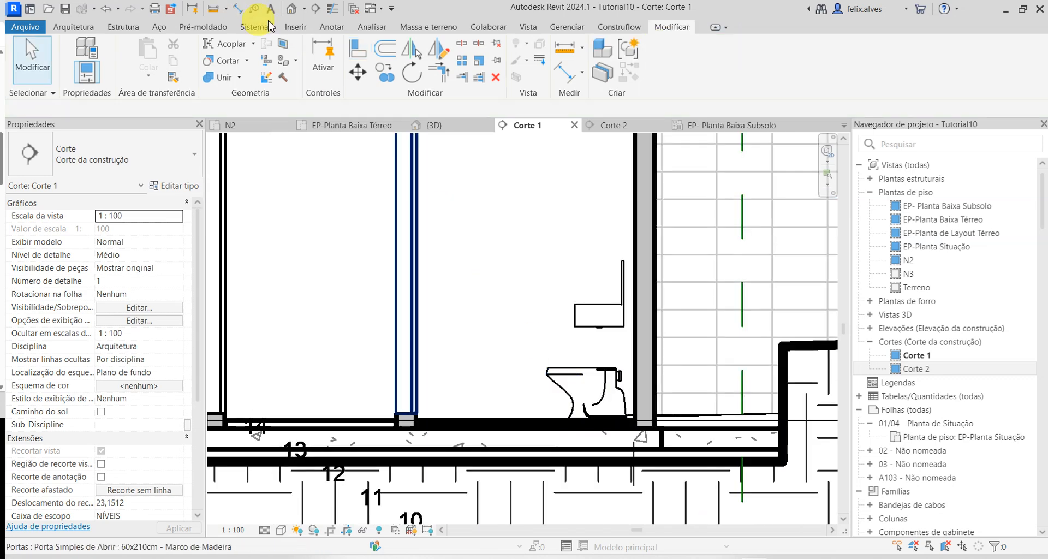
pyautogui.click(331, 11)
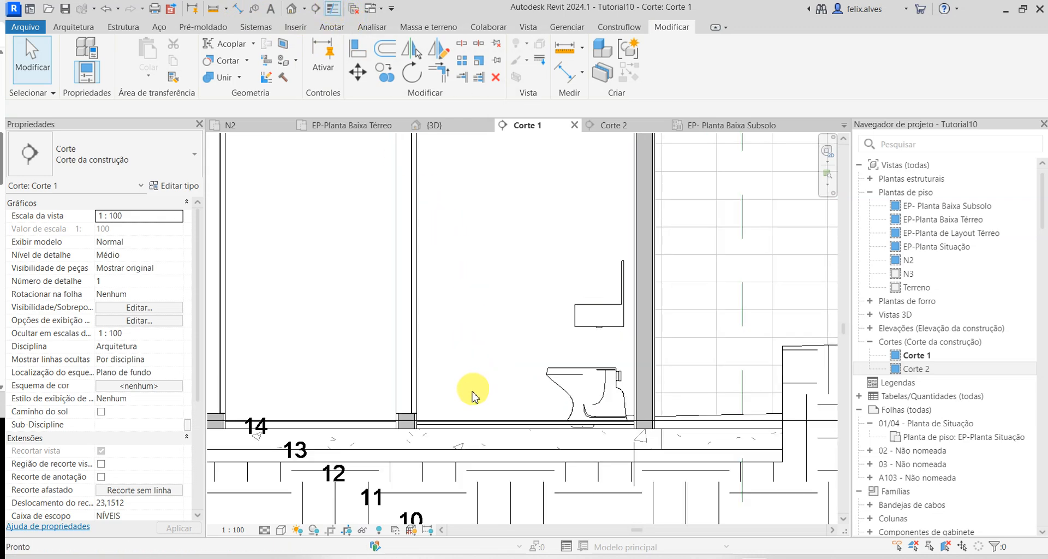
pyautogui.scroll(4, 491, 443)
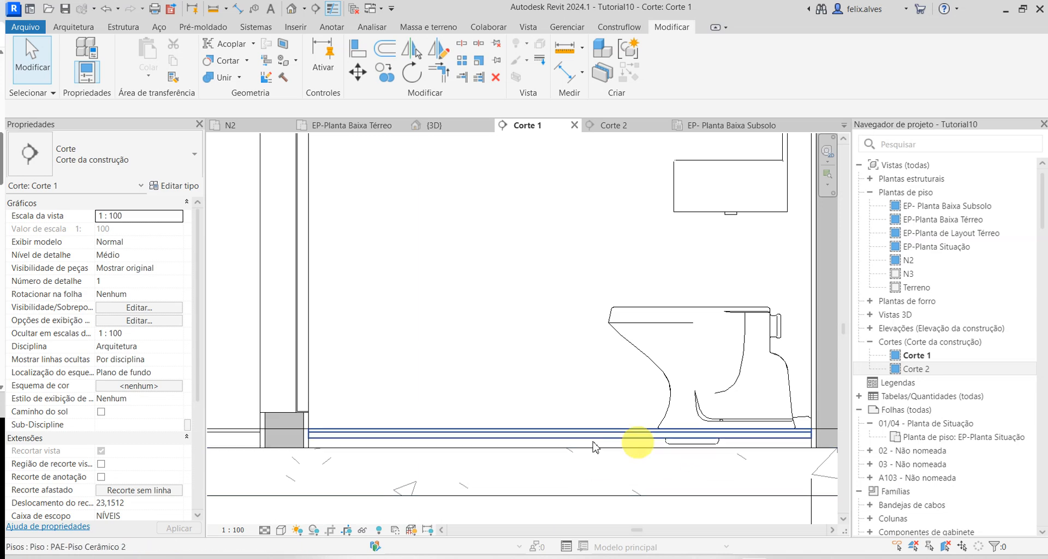
pyautogui.click(497, 442)
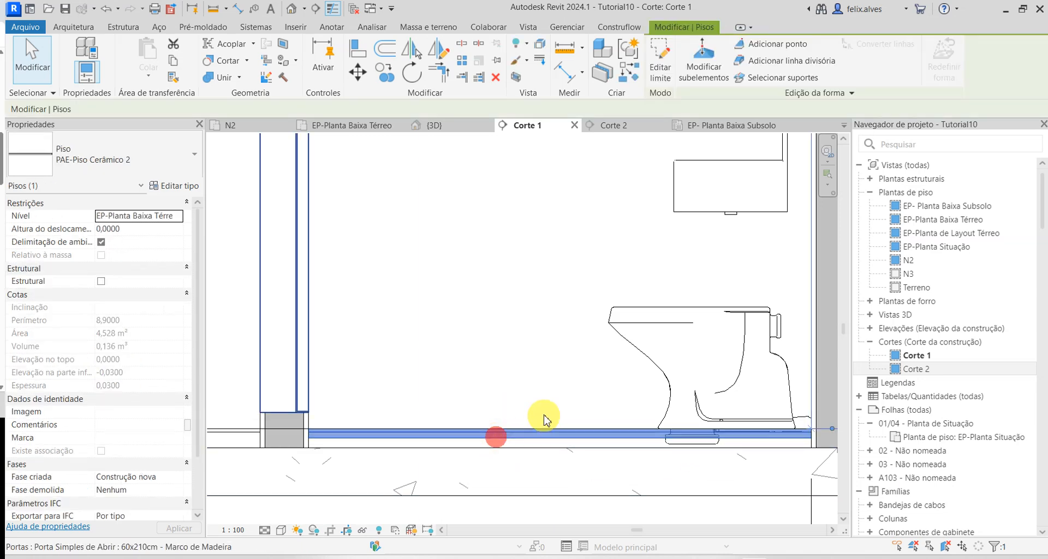
pyautogui.press('Escape')
pyautogui.scroll(-2, 526, 431)
pyautogui.scroll(-4, 539, 424)
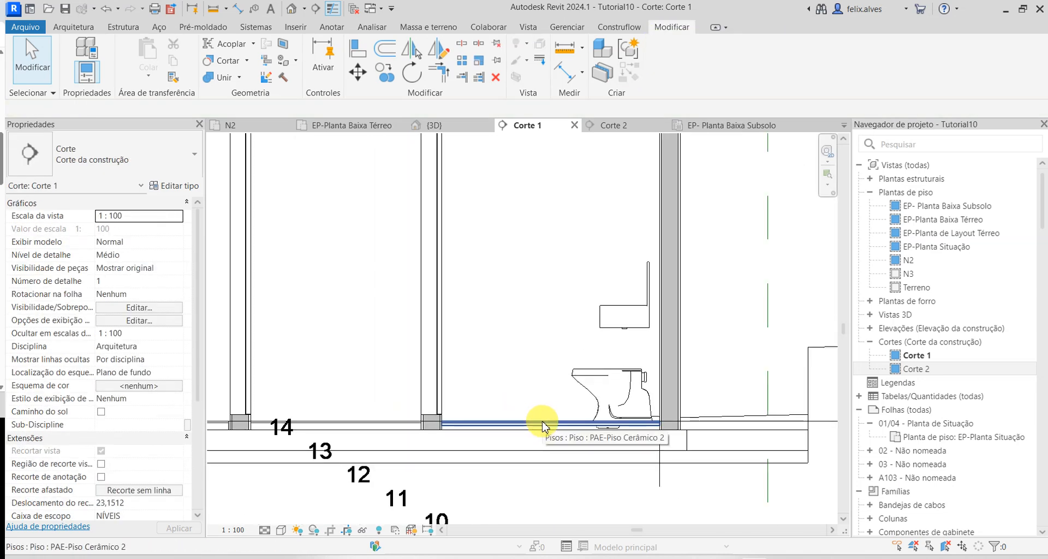
# - Align the bottom of the door between Quarto/Sala and closet with the top of the PAE-Piso Cerâmico 1 floor
pyautogui.moveTo(434, 378); pyautogui.dragTo(673, 327, button='middle')
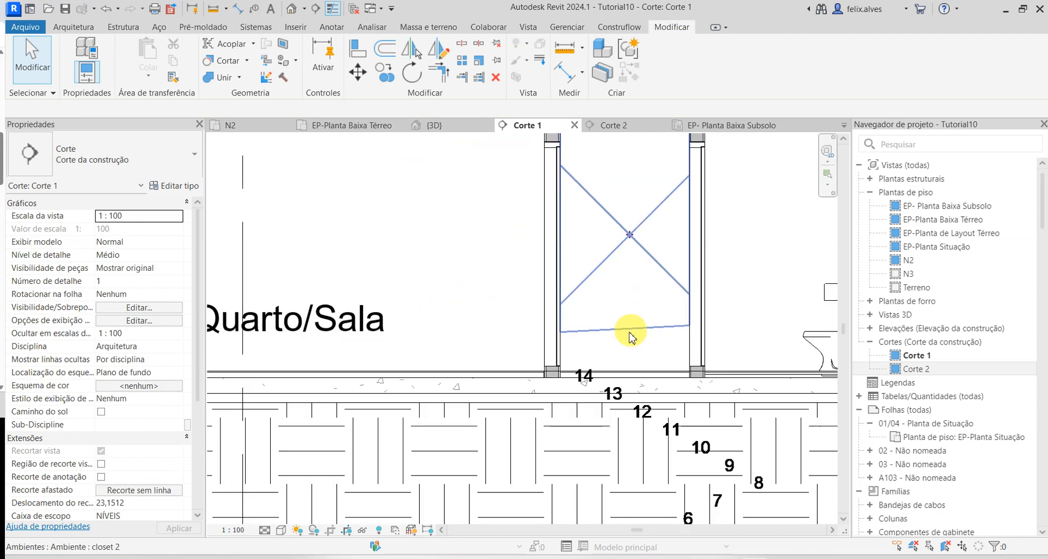
pyautogui.scroll(3, 559, 369)
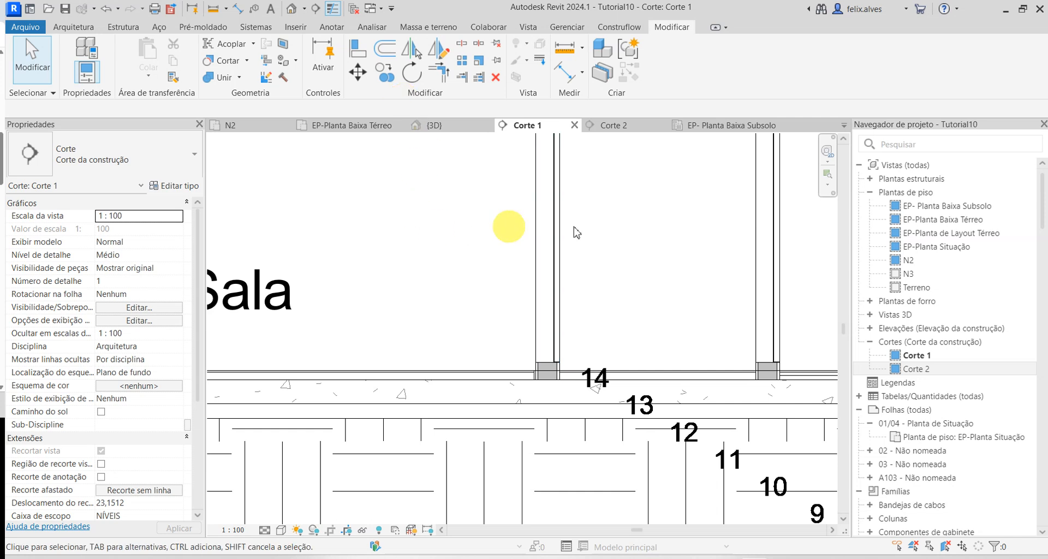
pyautogui.scroll(-2, 587, 234)
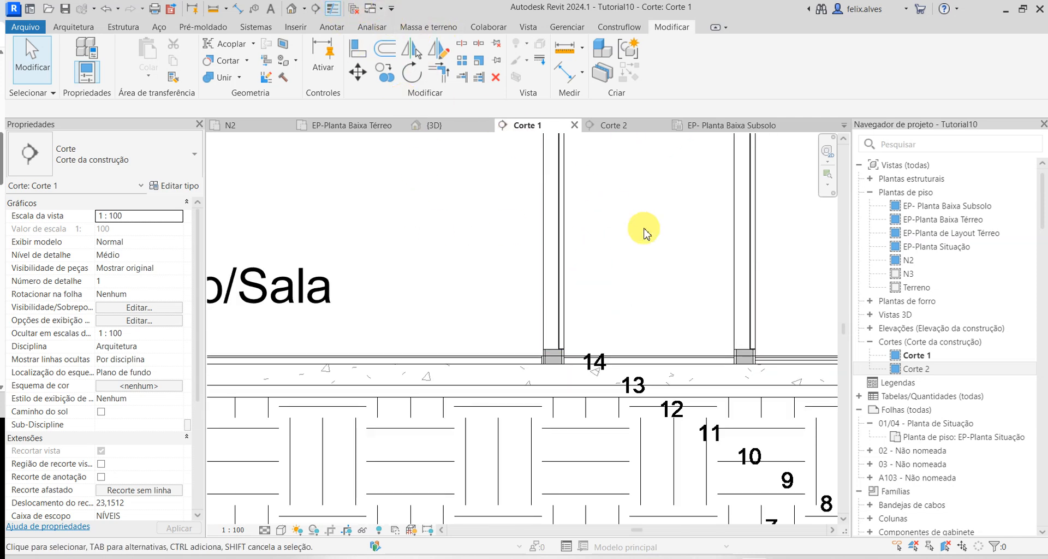
pyautogui.press('a')
pyautogui.press('l')
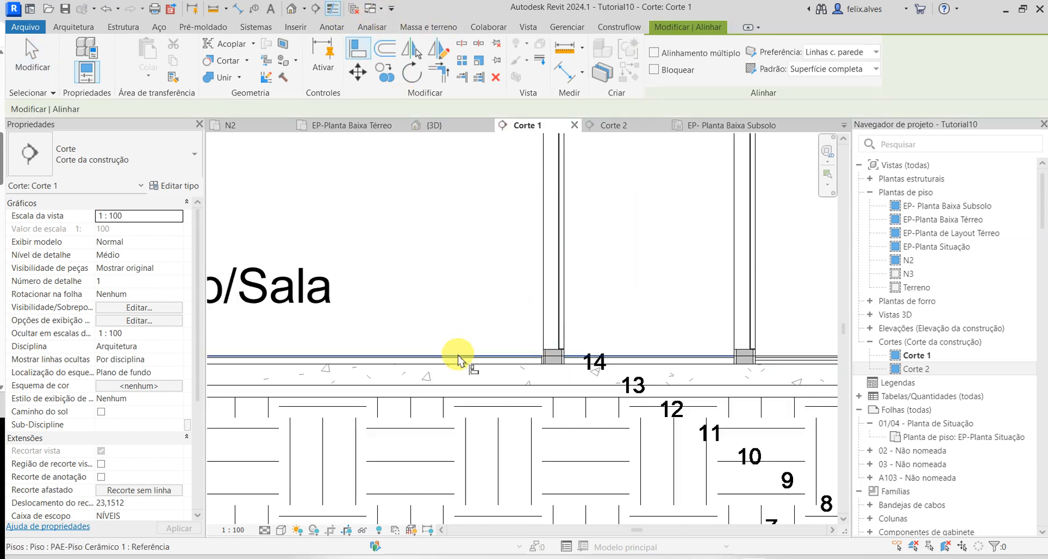
pyautogui.click(475, 357)
pyautogui.scroll(4, 557, 354)
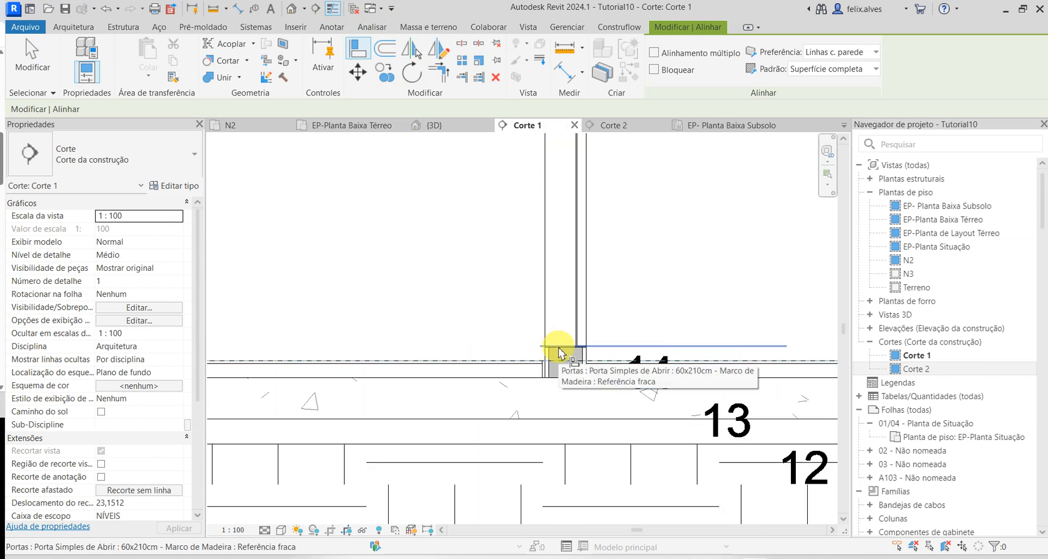
pyautogui.scroll(-2, 556, 355)
pyautogui.click(558, 346)
# - Align the bottom of the door between closet and bathroom with the EP-Planta Baixa Térreo level in section Corte 1
pyautogui.scroll(-1, 695, 334)
pyautogui.moveTo(650, 334); pyautogui.dragTo(374, 332, button='middle')
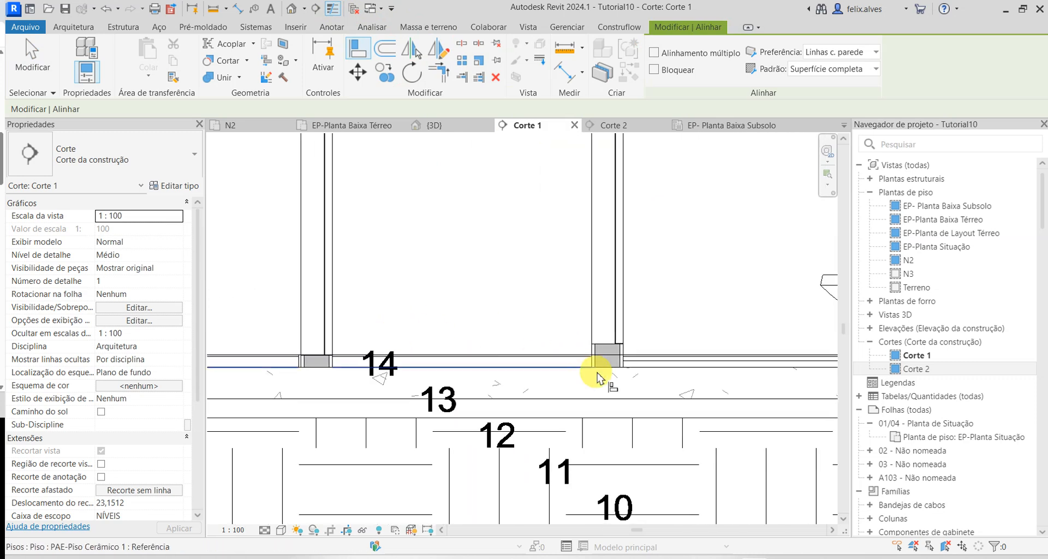
pyautogui.scroll(2, 598, 377)
pyautogui.click(566, 329)
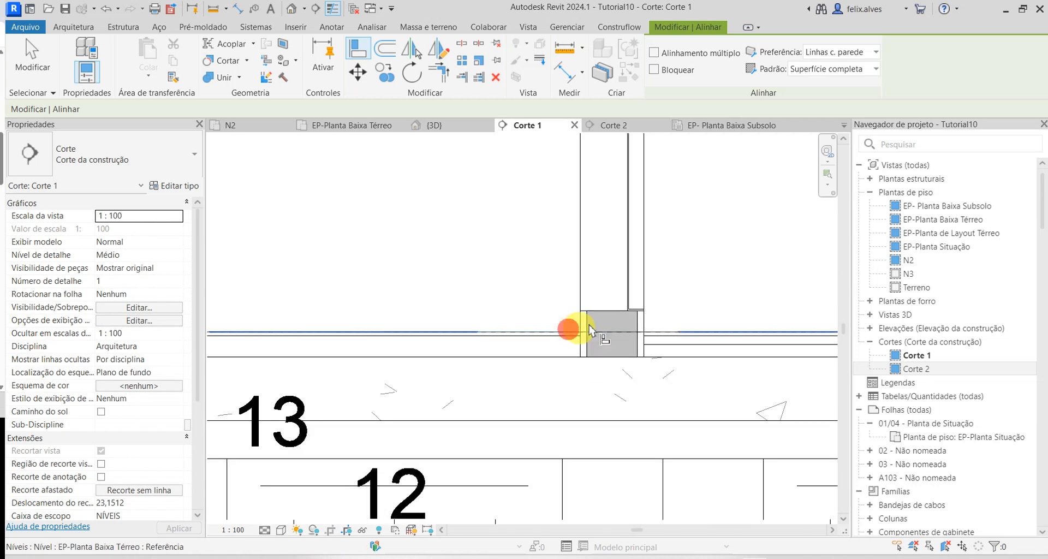
pyautogui.click(613, 311)
pyautogui.press('Escape')
pyautogui.press('Escape')
# - In the 3D view, align the underside of the bathroom's PAE-Piso Cerâmico 2 floor with the top of the .PAE-LajeFundação slab
pyautogui.scroll(-2, 640, 359)
pyautogui.moveTo(714, 326); pyautogui.dragTo(468, 328, button='middle')
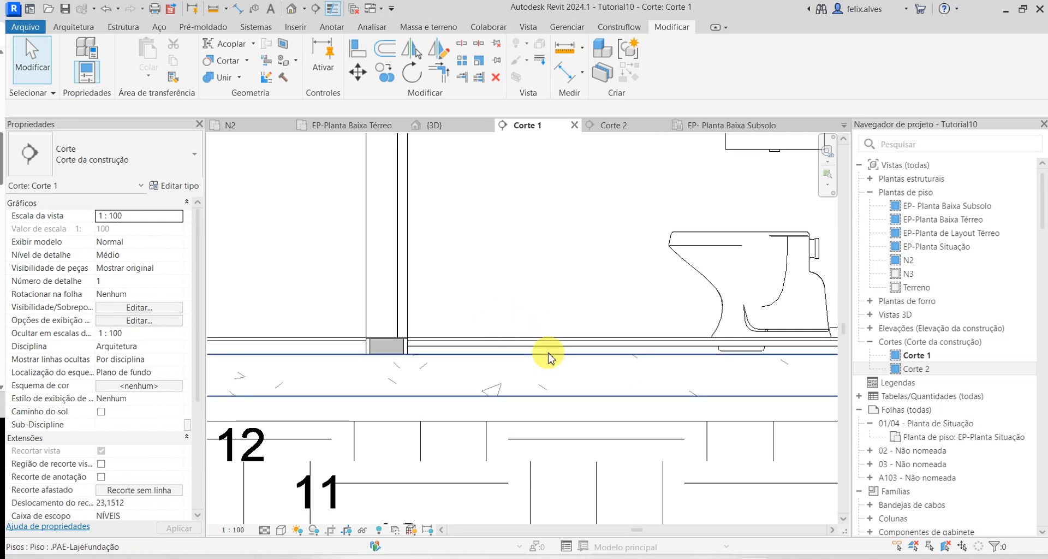
pyautogui.click(511, 357)
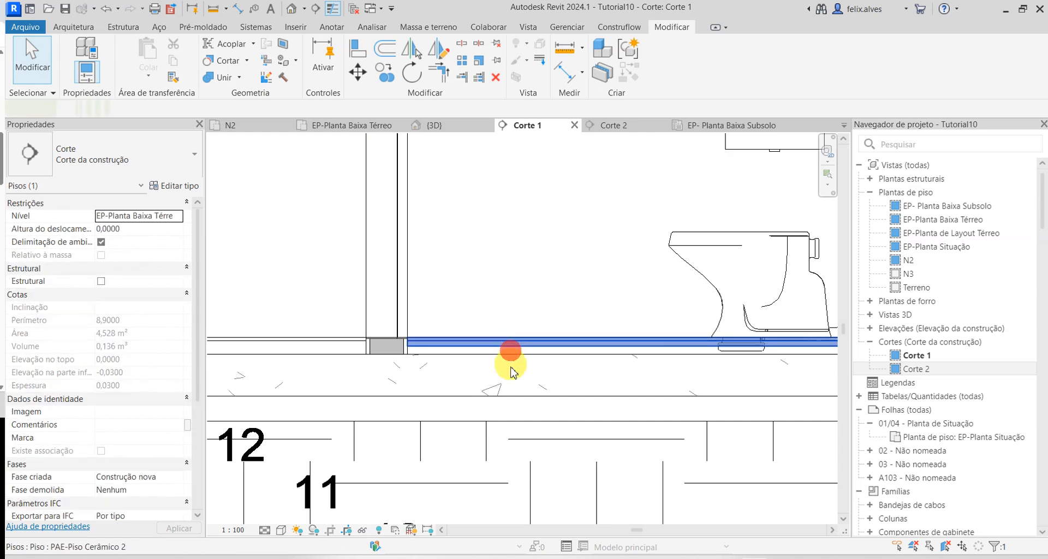
pyautogui.click(435, 125)
pyautogui.click(485, 390)
pyautogui.scroll(2, 490, 372)
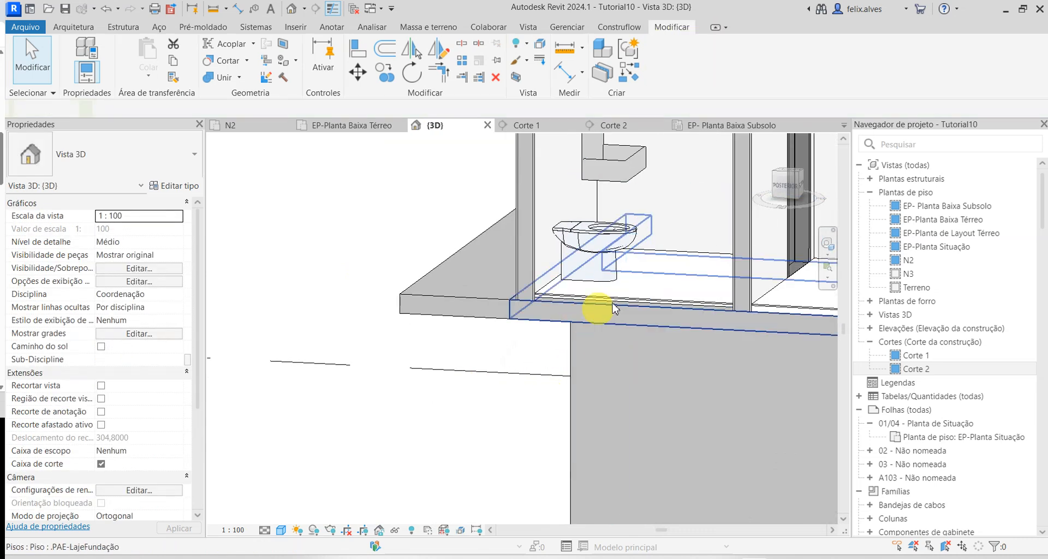
pyautogui.moveTo(596, 307); pyautogui.dragTo(310, 299, button='middle')
pyautogui.scroll(2, 437, 299)
pyautogui.keyDown('shift'); pyautogui.moveTo(532, 341); pyautogui.dragTo(647, 350, button='middle'); pyautogui.keyUp('shift')
pyautogui.scroll(-2, 679, 376)
pyautogui.moveTo(697, 386); pyautogui.dragTo(302, 290, button='middle')
pyautogui.scroll(1, 359, 339)
pyautogui.keyDown('shift'); pyautogui.moveTo(422, 371); pyautogui.dragTo(499, 417, button='middle'); pyautogui.keyUp('shift')
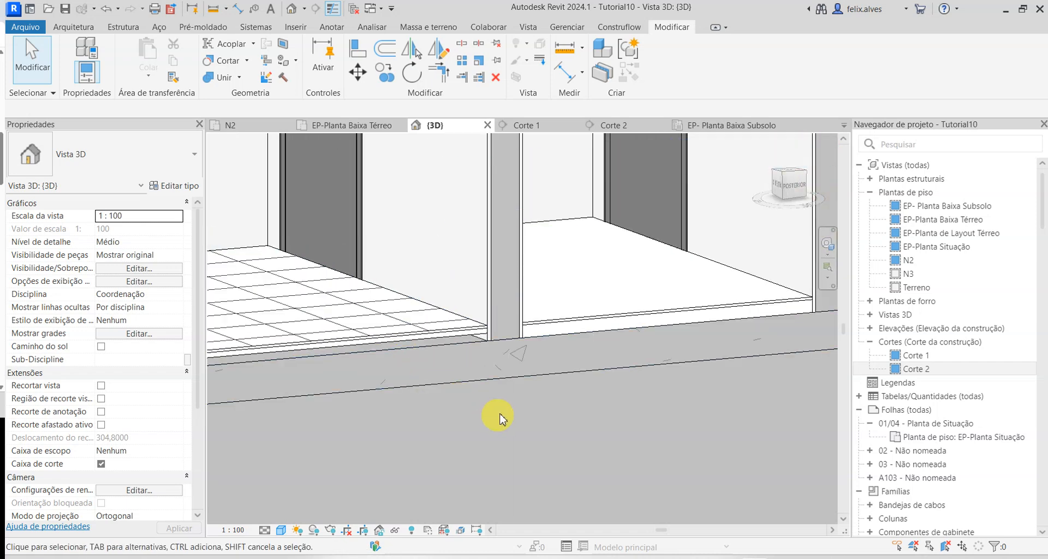
pyautogui.press('l')
pyautogui.scroll(2, 453, 343)
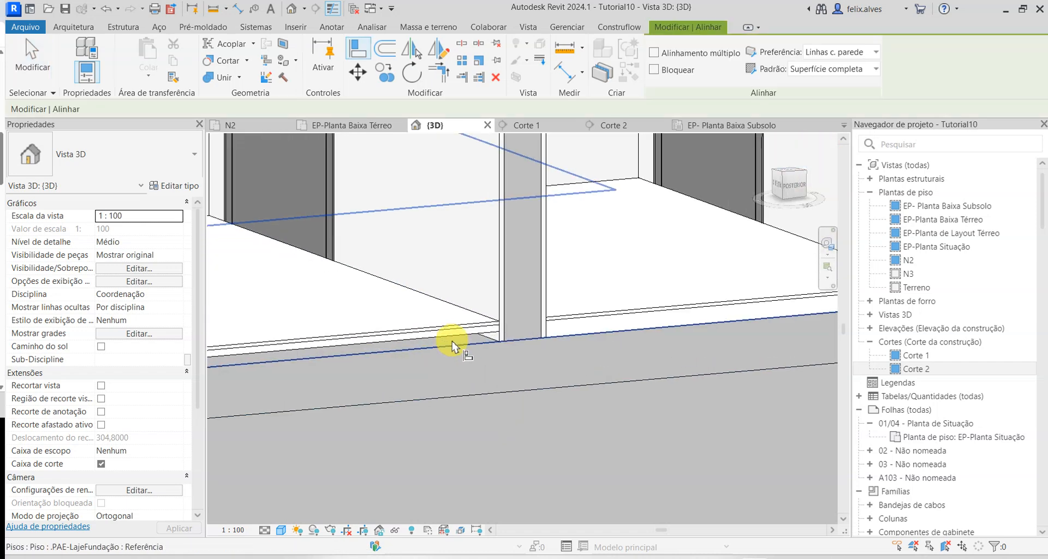
pyautogui.click(463, 344)
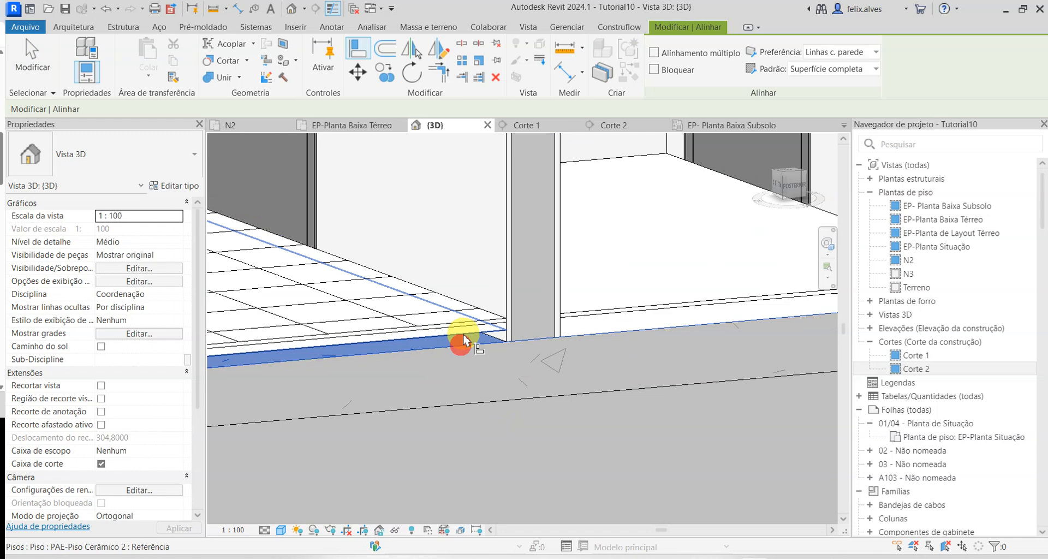
pyautogui.press('Escape')
# - Set the base offset of the .PAE-Parede 15CM wall between the bathroom and the stairs to -0,0600
pyautogui.scroll(-3, 481, 426)
pyautogui.keyDown('shift'); pyautogui.moveTo(481, 421); pyautogui.dragTo(516, 406, button='middle'); pyautogui.keyUp('shift')
pyautogui.scroll(6, 491, 396)
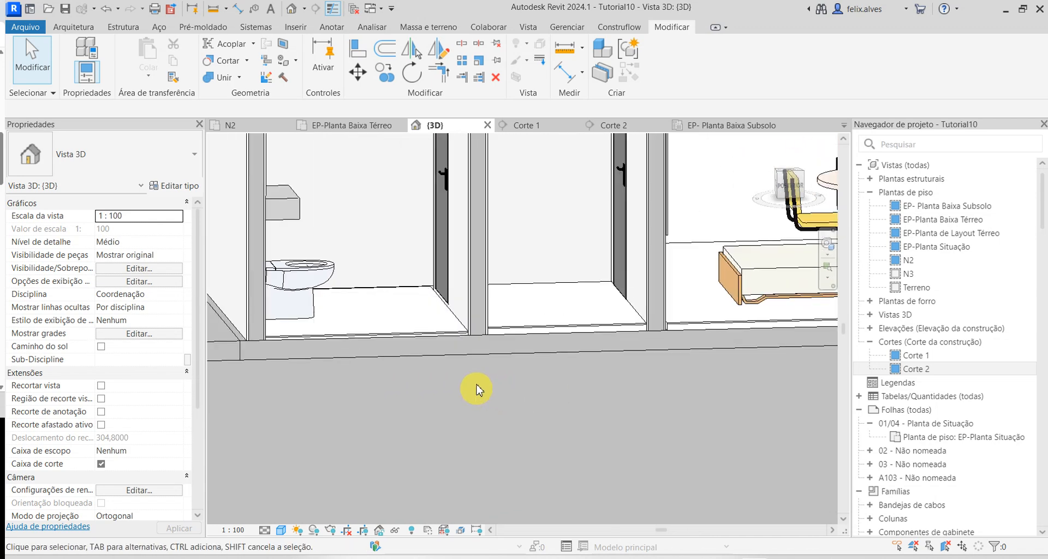
pyautogui.keyDown('shift'); pyautogui.moveTo(413, 317); pyautogui.dragTo(440, 340, button='middle'); pyautogui.keyUp('shift')
pyautogui.moveTo(528, 398); pyautogui.dragTo(513, 272, button='middle')
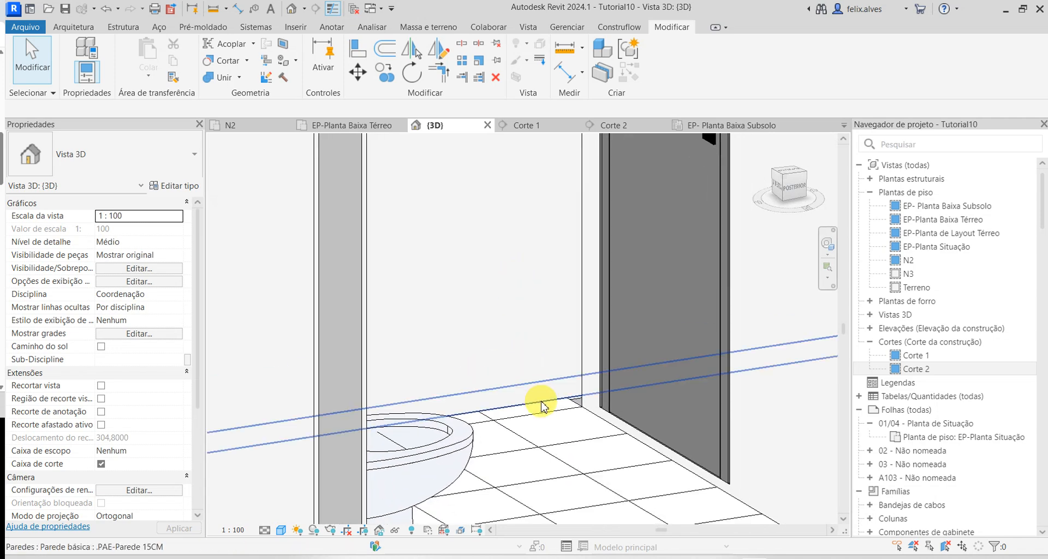
pyautogui.click(557, 402)
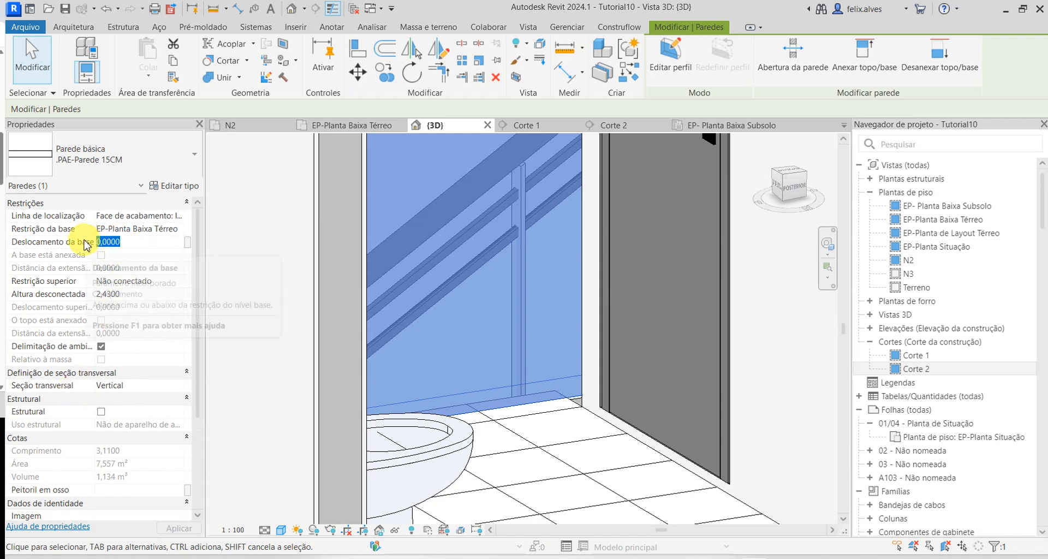
pyautogui.write('-')
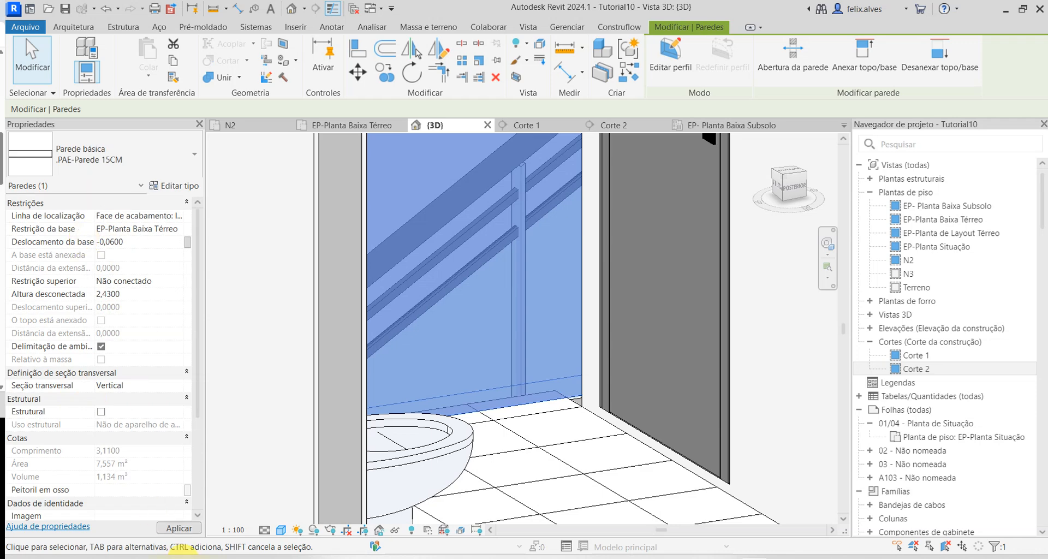
pyautogui.click(178, 527)
pyautogui.press('Escape')
# - Try to assign the bathroom toilet to a new host by picking the wall behind it
pyautogui.scroll(-5, 628, 438)
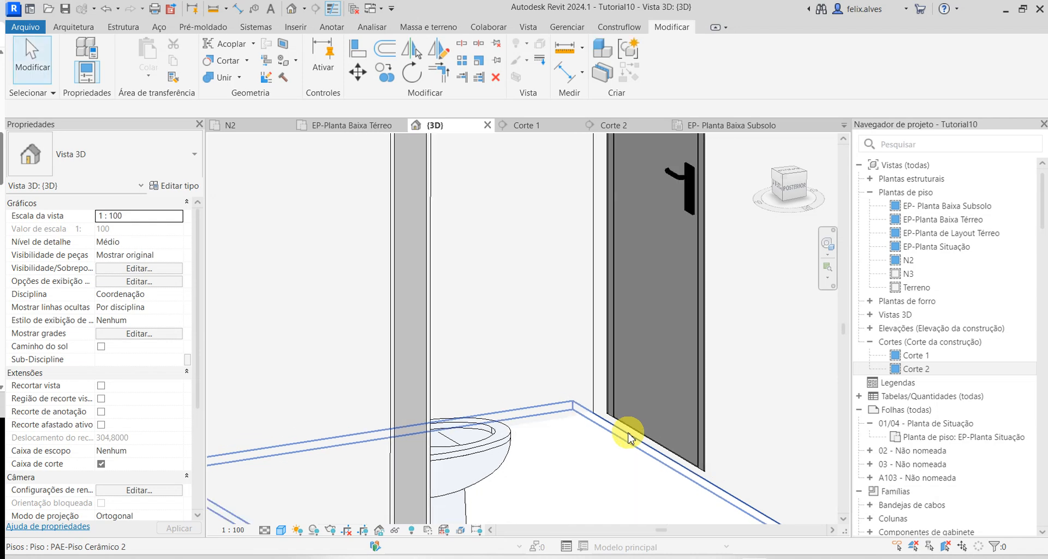
pyautogui.keyDown('shift'); pyautogui.moveTo(644, 443); pyautogui.dragTo(512, 440, button='middle'); pyautogui.keyUp('shift')
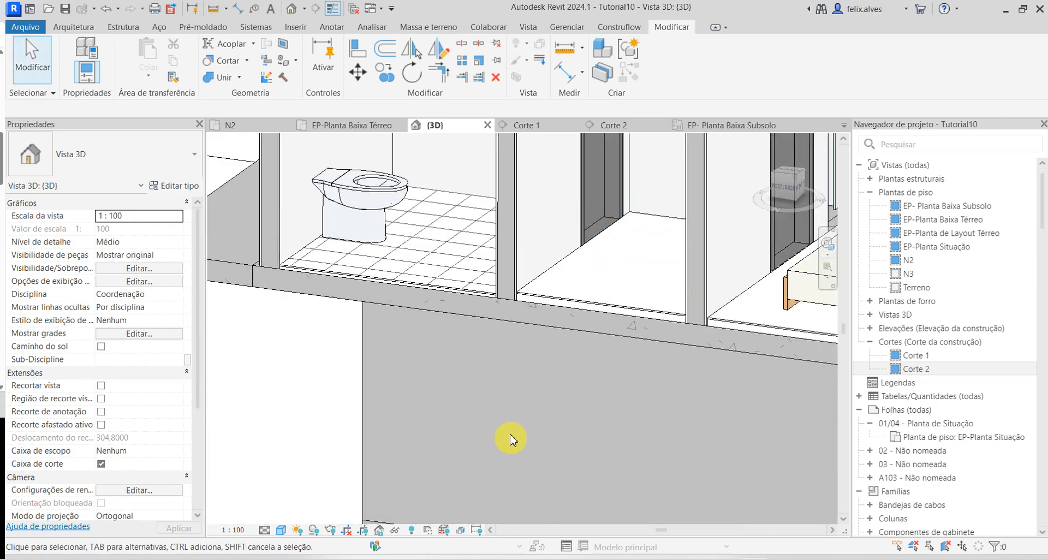
pyautogui.scroll(-2, 507, 423)
pyautogui.moveTo(461, 355); pyautogui.dragTo(474, 496, button='middle')
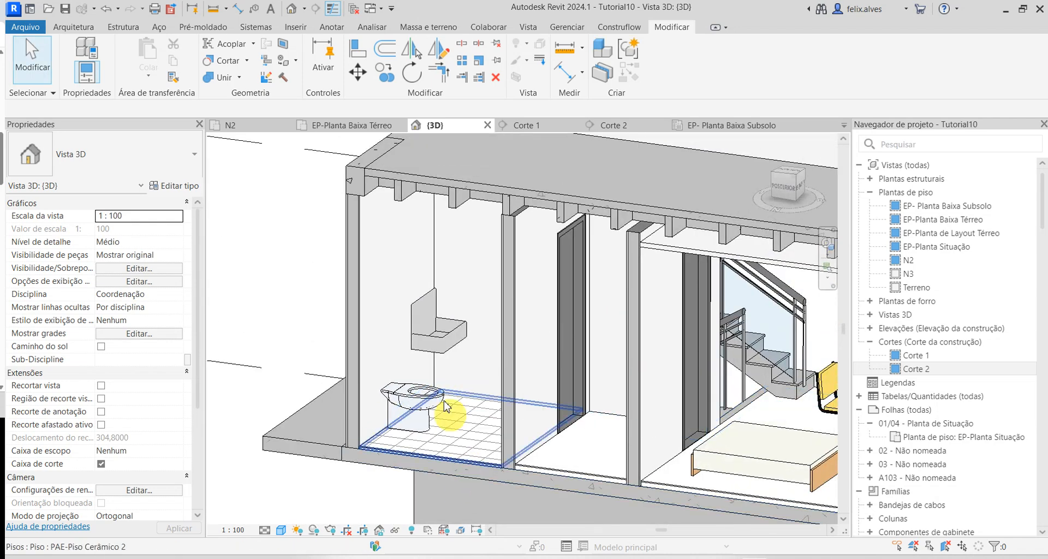
pyautogui.scroll(5, 415, 417)
pyautogui.click(416, 343)
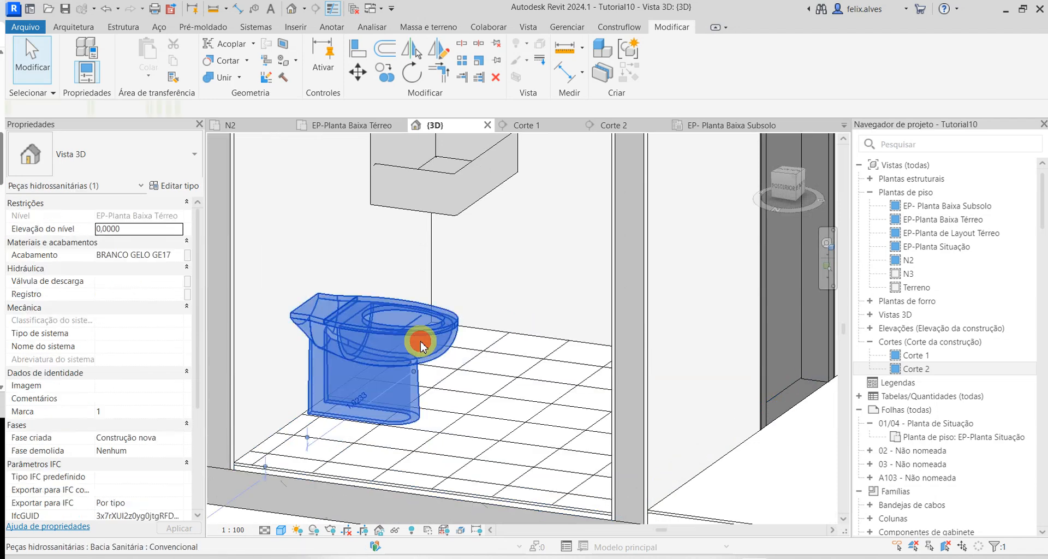
pyautogui.click(772, 65)
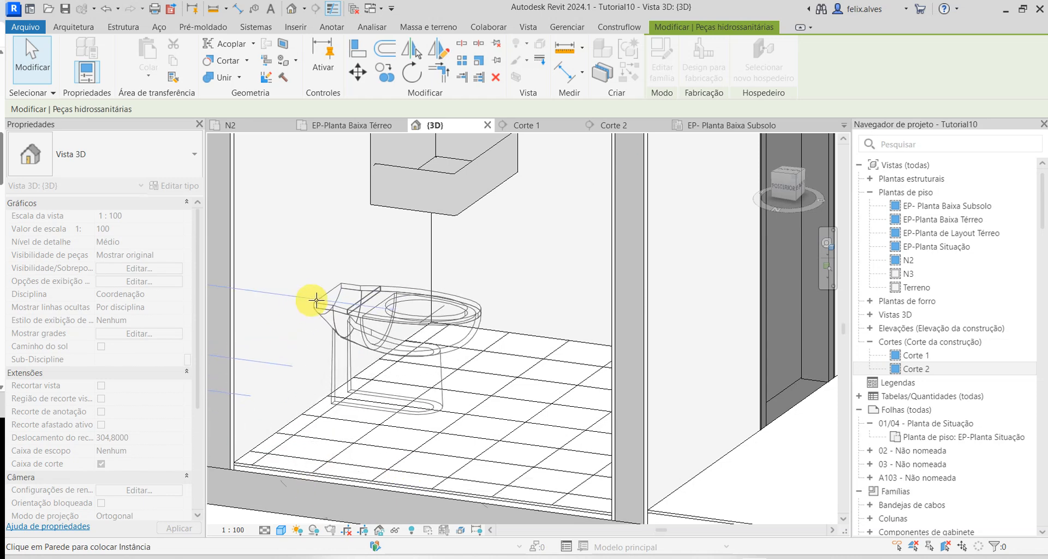
pyautogui.click(409, 281)
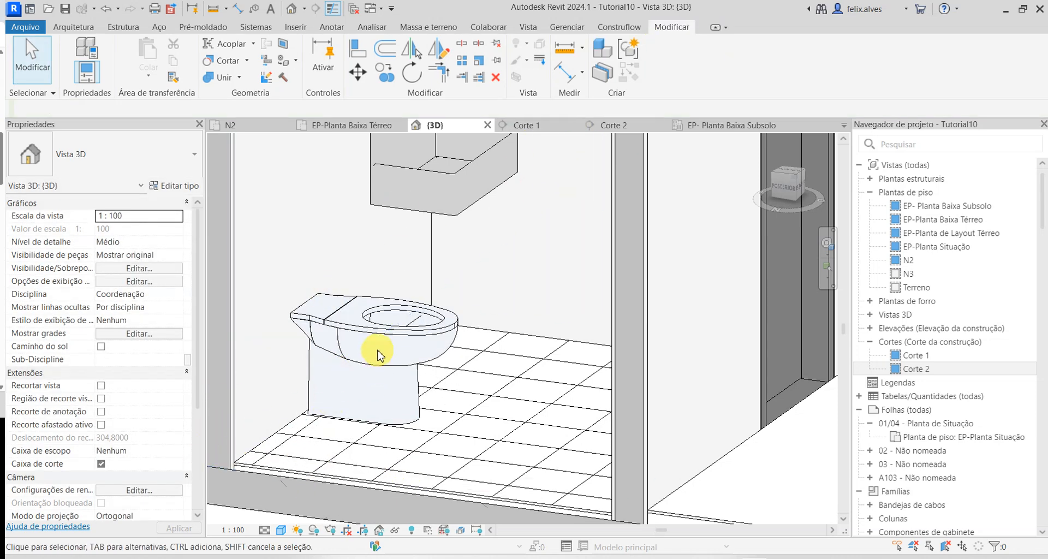
pyautogui.click(386, 342)
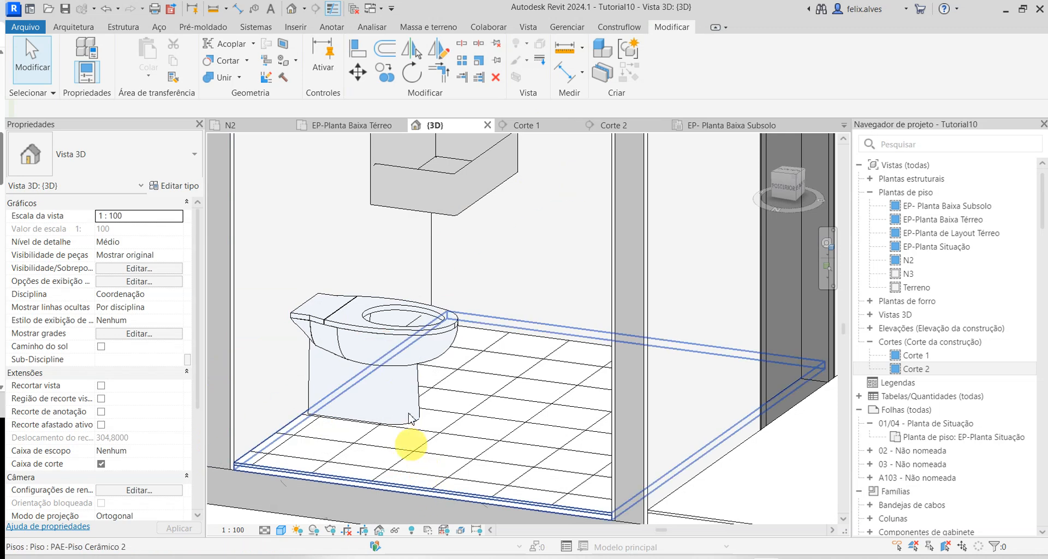
pyautogui.click(417, 344)
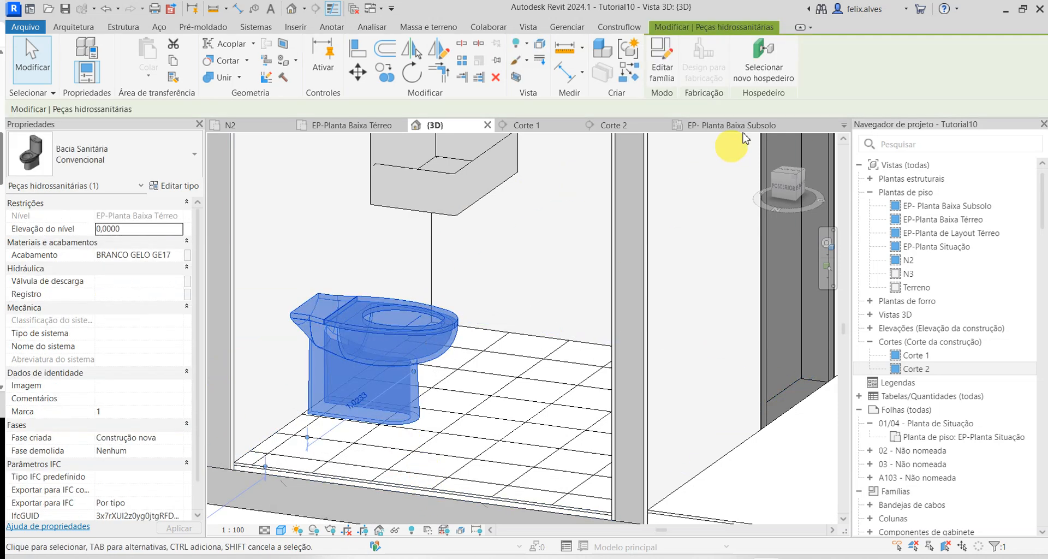
pyautogui.click(787, 61)
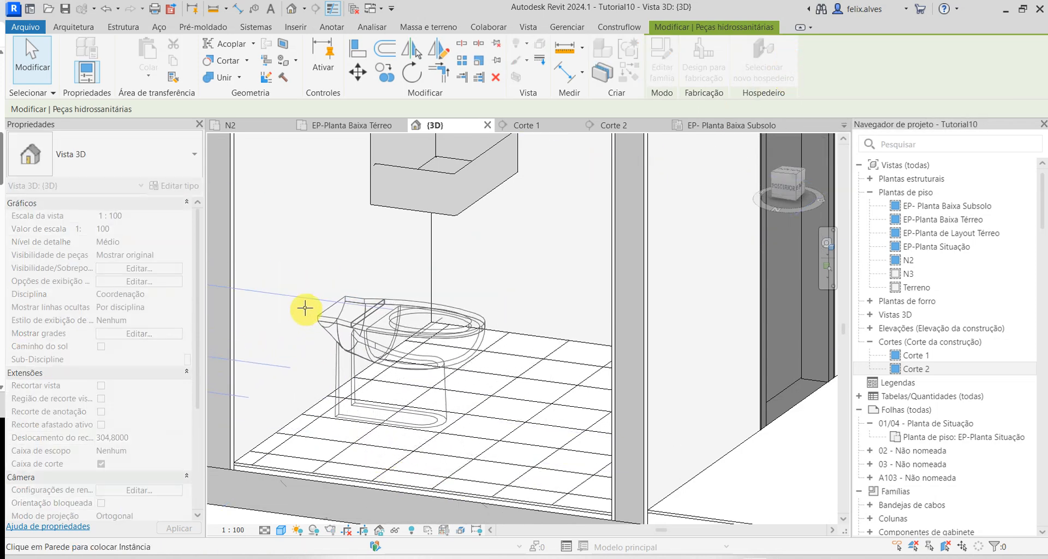
pyautogui.click(292, 287)
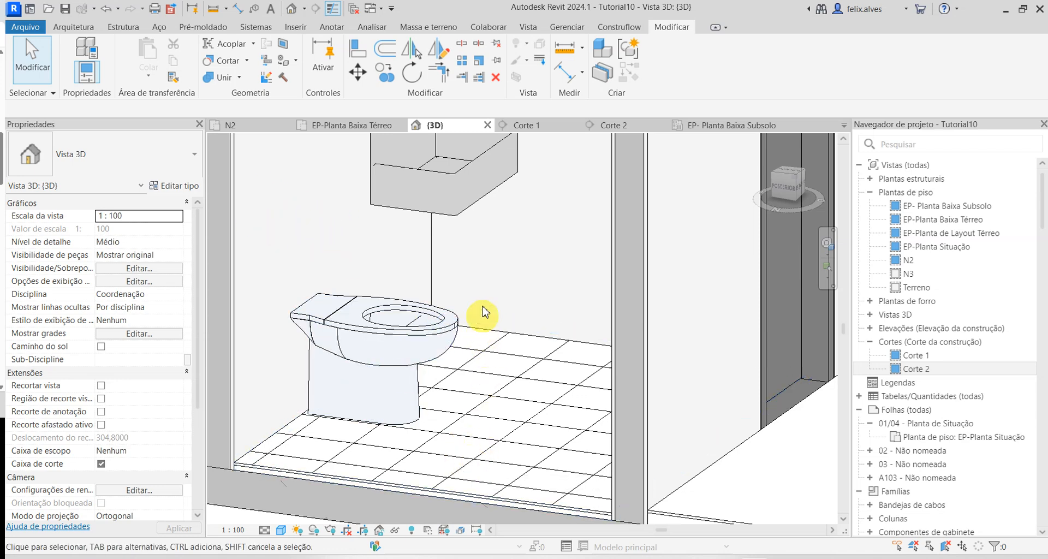
# - Return to section Corte 1 and examine the toilet base against the ceramic floor and the EP-Planta Baixa Térreo level
pyautogui.scroll(-4, 460, 261)
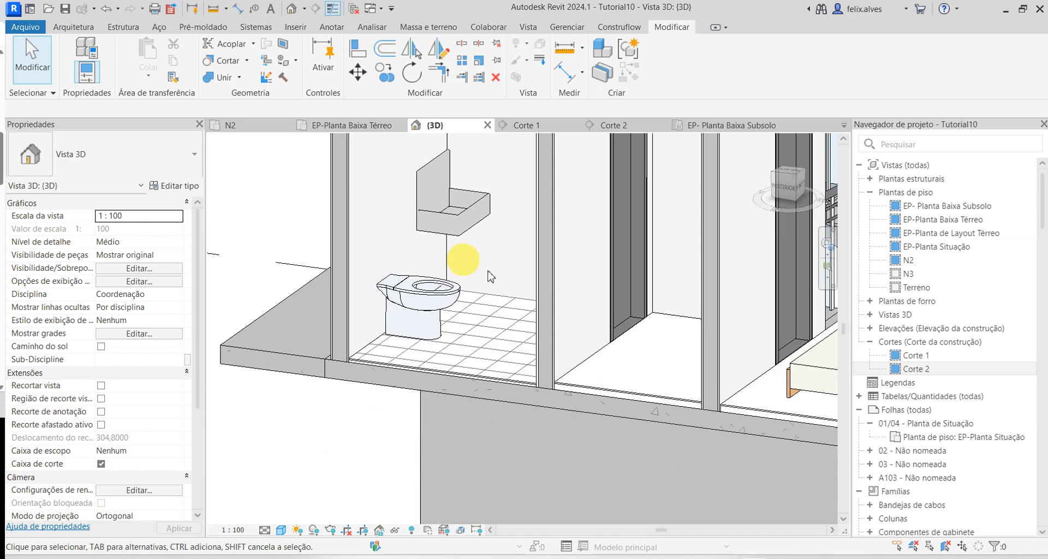
pyautogui.scroll(-3, 724, 436)
pyautogui.keyDown('shift'); pyautogui.moveTo(724, 436); pyautogui.dragTo(513, 362, button='middle'); pyautogui.keyUp('shift')
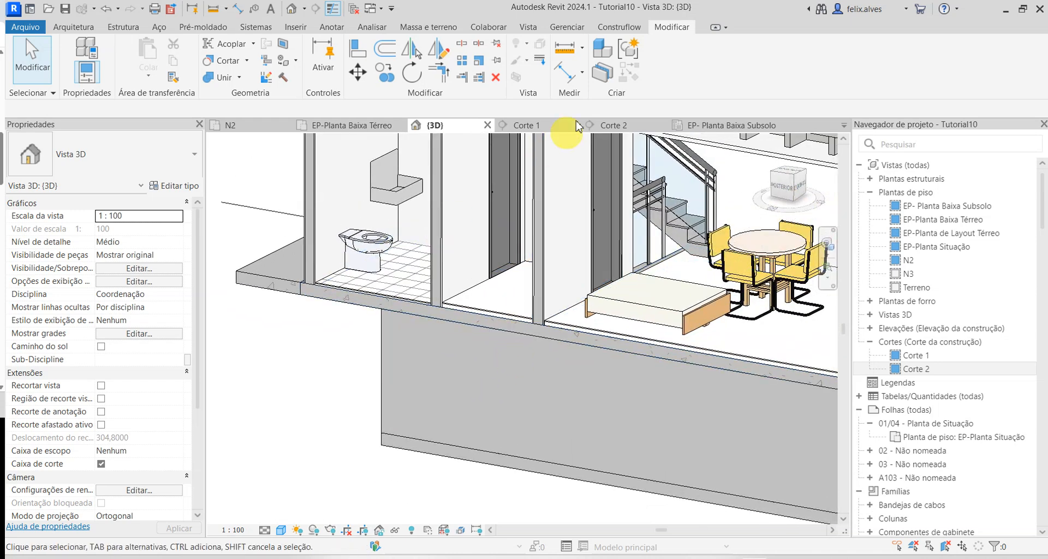
pyautogui.click(562, 124)
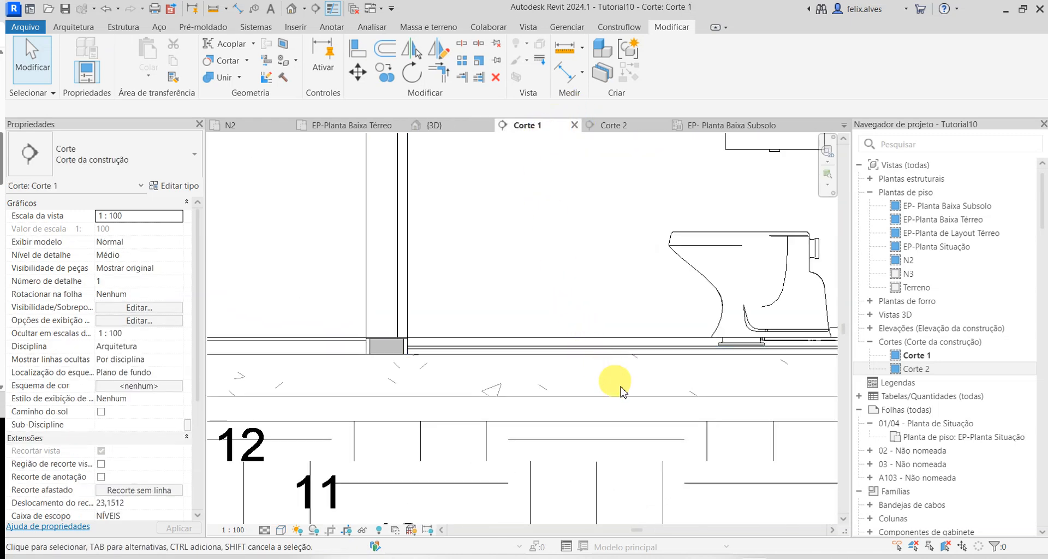
pyautogui.moveTo(775, 403); pyautogui.dragTo(551, 393, button='middle')
pyautogui.scroll(5, 732, 355)
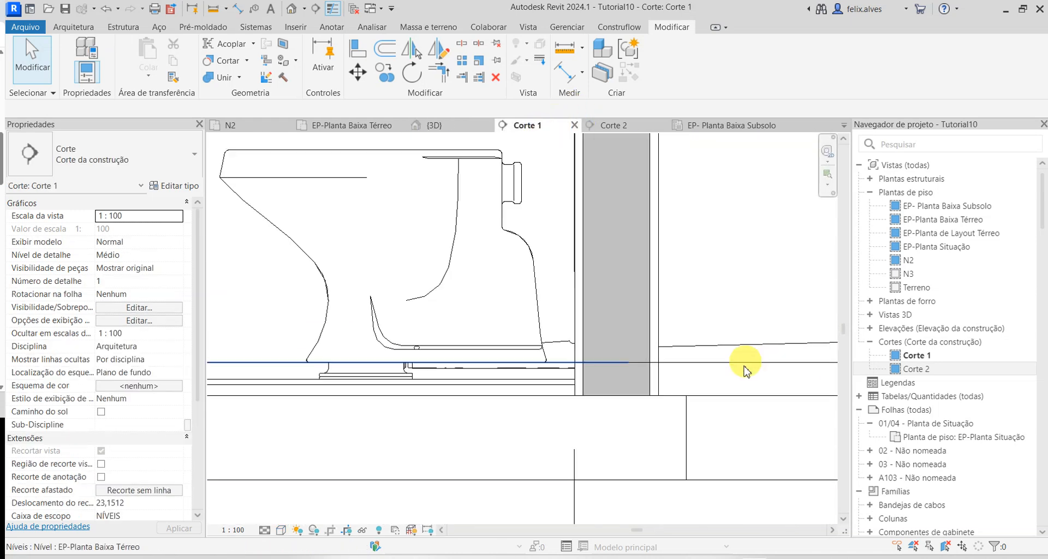
pyautogui.click(735, 361)
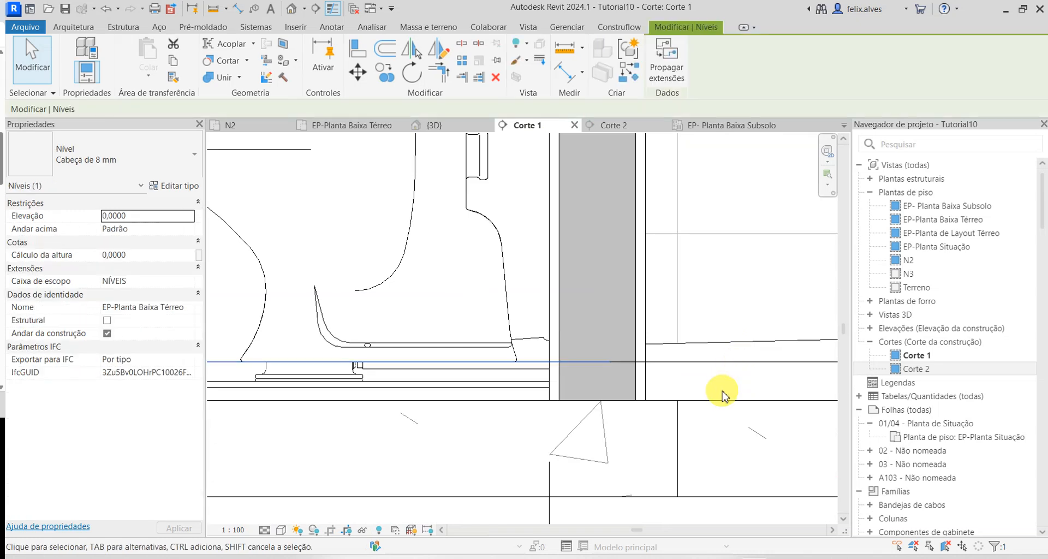
pyautogui.scroll(-5, 723, 395)
pyautogui.press('Escape')
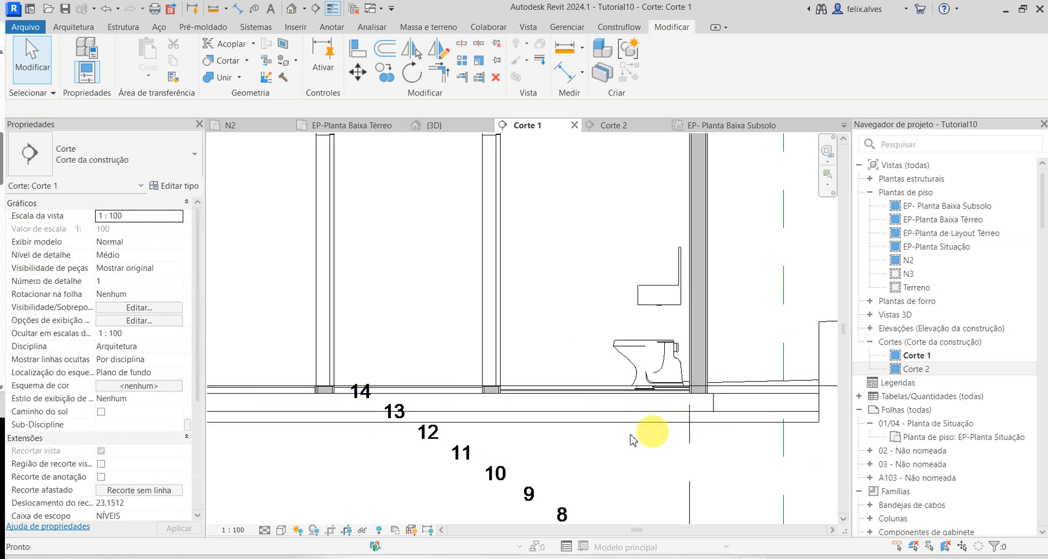
# - Turn off thin lines so section Corte 1 displays its real line weights
pyautogui.scroll(3, 381, 402)
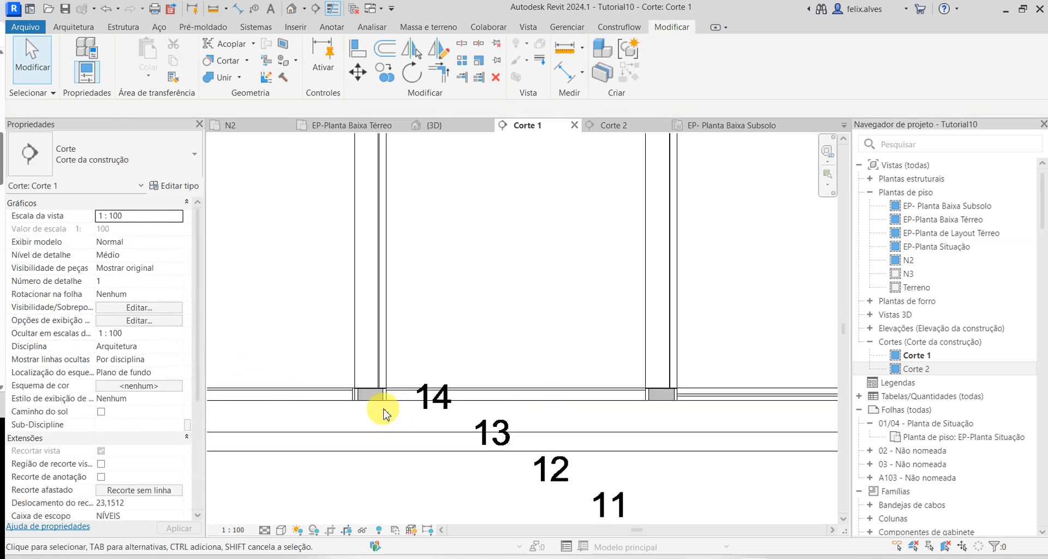
pyautogui.click(333, 9)
pyautogui.scroll(-2, 415, 327)
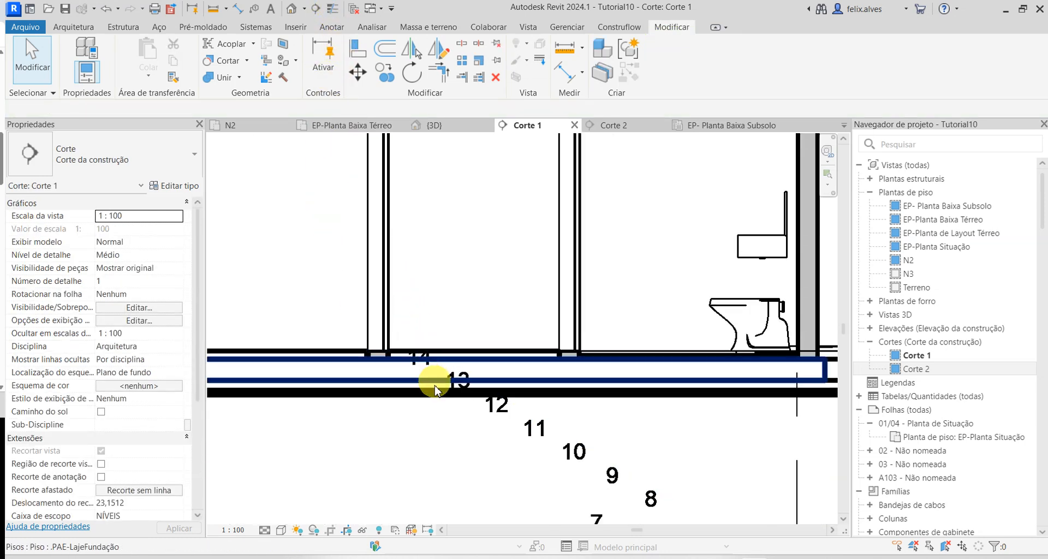
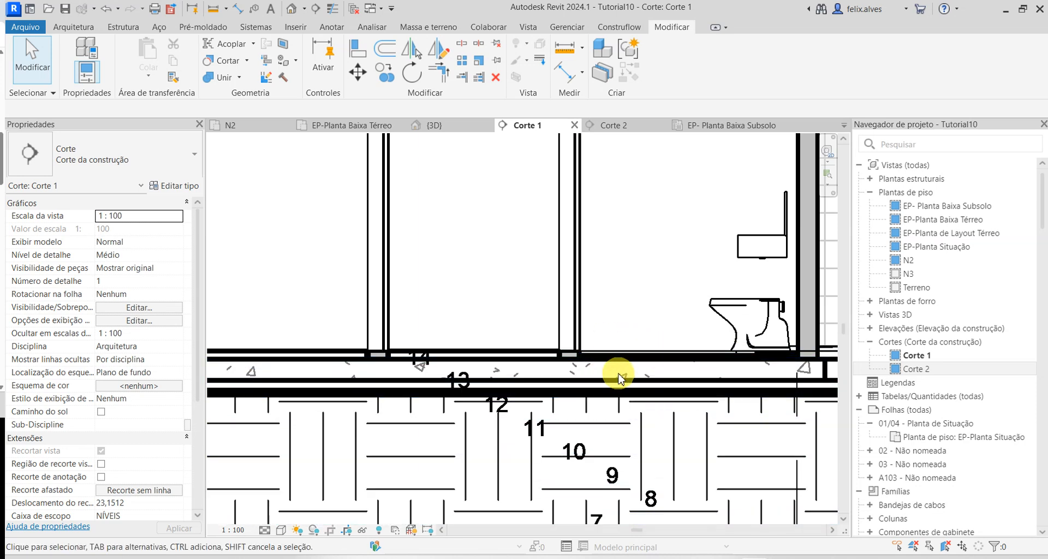
pyautogui.scroll(-2, 500, 303)
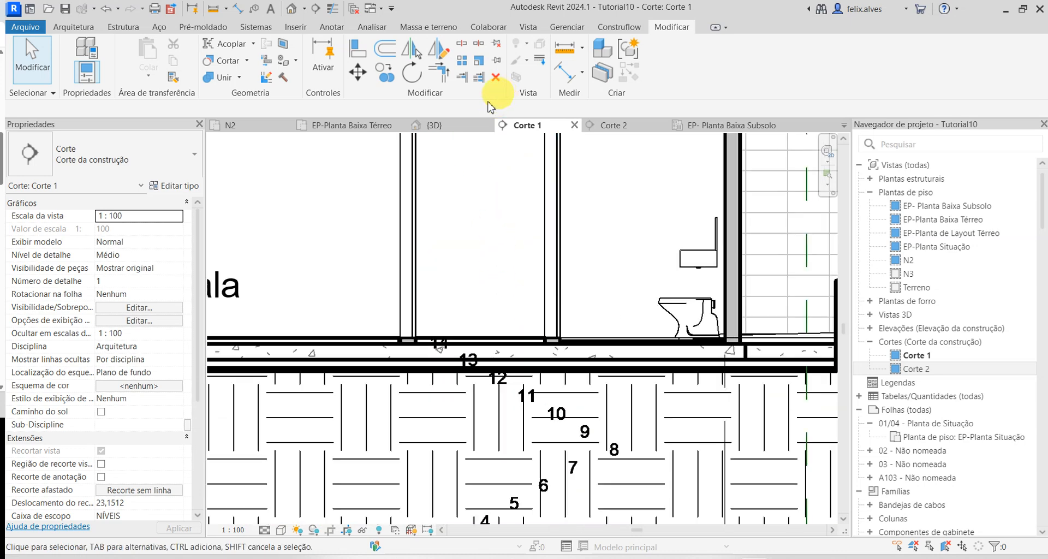
pyautogui.click(358, 129)
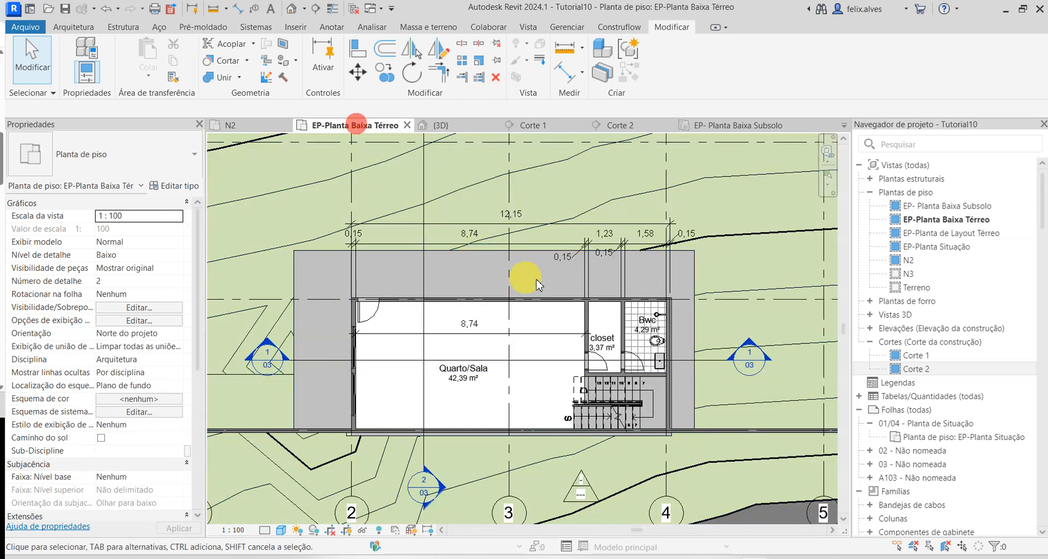
pyautogui.scroll(5, 748, 328)
pyautogui.moveTo(633, 354); pyautogui.dragTo(472, 361, button='middle')
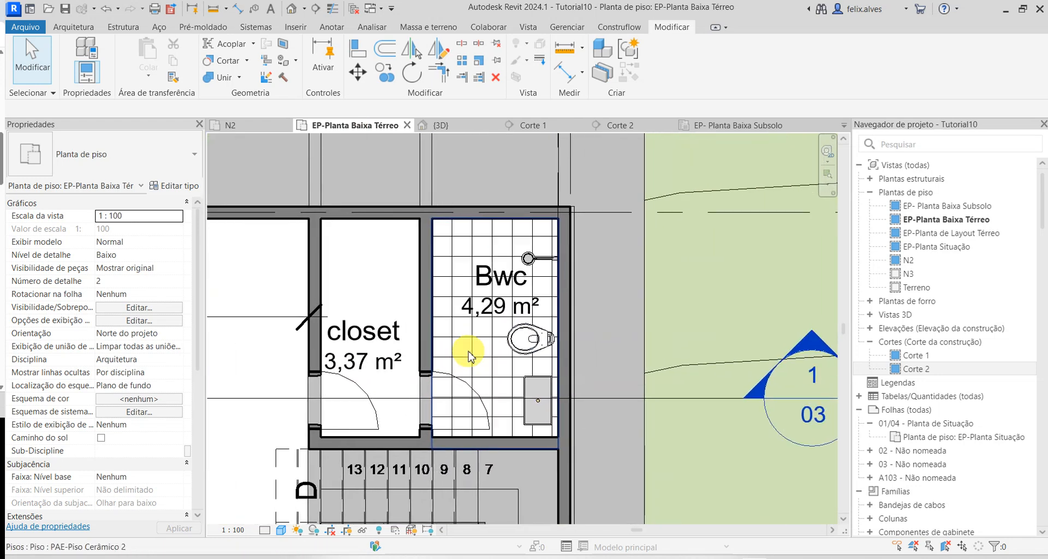
pyautogui.click(74, 27)
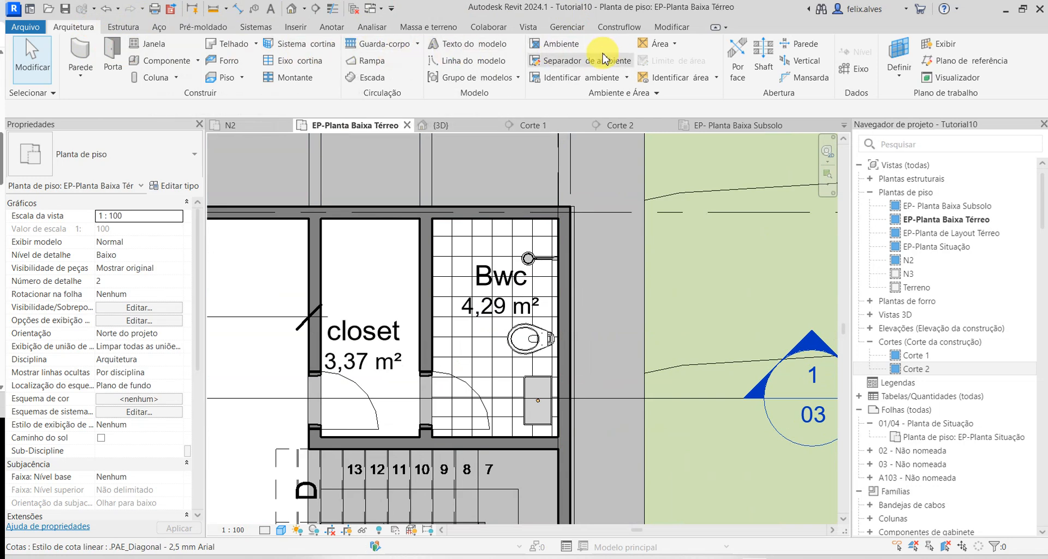
pyautogui.click(231, 69)
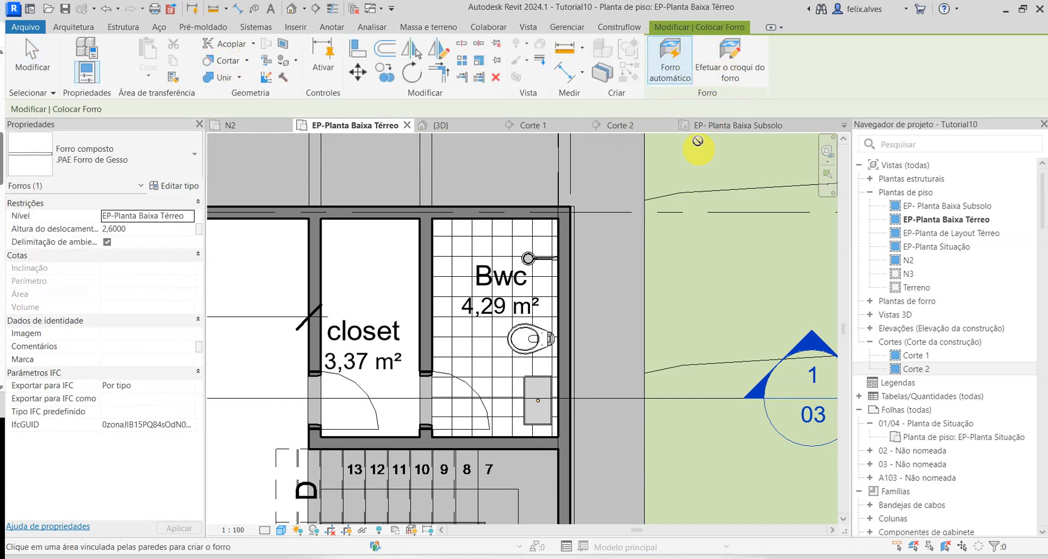
pyautogui.click(668, 65)
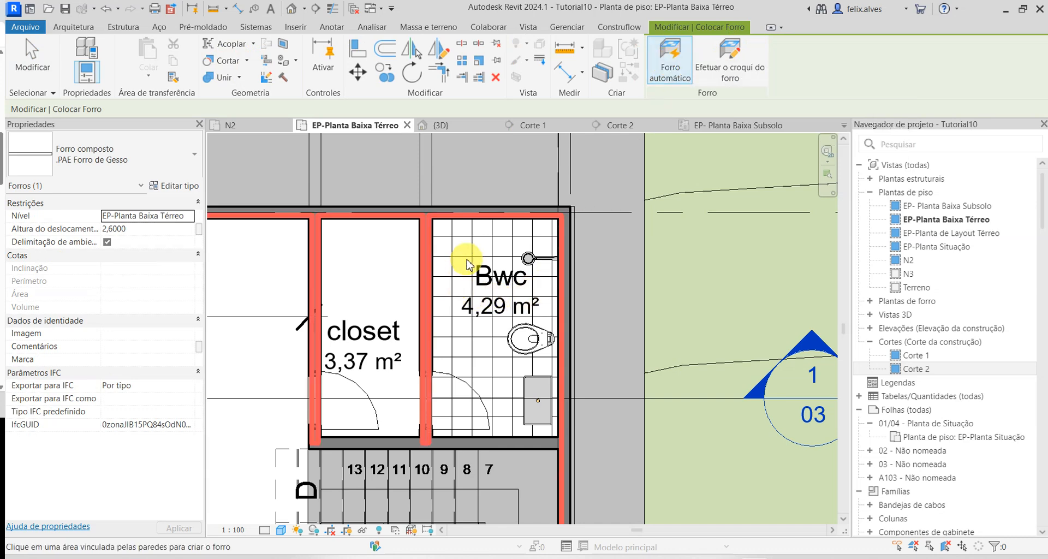
pyautogui.scroll(-2, 468, 264)
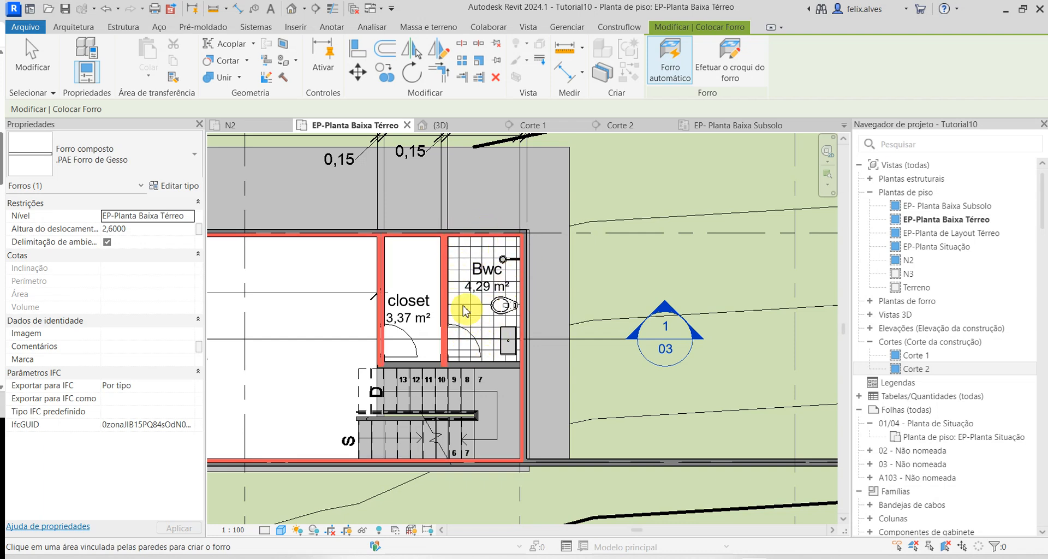
pyautogui.press('Escape')
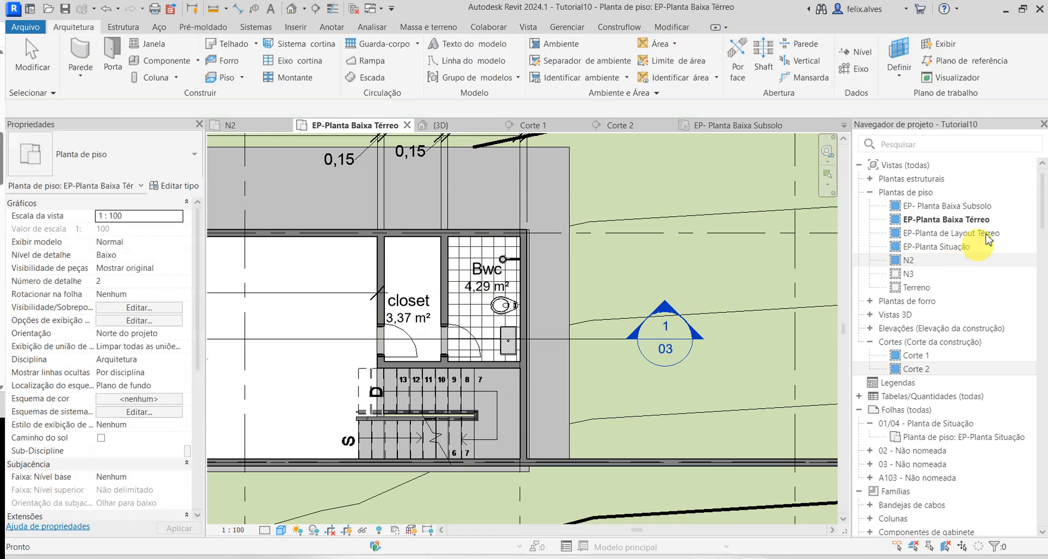
# - Open the N2 floor plan at the stairwell
pyautogui.click(959, 236)
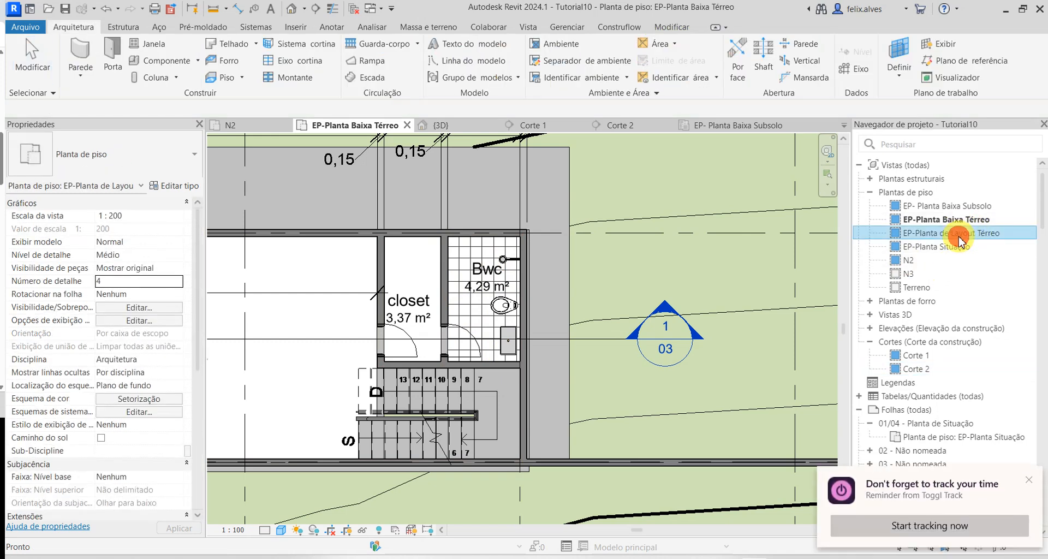
pyautogui.doubleClick(959, 237)
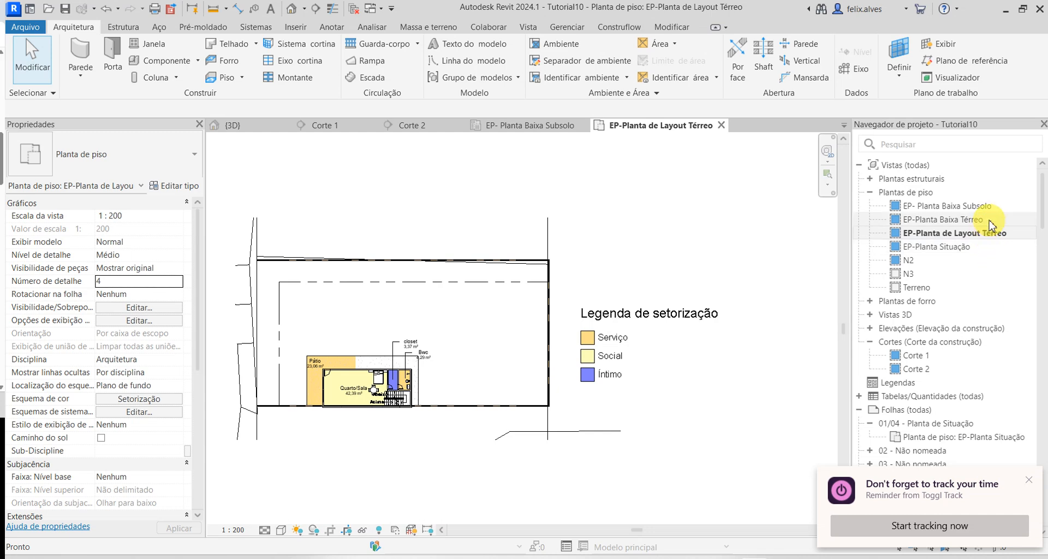
pyautogui.doubleClick(913, 263)
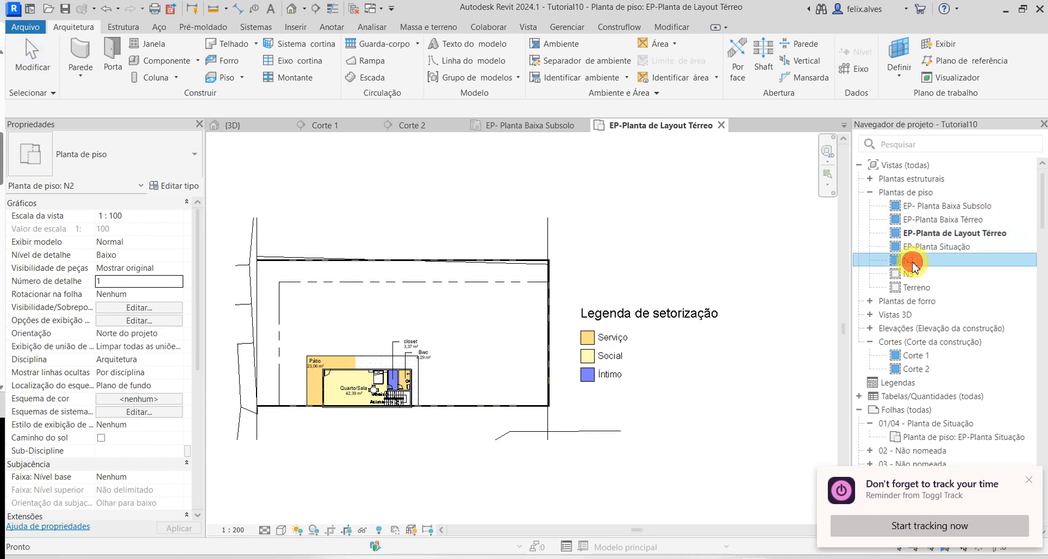
pyautogui.scroll(4, 609, 266)
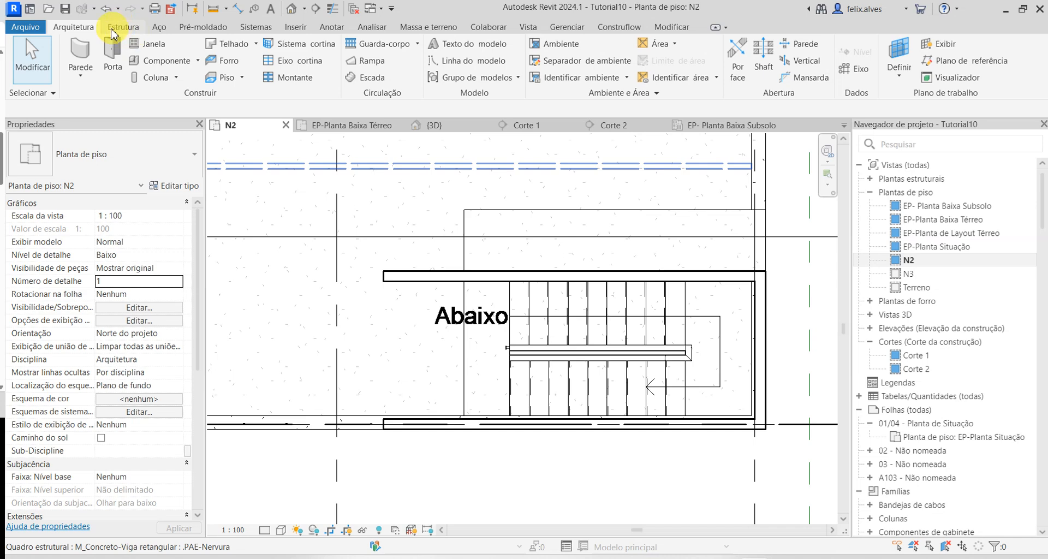
pyautogui.click(228, 61)
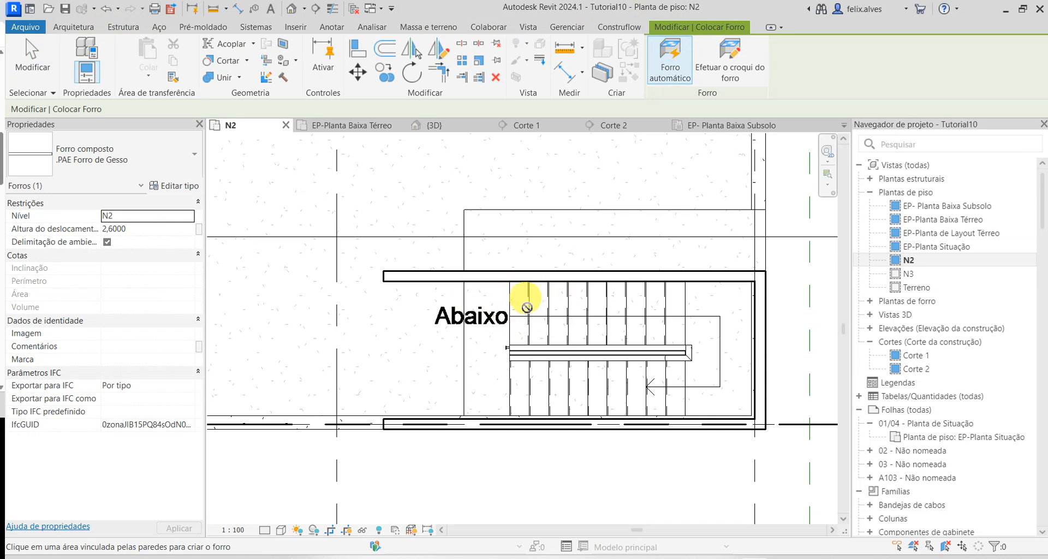
pyautogui.press('Escape')
pyautogui.press('Escape')
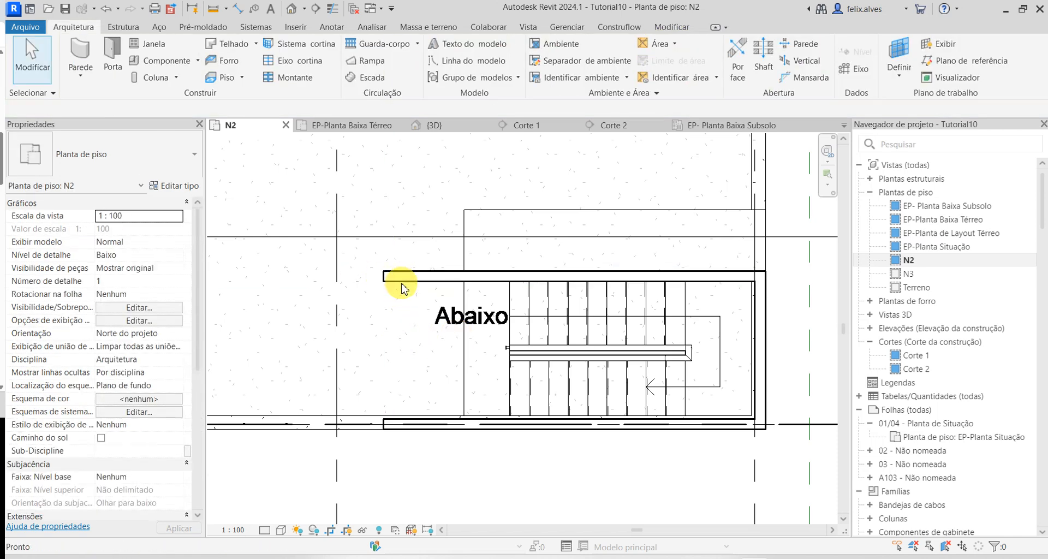
# - Draw a .PAE-Parede 15CM wall with base N2 and unconnected height 0,1500 across the open end of the stairwell
pyautogui.press('w')
pyautogui.press('a')
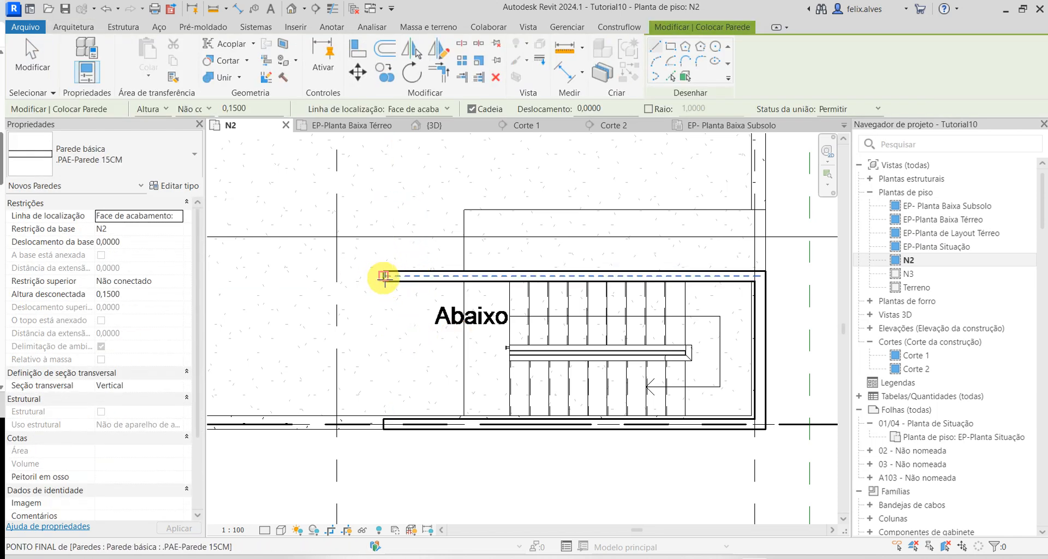
pyautogui.click(382, 279)
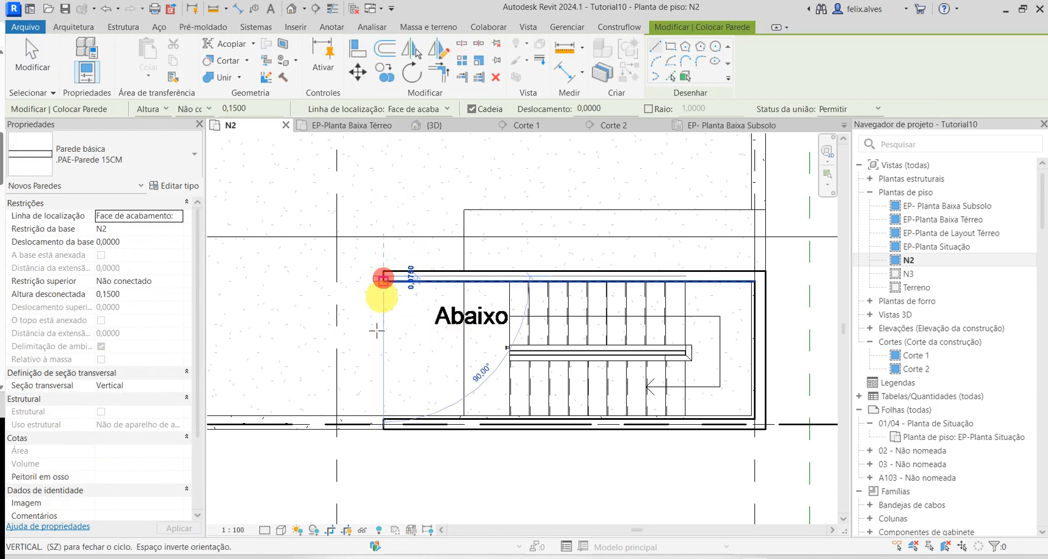
pyautogui.click(387, 420)
pyautogui.press('Escape')
pyautogui.press('Escape')
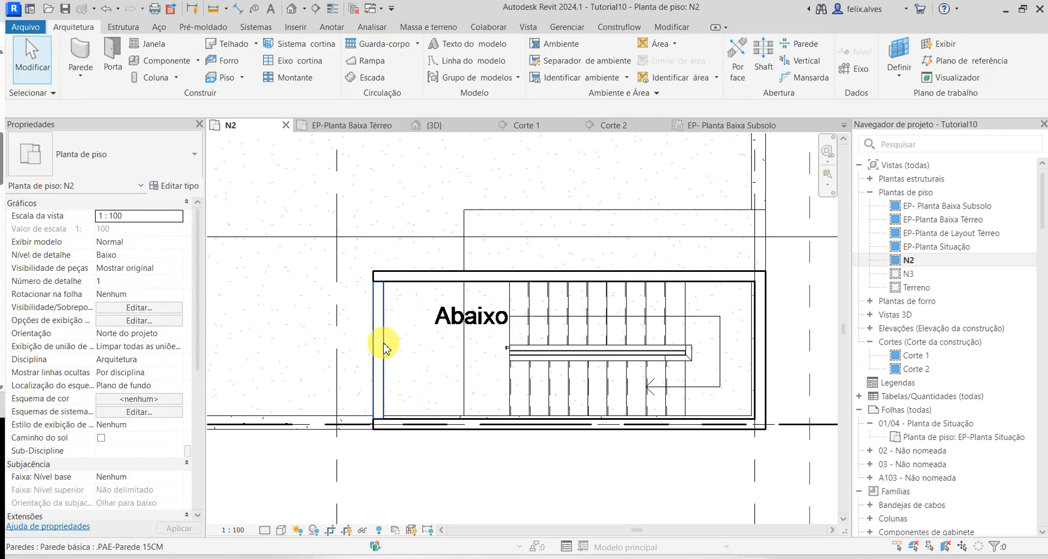
pyautogui.click(385, 349)
pyautogui.press('Escape')
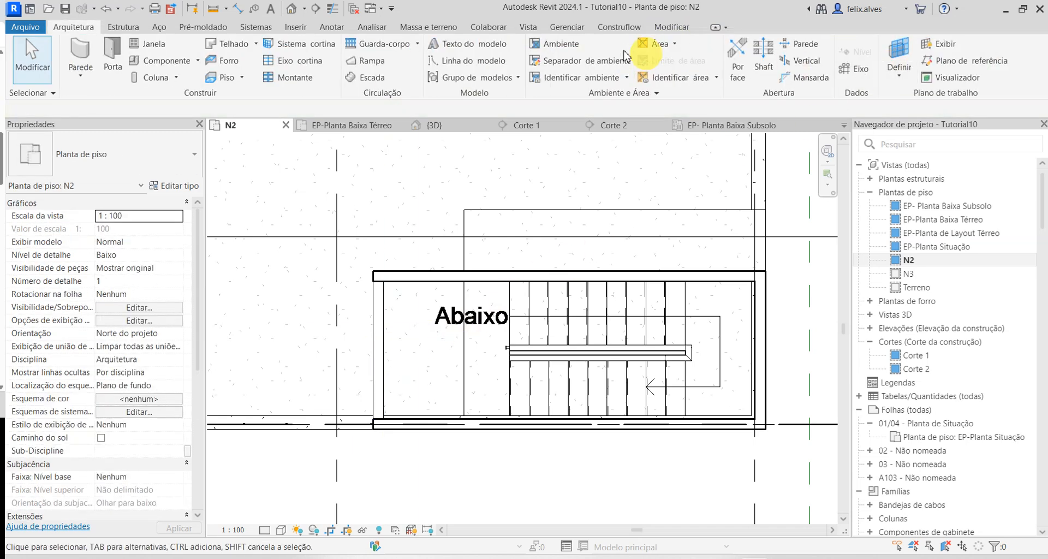
pyautogui.click(228, 61)
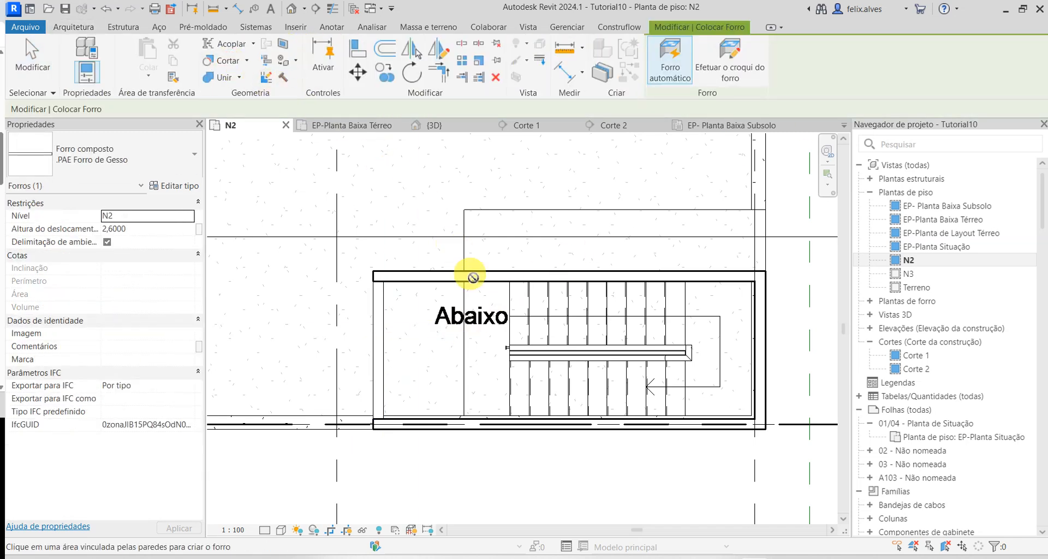
pyautogui.scroll(-1, 506, 303)
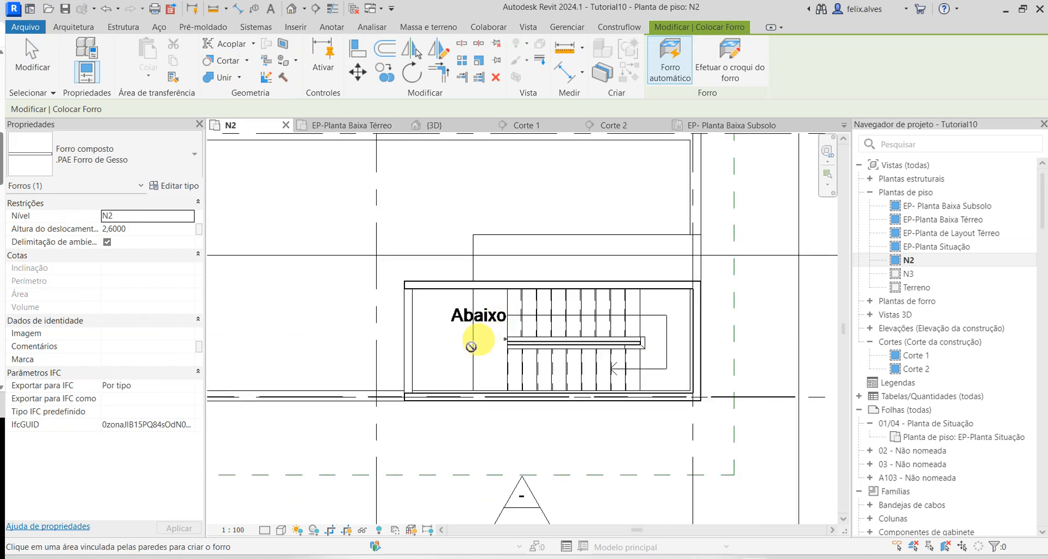
pyautogui.press('Escape')
# - In the 3D view, raise the top of the new stairwell wall to the underside of the roof structure, about 2,2000 high
pyautogui.click(410, 371)
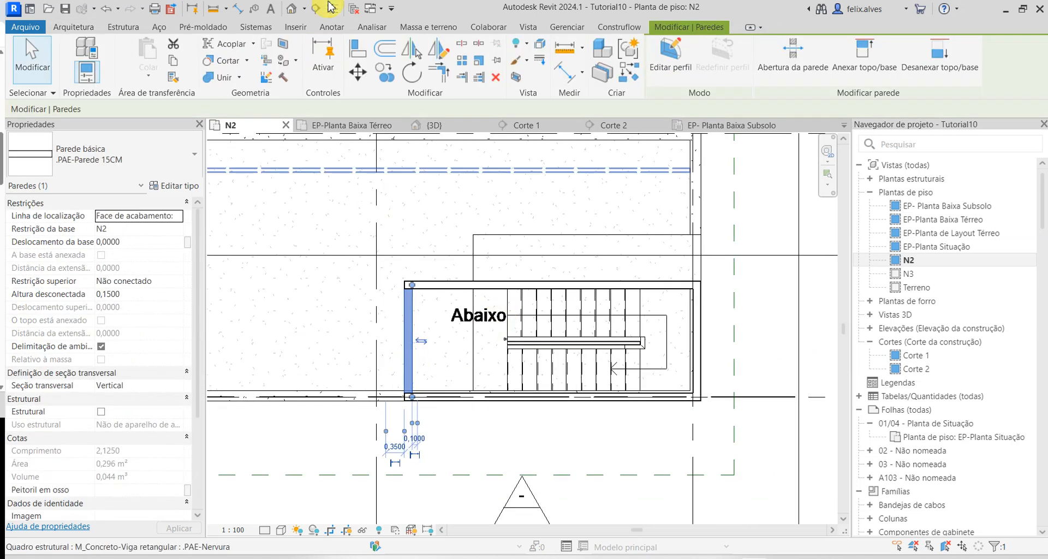
pyautogui.press('Escape')
pyautogui.click(437, 124)
pyautogui.keyDown('shift'); pyautogui.moveTo(460, 145); pyautogui.dragTo(473, 202, button='middle'); pyautogui.keyUp('shift')
pyautogui.moveTo(651, 210); pyautogui.dragTo(579, 365, button='middle')
pyautogui.scroll(4, 570, 309)
pyautogui.scroll(1, 557, 312)
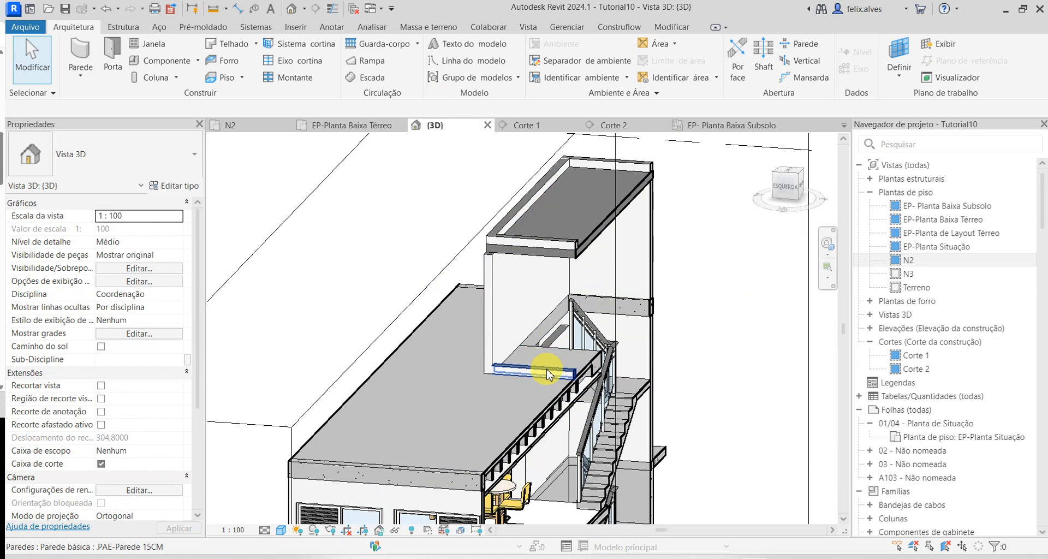
pyautogui.click(542, 365)
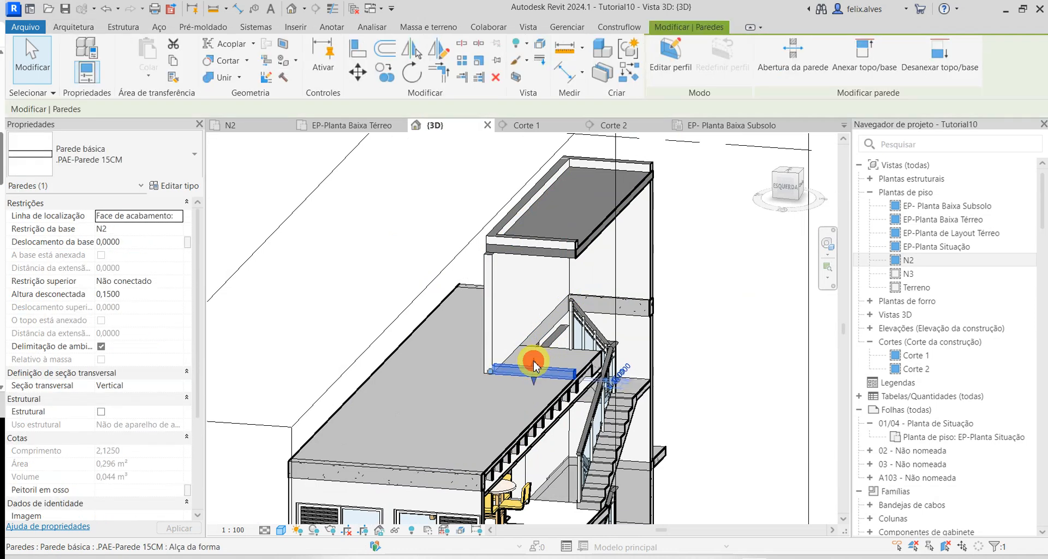
pyautogui.moveTo(534, 365); pyautogui.dragTo(526, 259)
pyautogui.press('Escape')
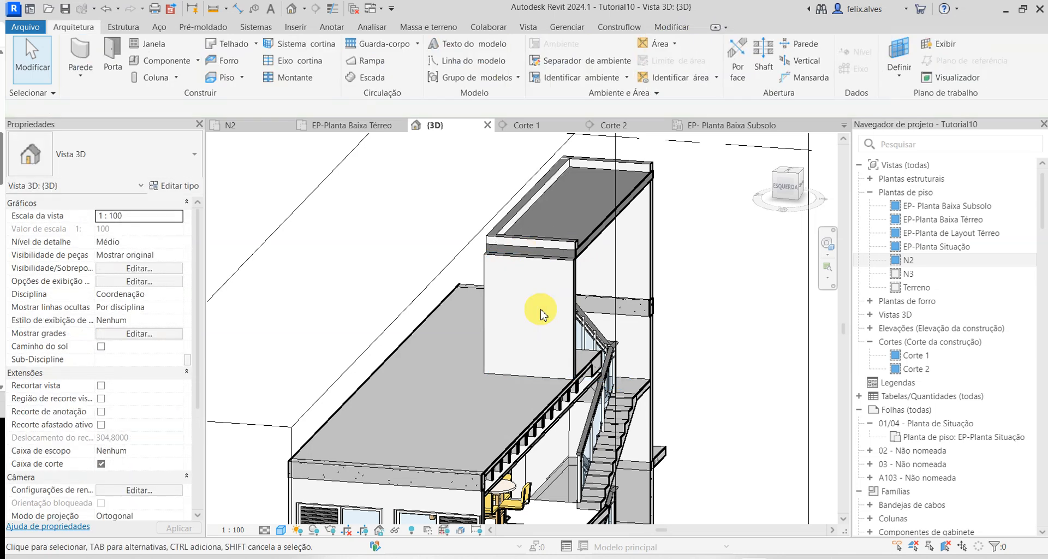
pyautogui.scroll(3, 554, 265)
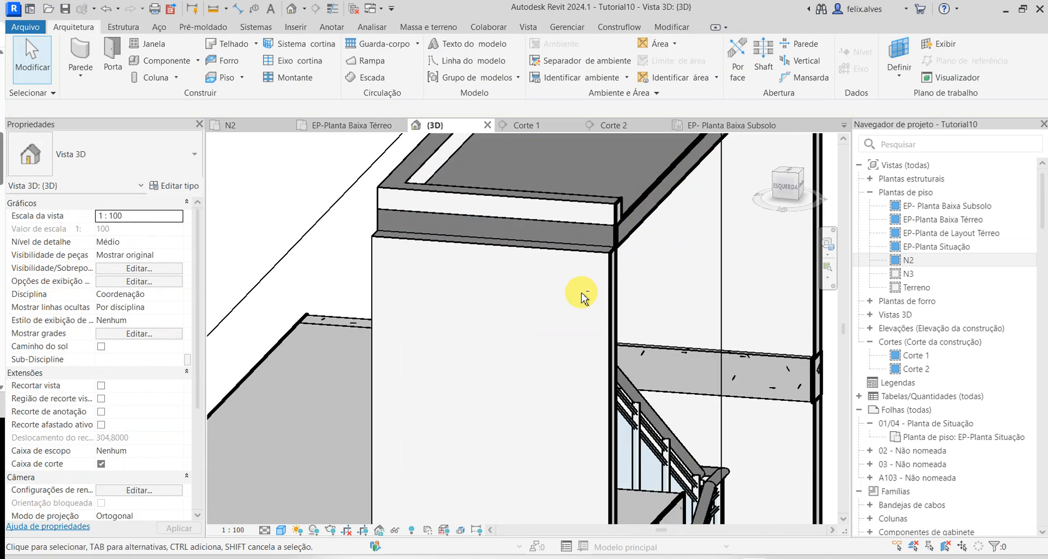
pyautogui.keyDown('shift'); pyautogui.moveTo(636, 302); pyautogui.dragTo(518, 299, button='middle'); pyautogui.keyUp('shift')
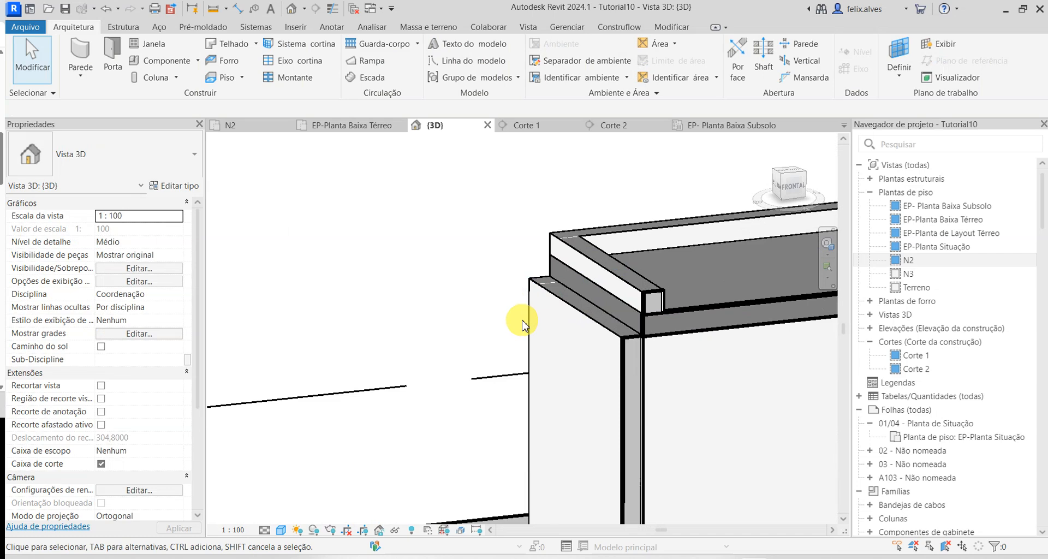
pyautogui.press('a')
pyautogui.press('l')
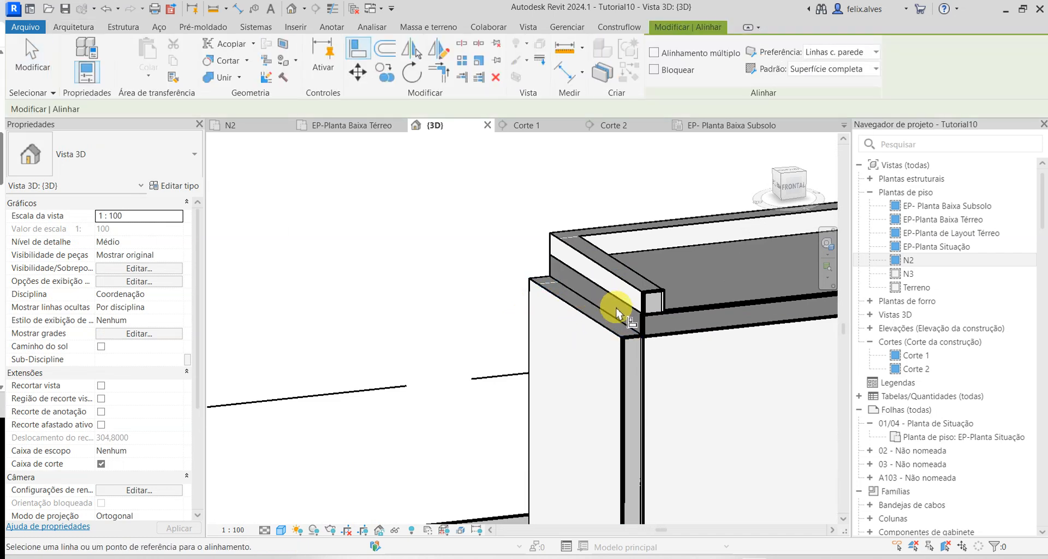
pyautogui.click(614, 304)
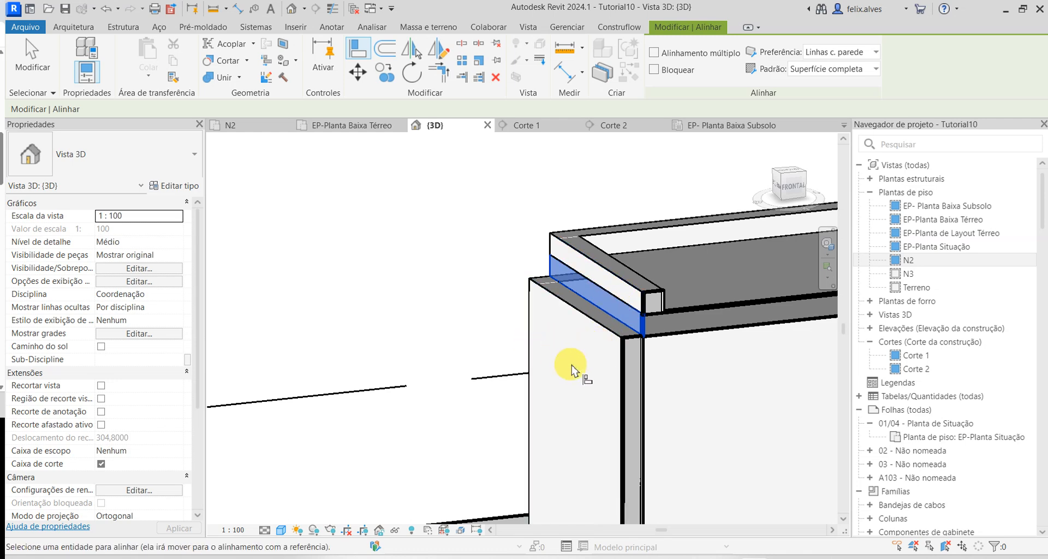
pyautogui.scroll(-3, 573, 367)
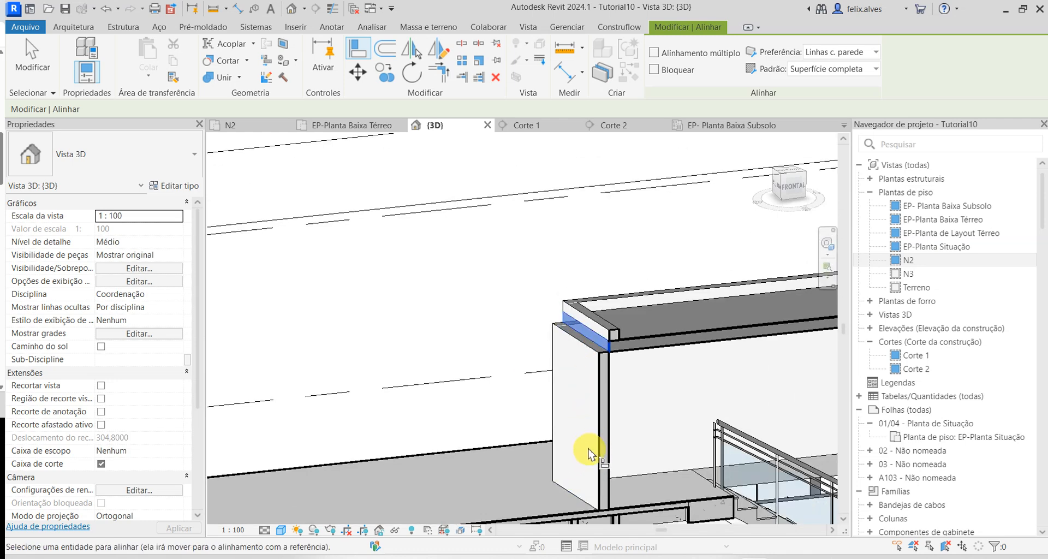
pyautogui.press('Escape')
pyautogui.press('Escape')
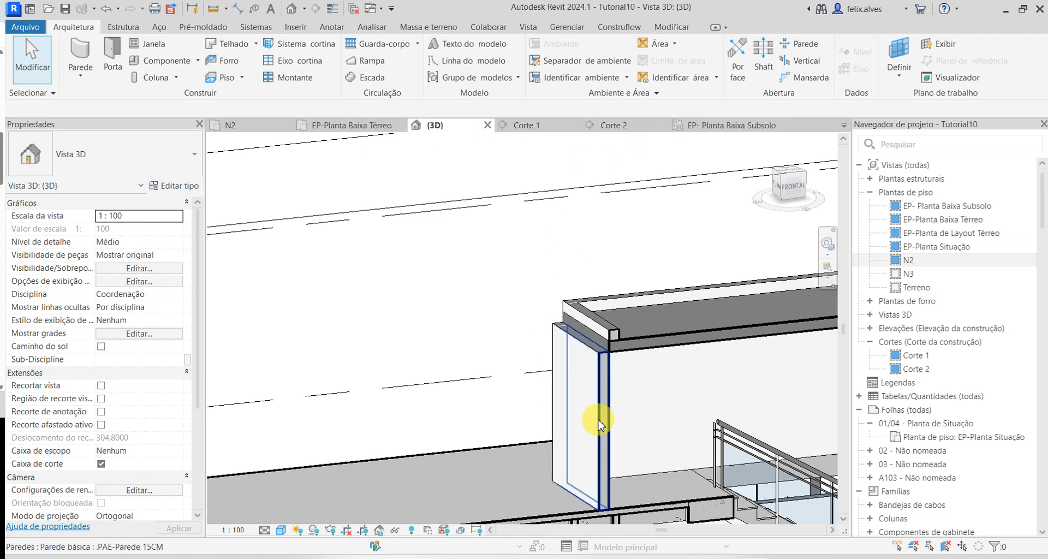
# - In floor plan N2, align the new wall's outer face to its inner face line, shifting it one thickness toward the stairs, and check it in 3D
pyautogui.click(257, 133)
pyautogui.scroll(2, 401, 360)
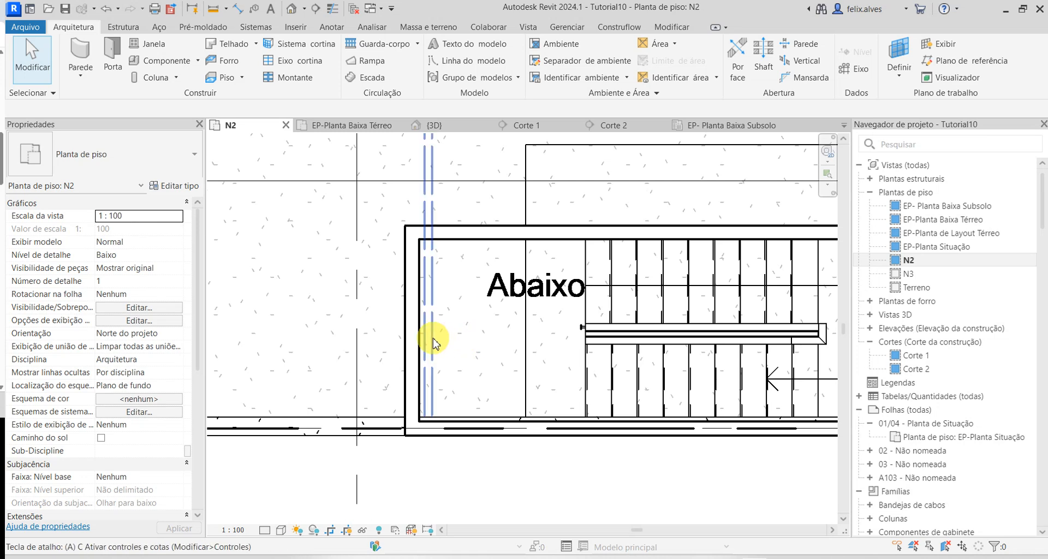
pyautogui.click(406, 332)
pyautogui.press('Escape')
pyautogui.press('l')
pyautogui.click(419, 347)
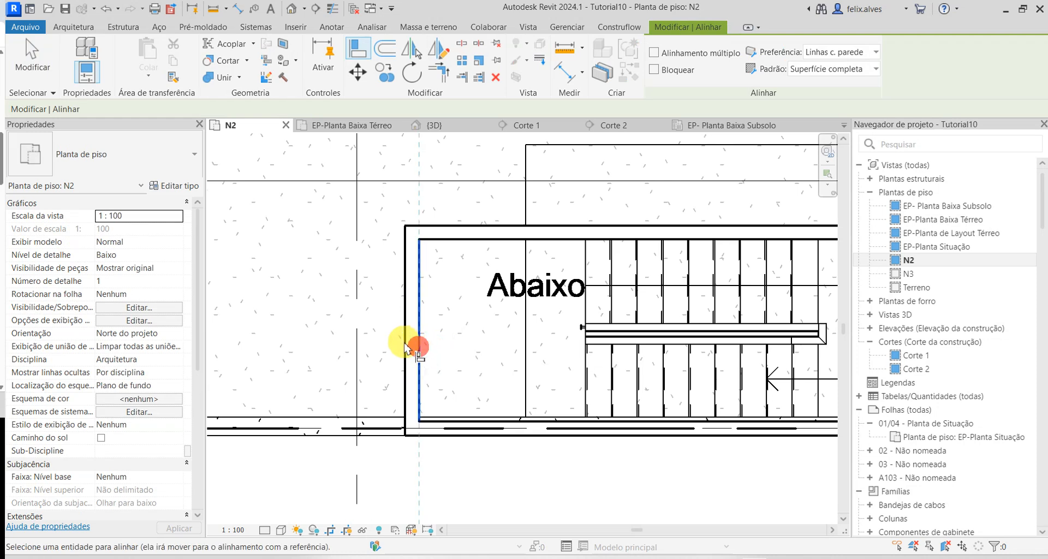
pyautogui.click(405, 344)
pyautogui.press('Escape')
pyautogui.press('Escape')
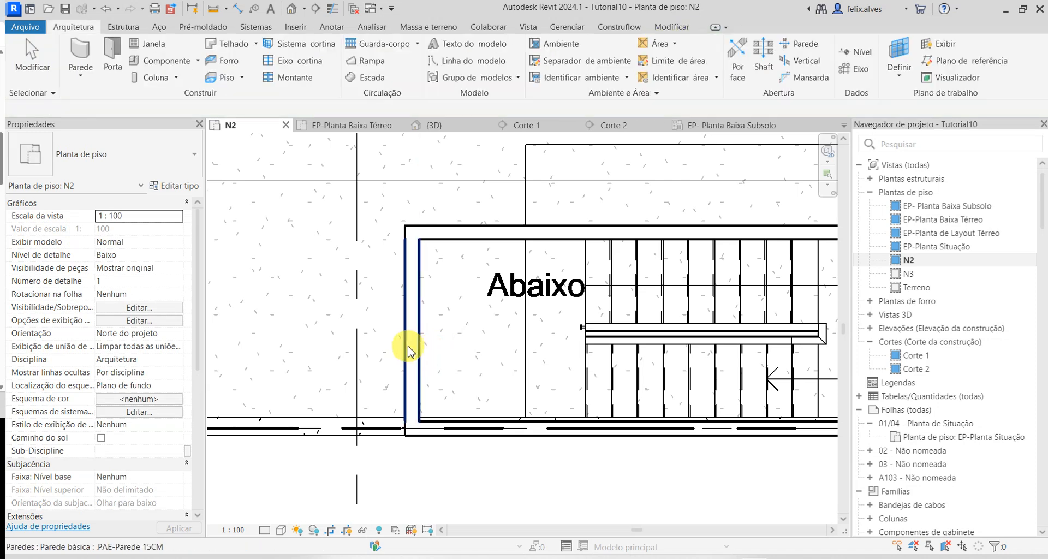
pyautogui.click(404, 345)
pyautogui.click(430, 332)
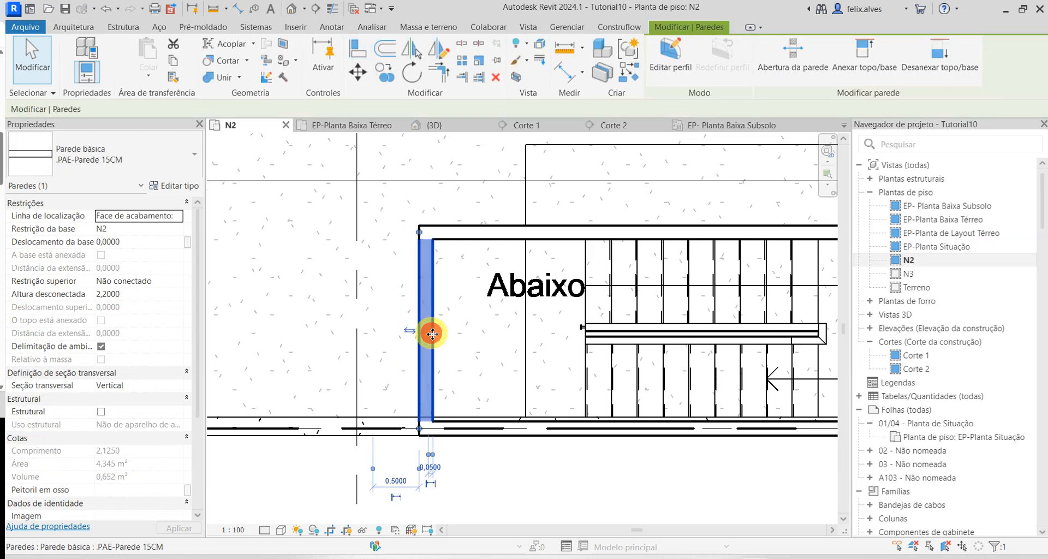
pyautogui.click(529, 367)
pyautogui.click(443, 126)
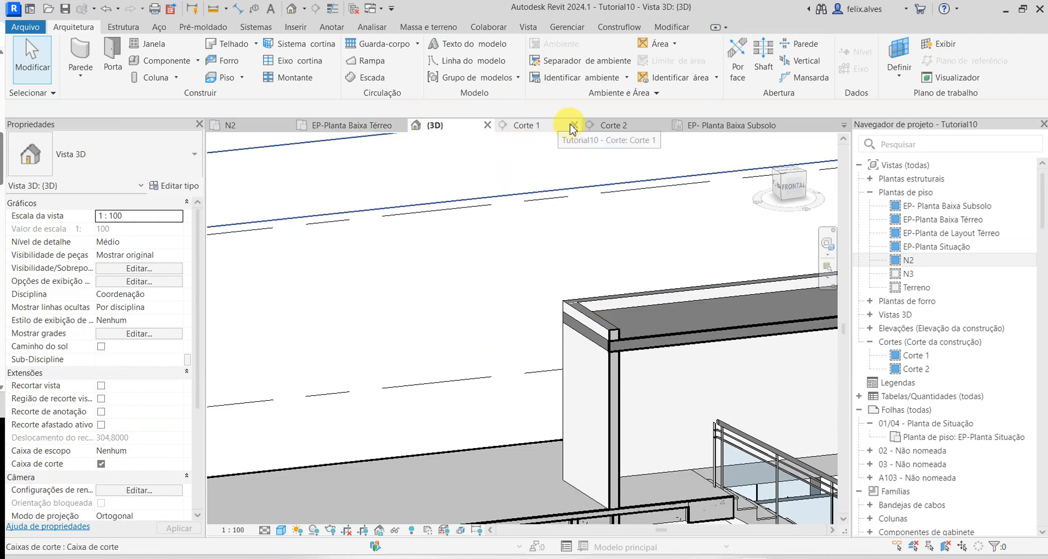
pyautogui.click(243, 127)
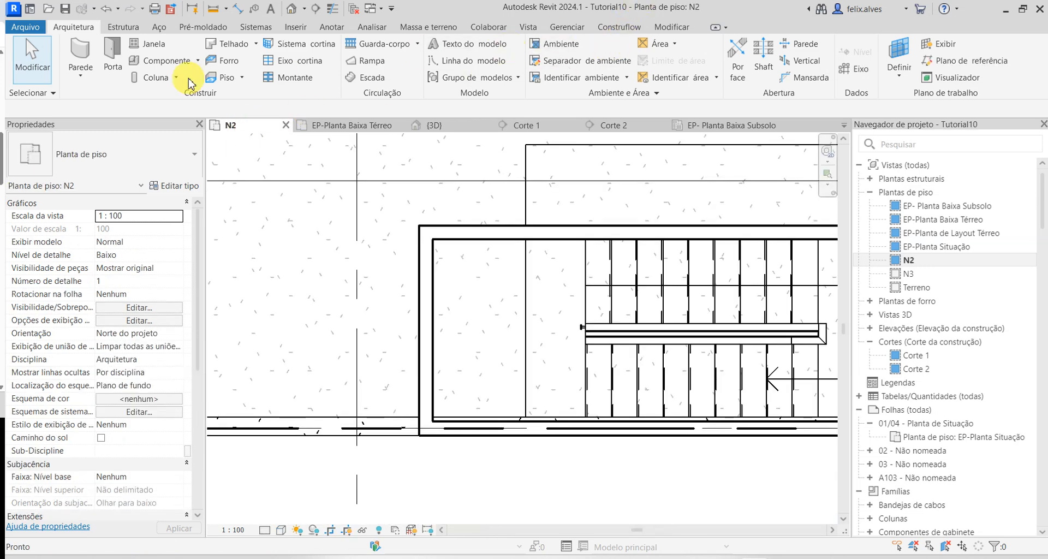
pyautogui.click(229, 62)
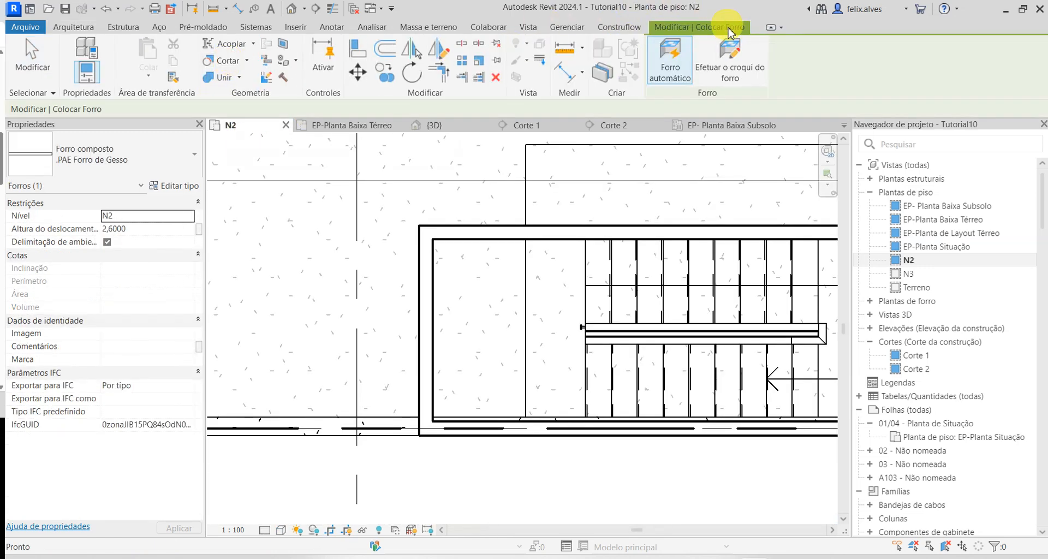
pyautogui.scroll(-2, 528, 310)
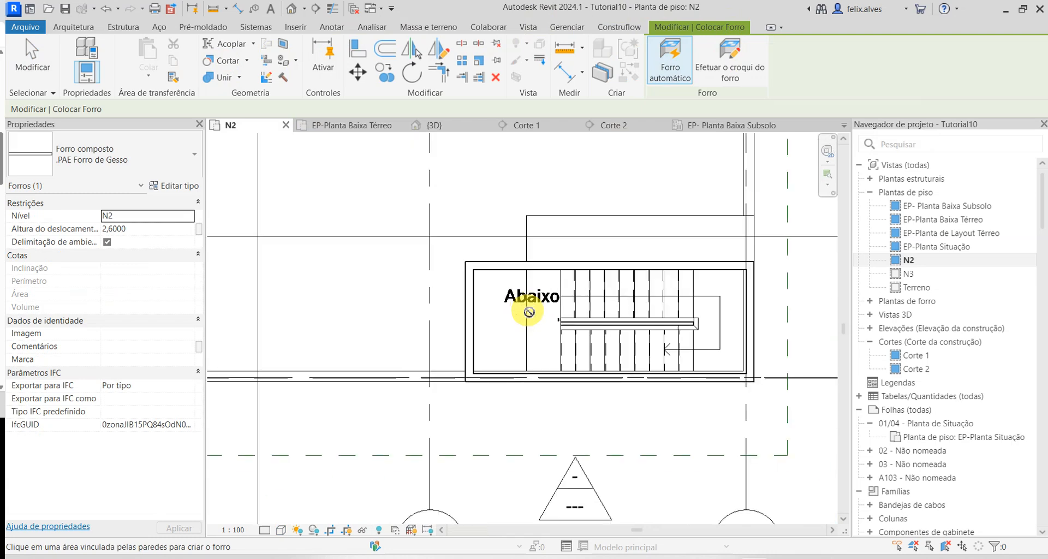
pyautogui.moveTo(529, 310); pyautogui.dragTo(369, 266, button='middle')
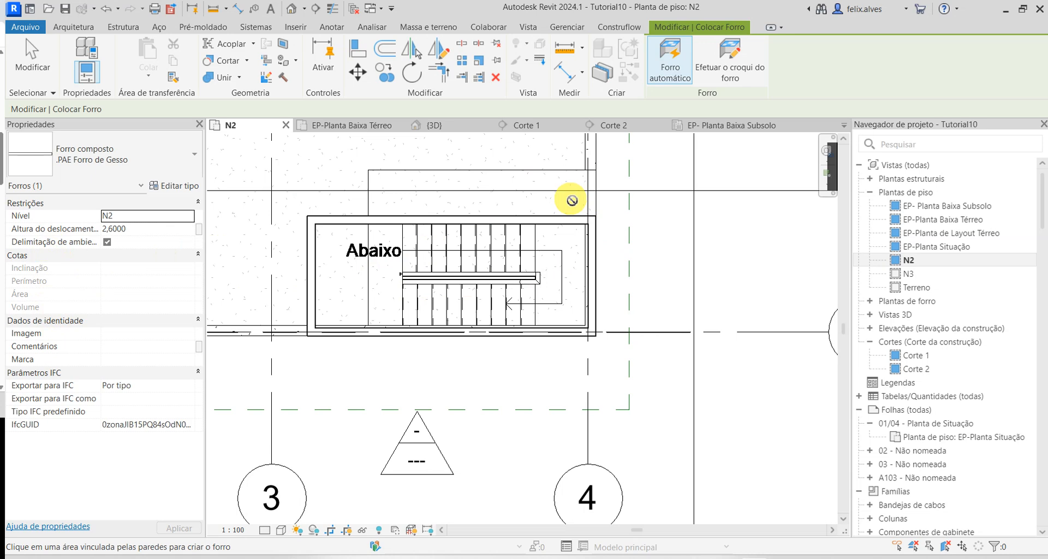
pyautogui.scroll(-3, 571, 200)
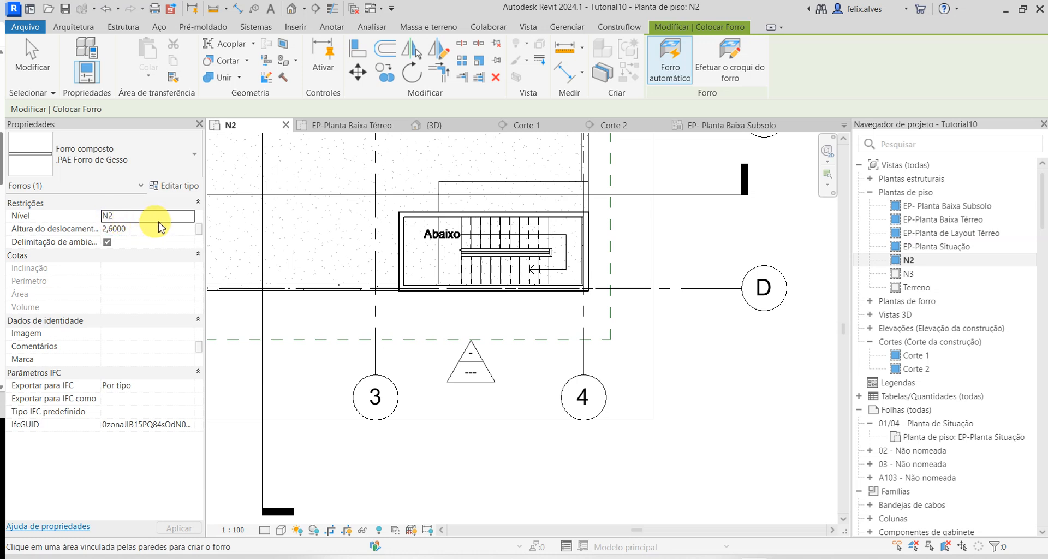
pyautogui.click(190, 221)
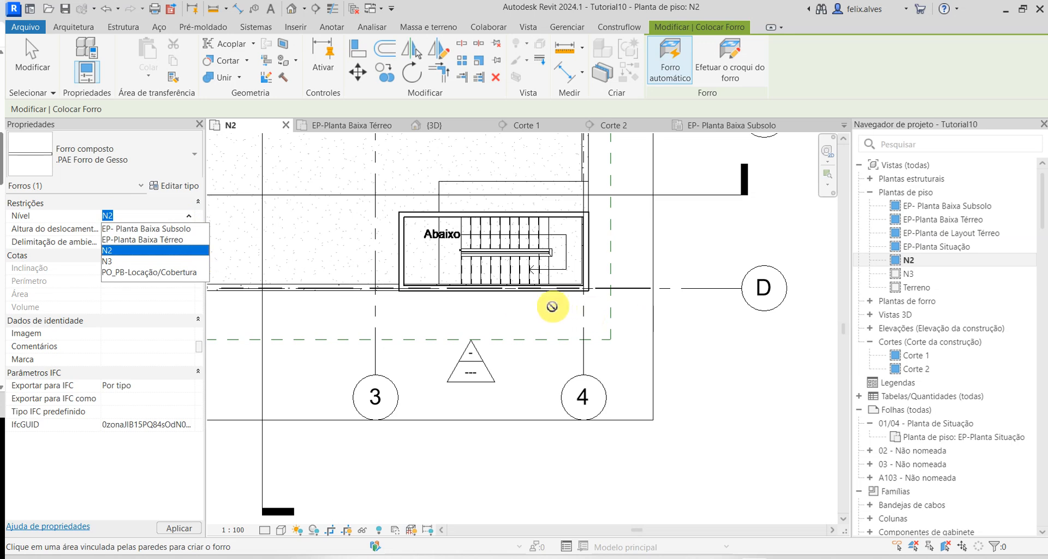
pyautogui.click(729, 216)
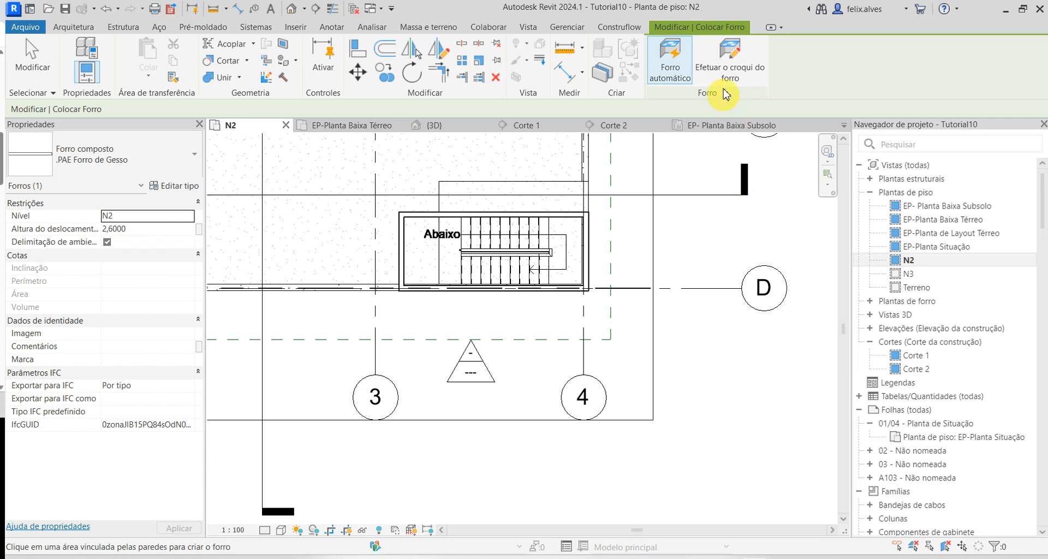
pyautogui.click(730, 60)
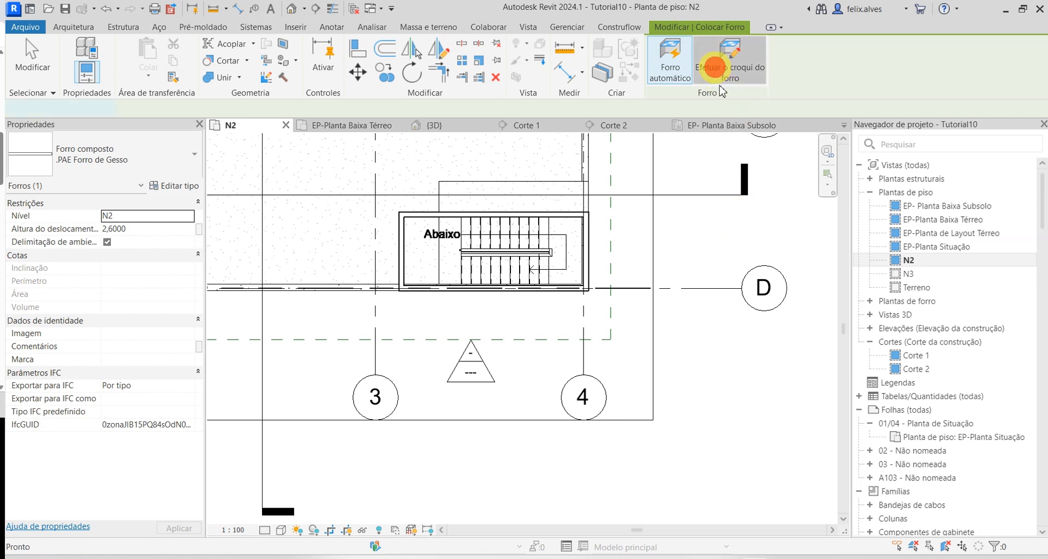
pyautogui.click(405, 218)
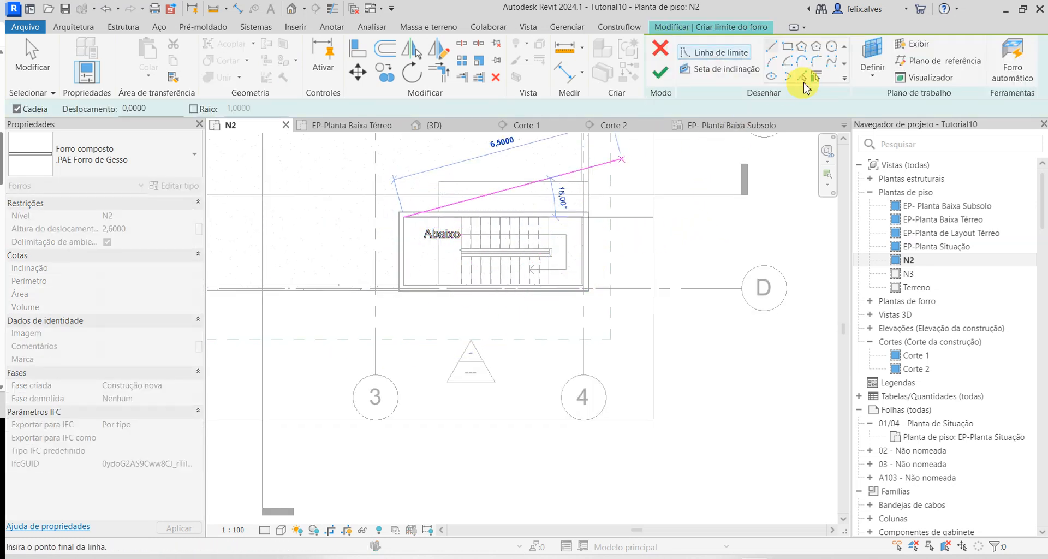
pyautogui.press('Escape')
pyautogui.press('Escape')
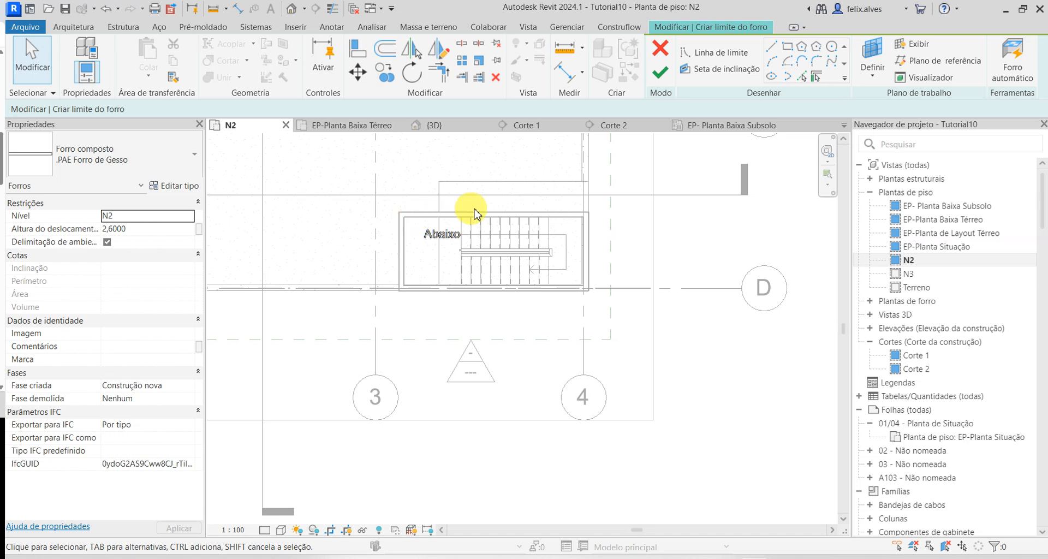
pyautogui.click(141, 228)
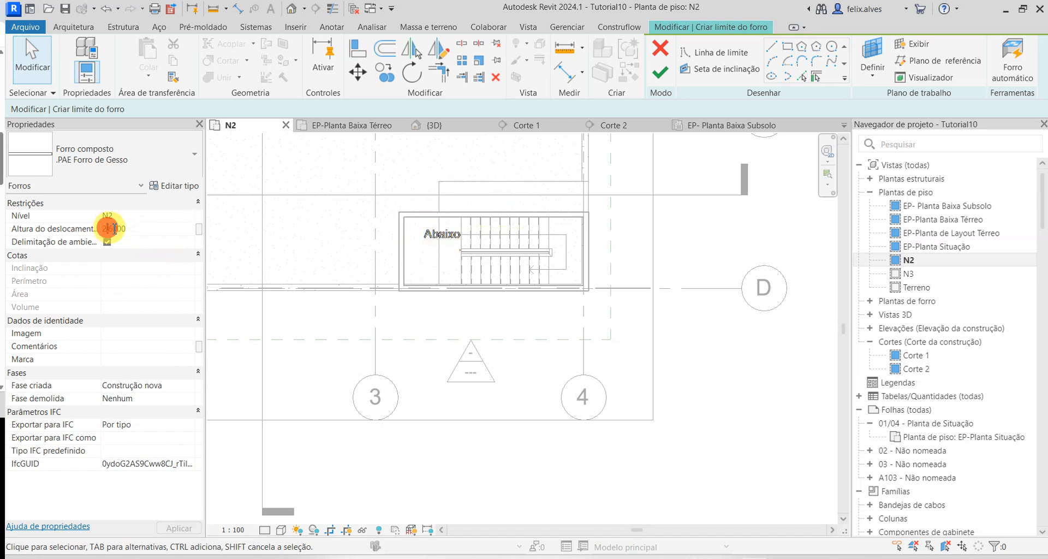
pyautogui.click(662, 52)
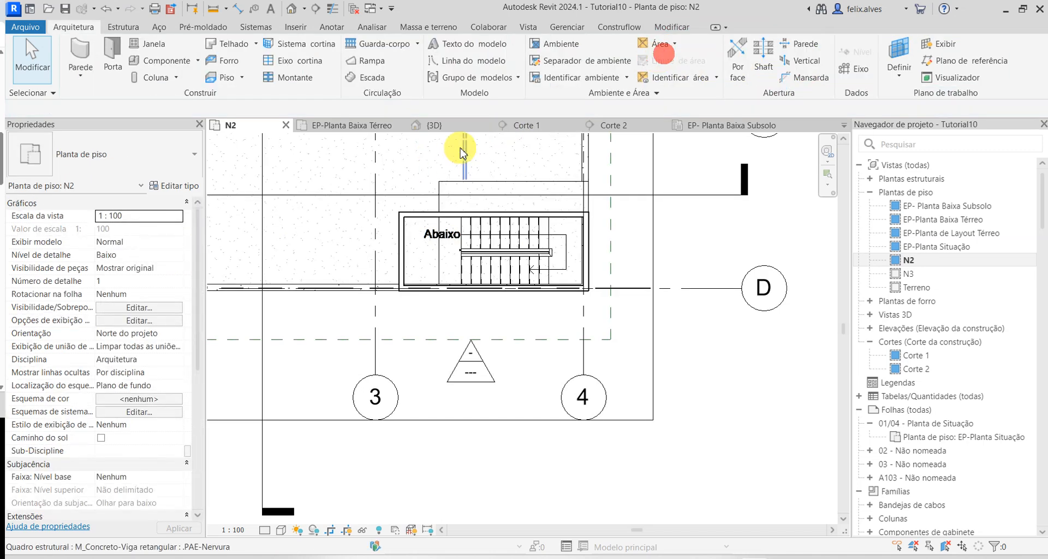
# - Try to place an automatic .PAE Forro de Gesso ceiling in the N2 stairwell with a height offset of 2,2000
pyautogui.click(221, 69)
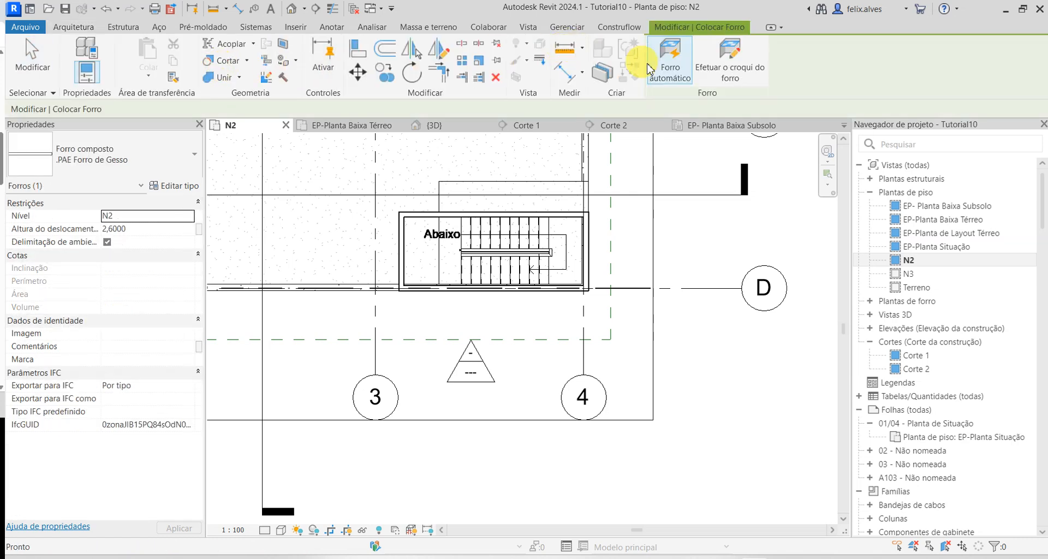
pyautogui.doubleClick(116, 229)
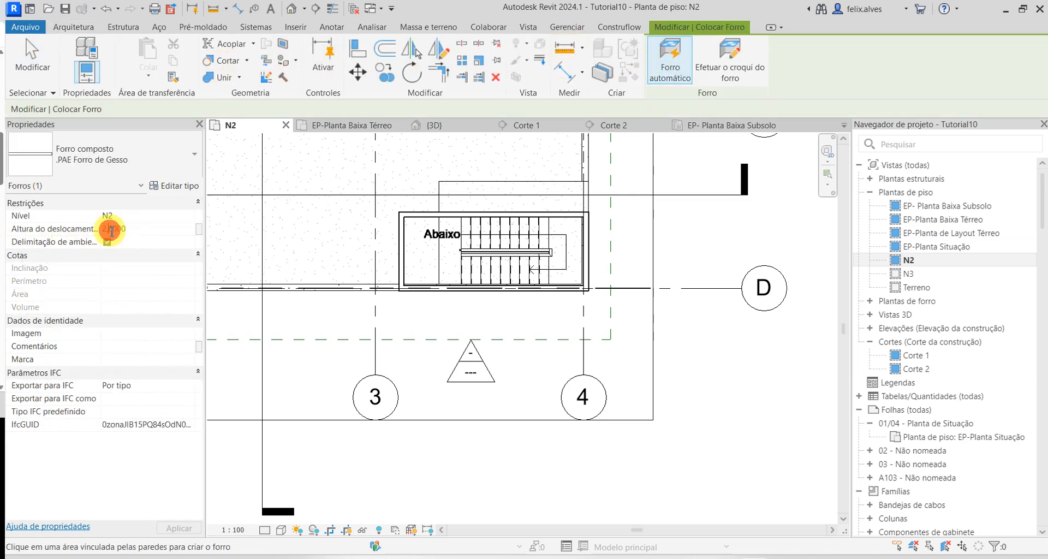
pyautogui.write('2000')
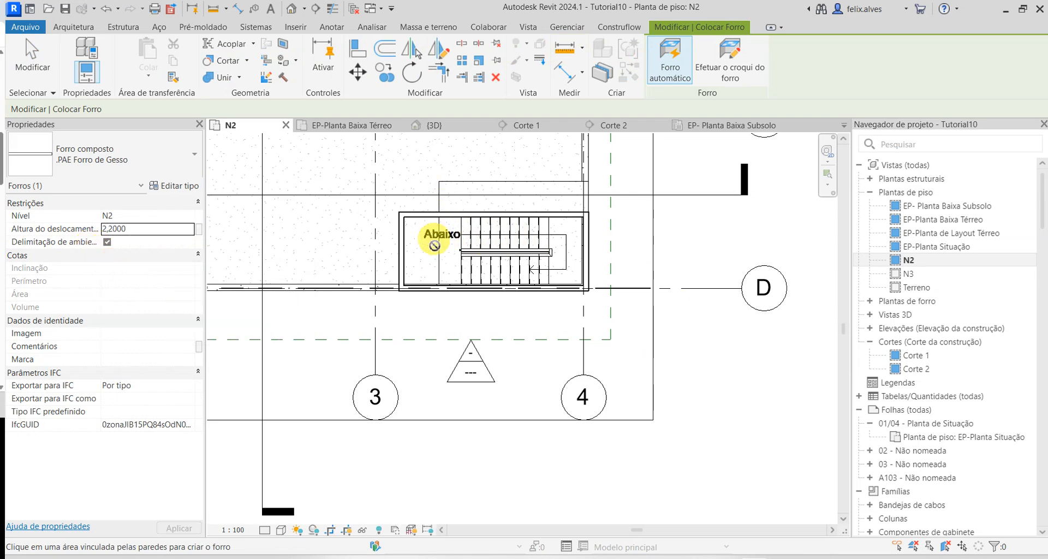
pyautogui.scroll(3, 423, 251)
pyautogui.press('Escape')
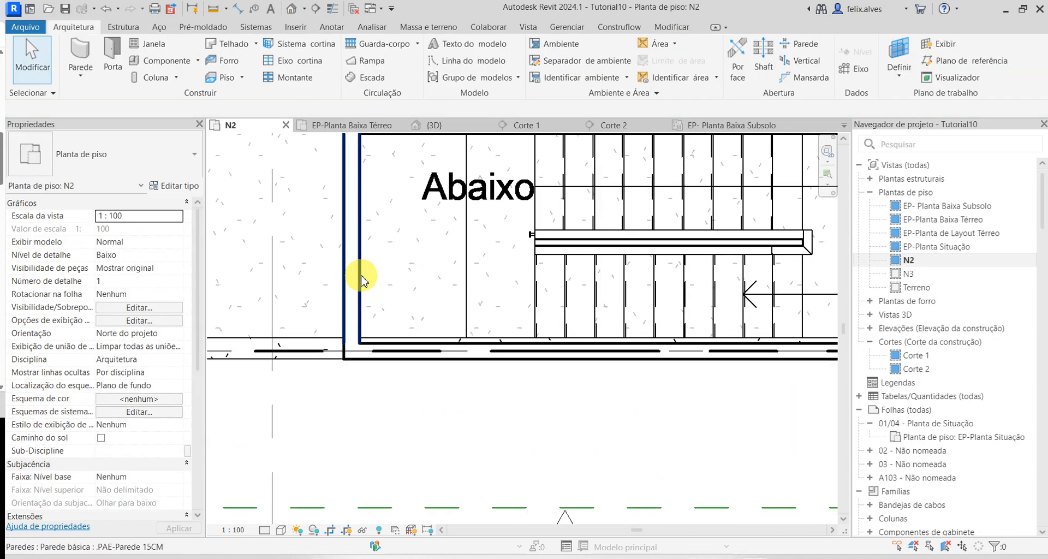
# - Check the room-bounding setting of the N2 stairwell walls and examine the enclosure's corners
pyautogui.click(362, 281)
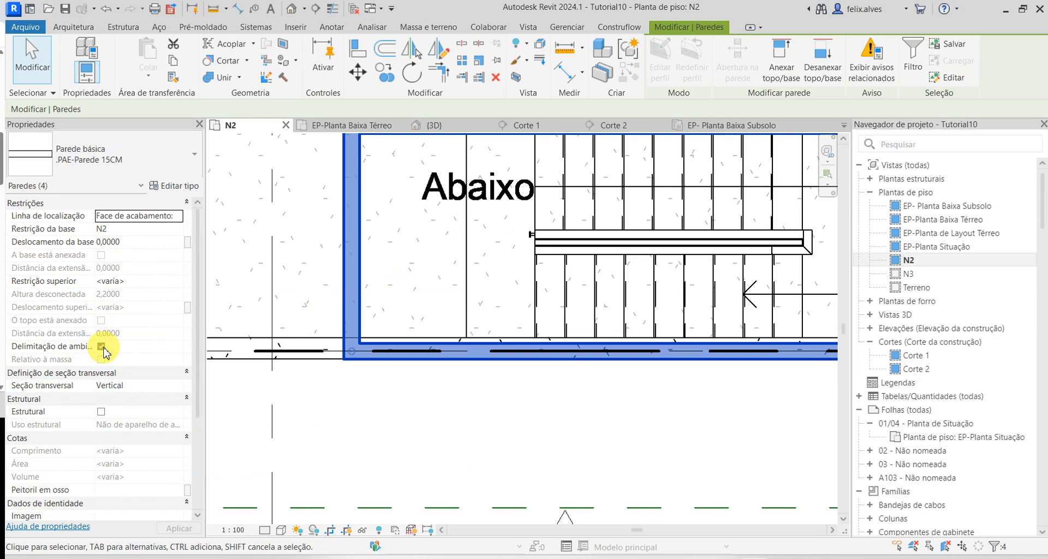
pyautogui.click(384, 414)
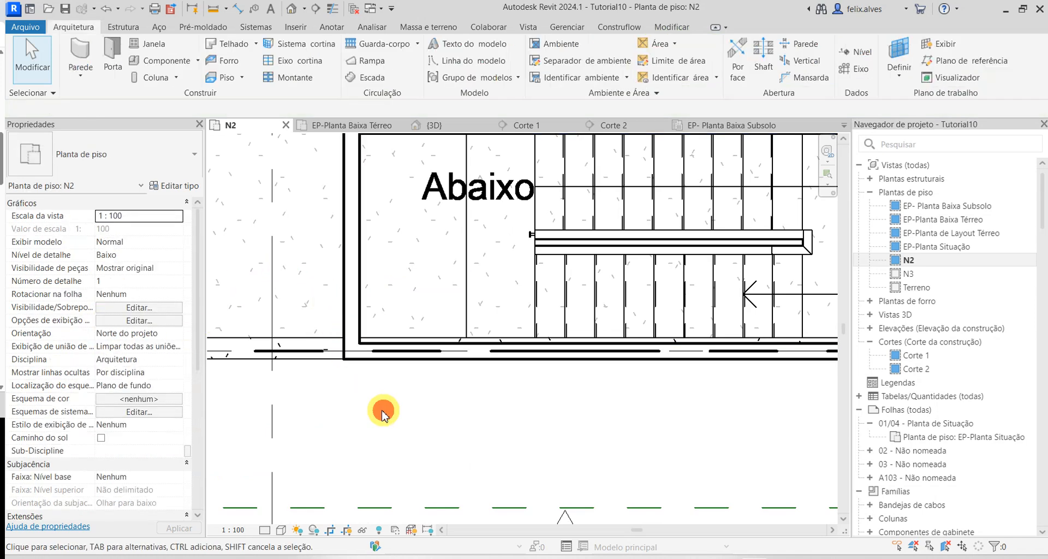
pyautogui.scroll(-3, 568, 402)
pyautogui.moveTo(597, 403); pyautogui.dragTo(449, 399, button='middle')
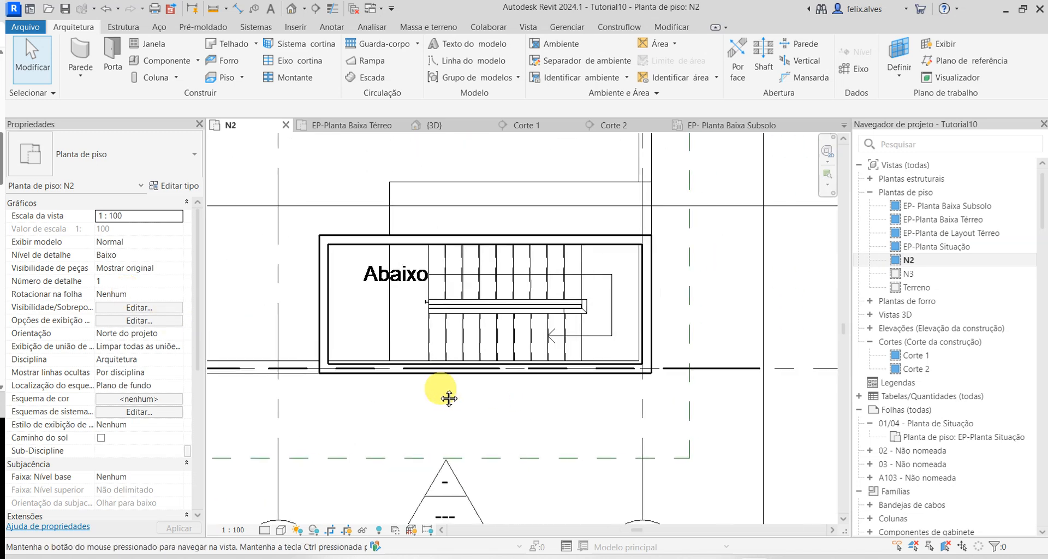
pyautogui.scroll(2, 655, 264)
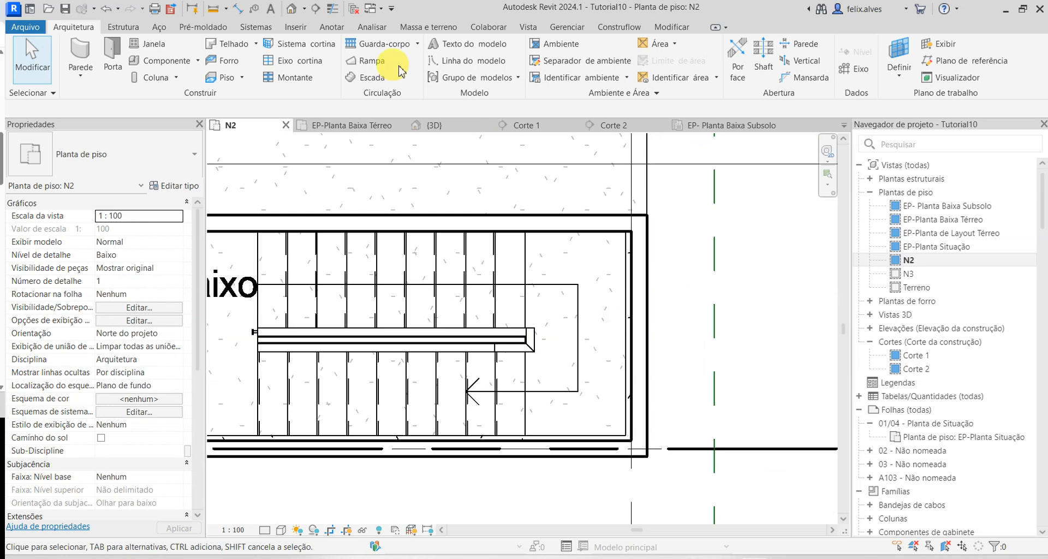
pyautogui.scroll(-2, 650, 318)
pyautogui.scroll(-2, 649, 318)
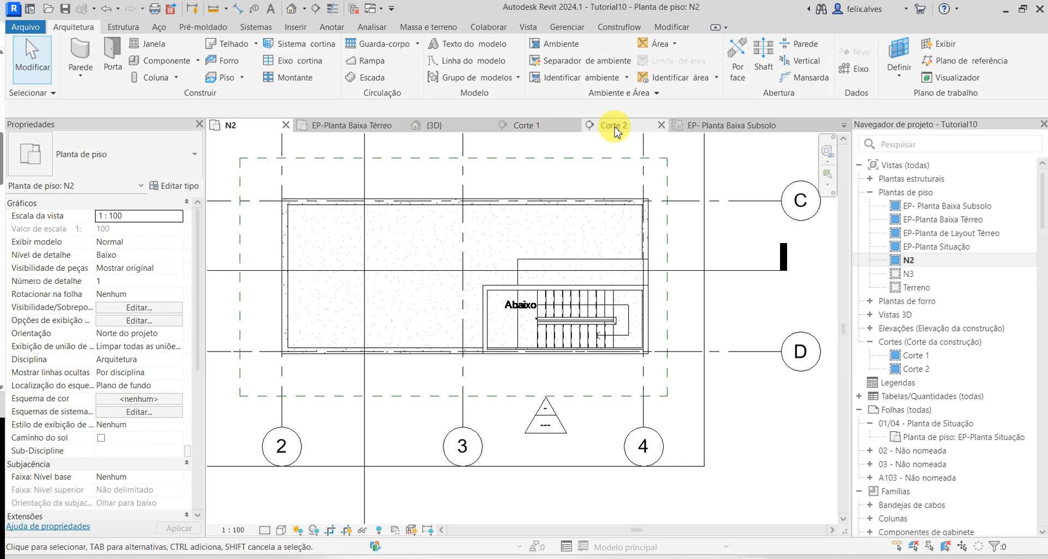
# - In floor plan EP-Planta Baixa Térreo, place an automatic .PAE Forro de Gesso ceiling at height 2,2000 in the Quarto/Sala
pyautogui.click(361, 127)
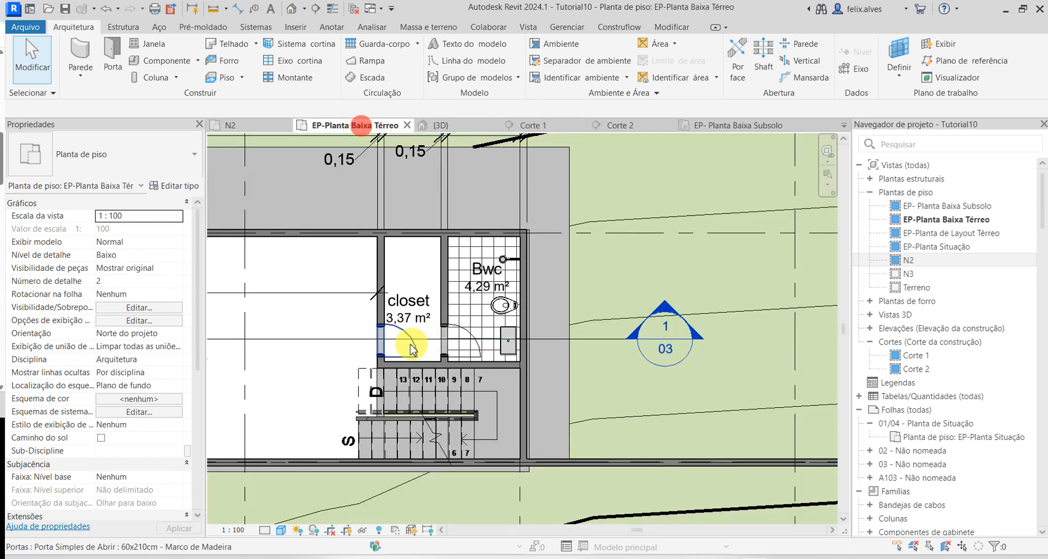
pyautogui.scroll(-4, 409, 339)
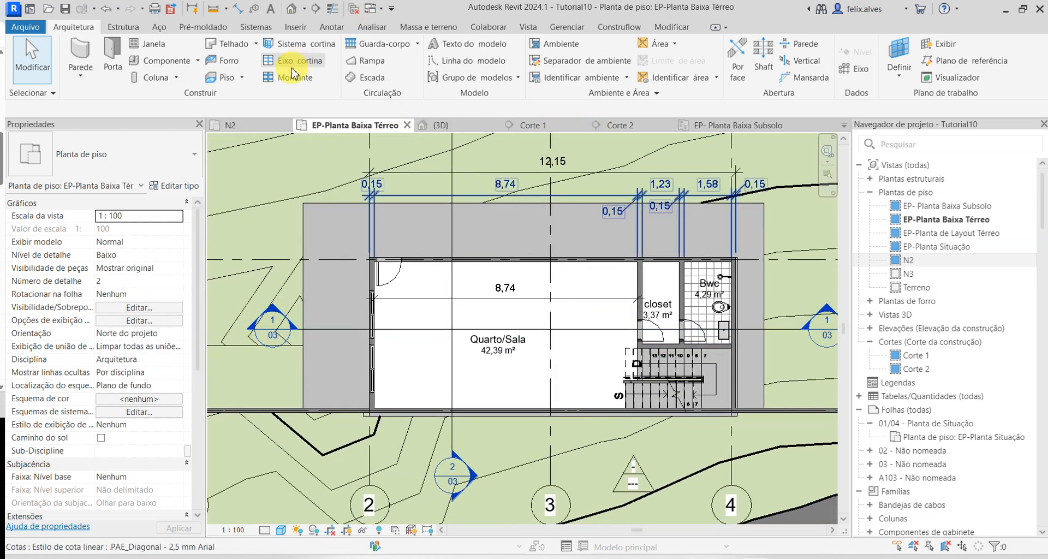
pyautogui.click(217, 60)
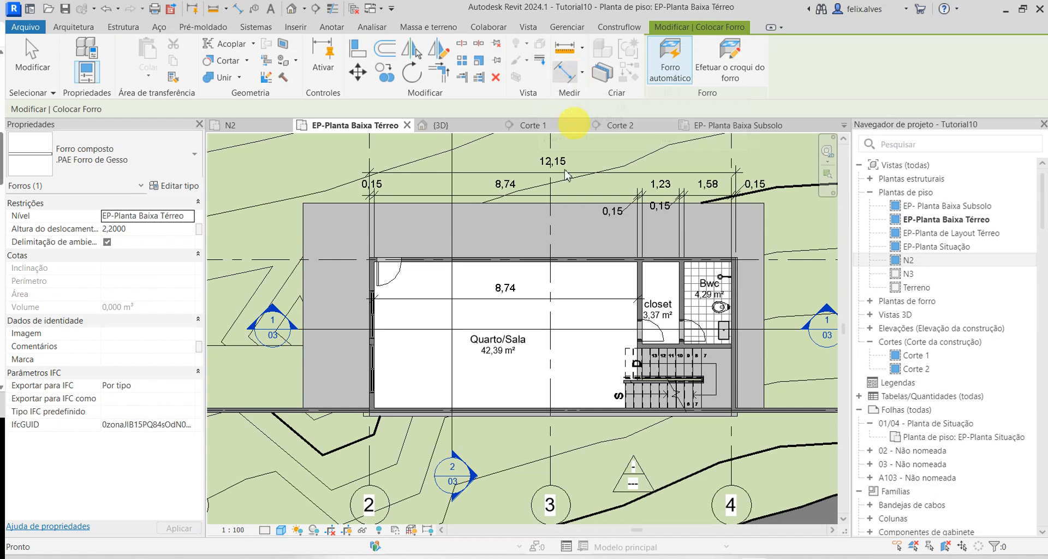
pyautogui.click(545, 326)
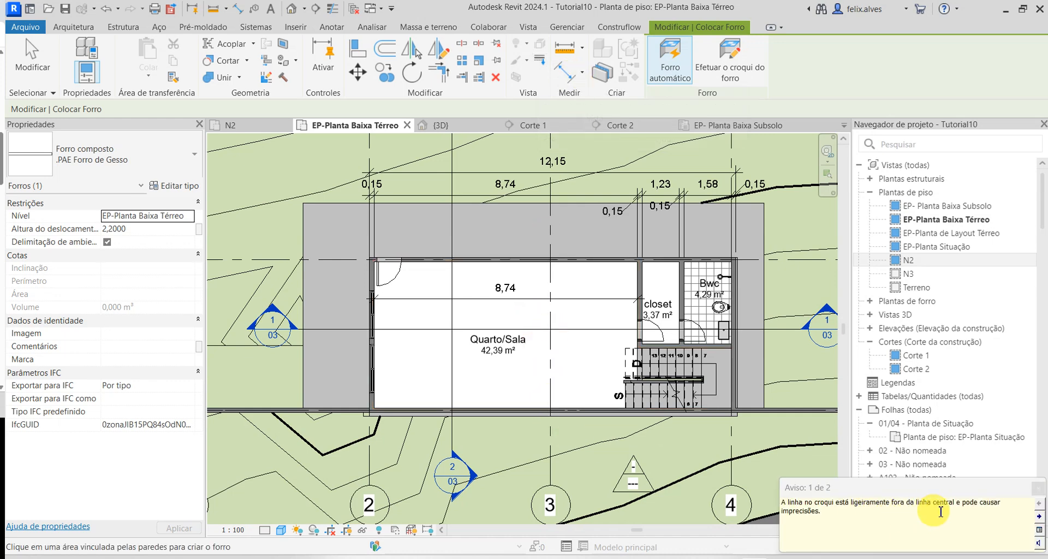
pyautogui.press('Escape')
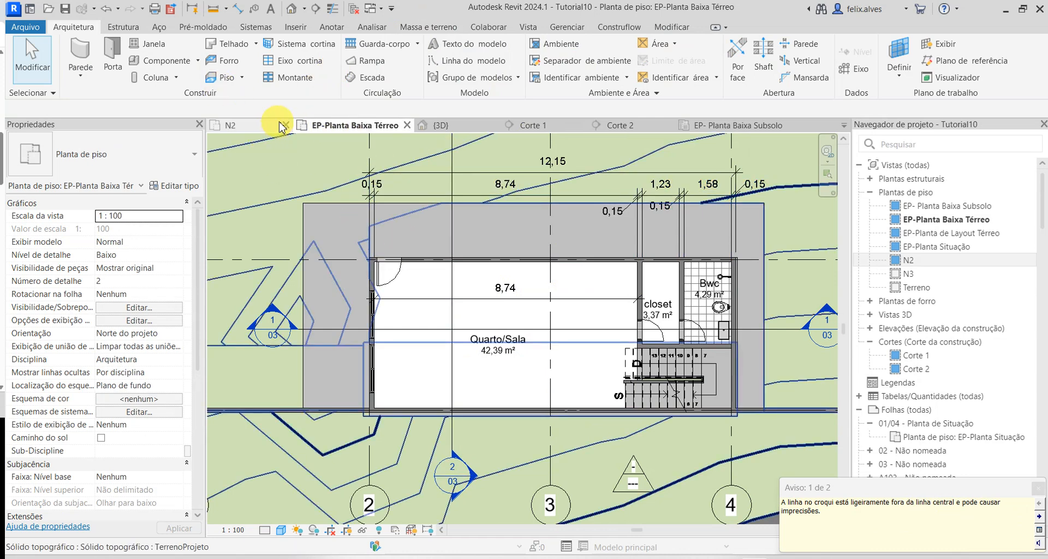
# - In the 3D view, inspect the new Quarto/Sala ceiling where it crosses the stairs and delete it
pyautogui.click(436, 125)
pyautogui.scroll(-1, 452, 340)
pyautogui.moveTo(451, 339); pyautogui.dragTo(458, 62, button='middle')
pyautogui.scroll(-3, 413, 330)
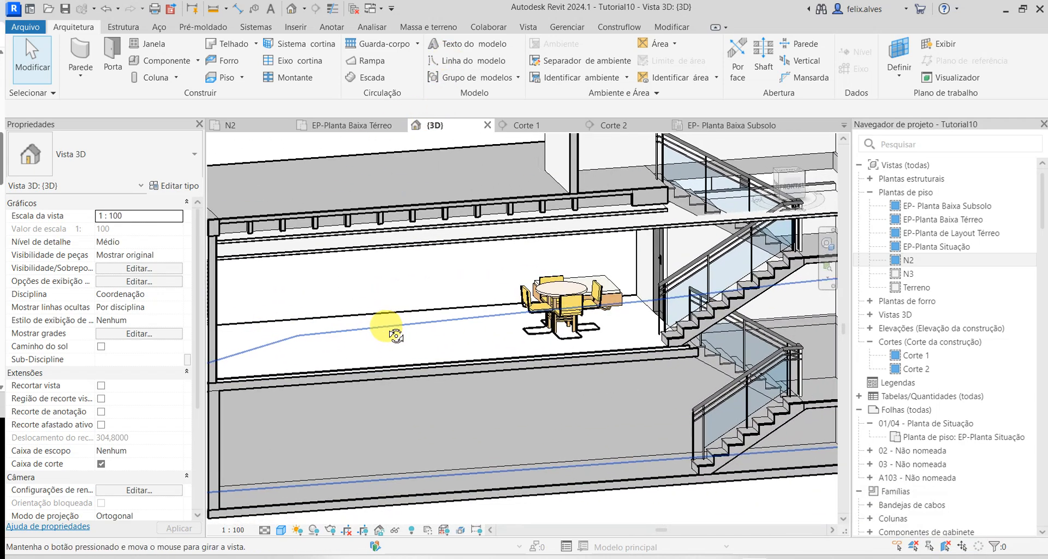
pyautogui.scroll(2, 305, 313)
pyautogui.scroll(-2, 407, 289)
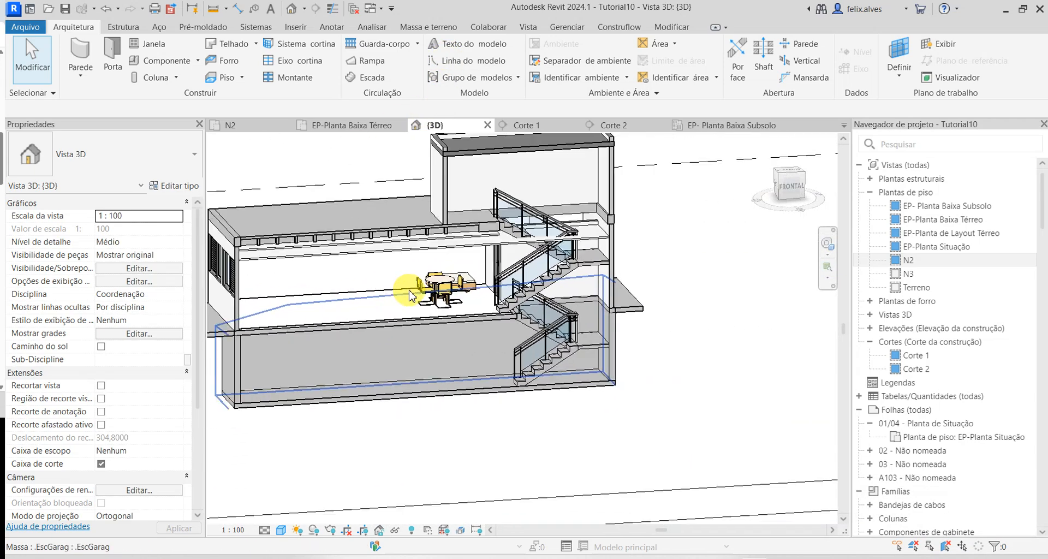
pyautogui.keyDown('shift'); pyautogui.moveTo(407, 289); pyautogui.dragTo(473, 279, button='middle'); pyautogui.keyUp('shift')
pyautogui.scroll(2, 409, 256)
pyautogui.click(404, 251)
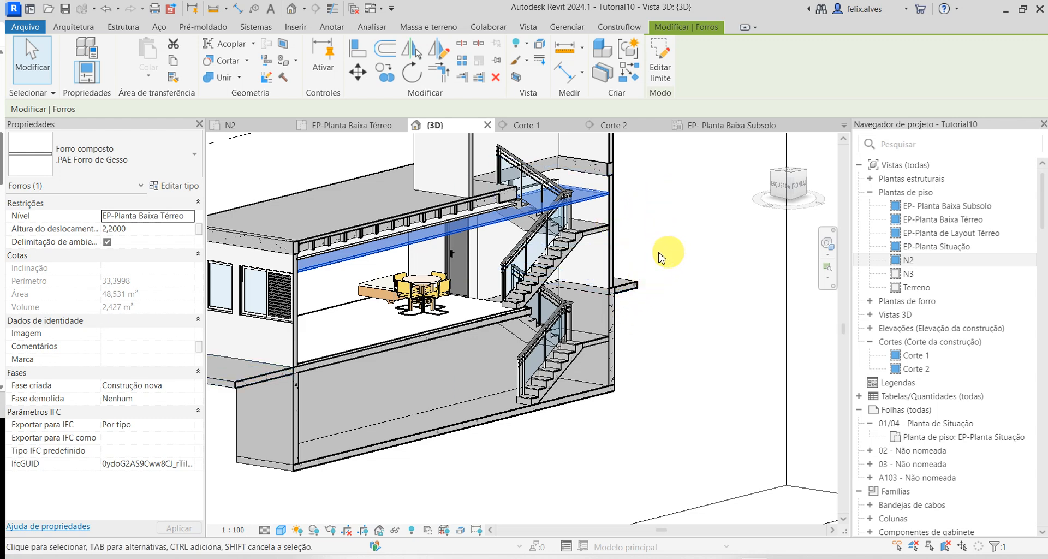
pyautogui.click(700, 227)
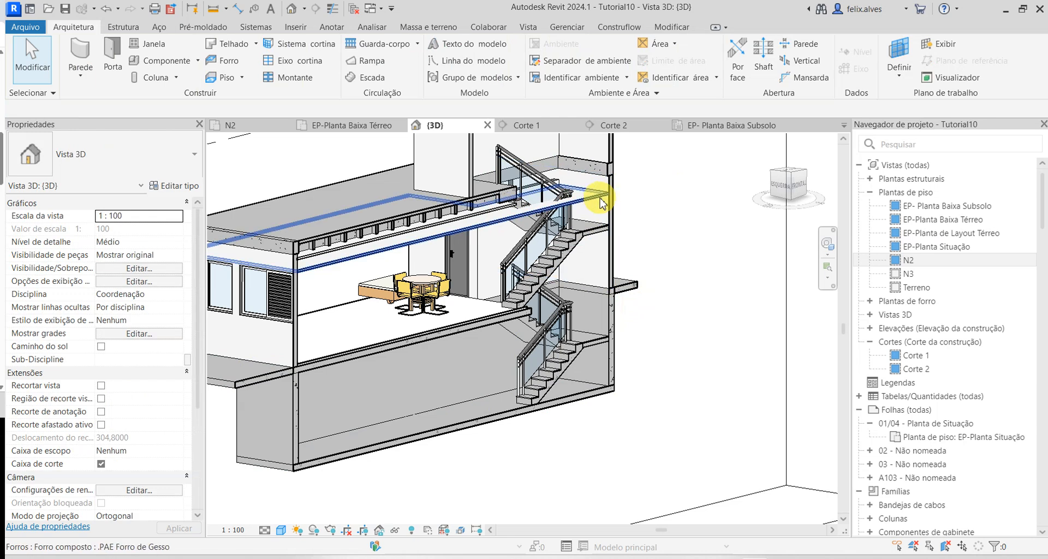
pyautogui.click(596, 197)
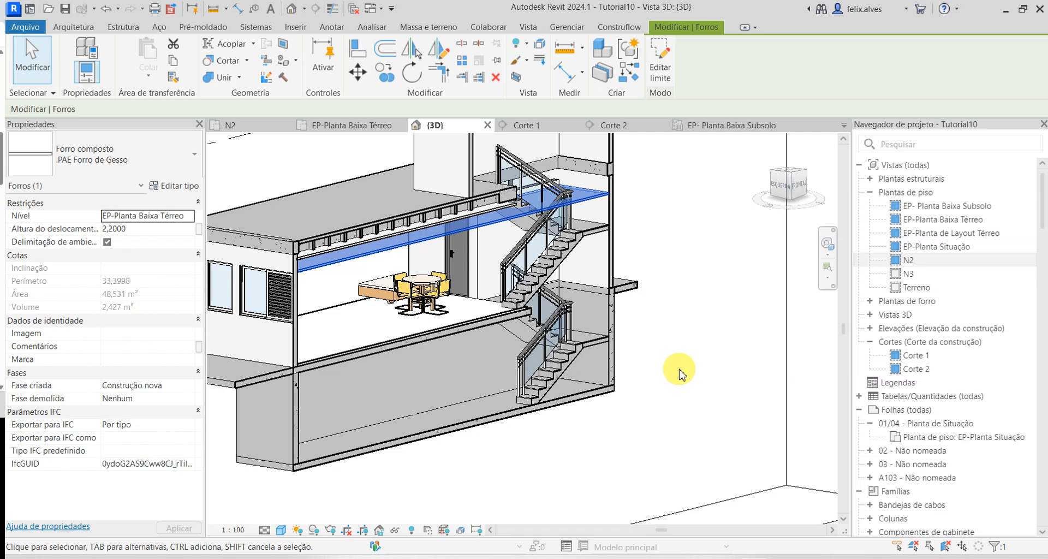
pyautogui.click(679, 374)
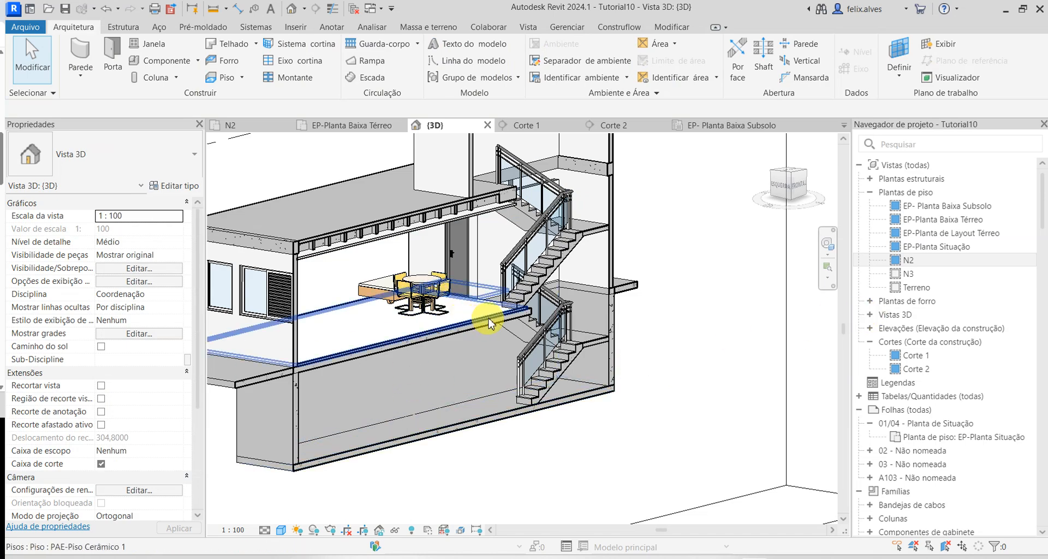
# - Extend the 3D view's section box outward on the stair side, past the house's cut side wall
pyautogui.moveTo(503, 318); pyautogui.dragTo(595, 339, button='middle')
pyautogui.keyDown('shift'); pyautogui.moveTo(644, 393); pyautogui.dragTo(492, 353, button='middle'); pyautogui.keyUp('shift')
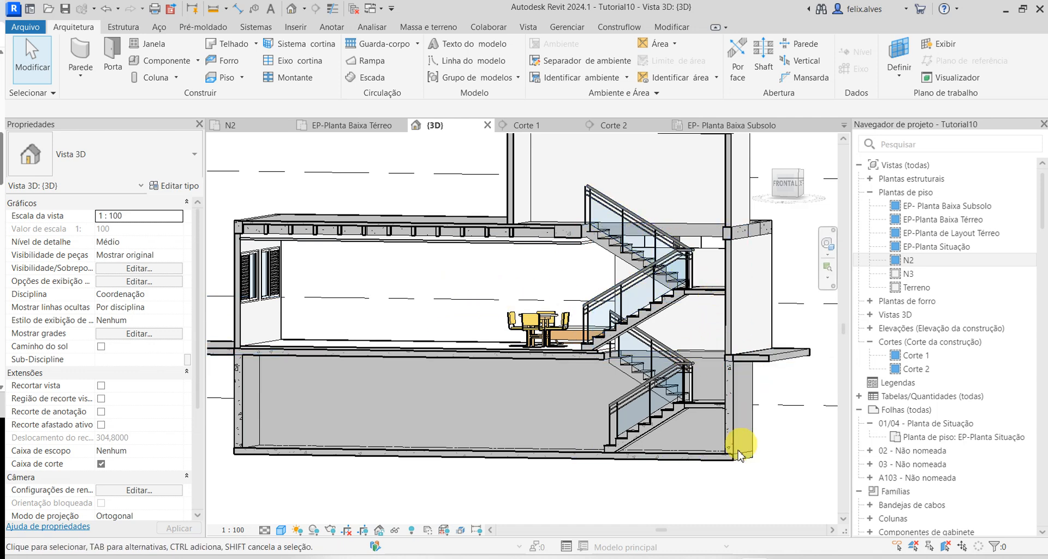
pyautogui.keyDown('shift'); pyautogui.moveTo(624, 470); pyautogui.dragTo(673, 481, button='middle'); pyautogui.keyUp('shift')
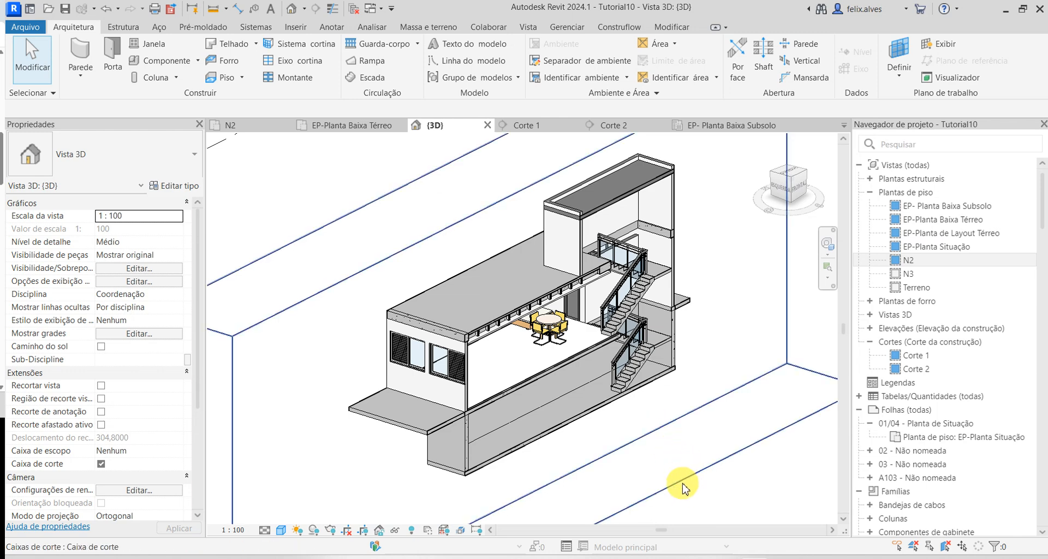
pyautogui.click(689, 480)
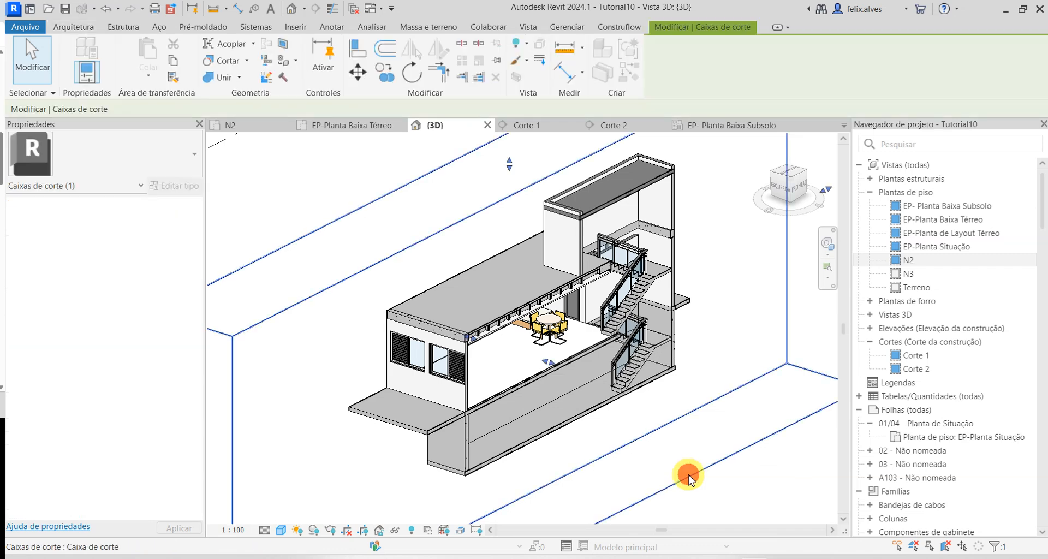
pyautogui.moveTo(545, 361); pyautogui.dragTo(677, 459)
pyautogui.scroll(-1, 674, 457)
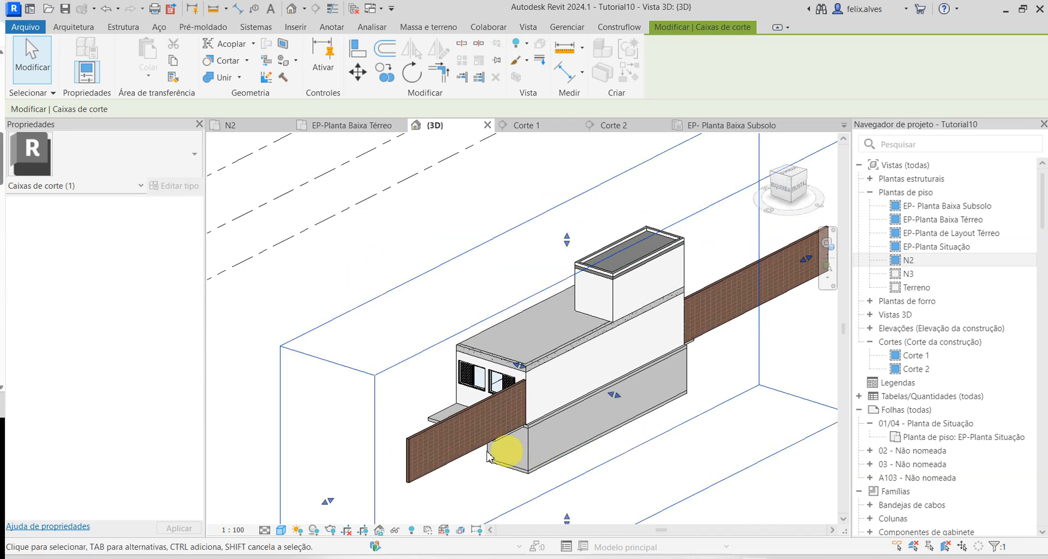
# - Extend the section box on the opposite long side beyond the brick boundary wall, and lengthen it at the stair tower end
pyautogui.keyDown('shift'); pyautogui.moveTo(432, 310); pyautogui.dragTo(621, 427, button='middle'); pyautogui.keyUp('shift')
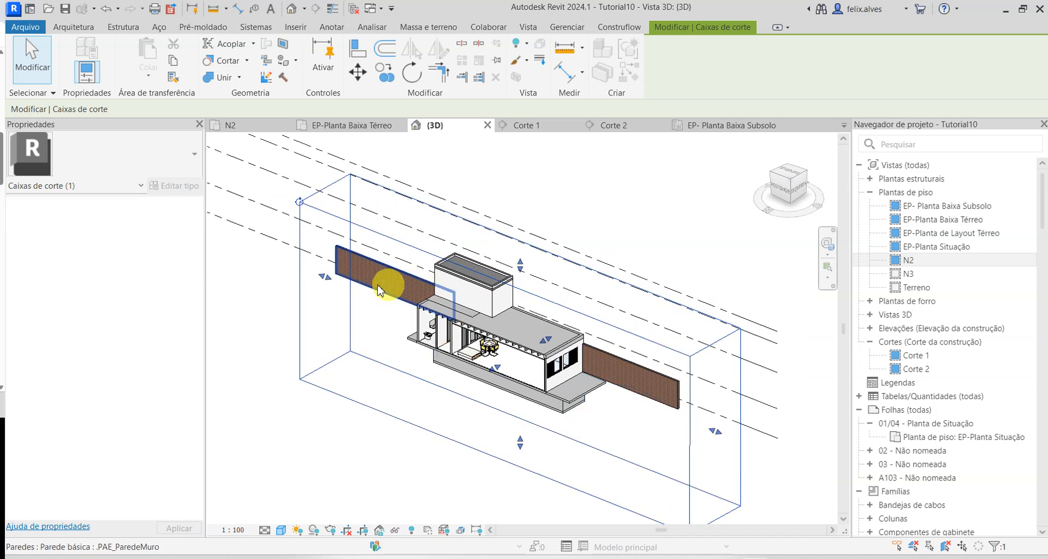
pyautogui.moveTo(495, 372); pyautogui.dragTo(471, 394)
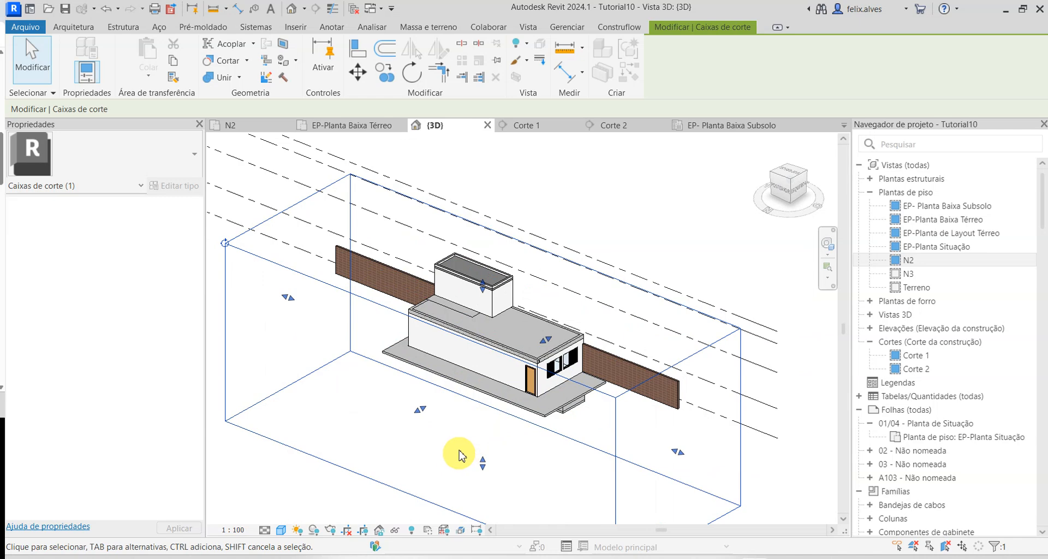
pyautogui.scroll(-2, 460, 426)
pyautogui.moveTo(460, 425); pyautogui.dragTo(514, 316, button='middle')
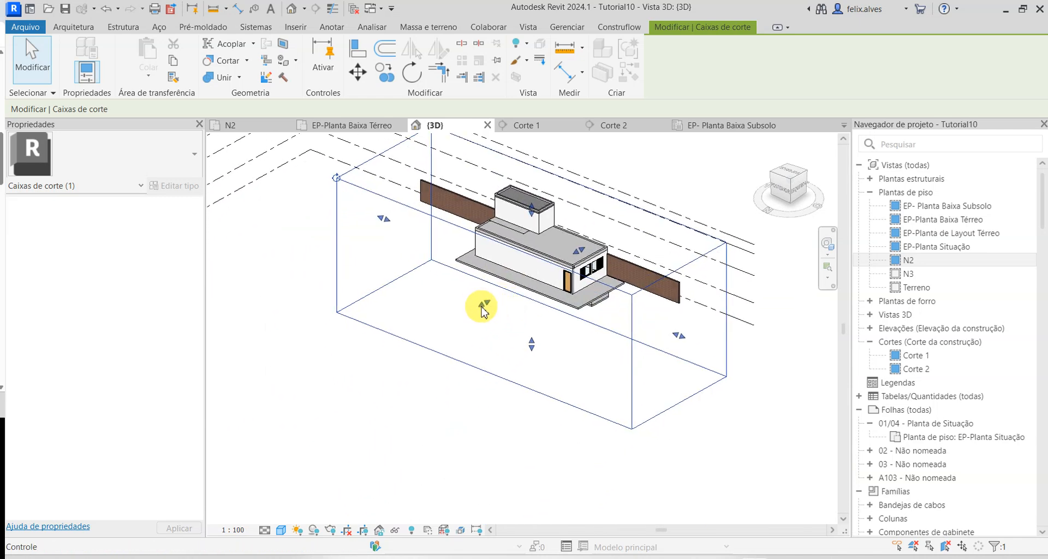
pyautogui.moveTo(483, 308); pyautogui.dragTo(428, 363)
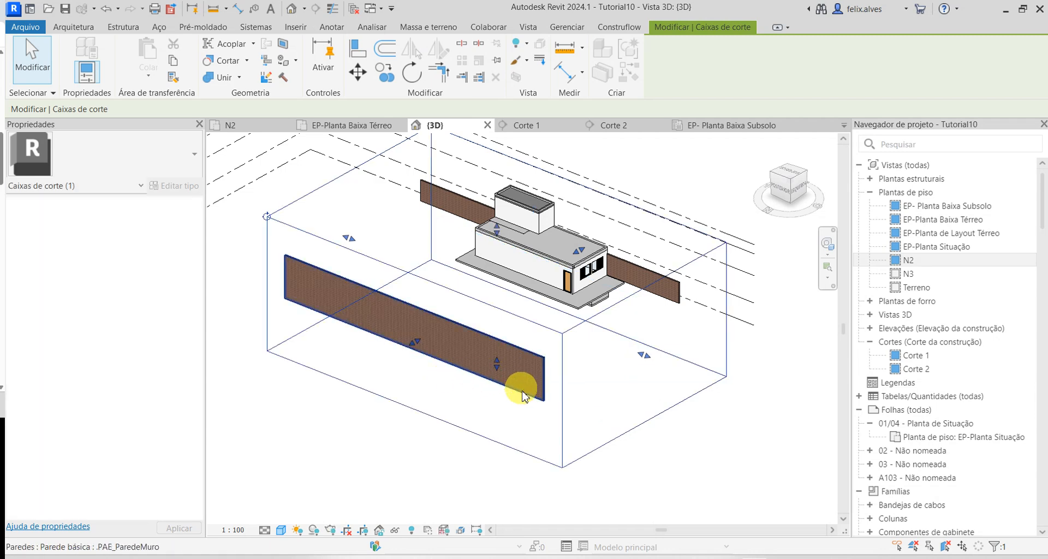
pyautogui.moveTo(352, 242); pyautogui.dragTo(299, 223)
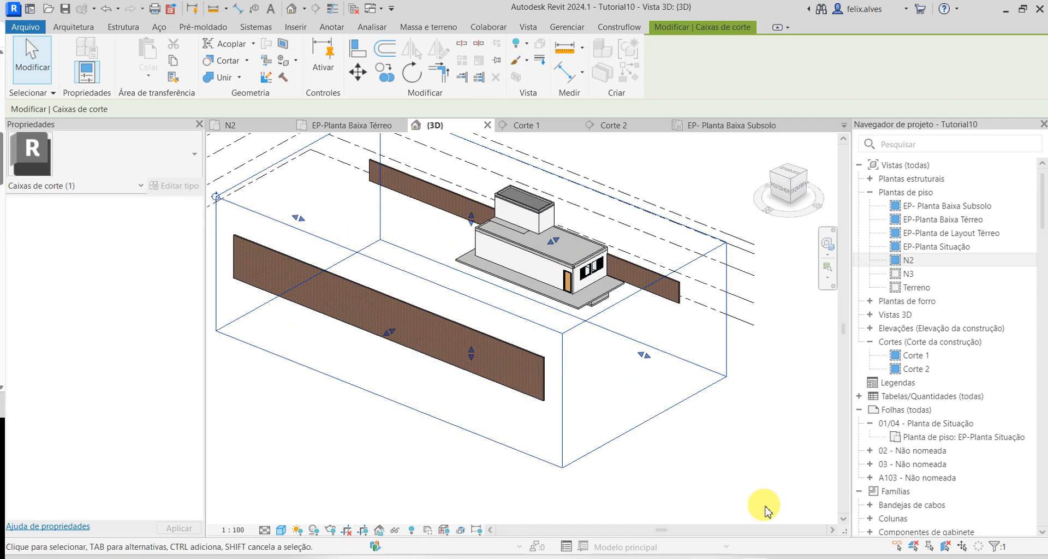